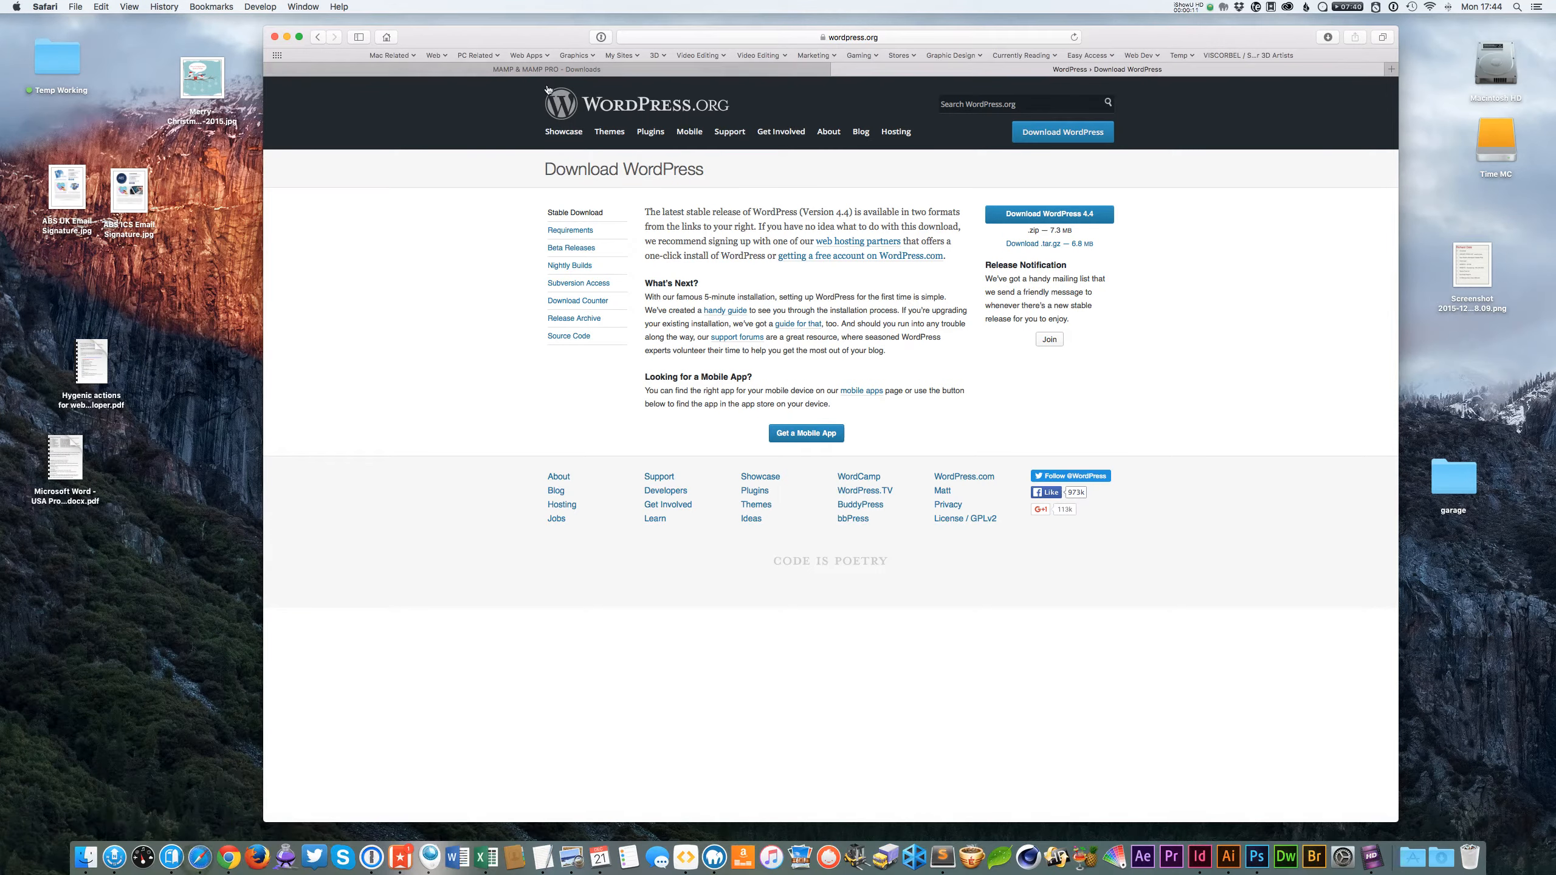
Review the MAMP downloads page and the WordPress download page in the browser tabs, then hide the browser.
drag(266, 30, 298, 37)
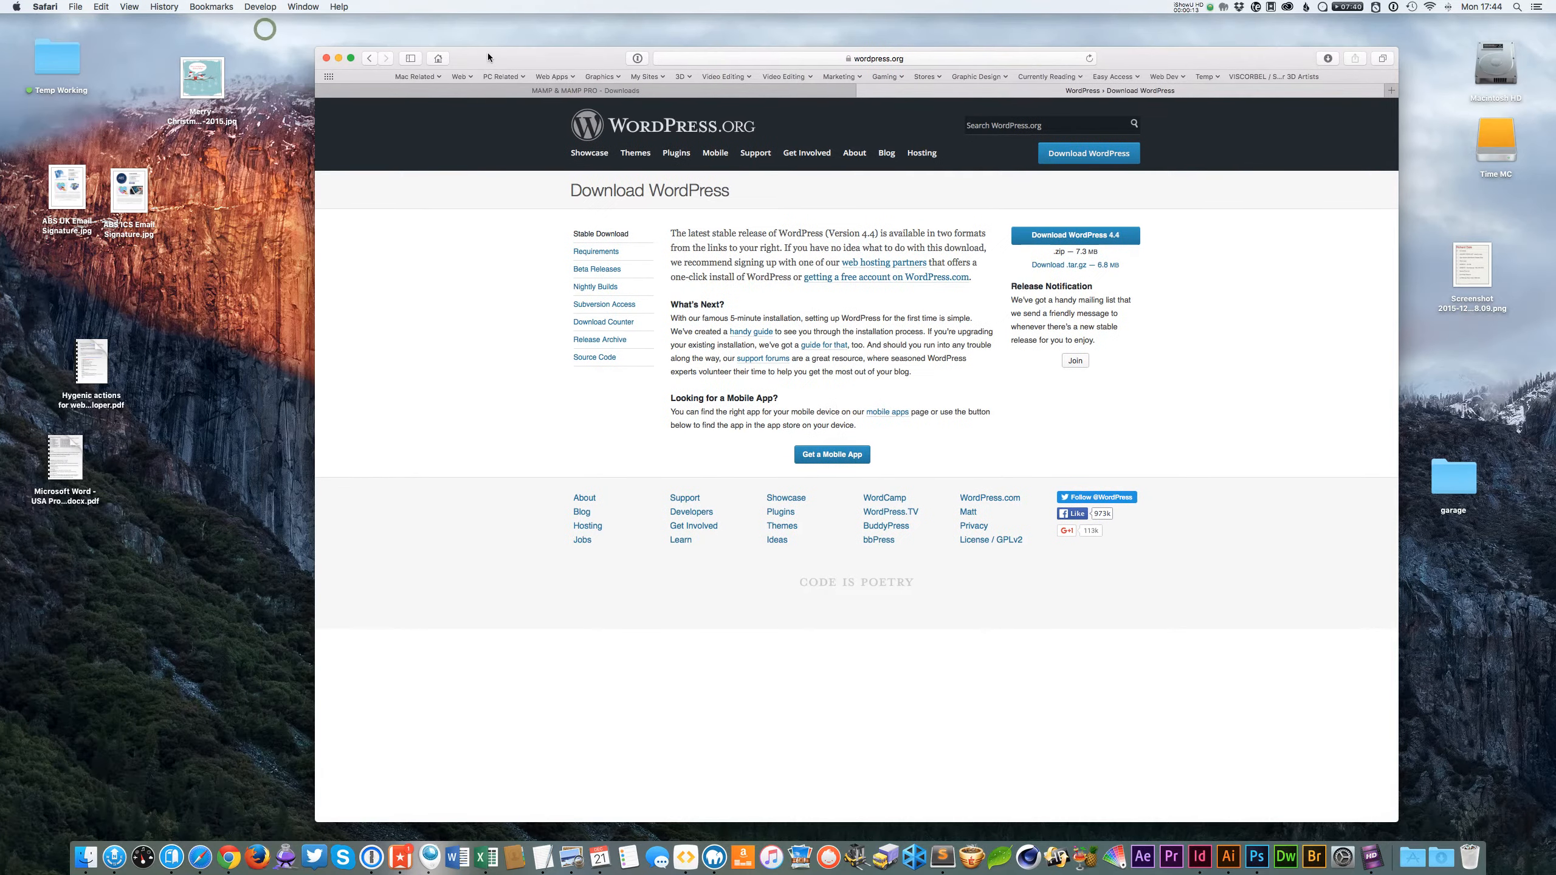
click(534, 74)
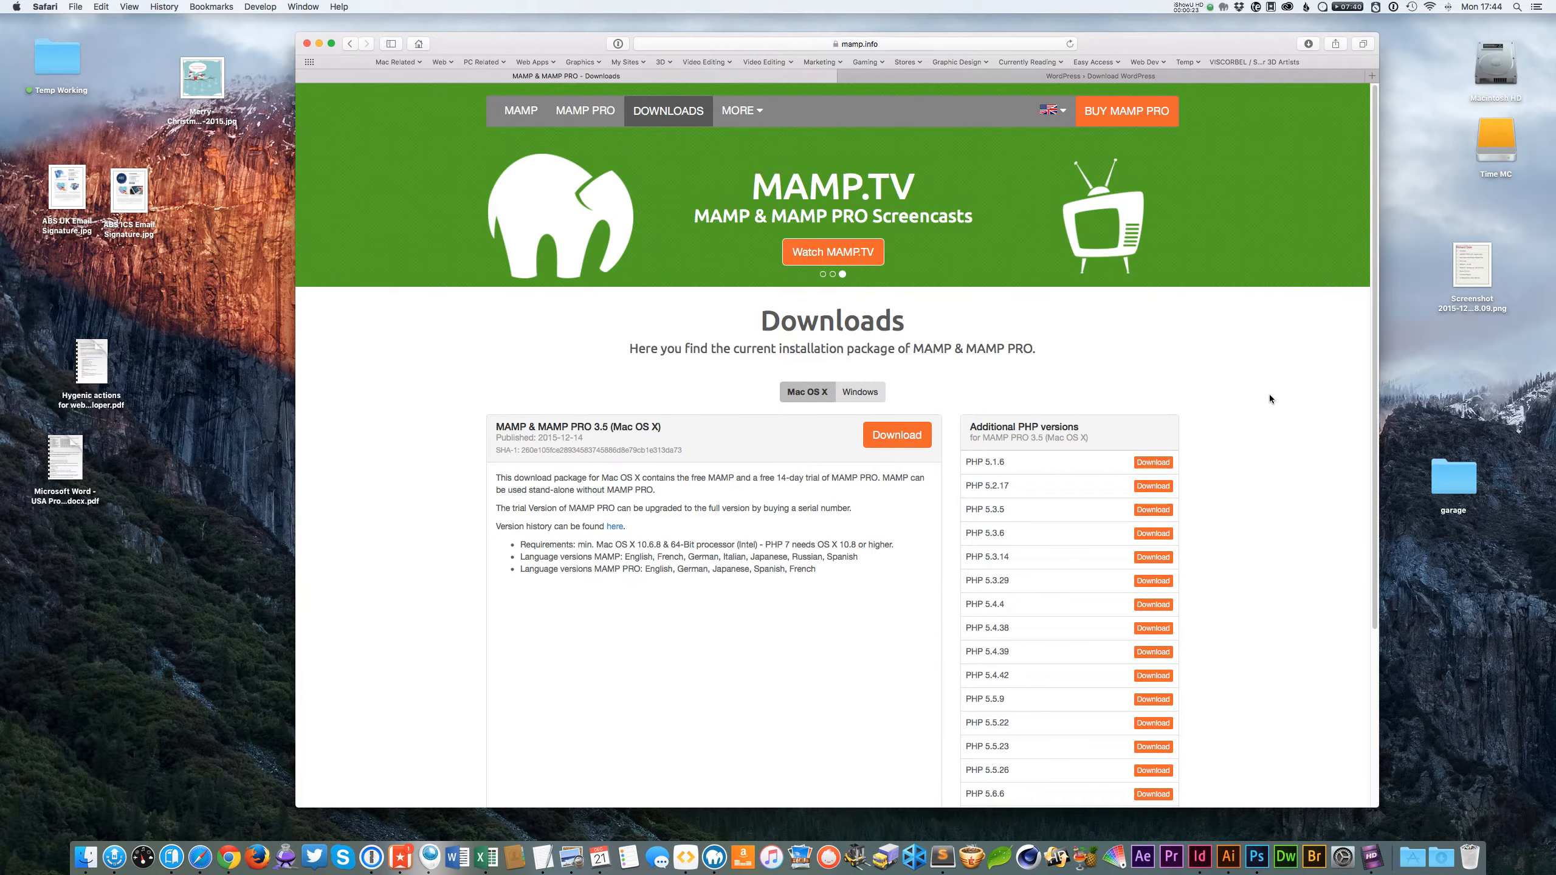
click(989, 78)
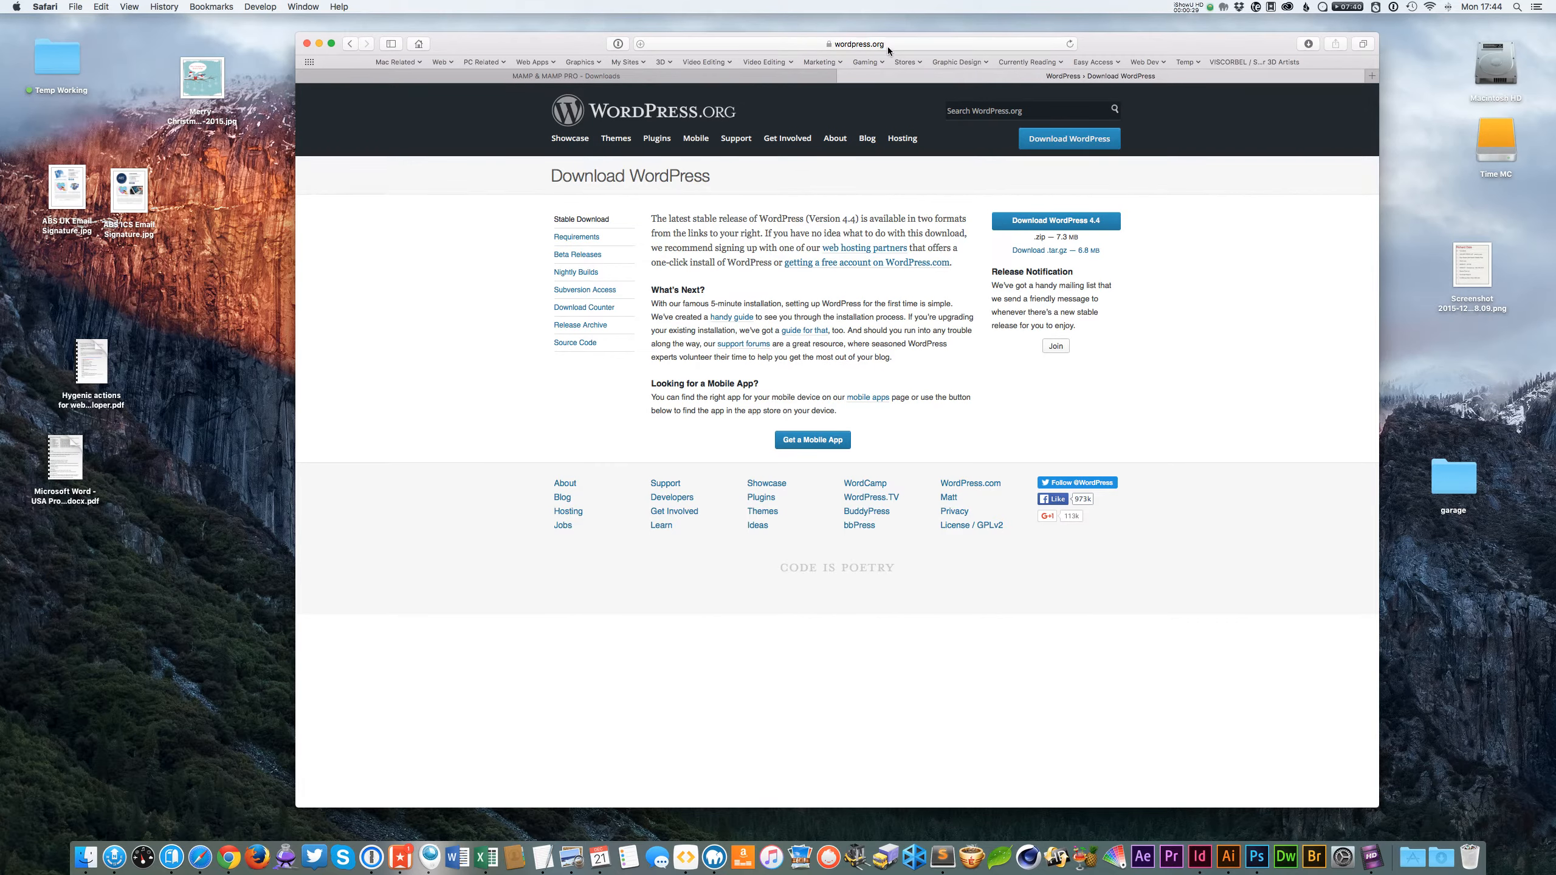
click(1310, 191)
click(655, 75)
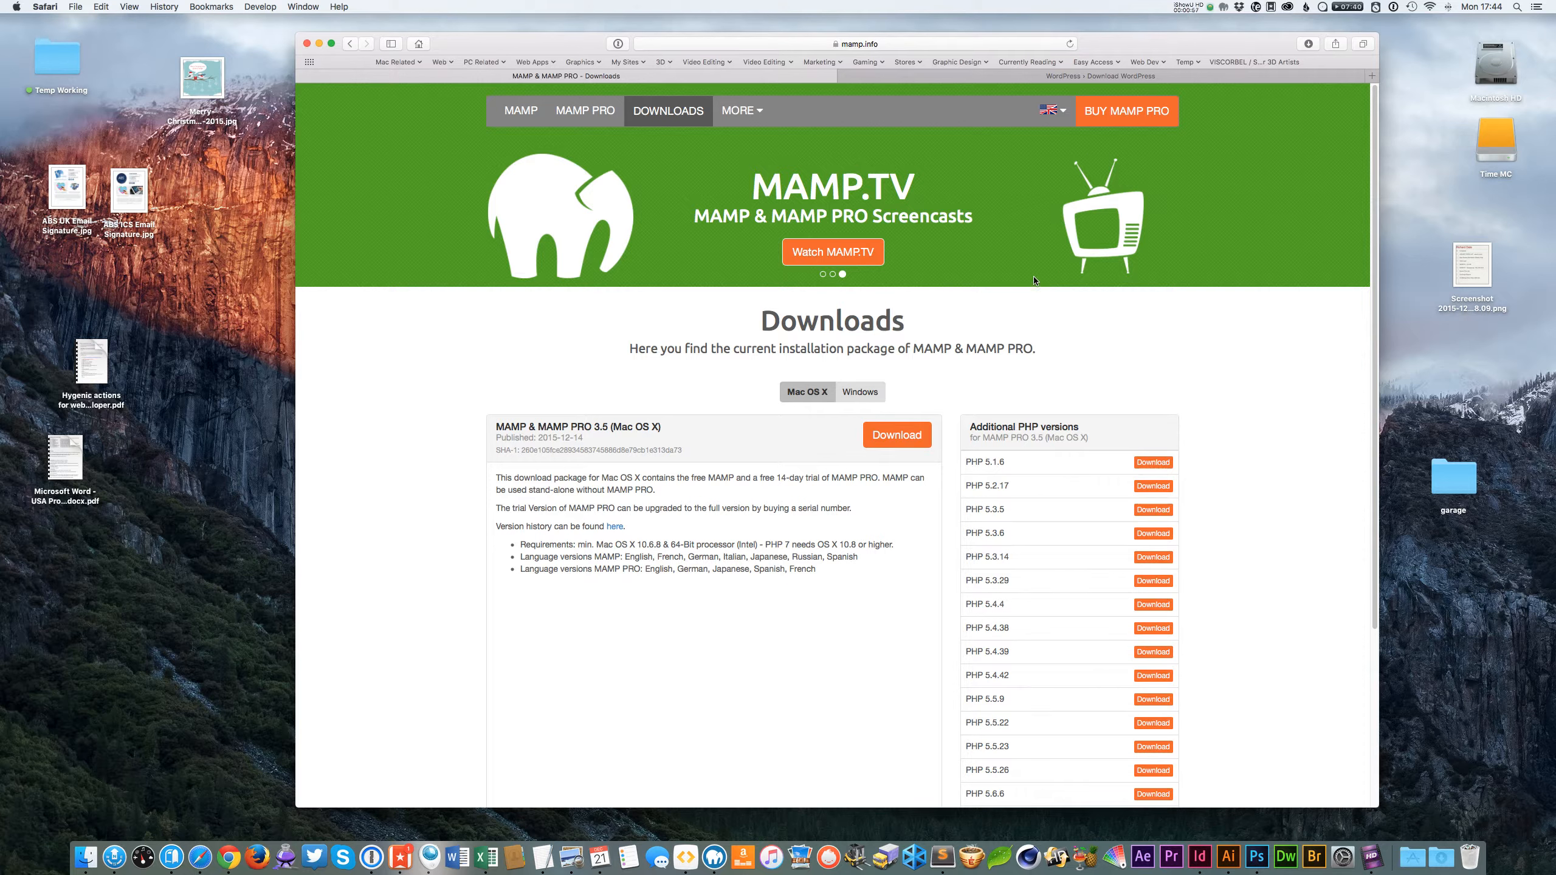
click(1007, 74)
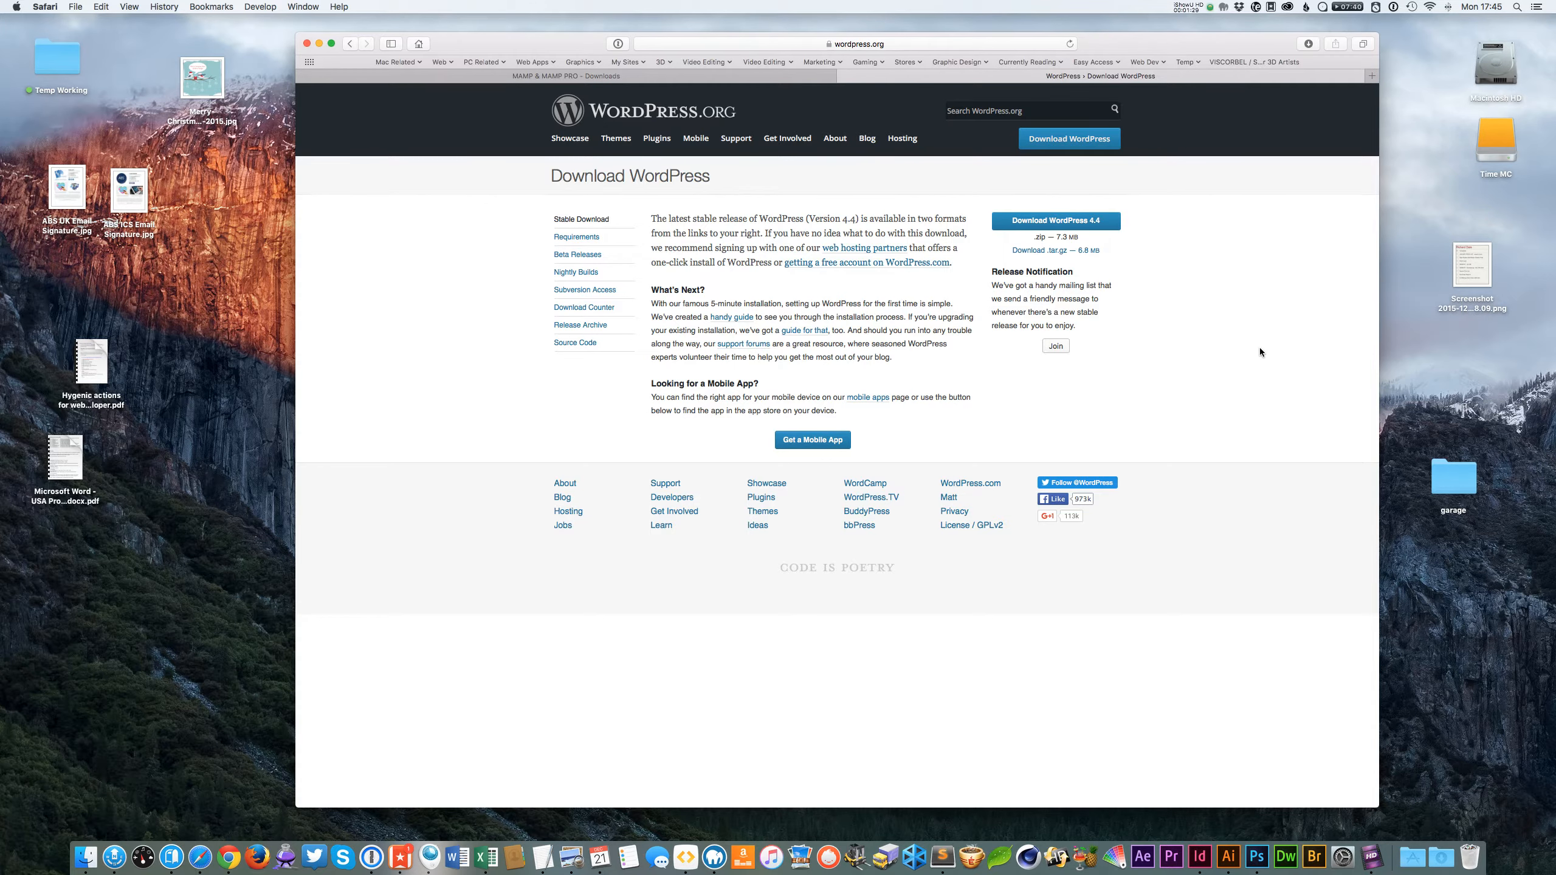
click(1202, 390)
click(1203, 378)
click(563, 77)
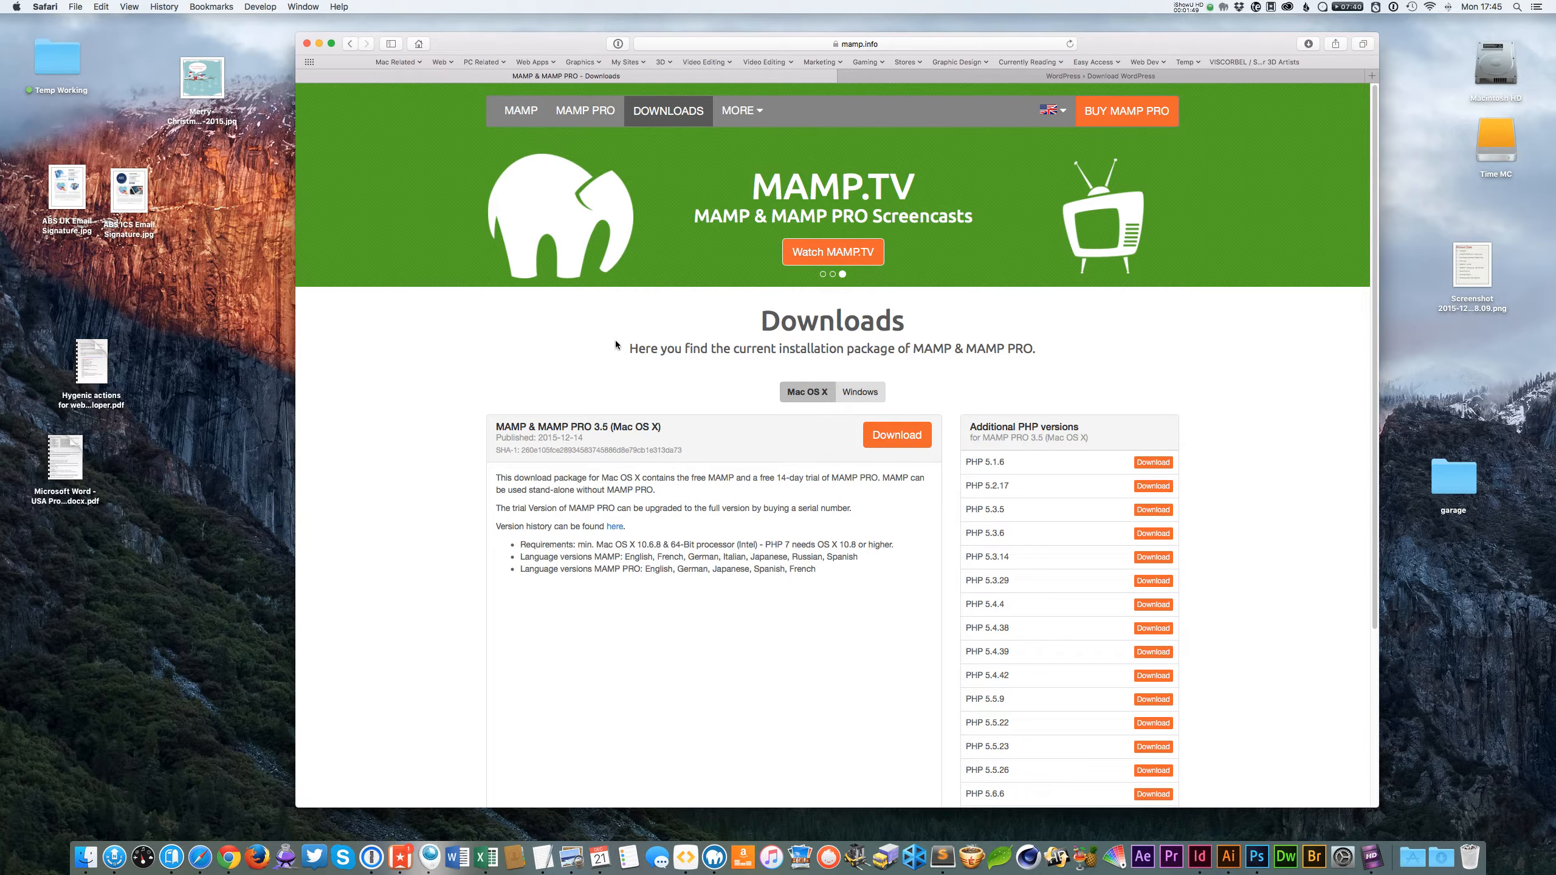
click(894, 75)
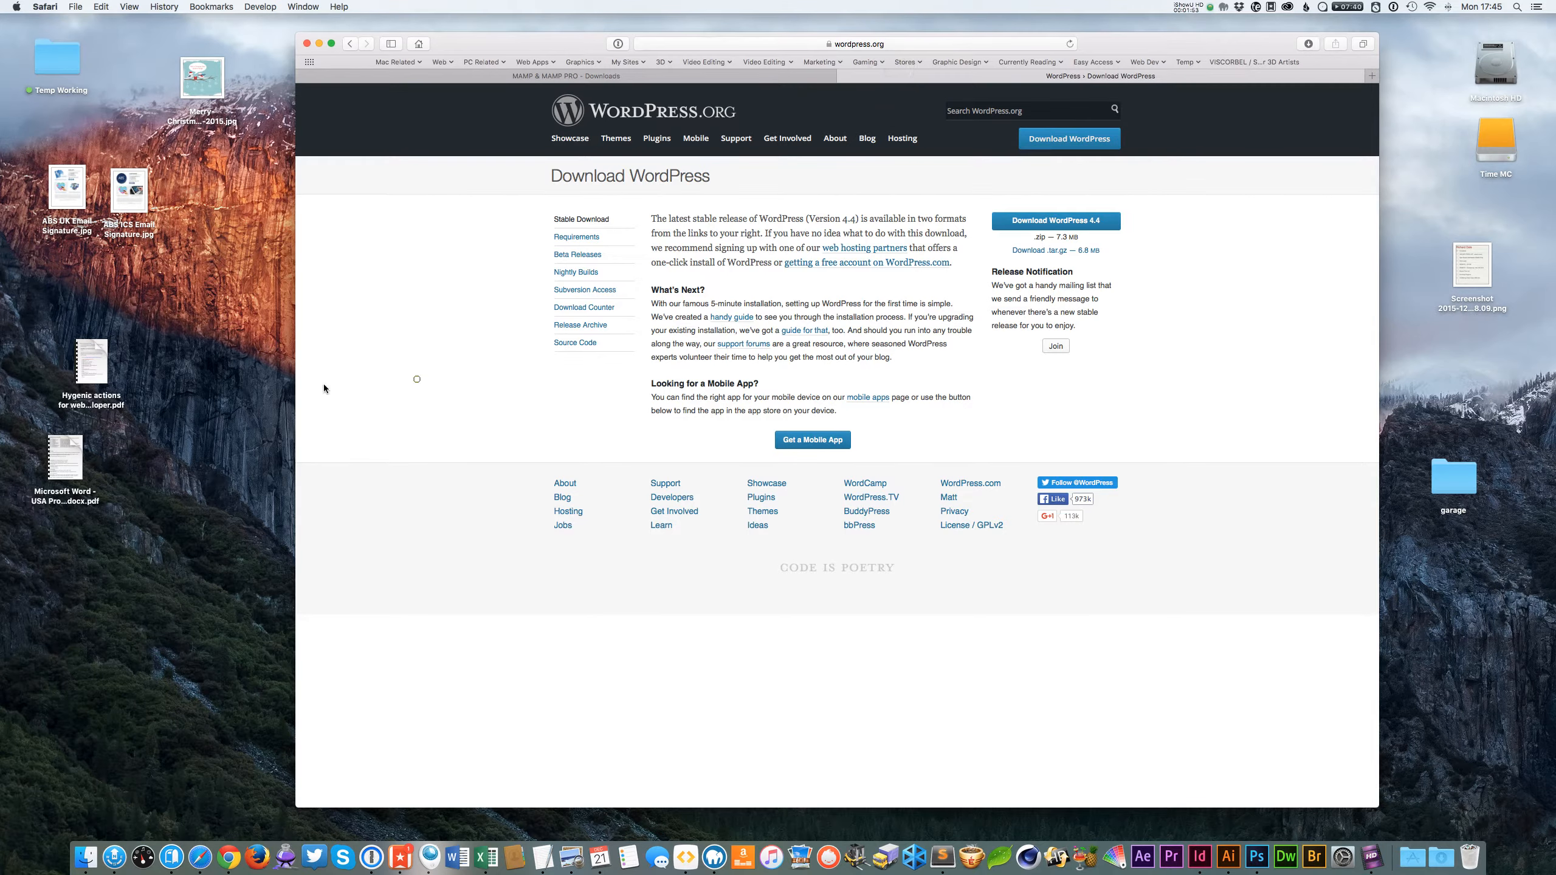
key(super+h)
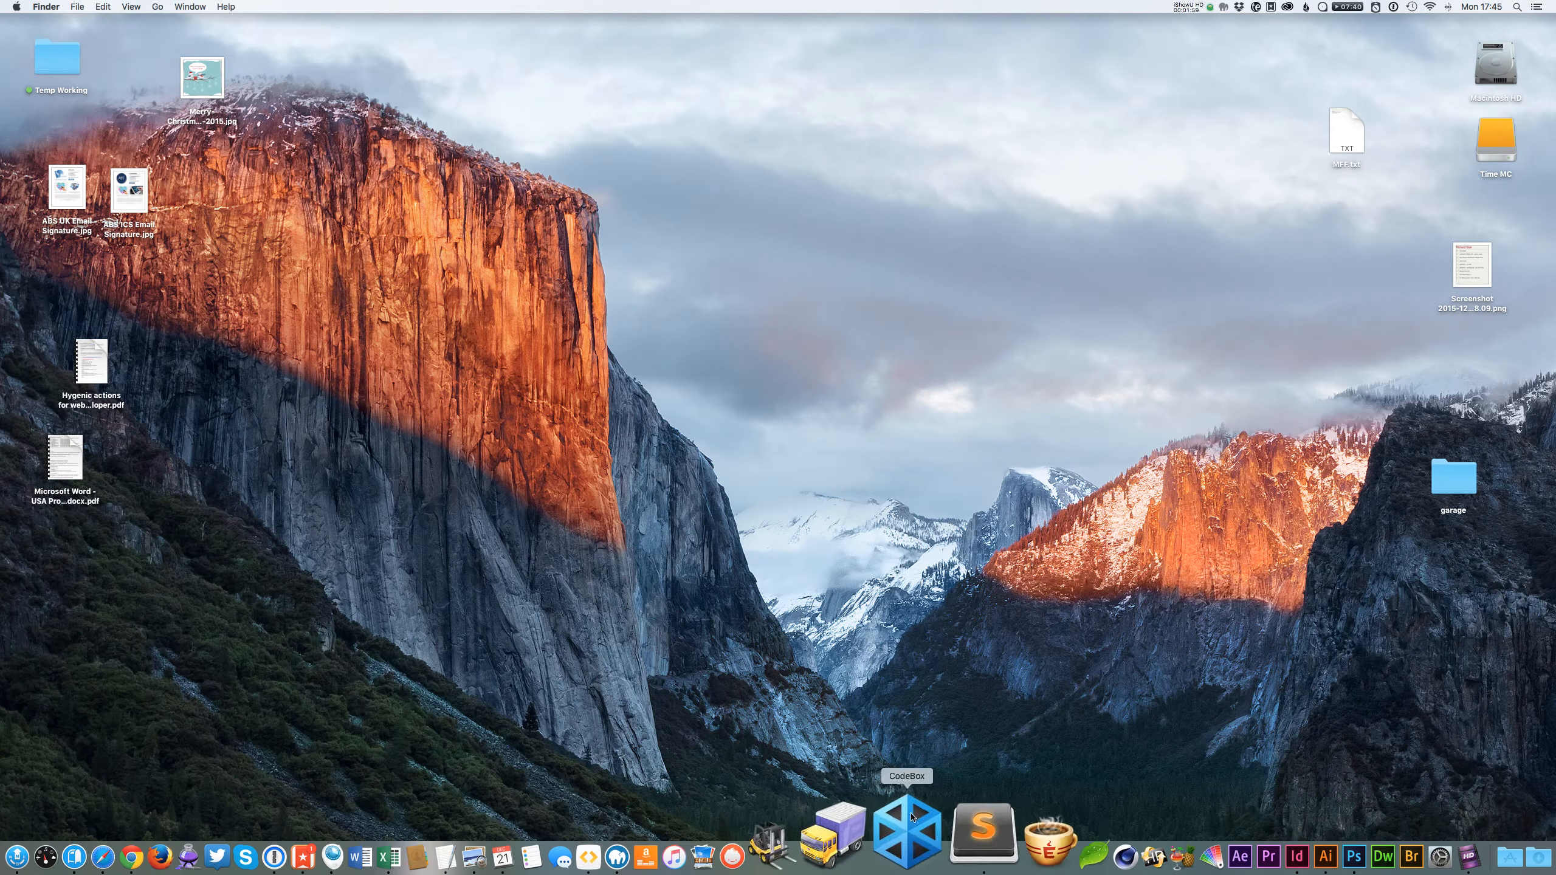
key(super+space)
text(ma)
key(BackSpace)
key(BackSpace)
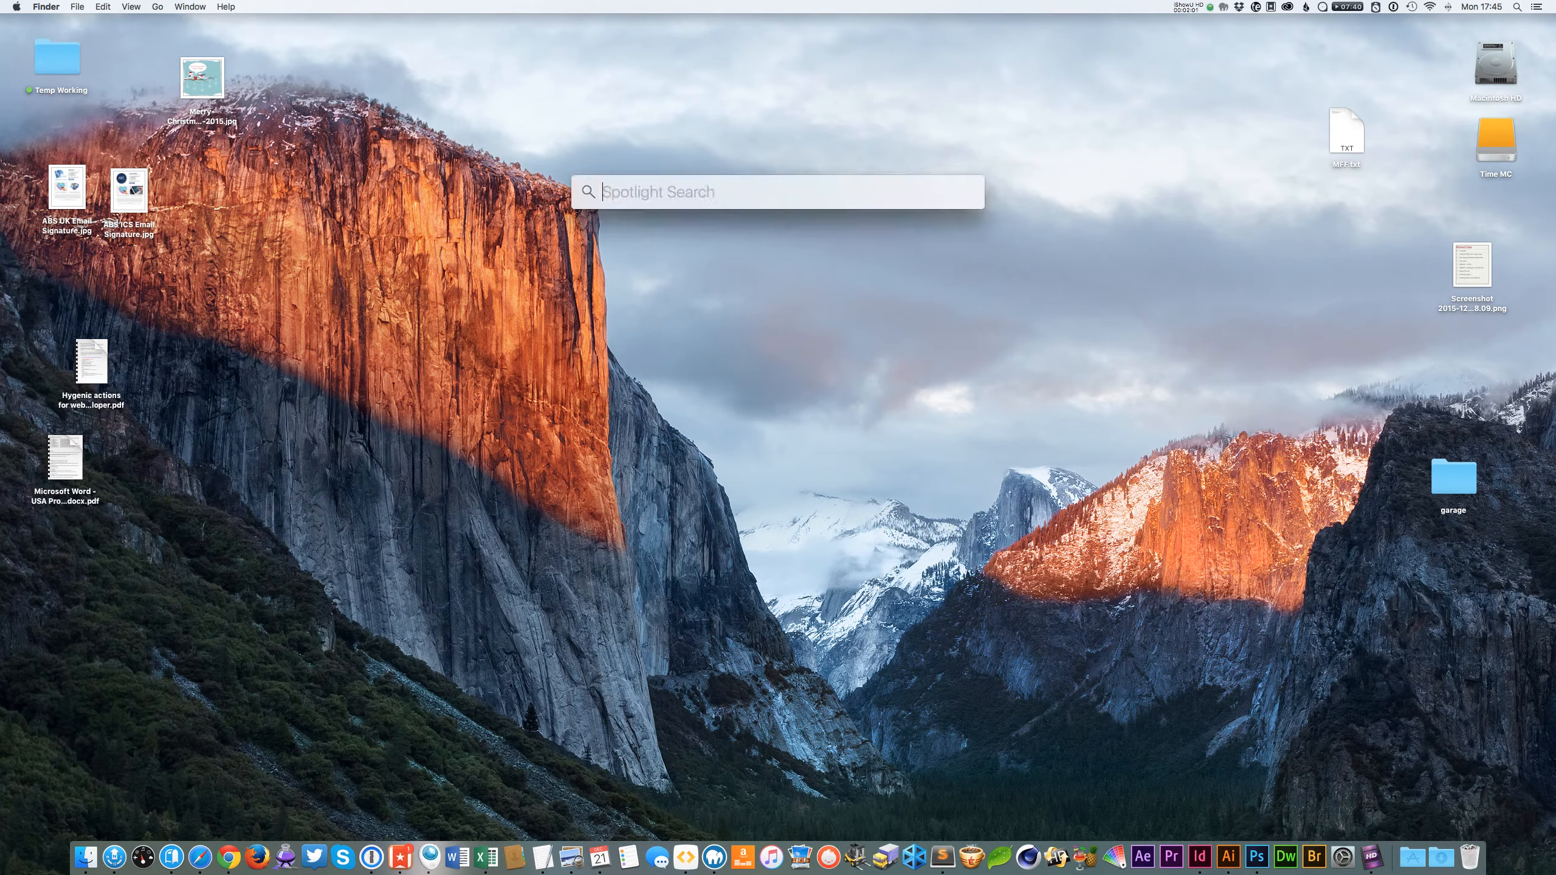
key(Escape)
Open MAMP PRO from the Dock.
click(714, 857)
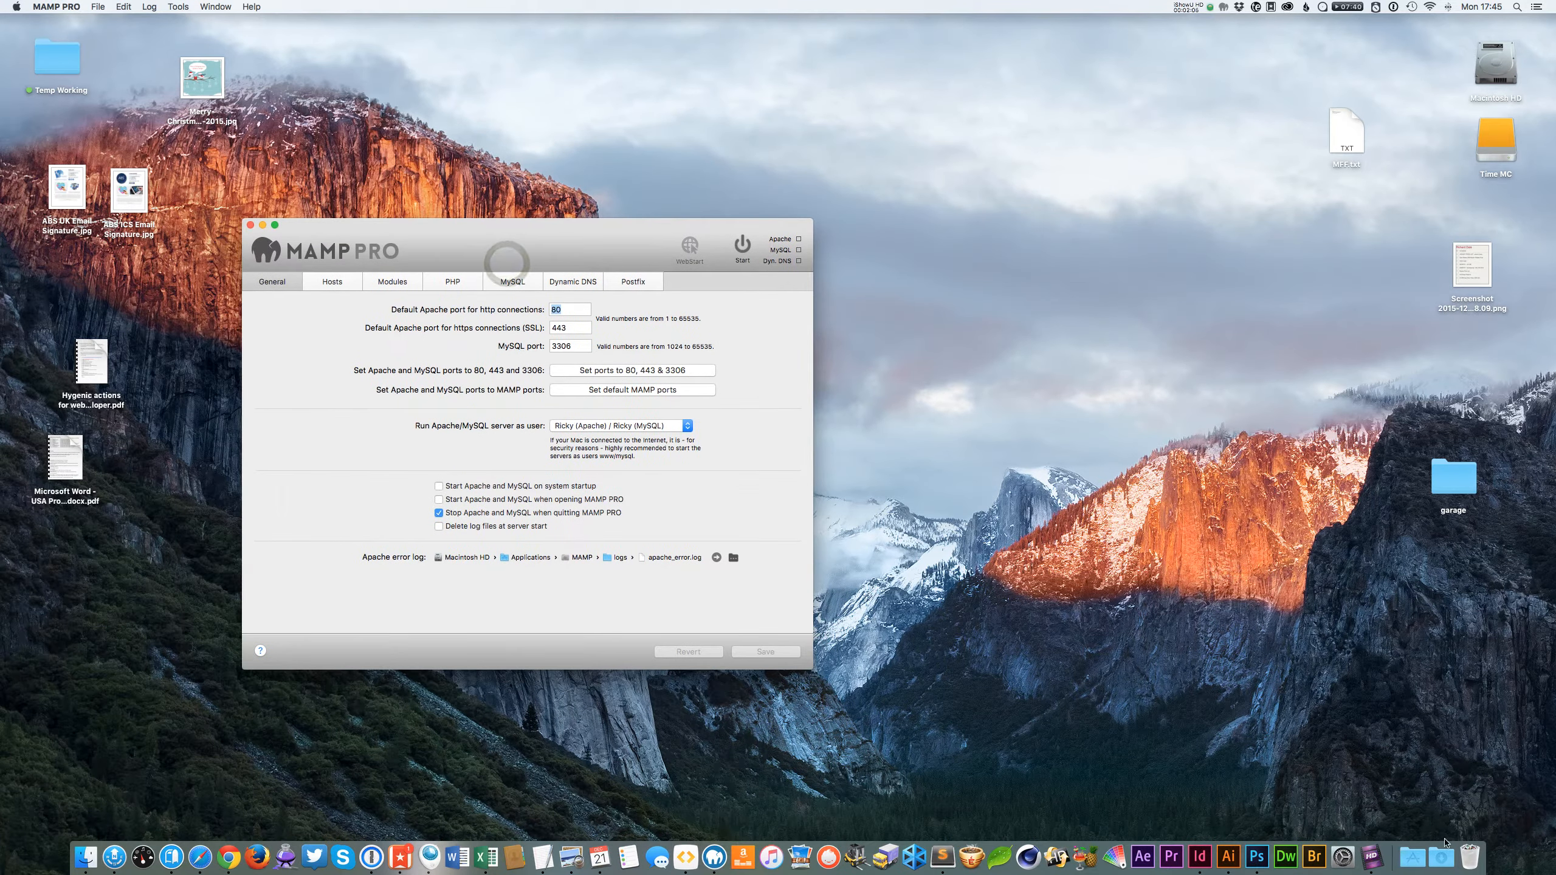
click(1469, 857)
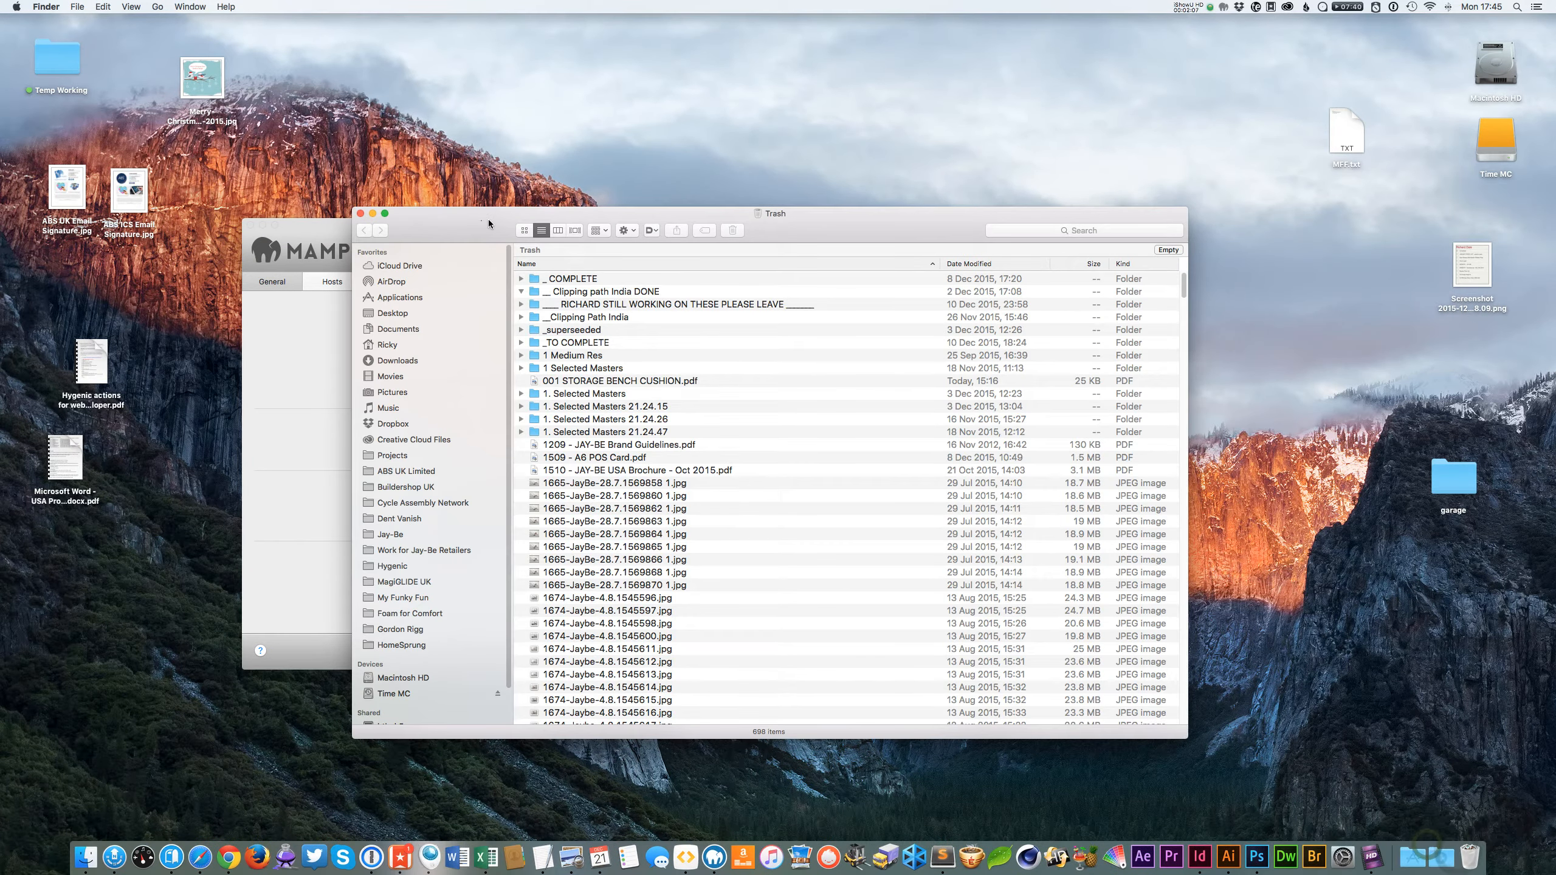
key(super+w)
Move the downloaded wordpress folder from the Downloads stack onto the desktop.
click(1441, 857)
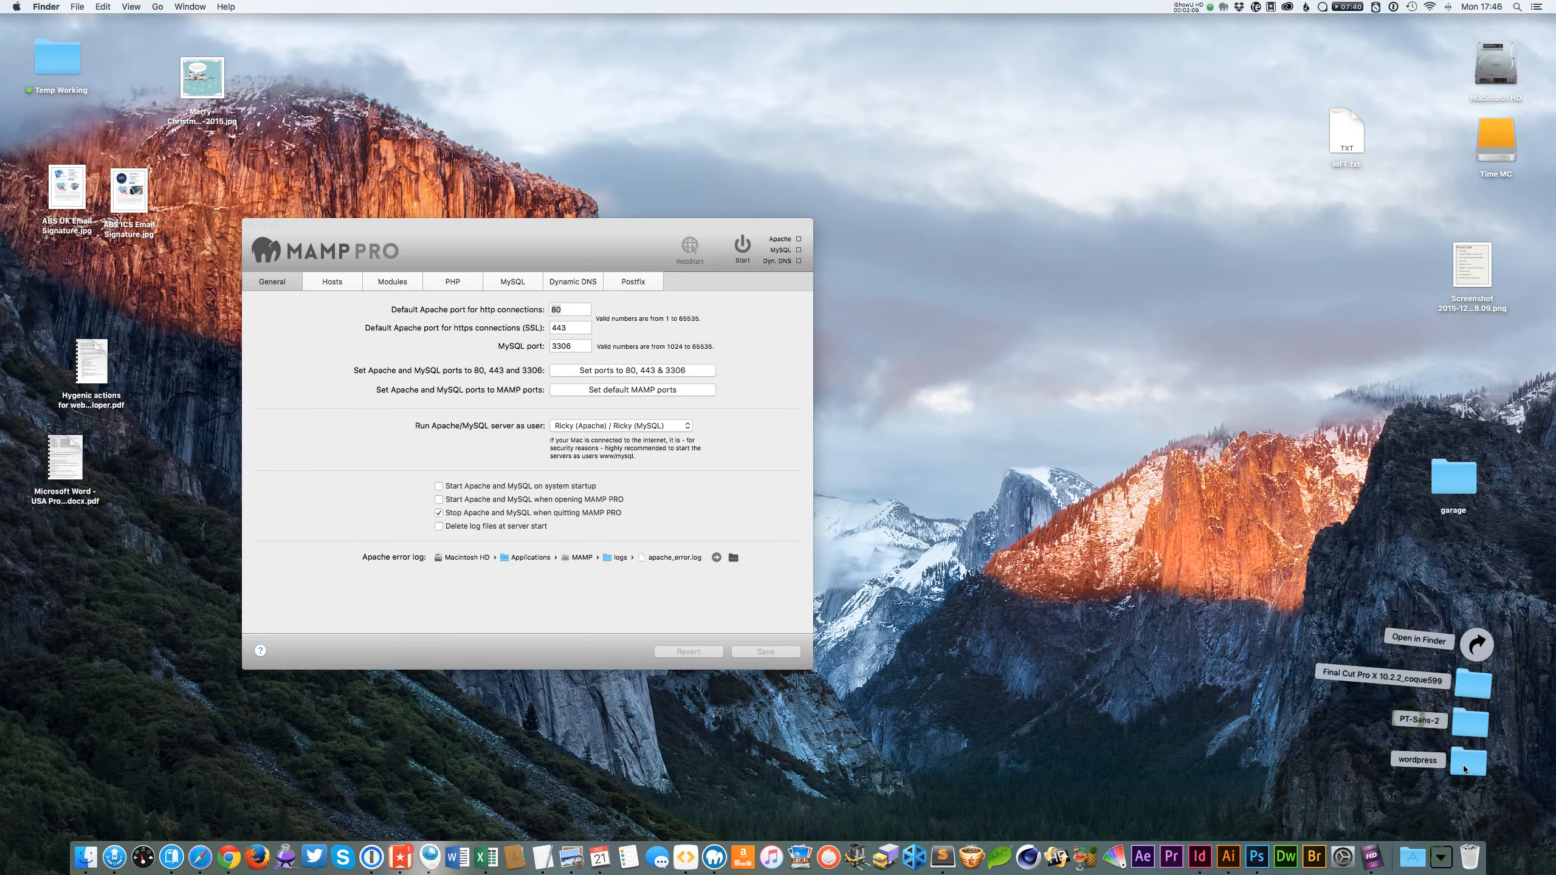
drag(1464, 769, 1311, 315)
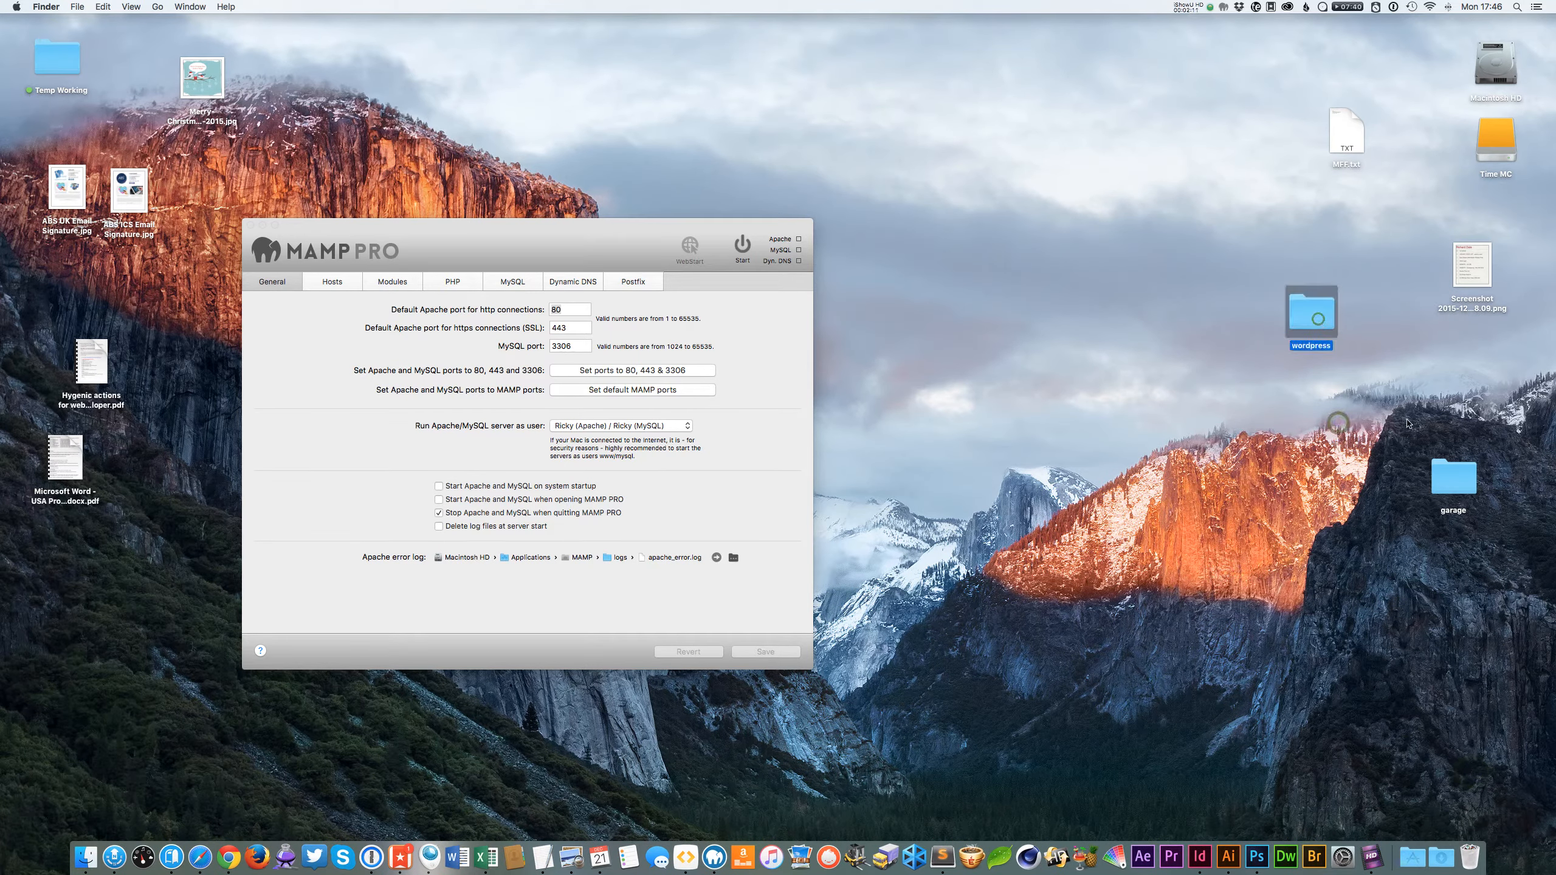
Examine the Apache and MySQL port settings on MAMP PRO's General page.
click(434, 237)
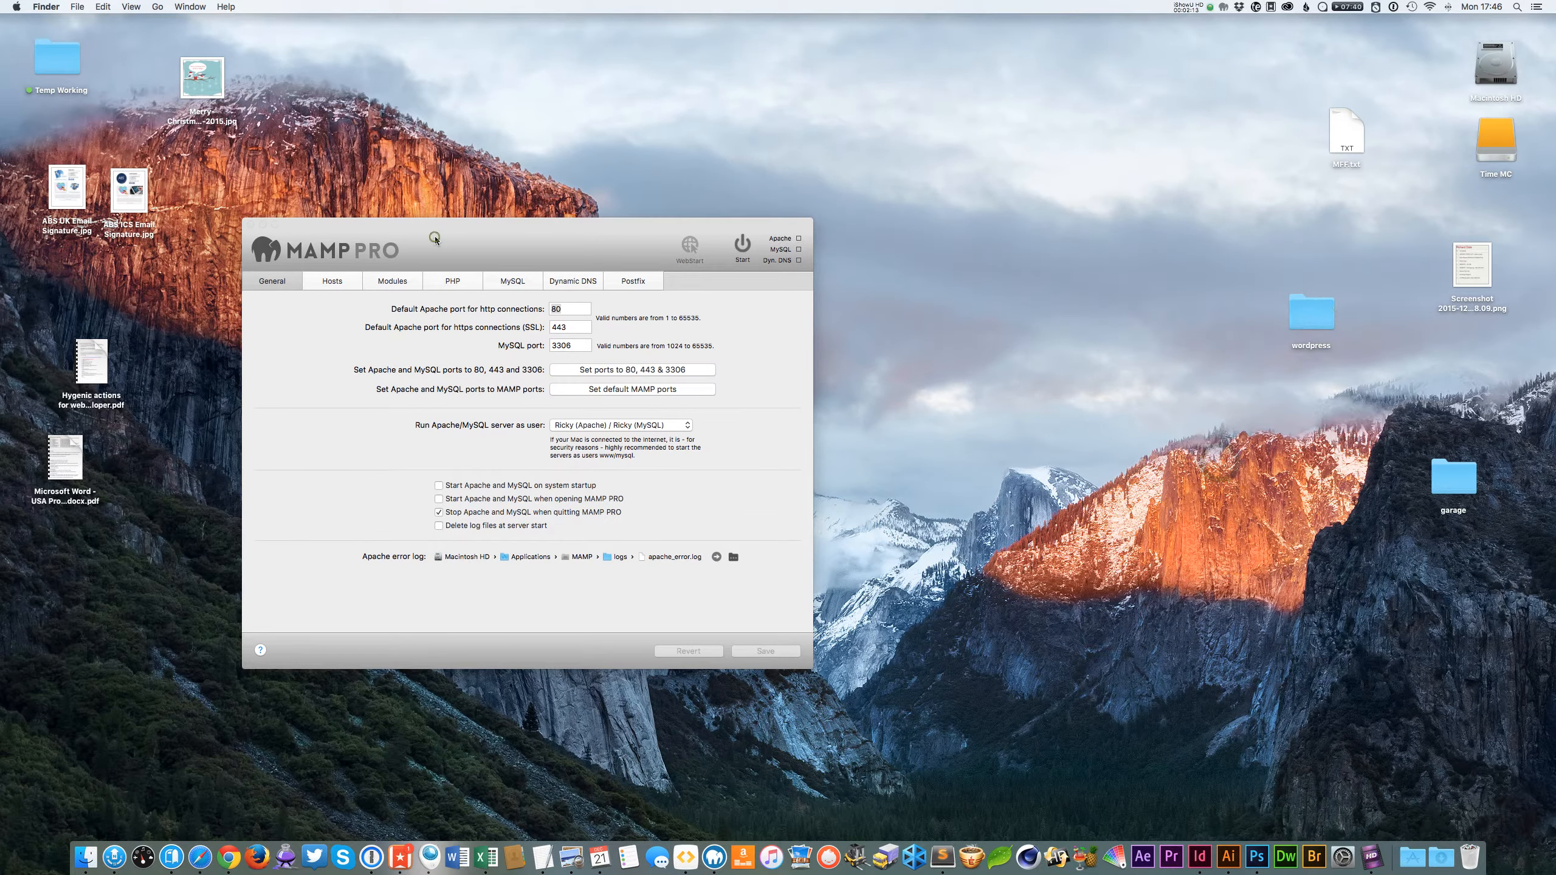
drag(435, 237, 550, 243)
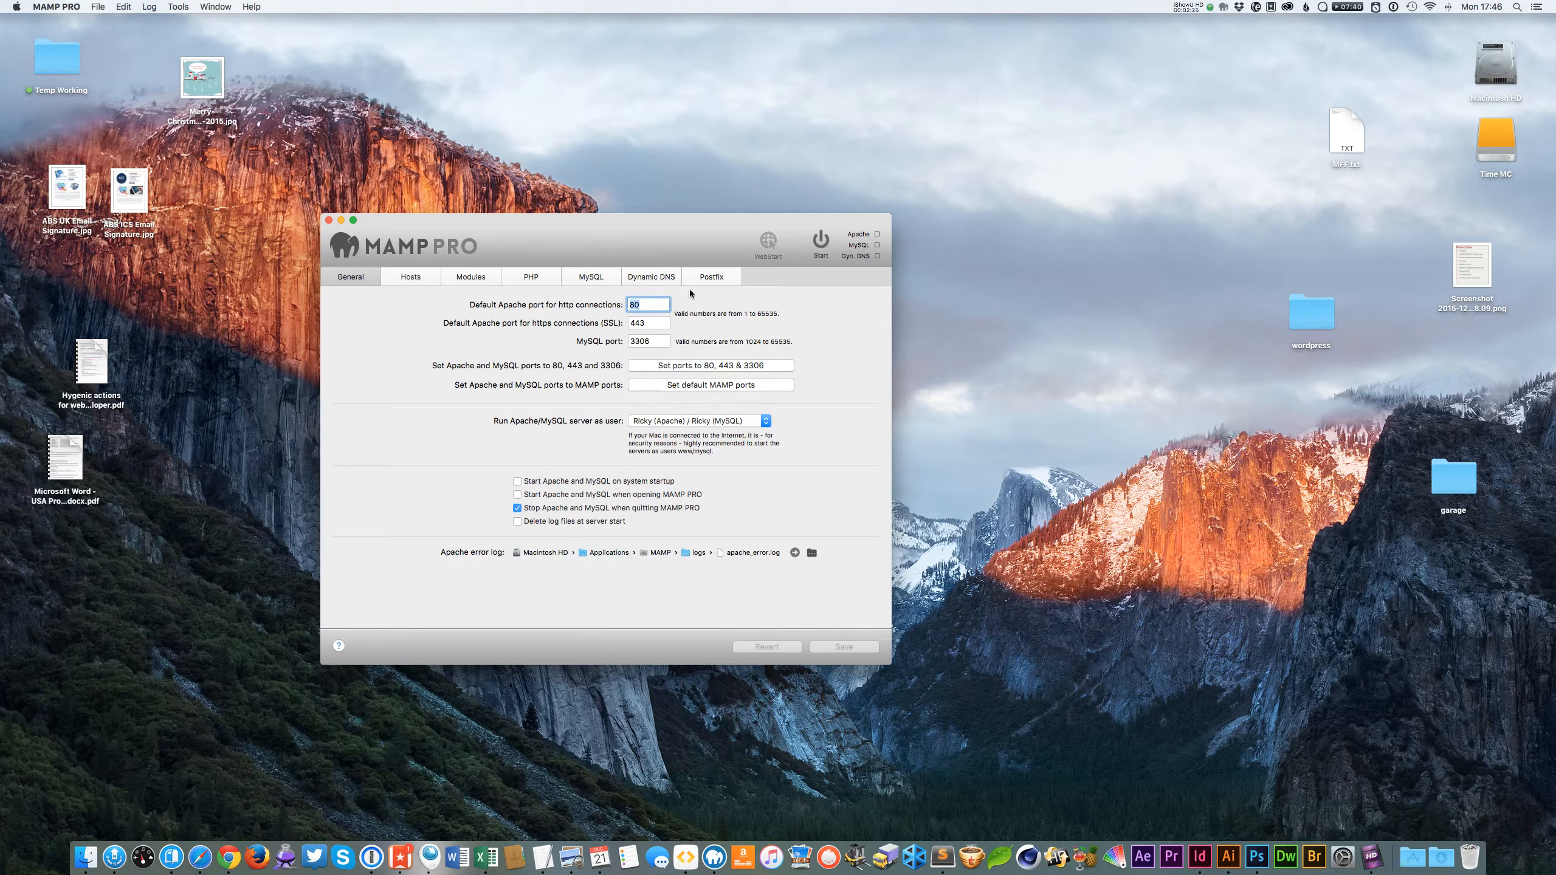
click(656, 323)
key(Tab)
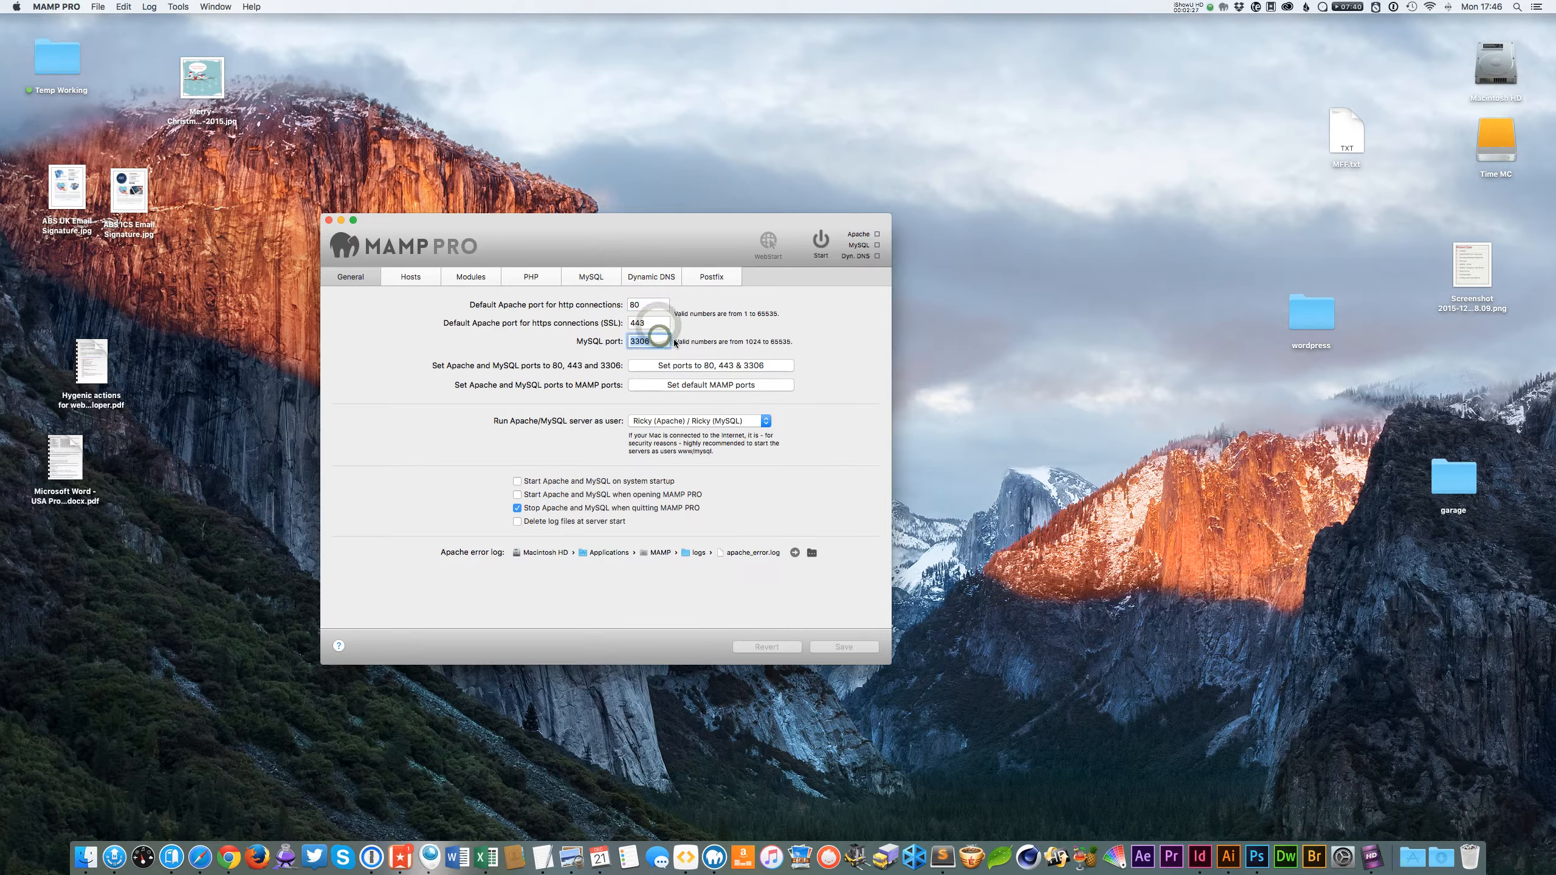
click(647, 305)
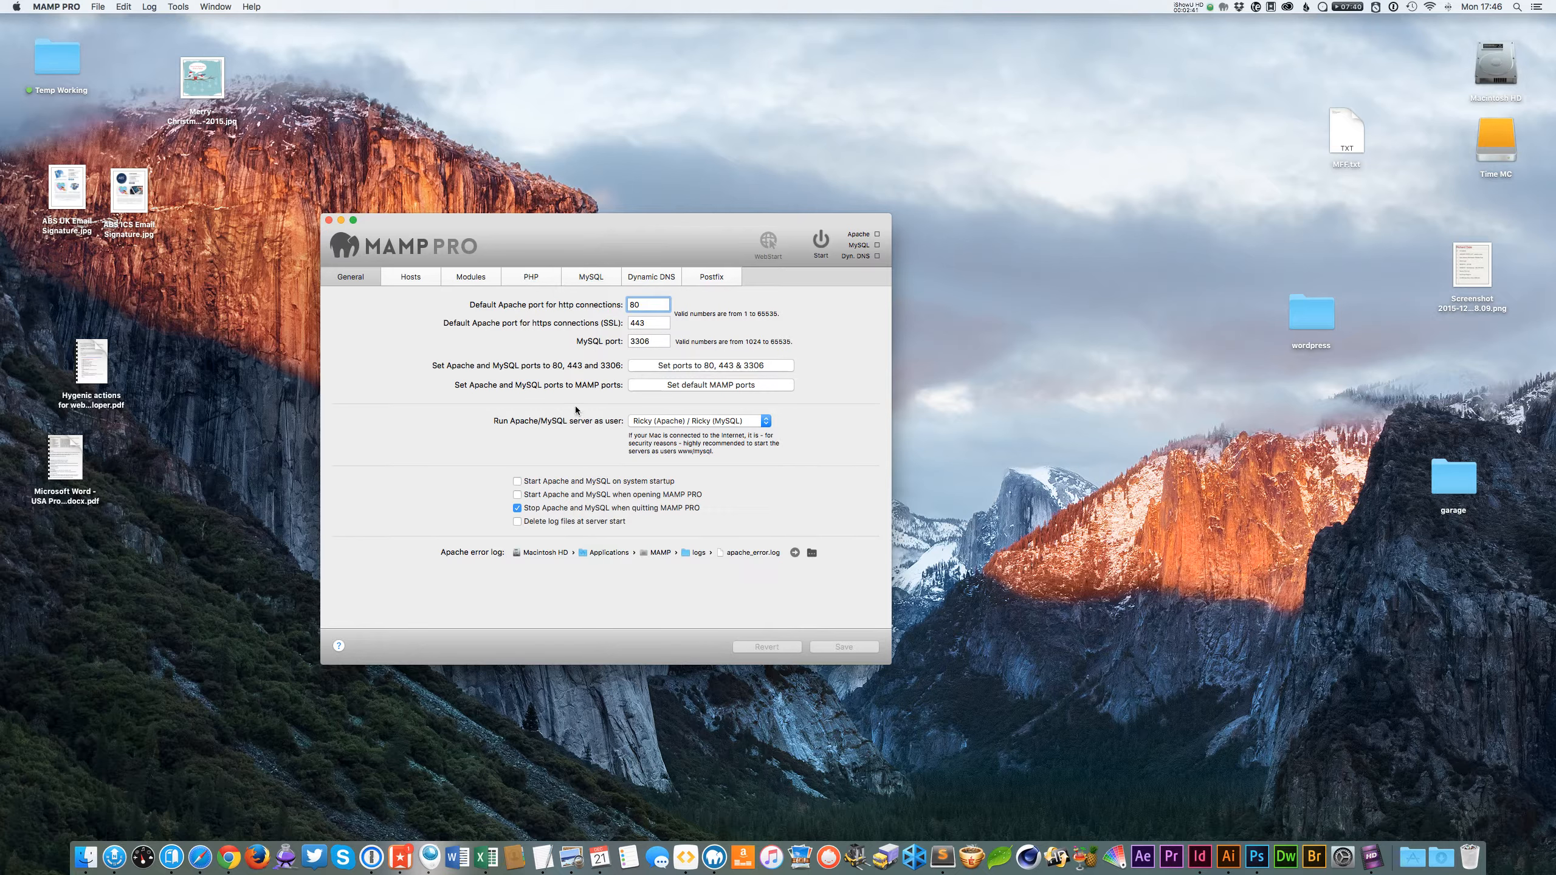
drag(577, 250, 608, 243)
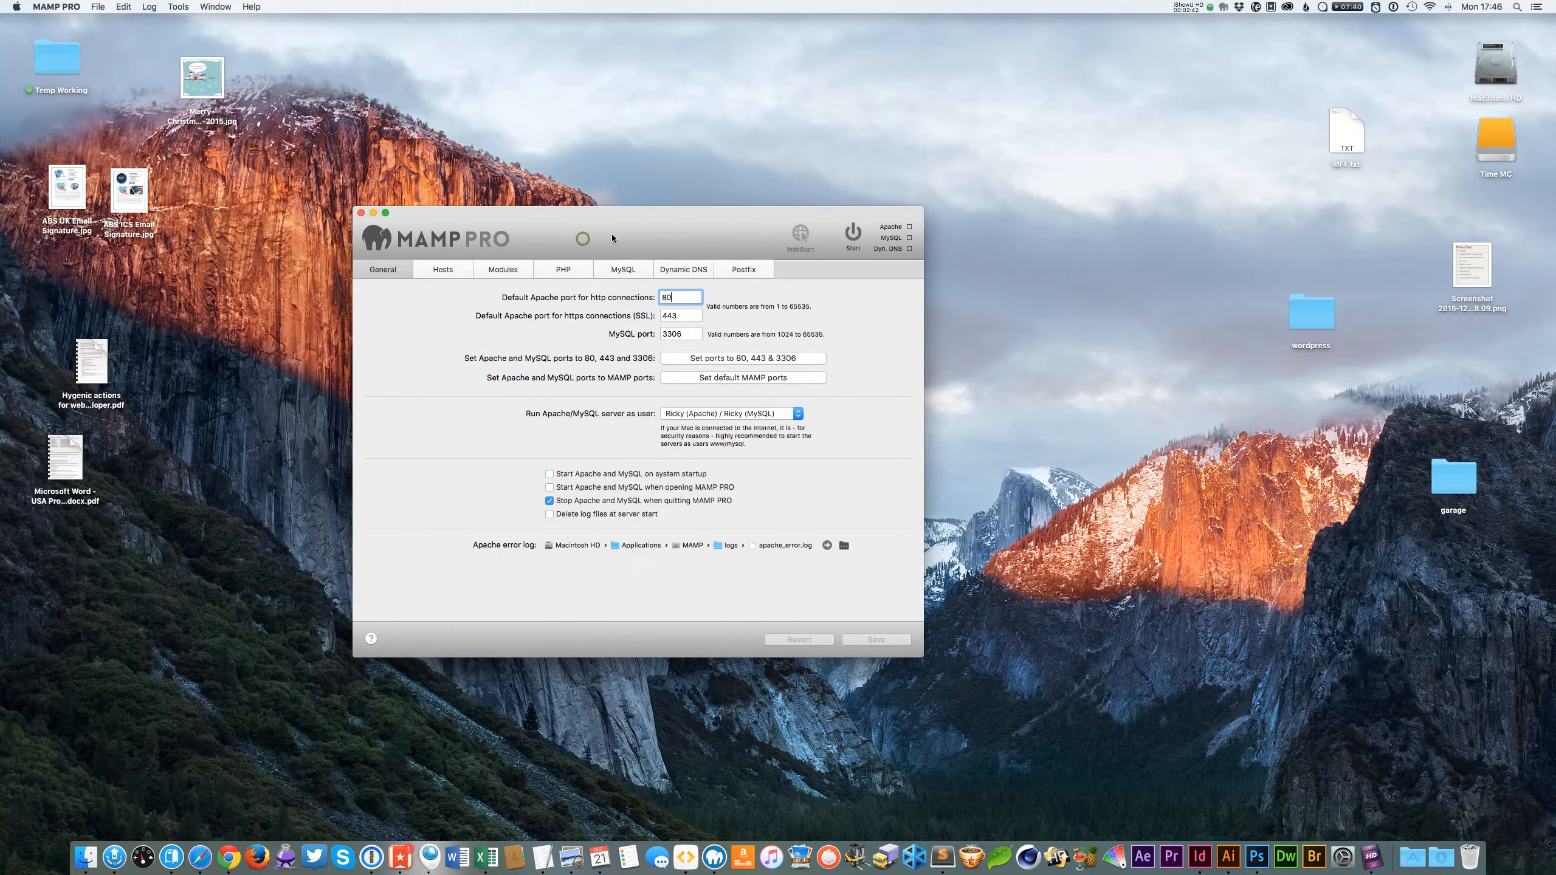
Open the Hosts page of MAMP PRO to view the existing hosts.
click(441, 270)
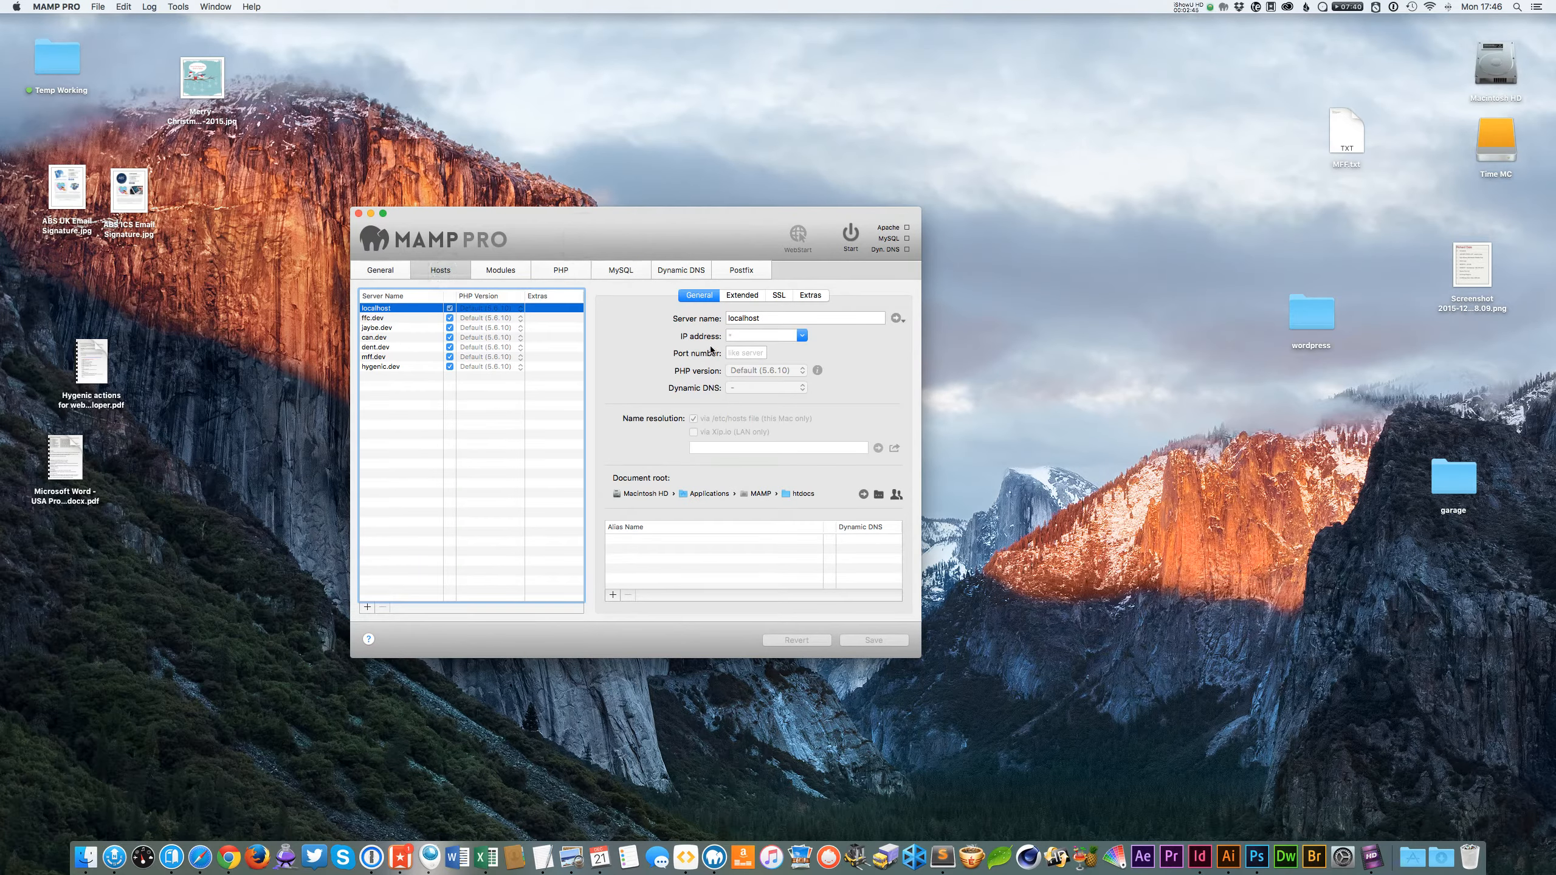
click(1295, 378)
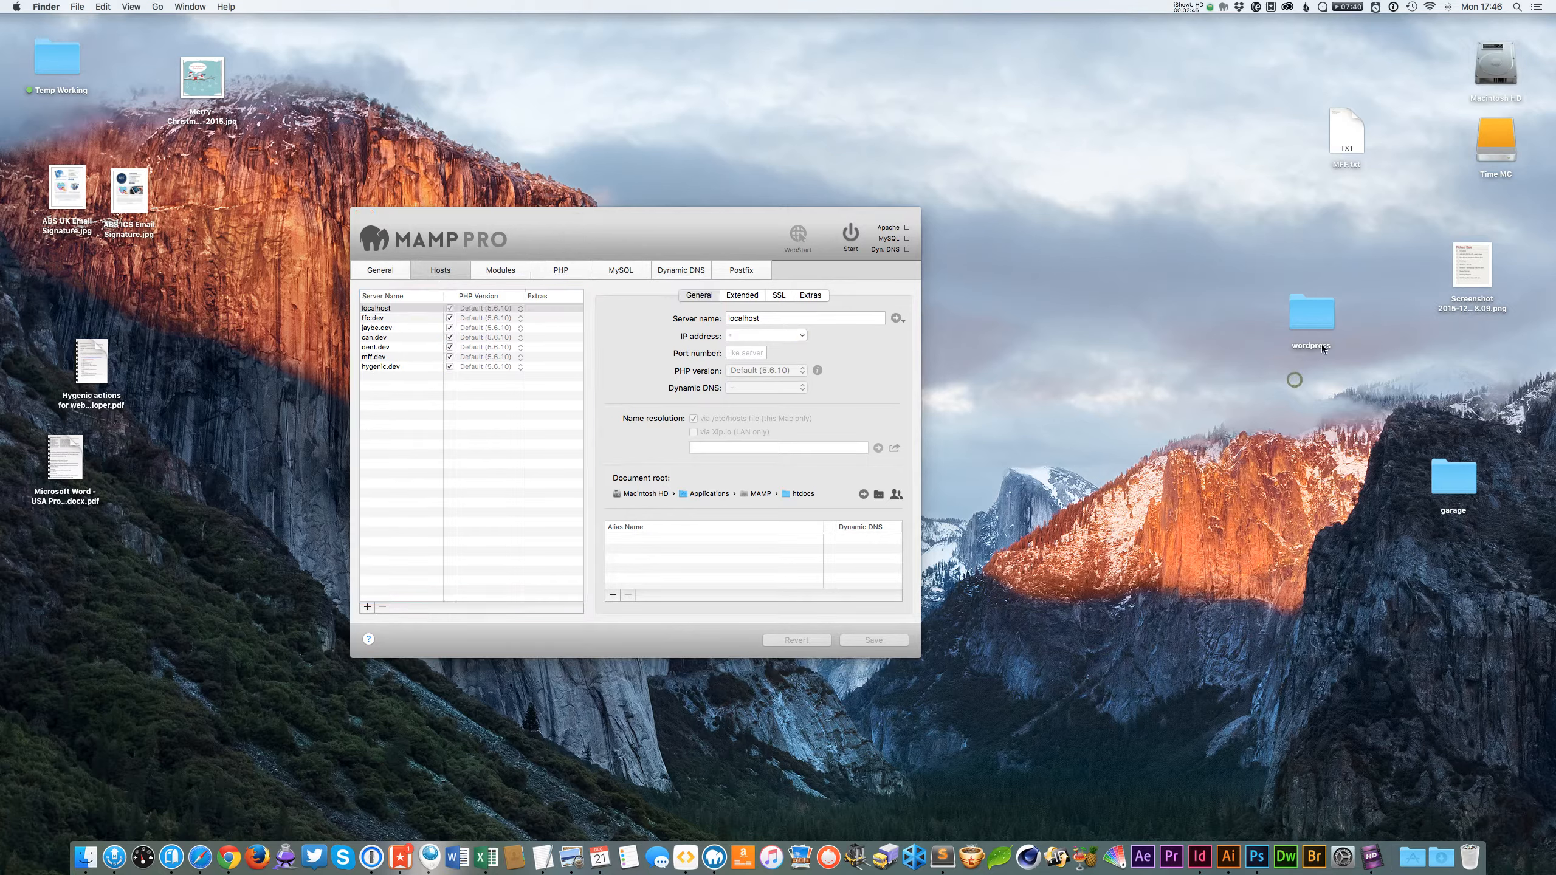
click(620, 244)
drag(622, 246, 610, 247)
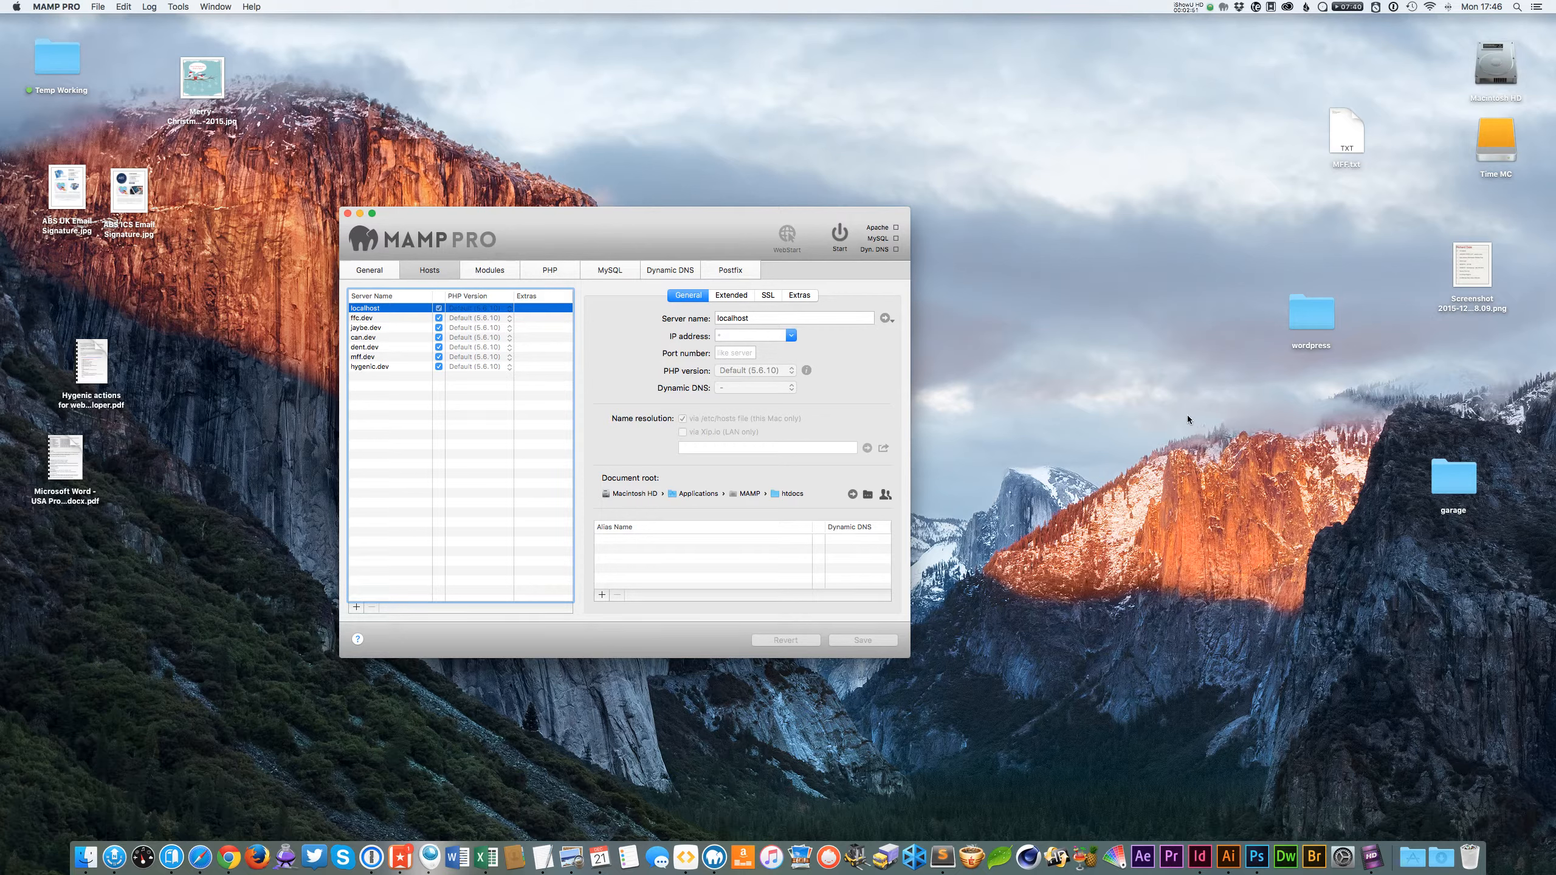
click(1145, 462)
Create a new folder on the desktop named Website.
right_click(997, 129)
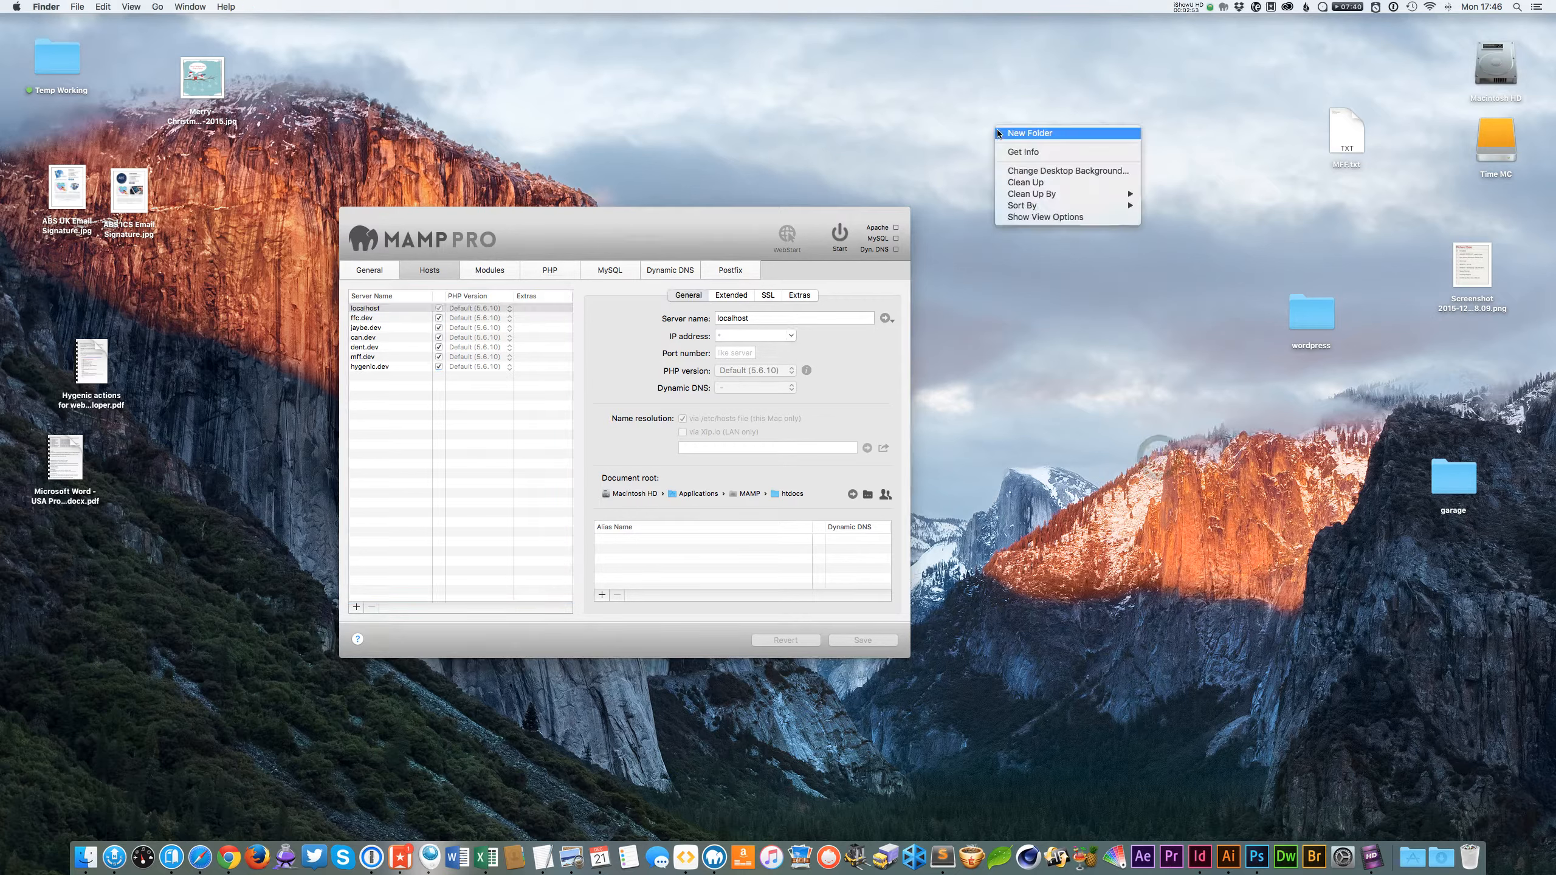
click(1010, 135)
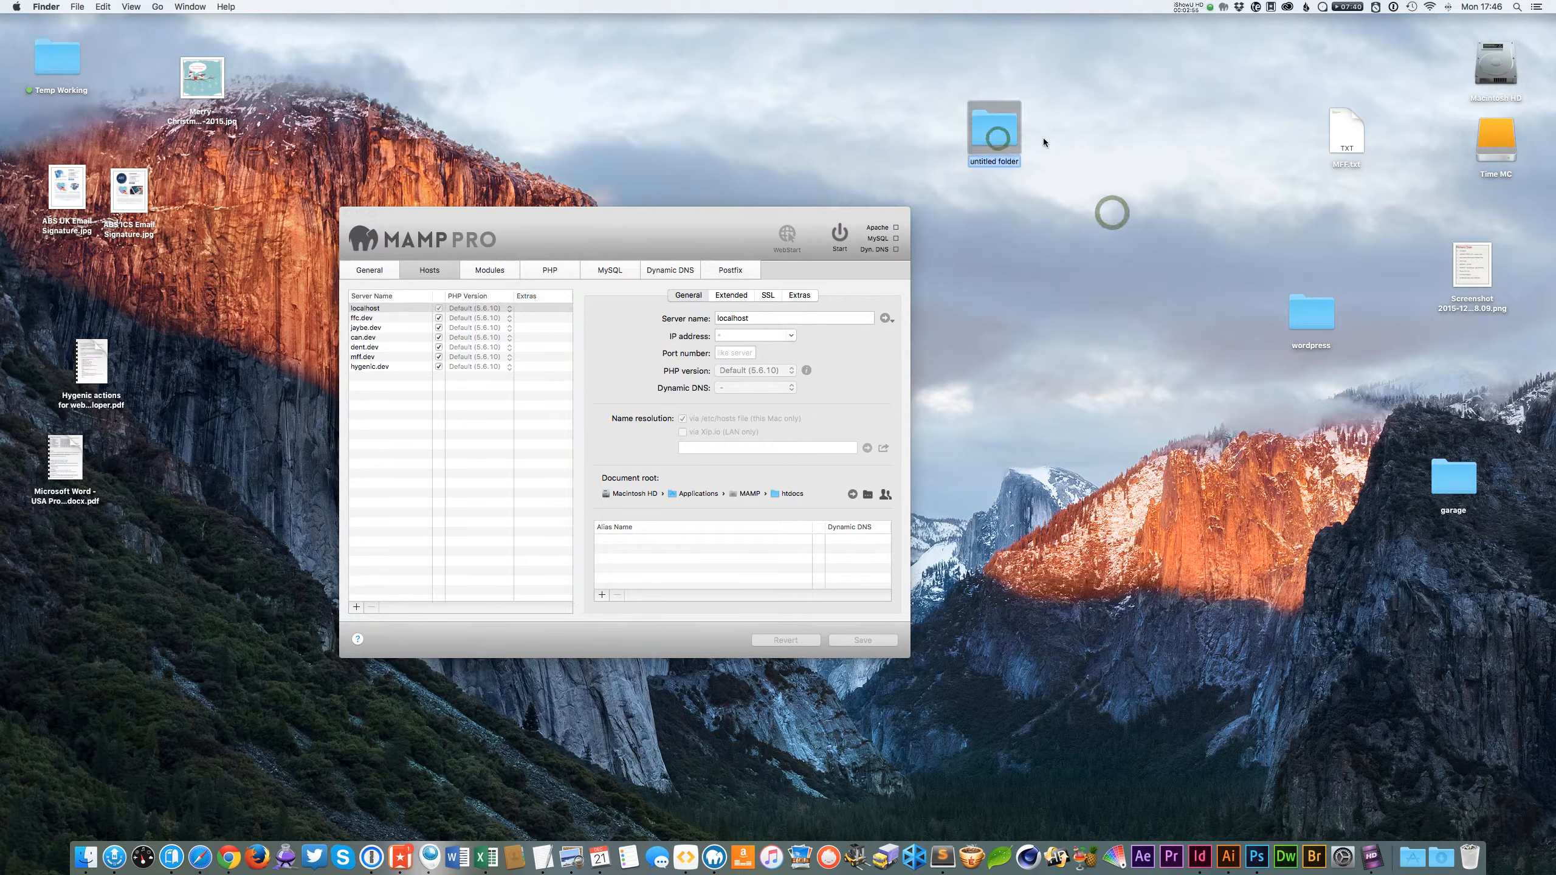
text(Website)
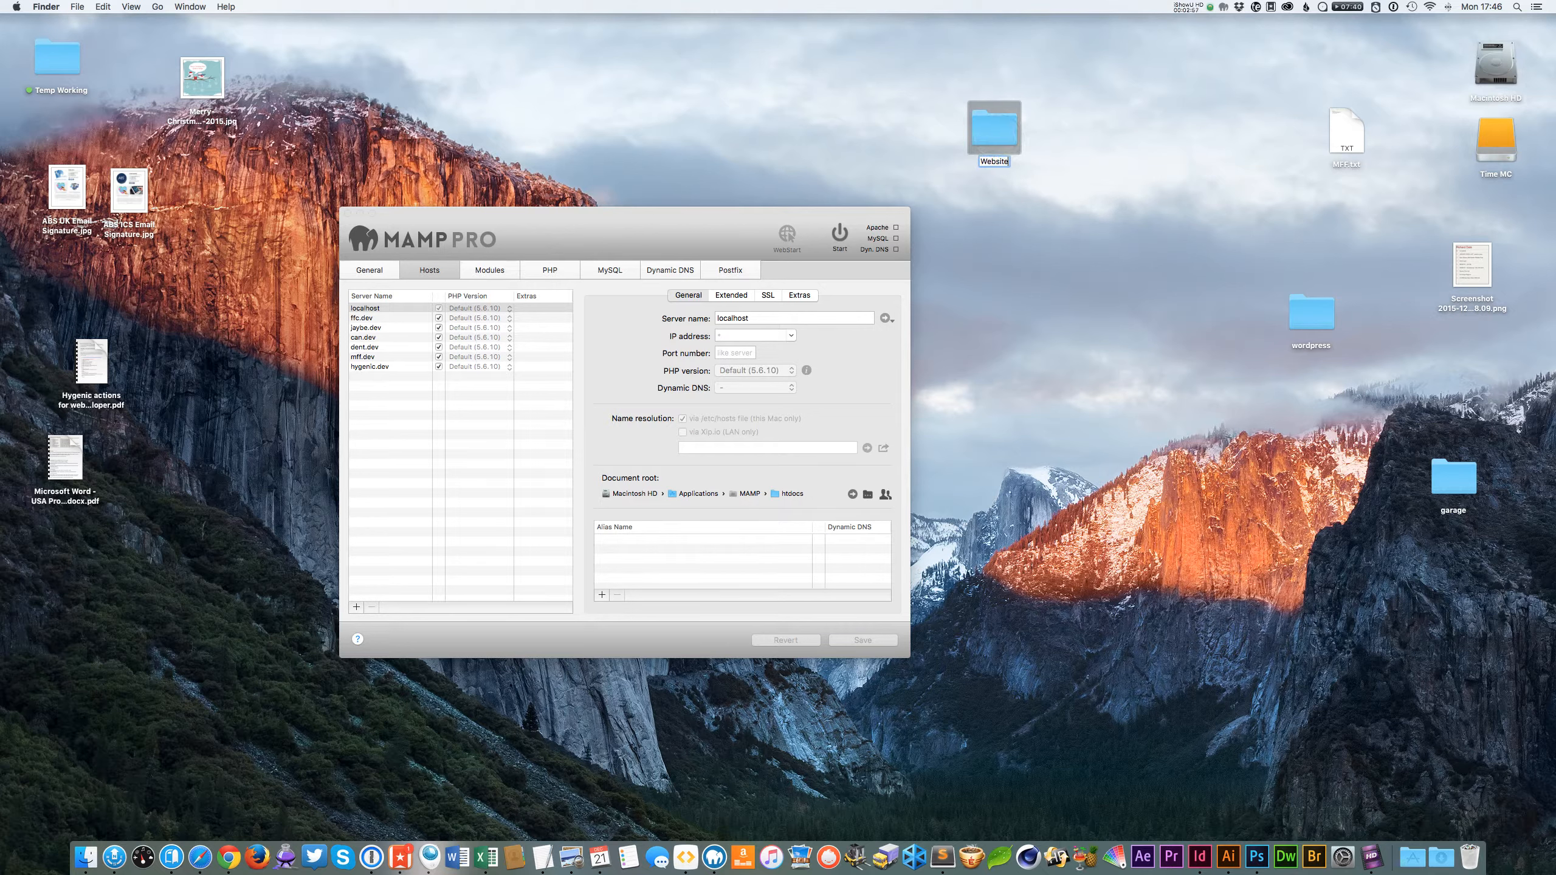
key(Return)
click(1024, 202)
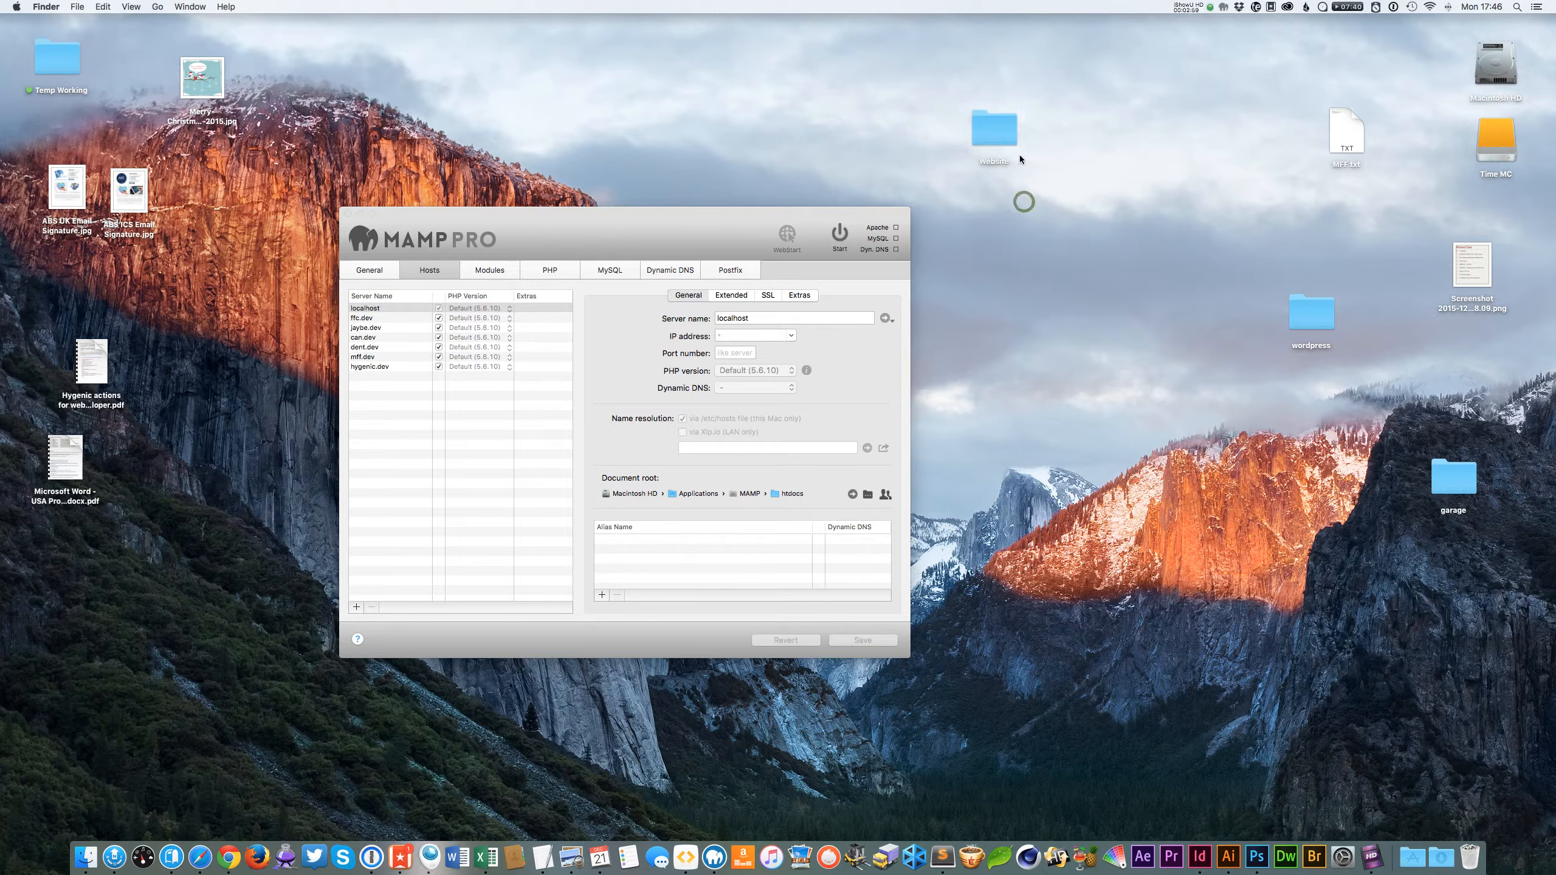
Open the Website folder in a window and select the wordpress folder on the desktop.
double_click(1008, 129)
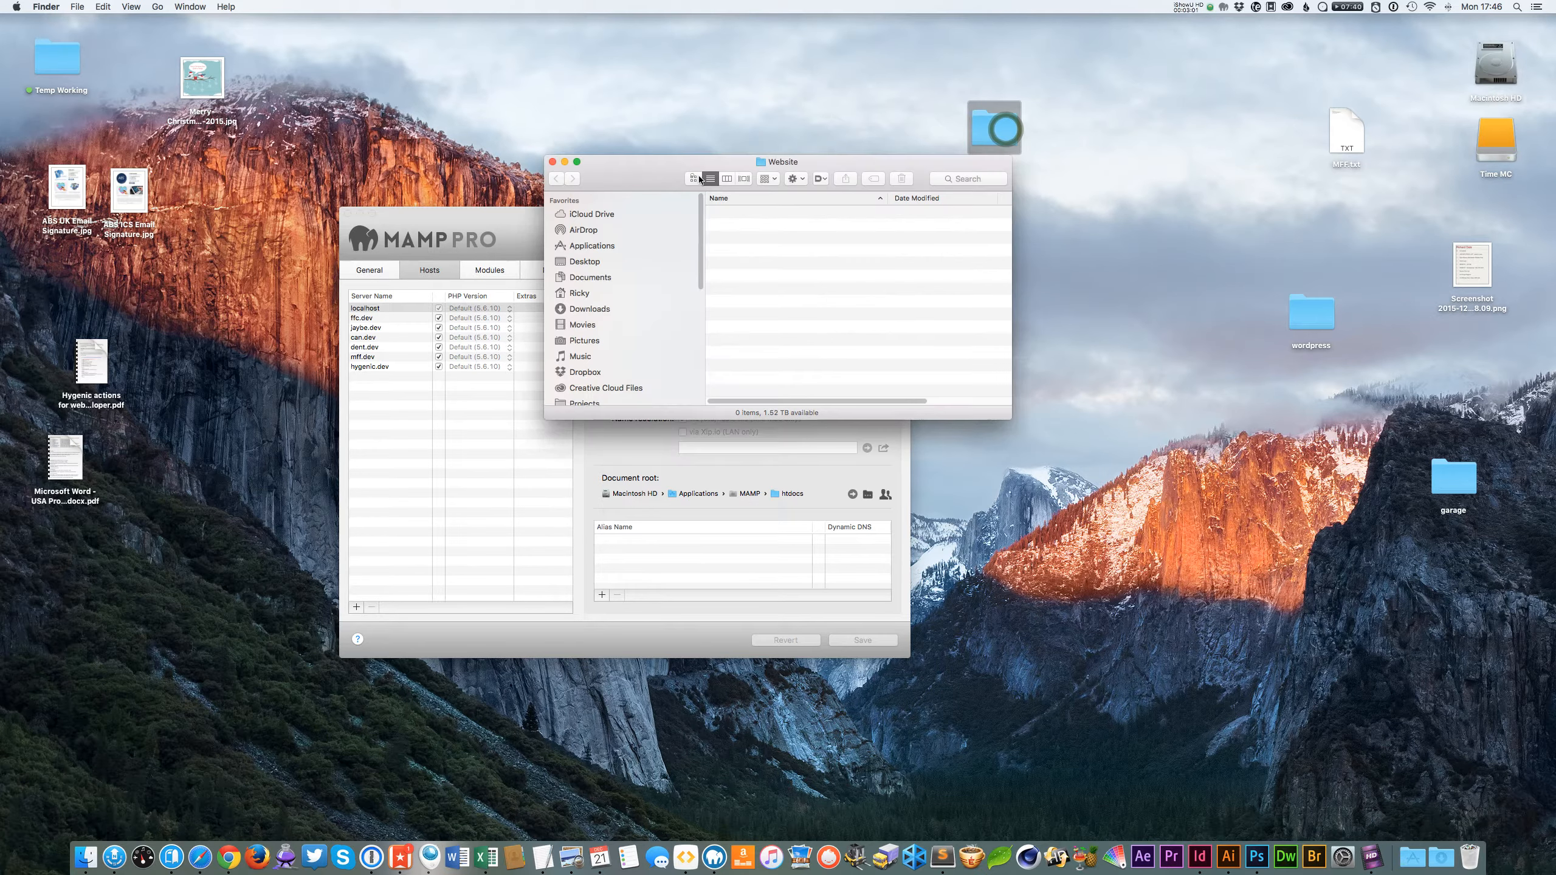
drag(683, 165, 477, 129)
click(1029, 181)
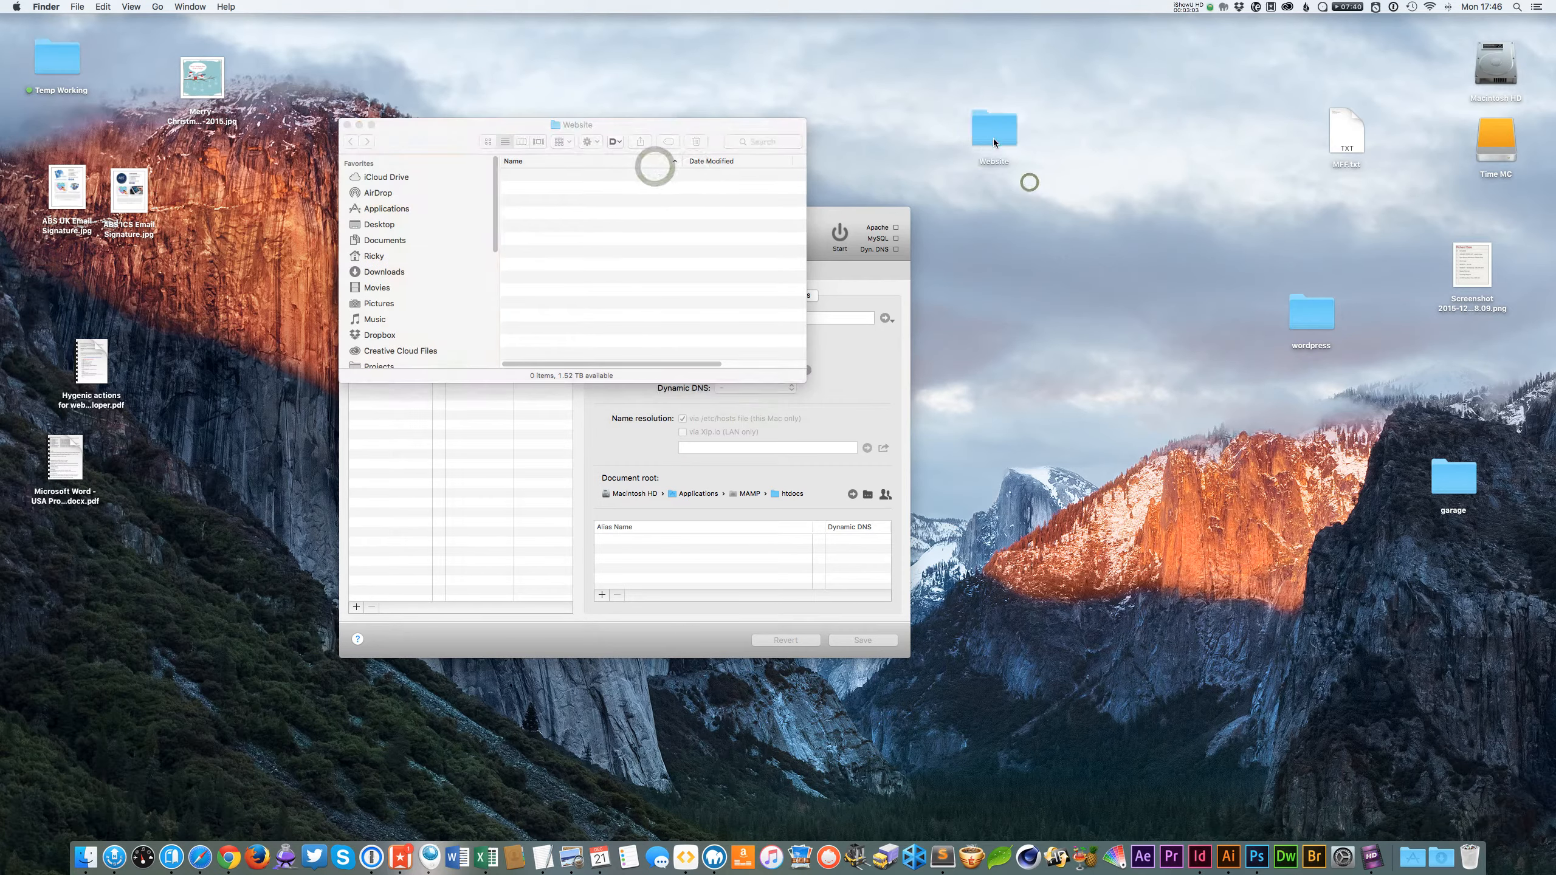
click(1134, 285)
click(442, 129)
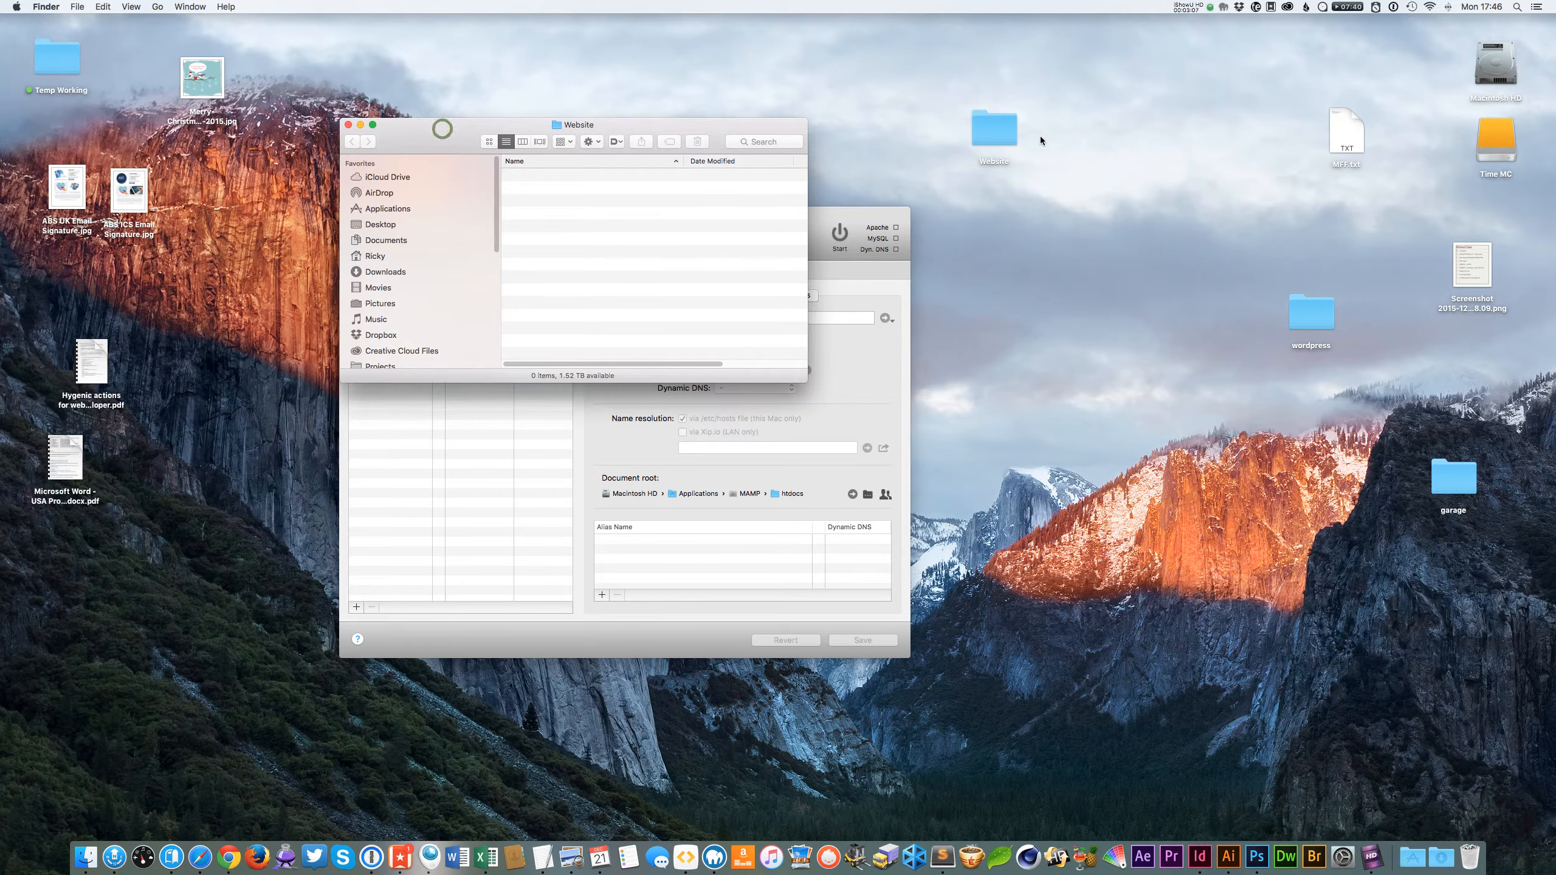
click(1301, 323)
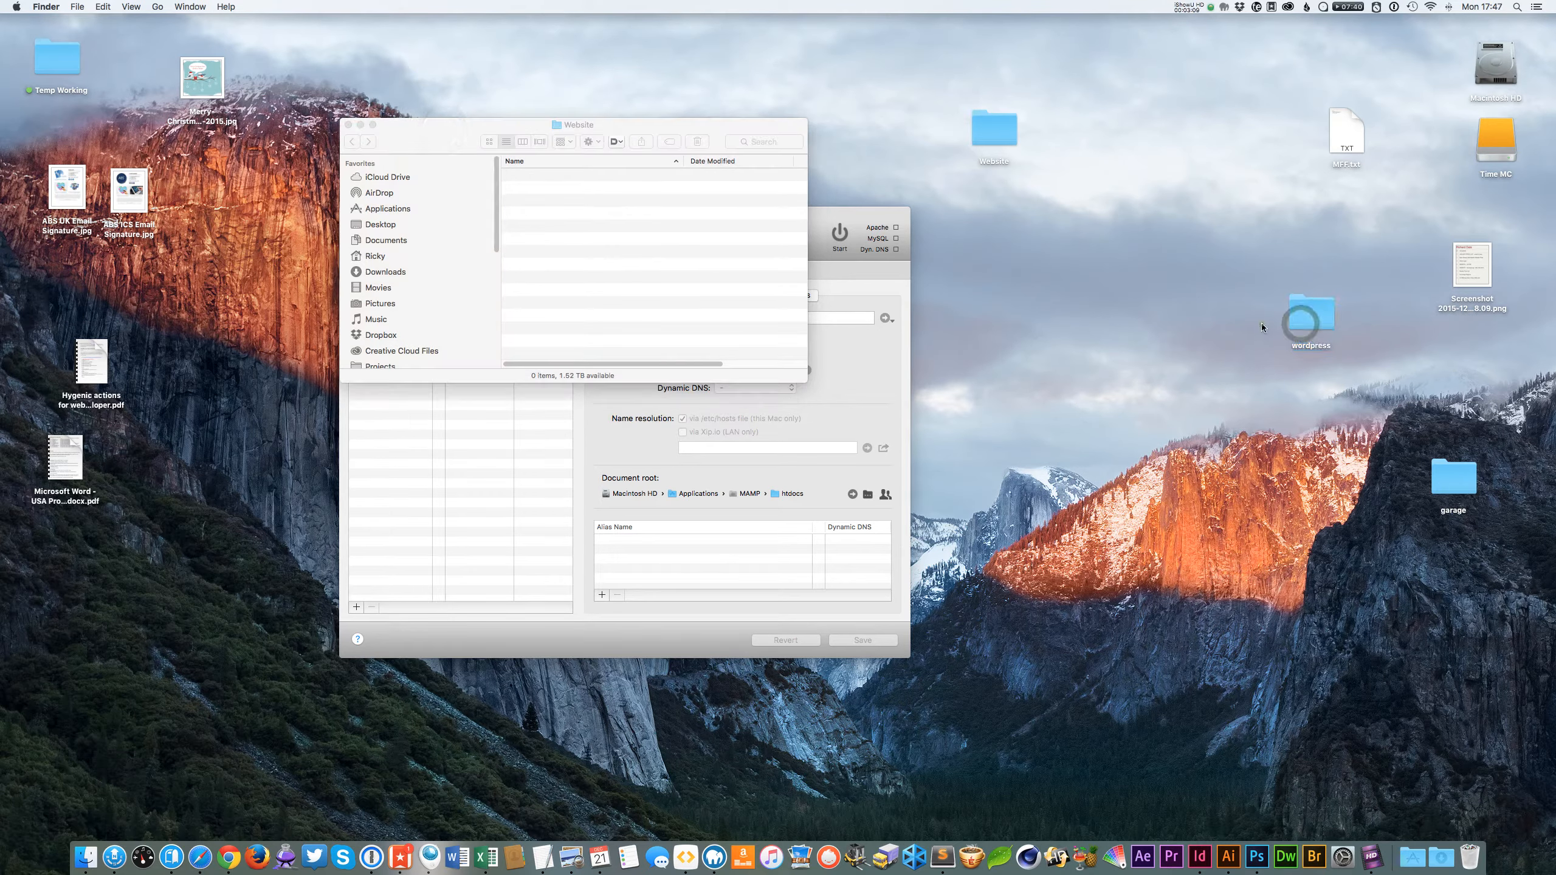
click(1239, 334)
click(1312, 319)
click(1274, 318)
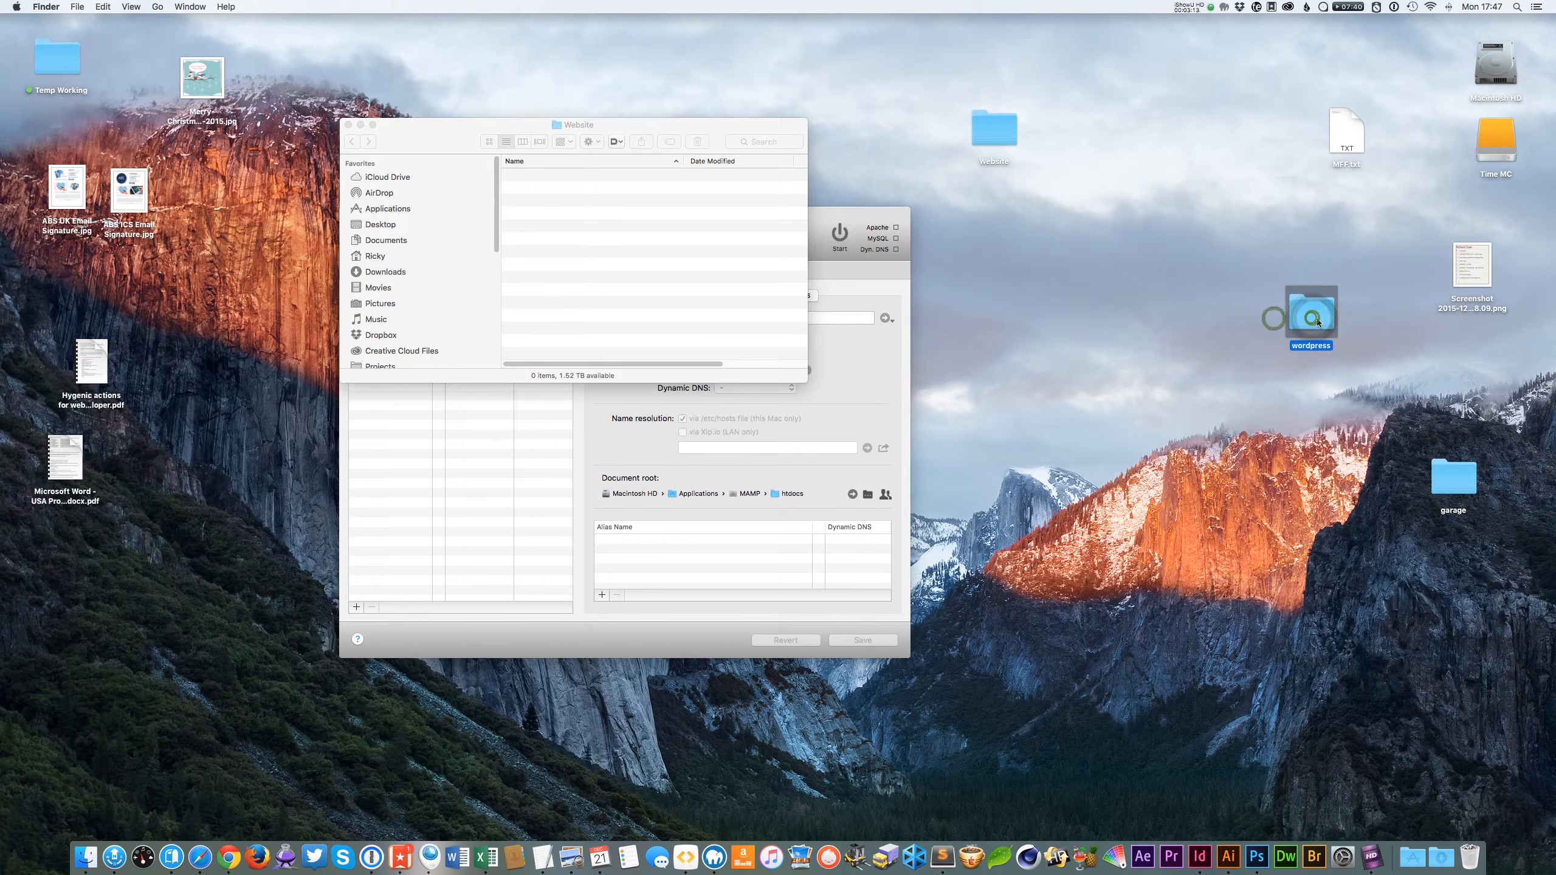
Move all files from the wordpress folder into the Website folder and close both windows.
double_click(1311, 316)
click(590, 265)
key(super+a)
drag(442, 149, 402, 301)
drag(534, 395, 567, 248)
drag(403, 305, 401, 303)
key(super+w)
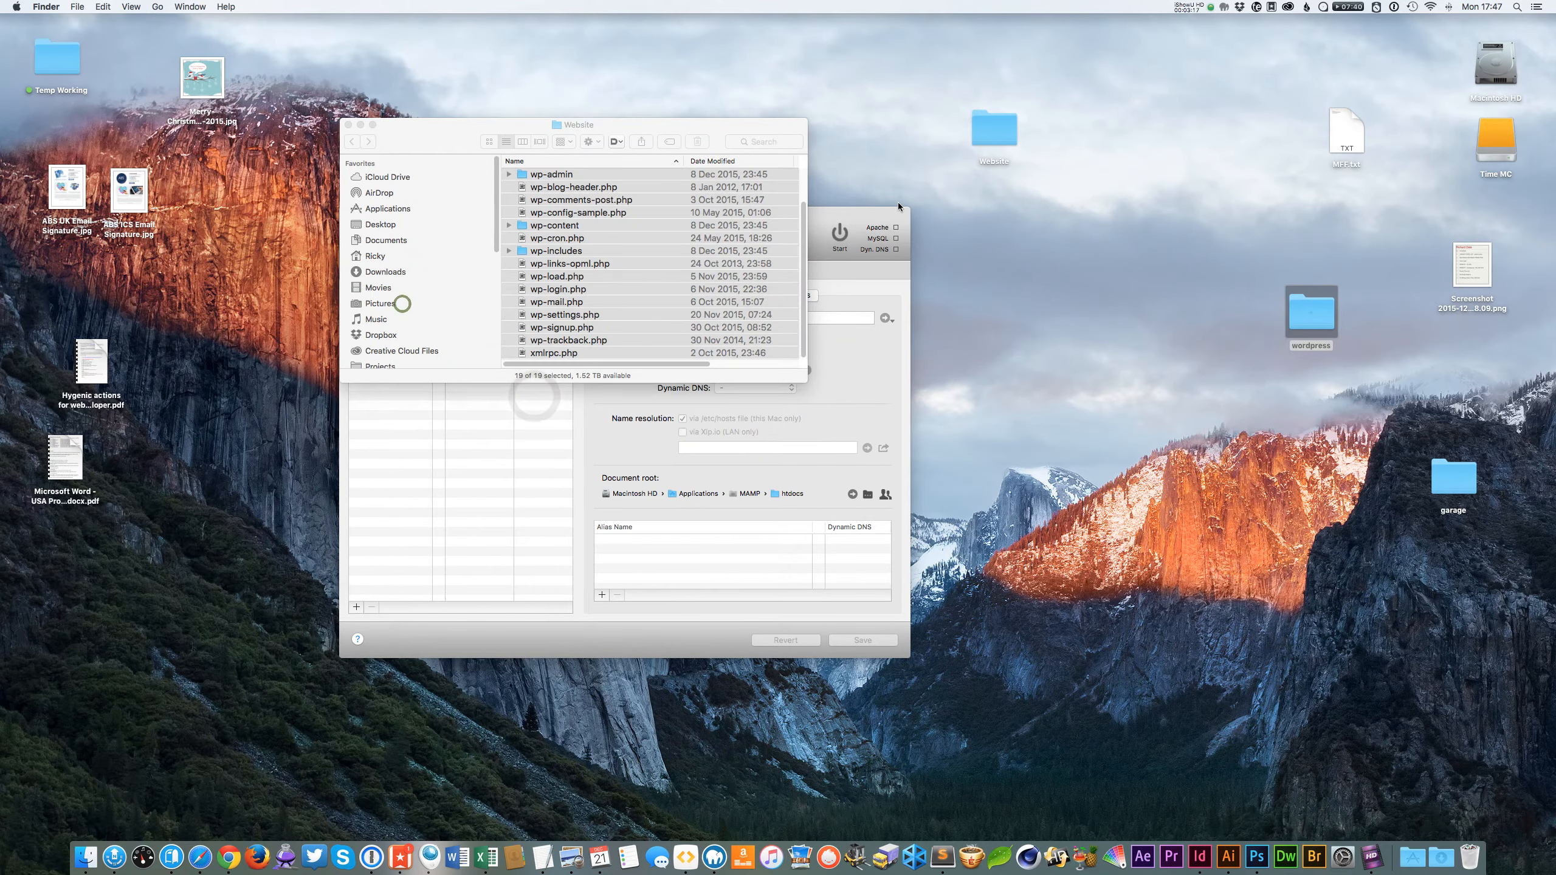
click(445, 134)
key(super+w)
Add a new host to MAMP PRO and name it test.dev.
click(1118, 373)
click(616, 230)
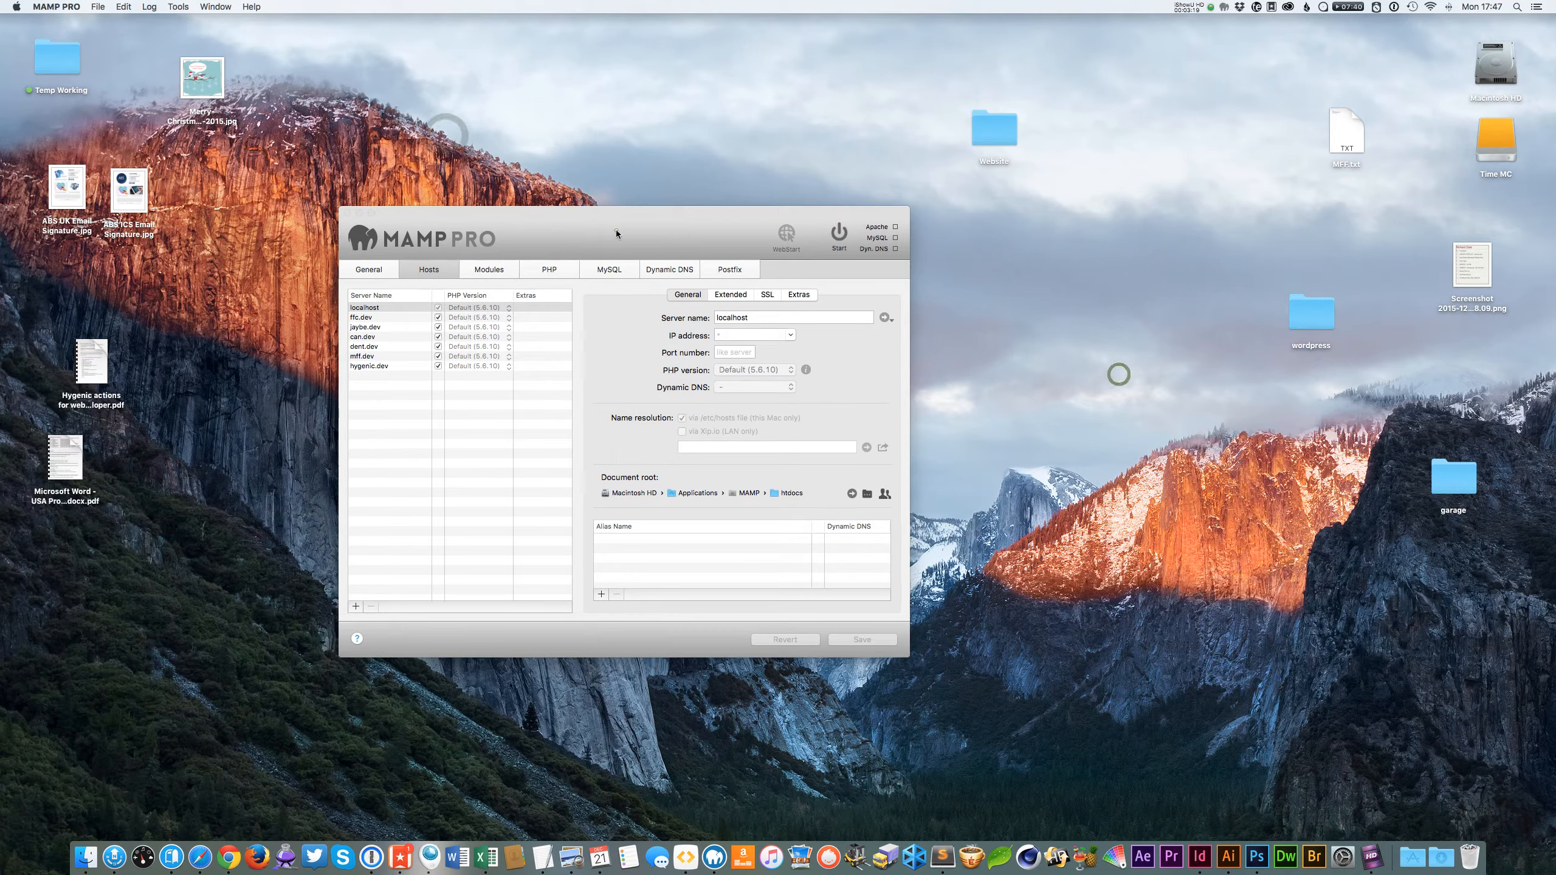
click(389, 369)
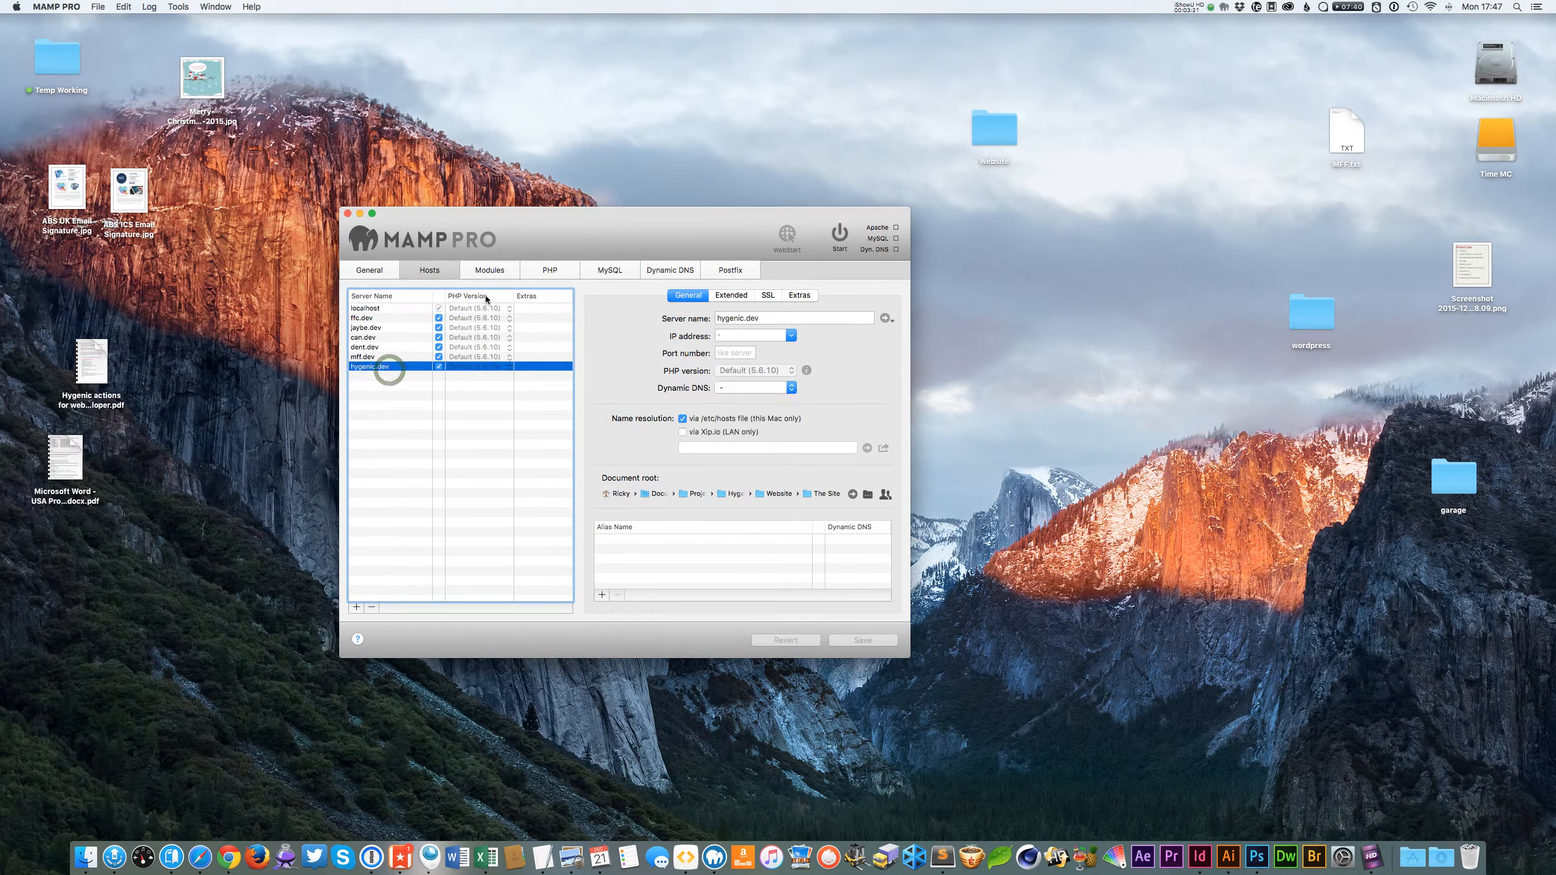
click(356, 606)
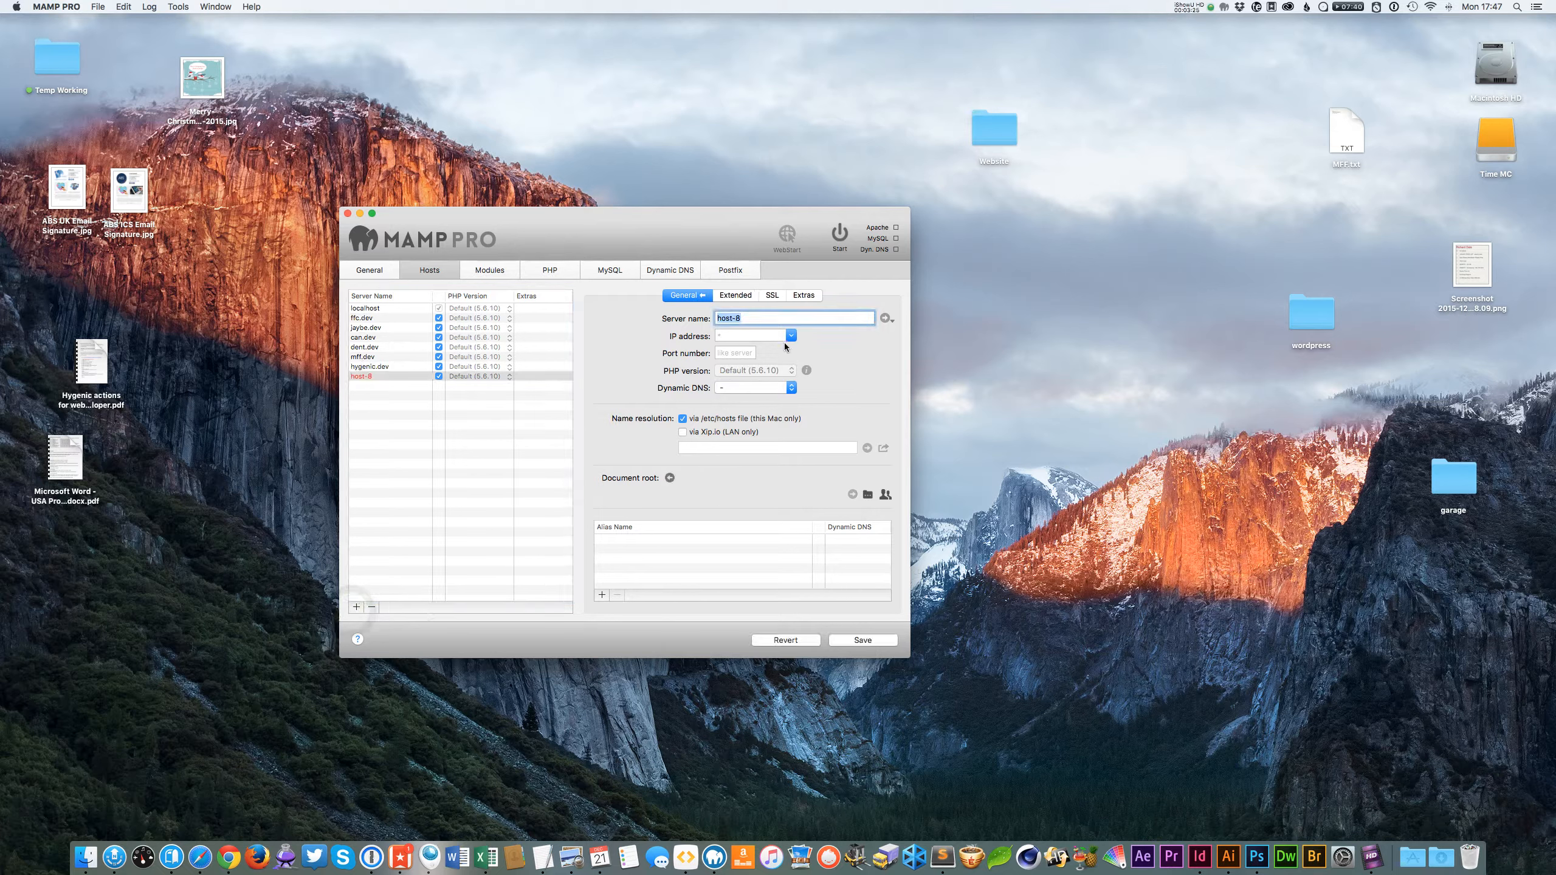
text(test.dev)
Set the test.dev host's document root to the Website folder on the desktop.
click(868, 496)
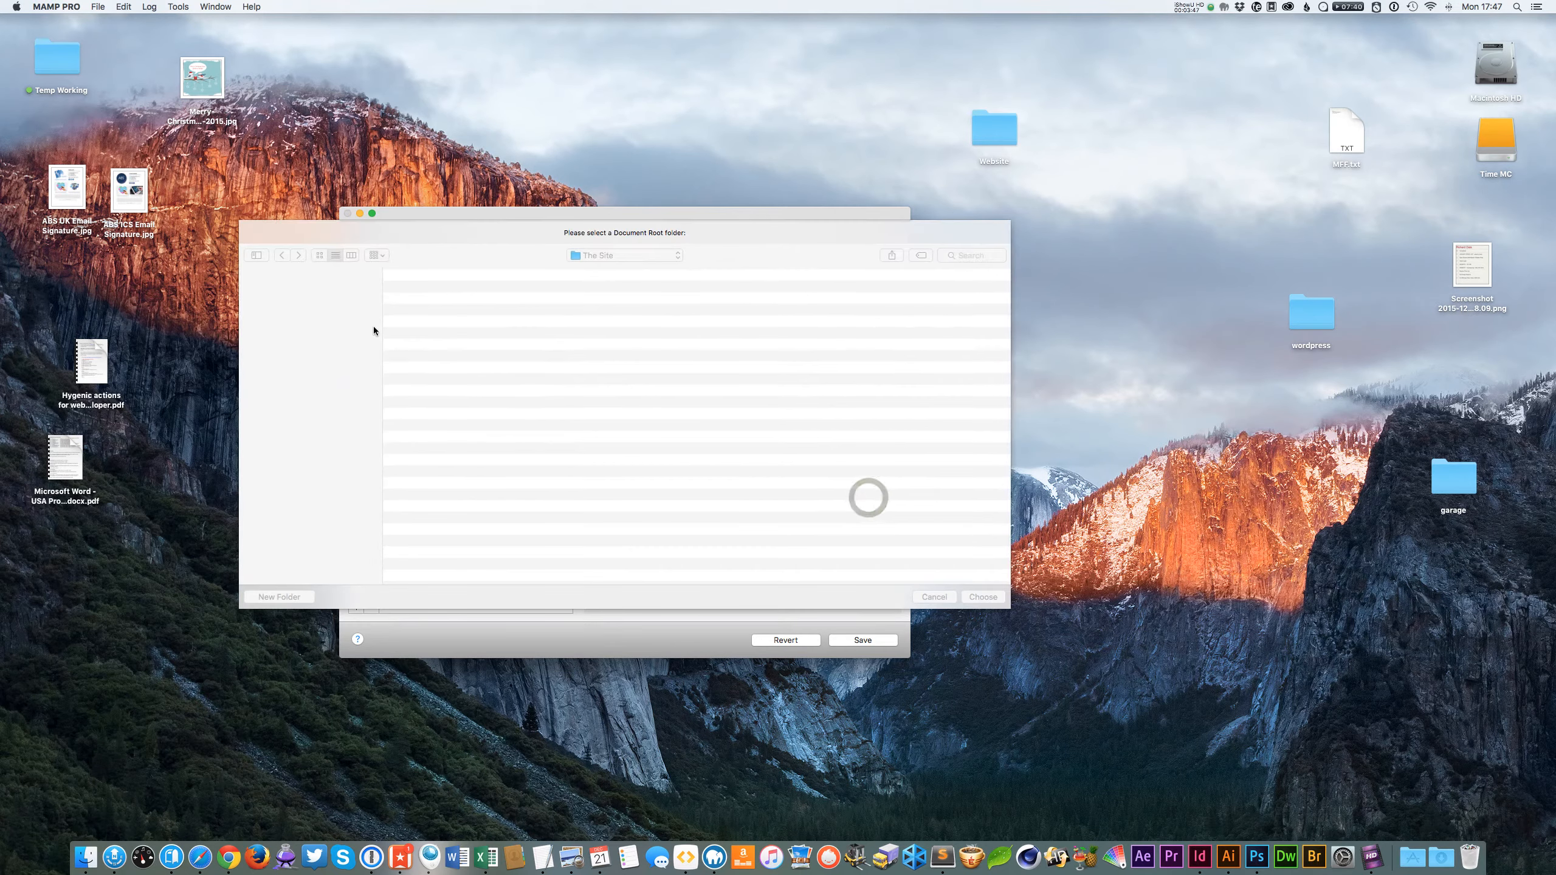
click(289, 321)
double_click(450, 415)
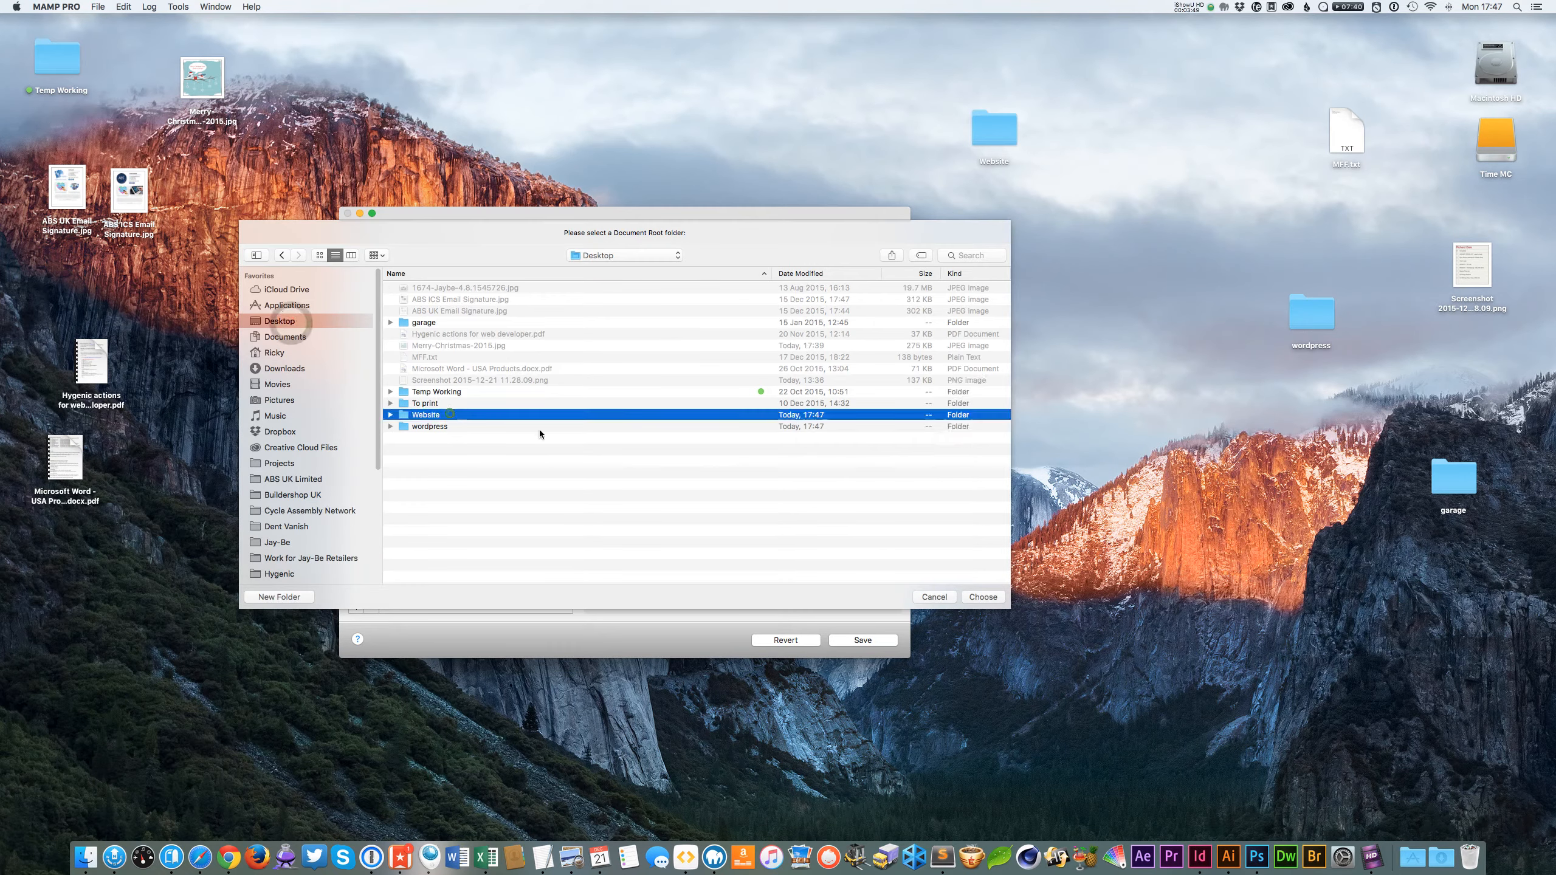
click(984, 597)
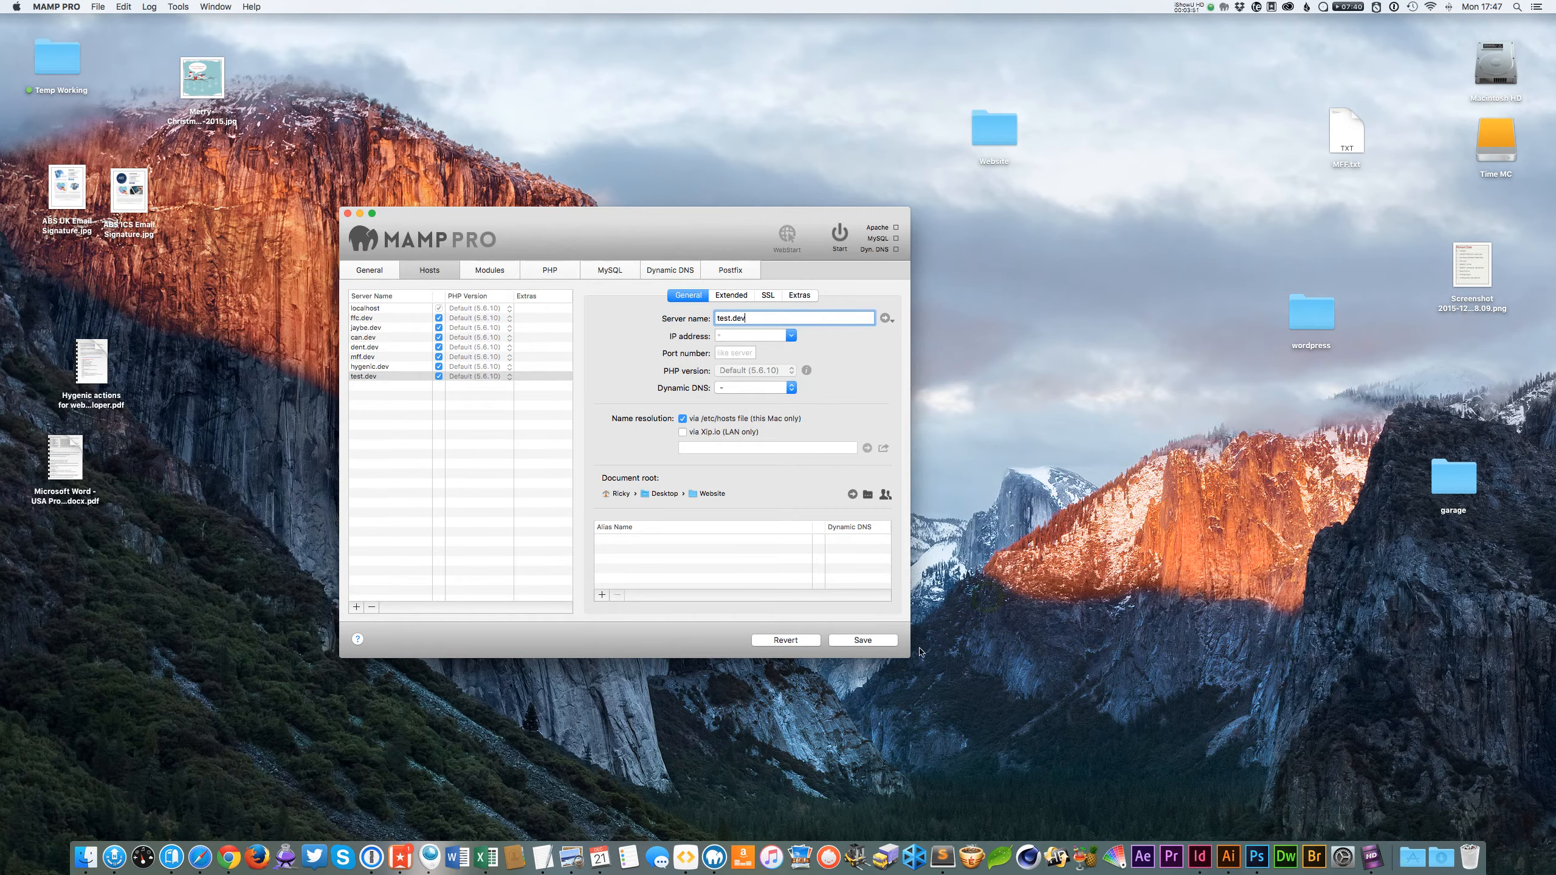
Save the host settings and start the servers, authorizing with the Mac account password.
click(863, 640)
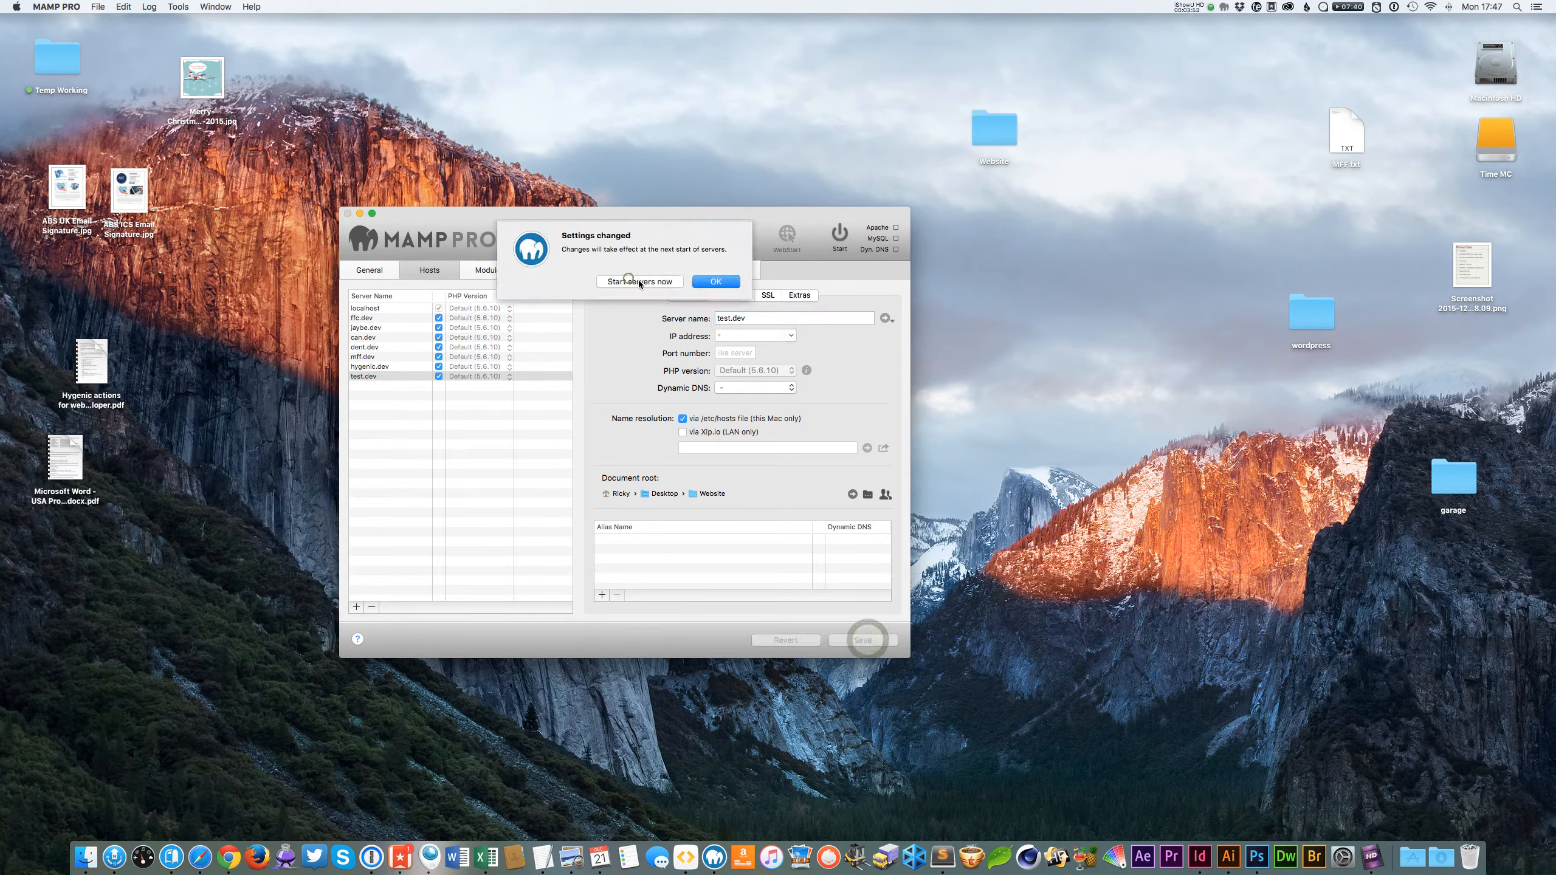
click(629, 284)
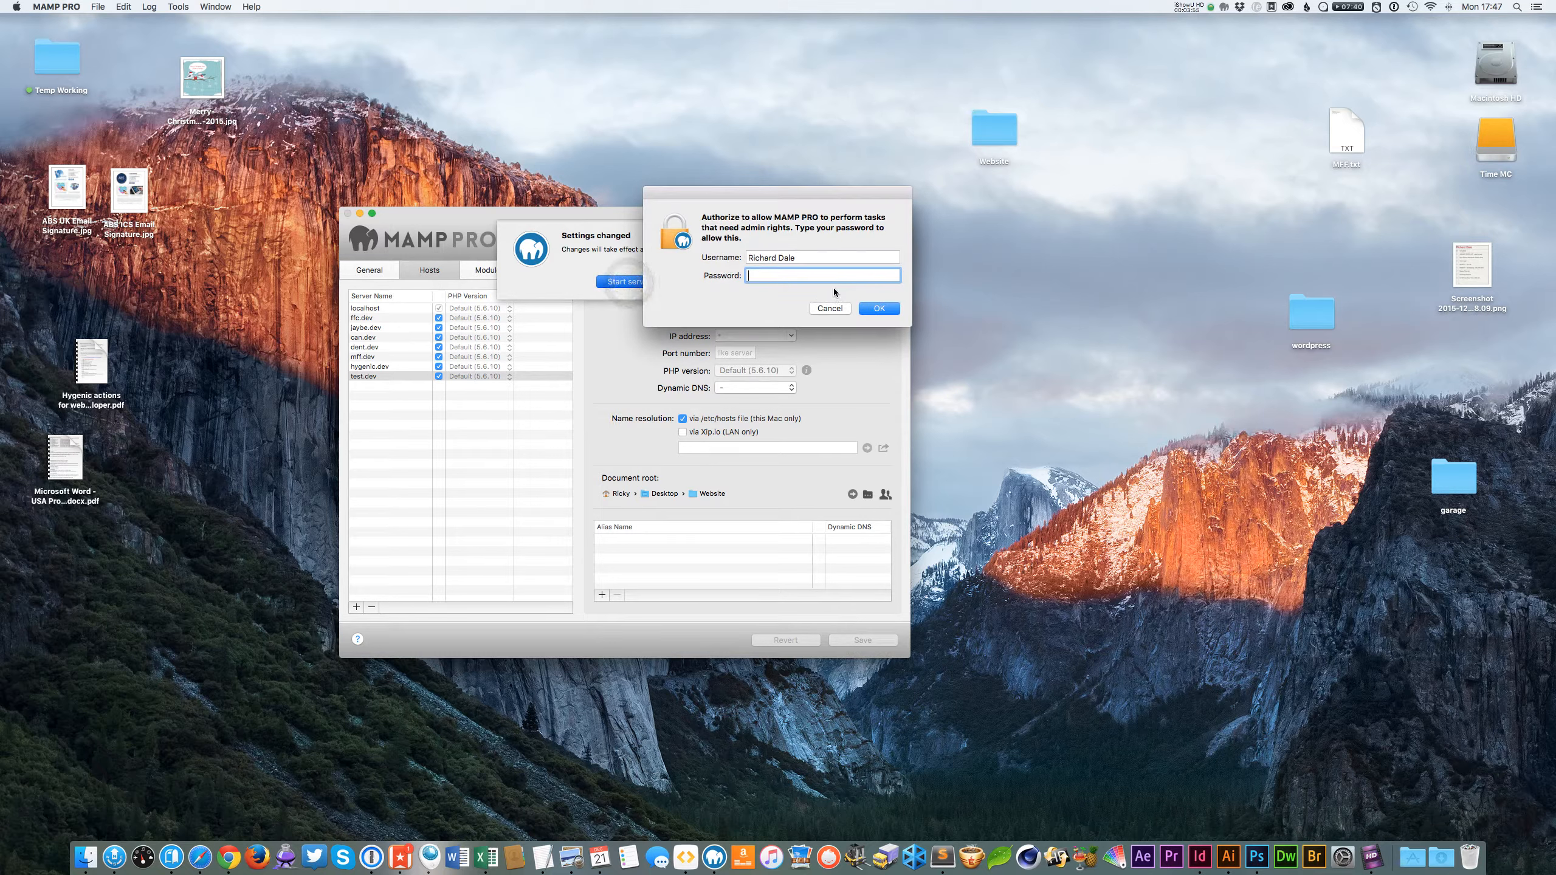
text(•••••••••)
key(Return)
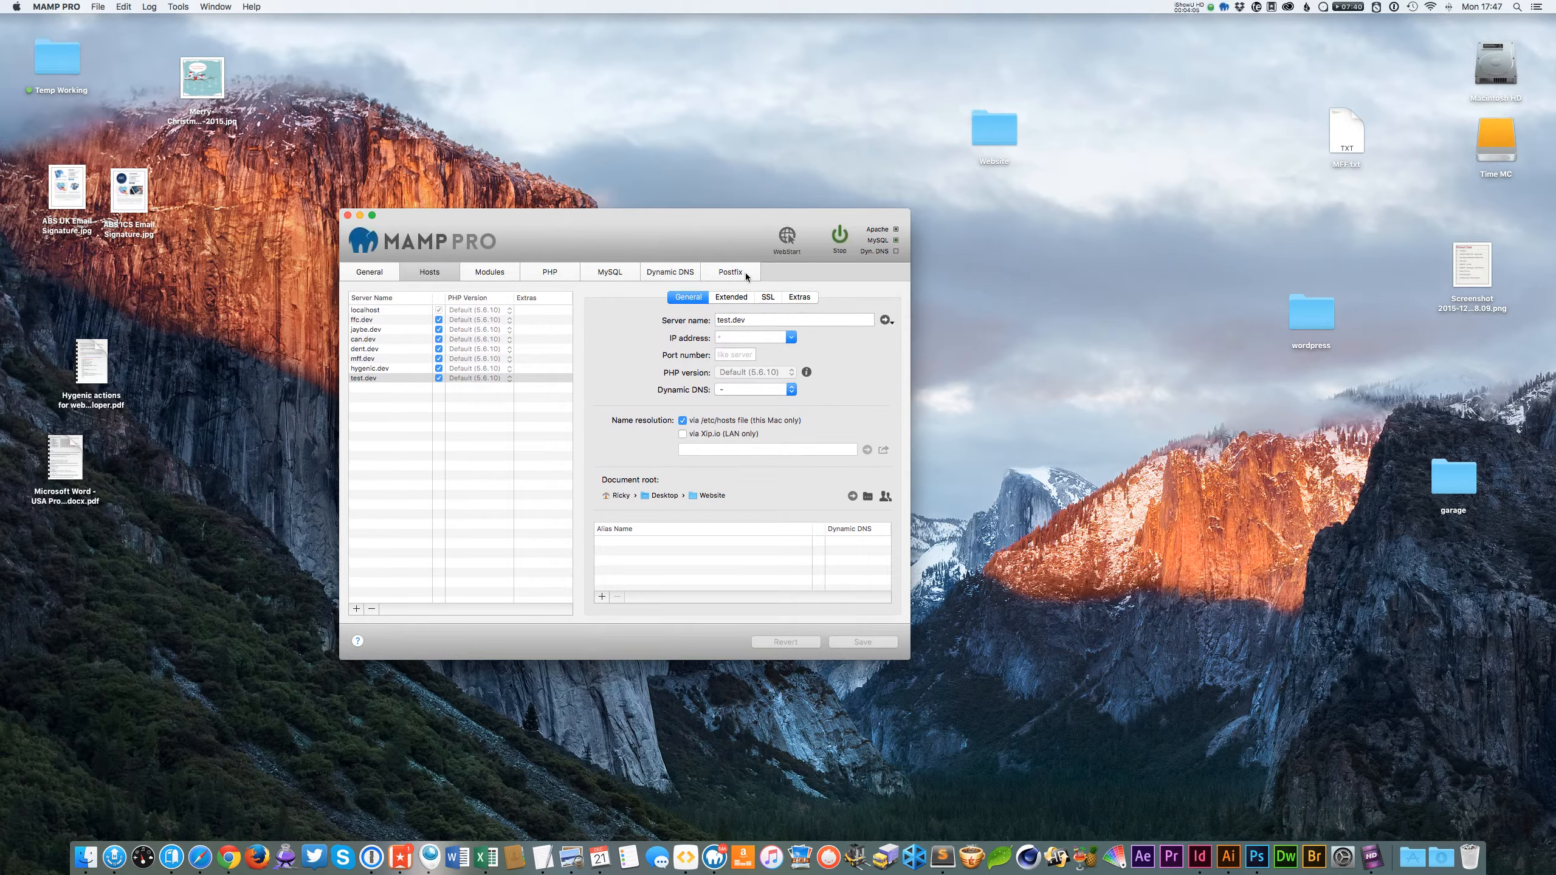
Launch Sequel Pro from the MySQL settings page to manage databases.
click(377, 274)
click(434, 272)
click(472, 272)
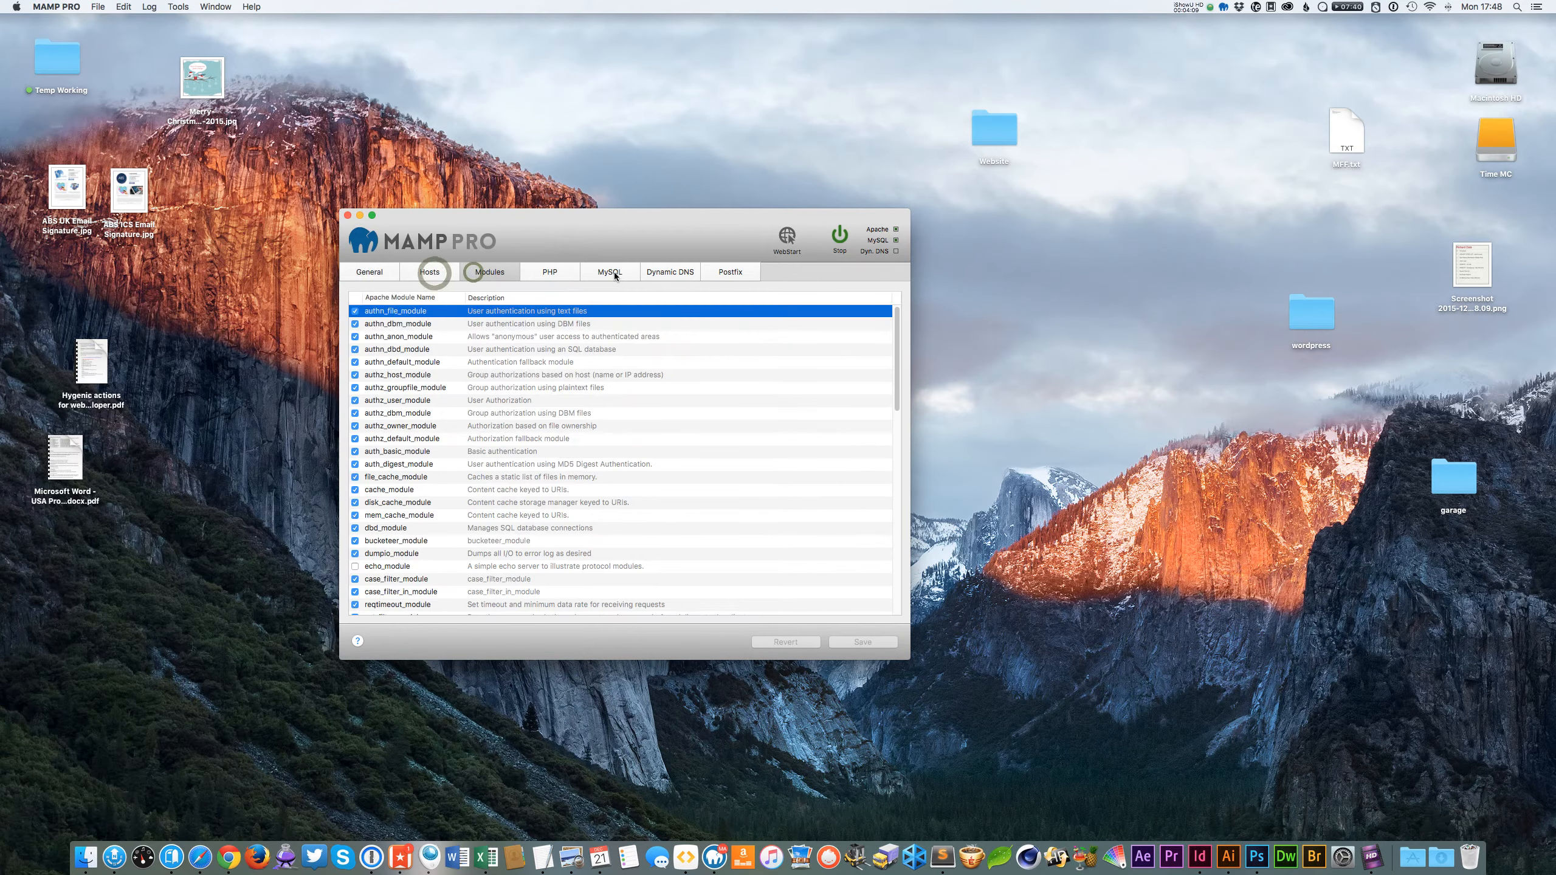
click(614, 272)
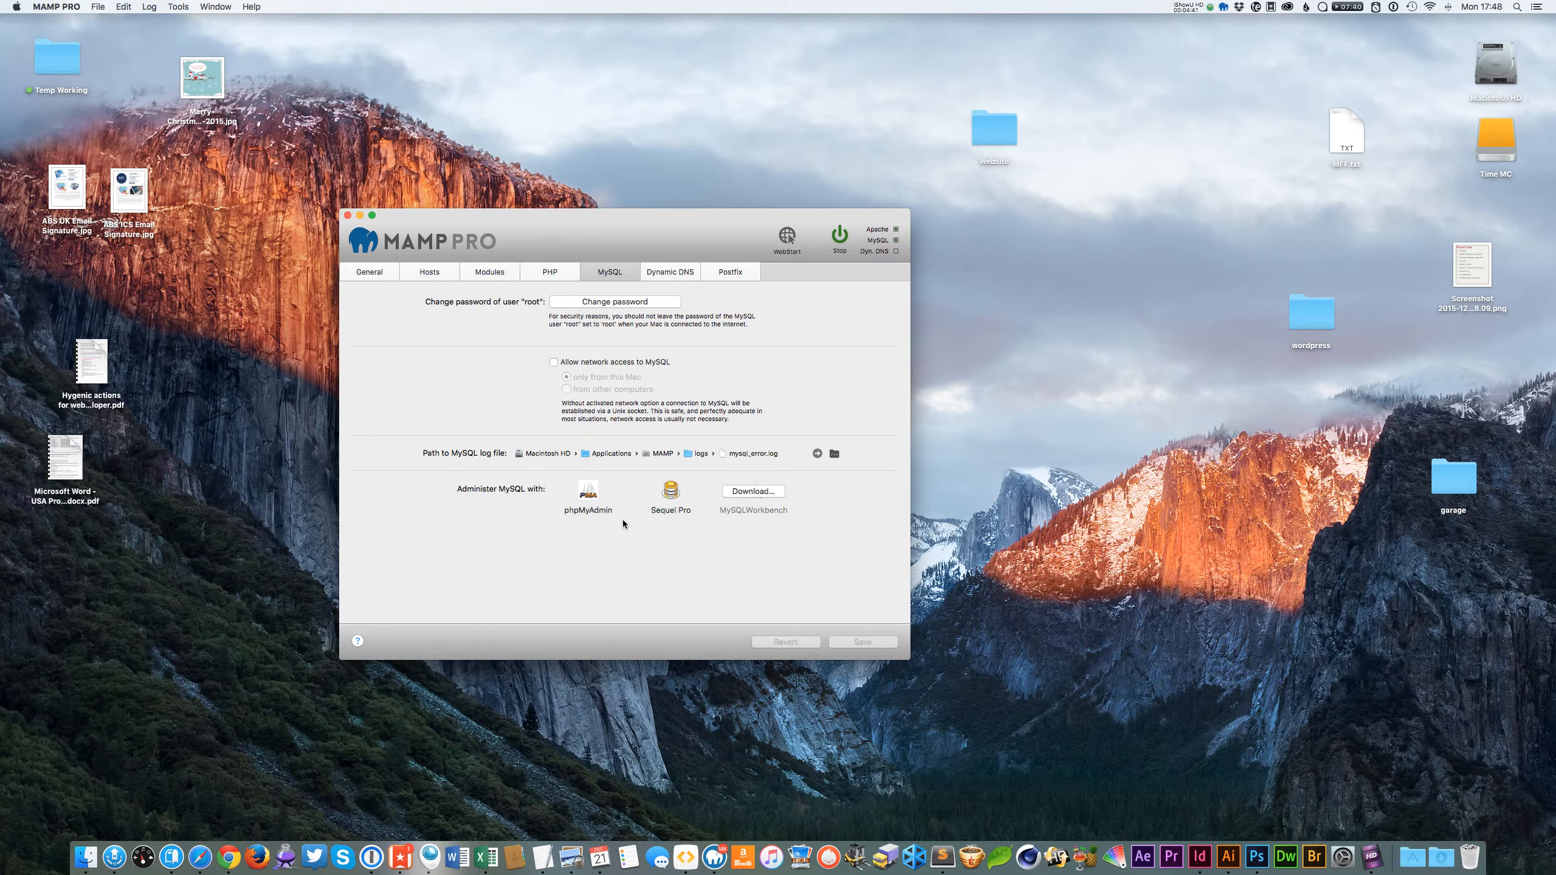
click(671, 491)
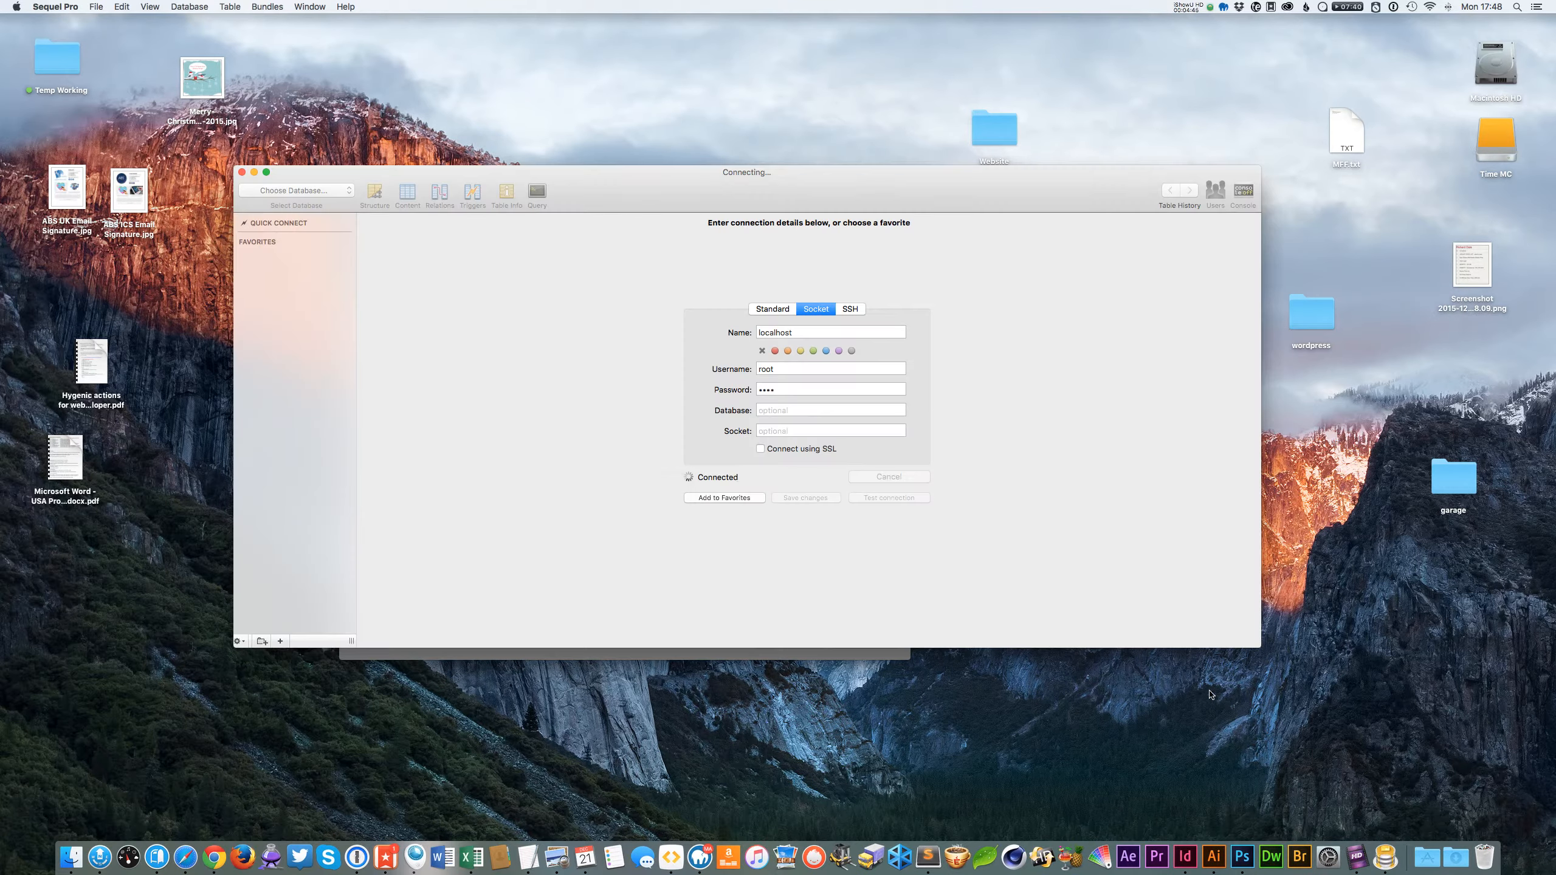
drag(677, 186, 734, 235)
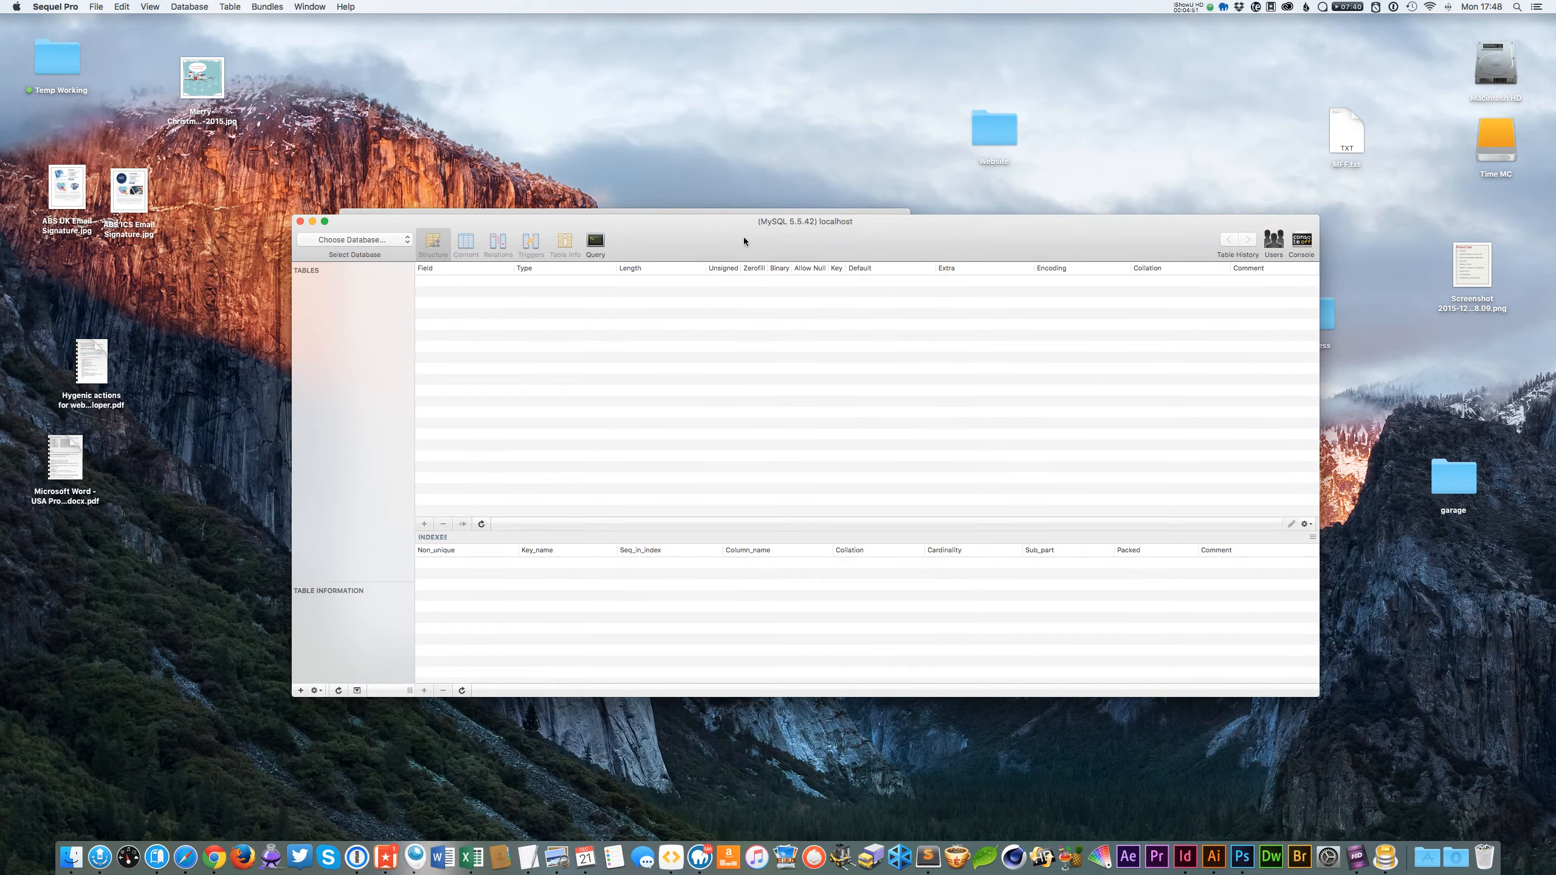
Add a new database named test_db with the default encoding and collation.
click(354, 239)
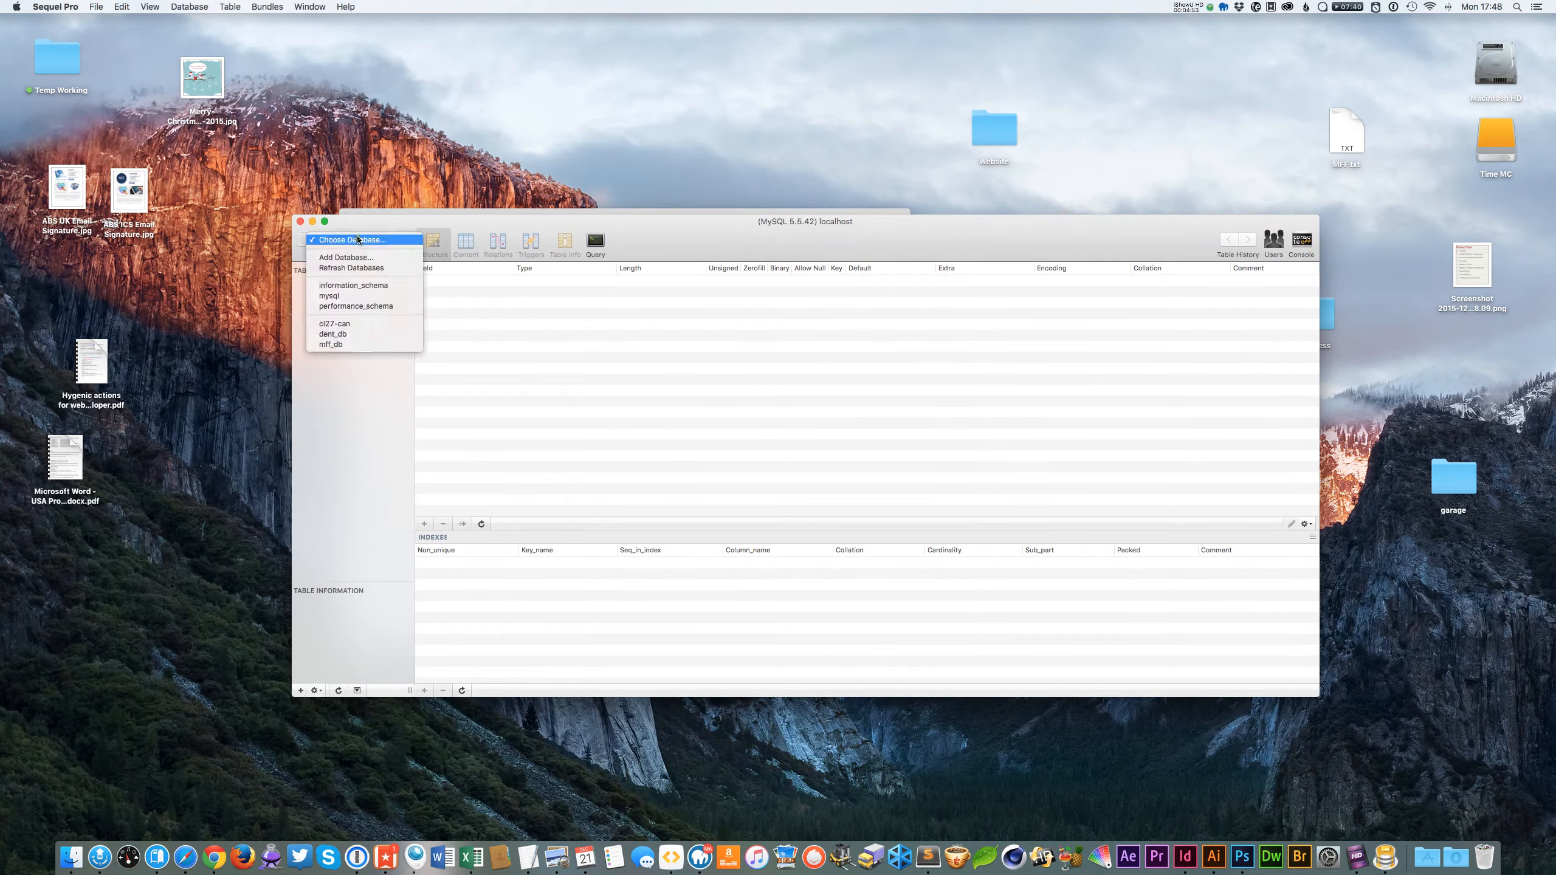
click(365, 258)
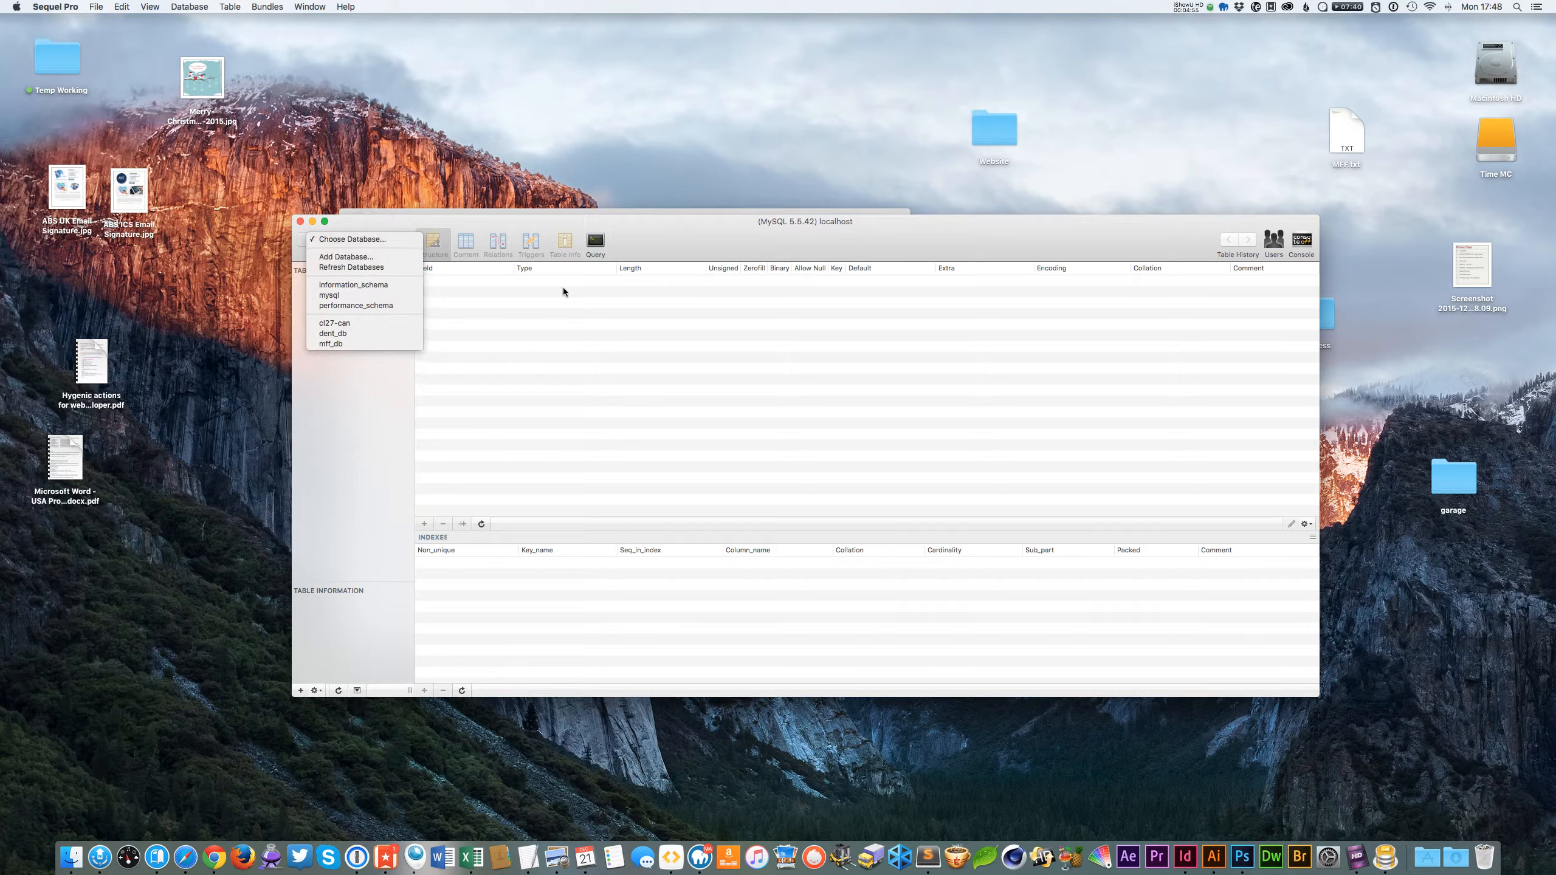
text(test_db)
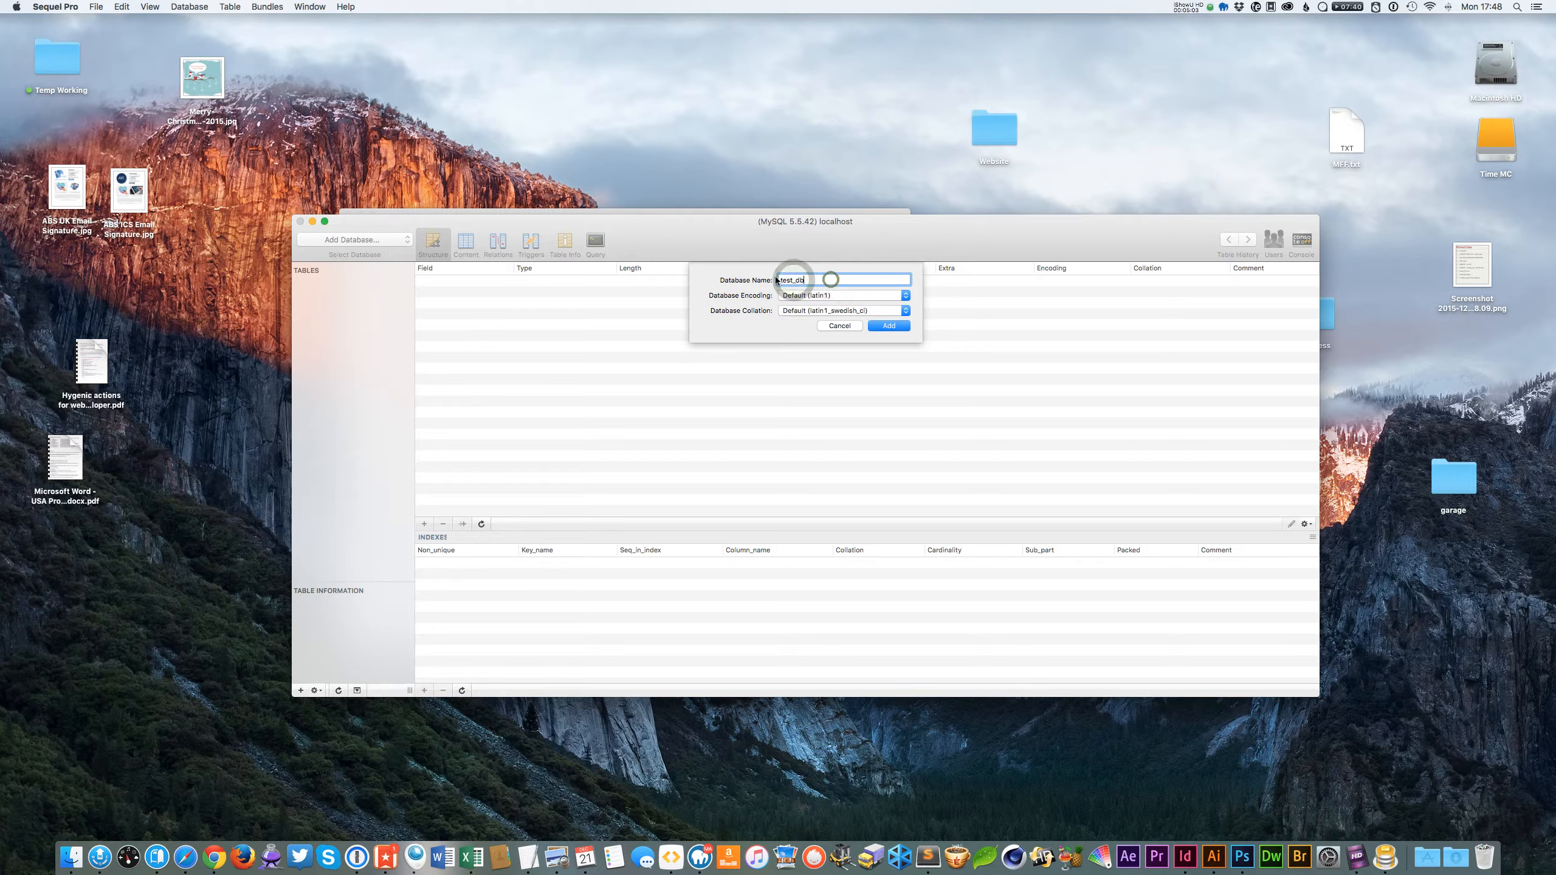
click(816, 279)
click(787, 280)
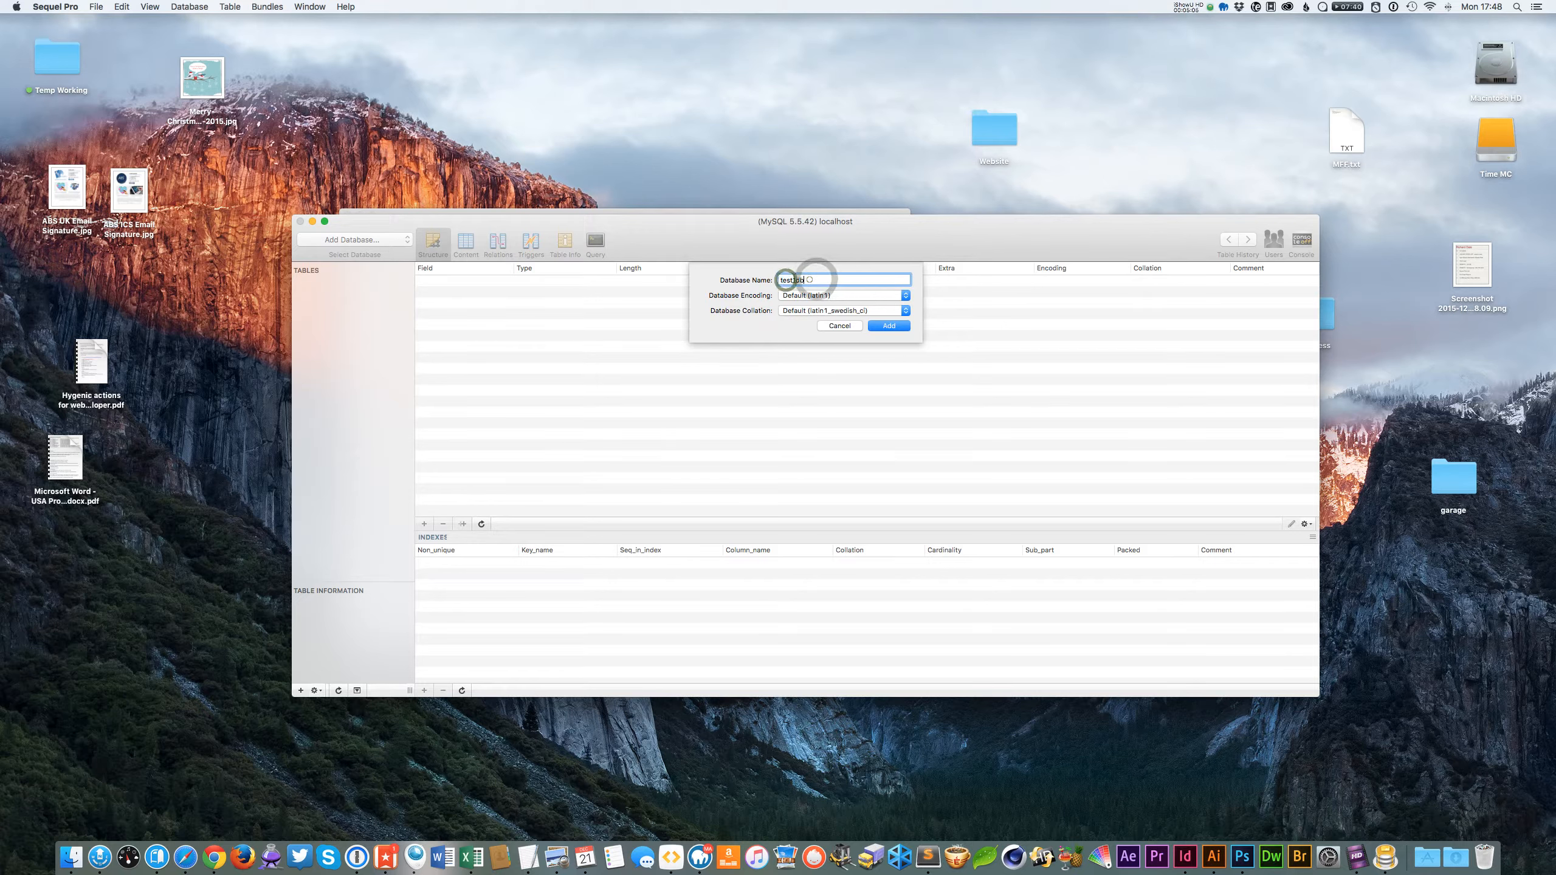
click(809, 280)
double_click(796, 280)
click(889, 325)
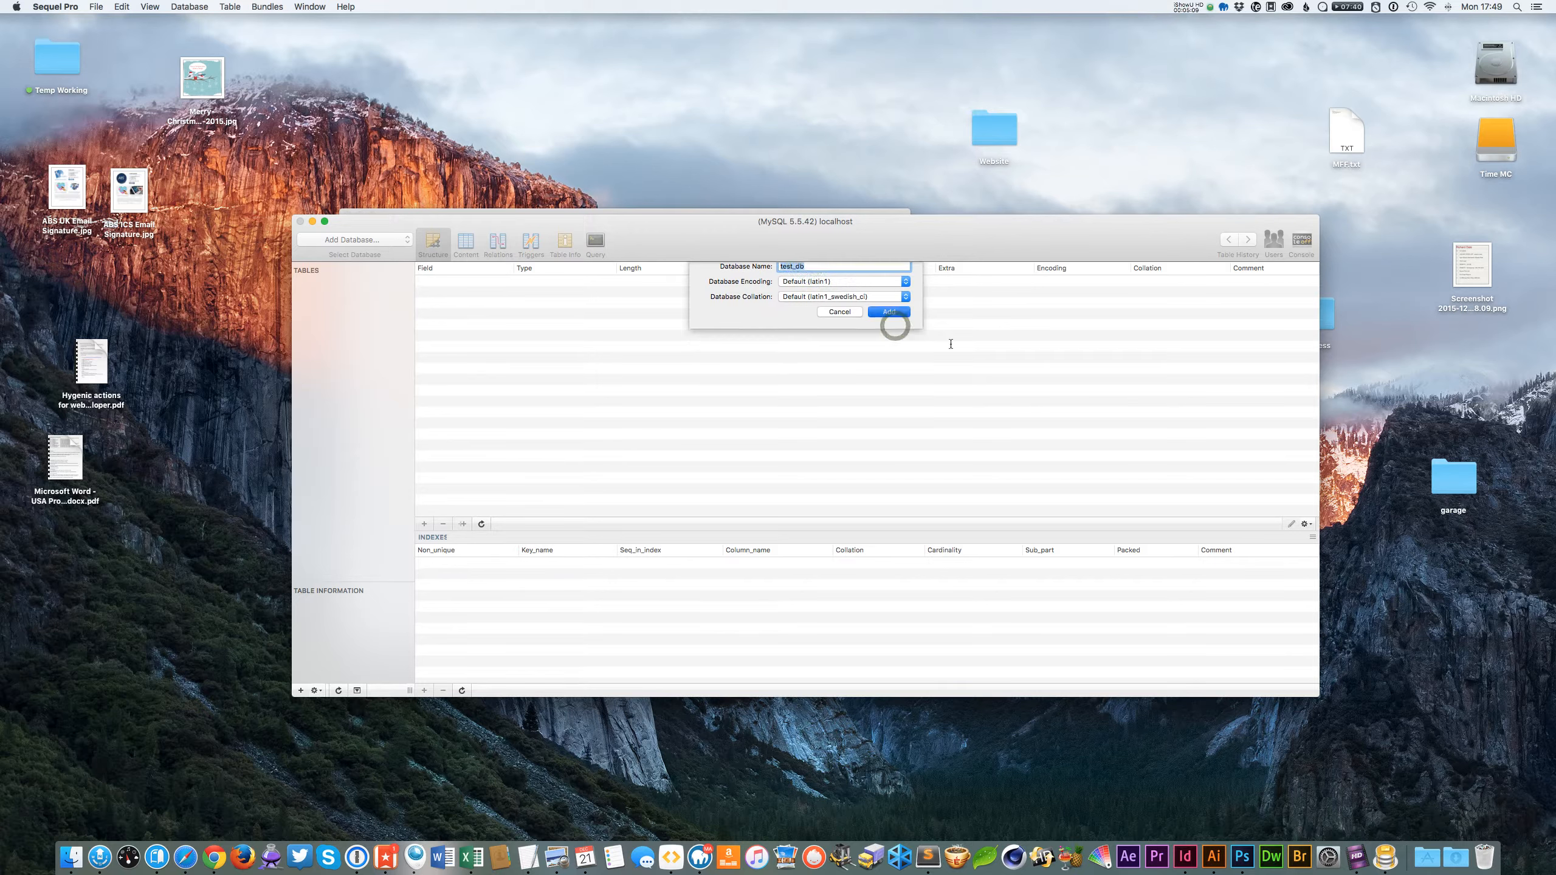
drag(802, 246, 809, 285)
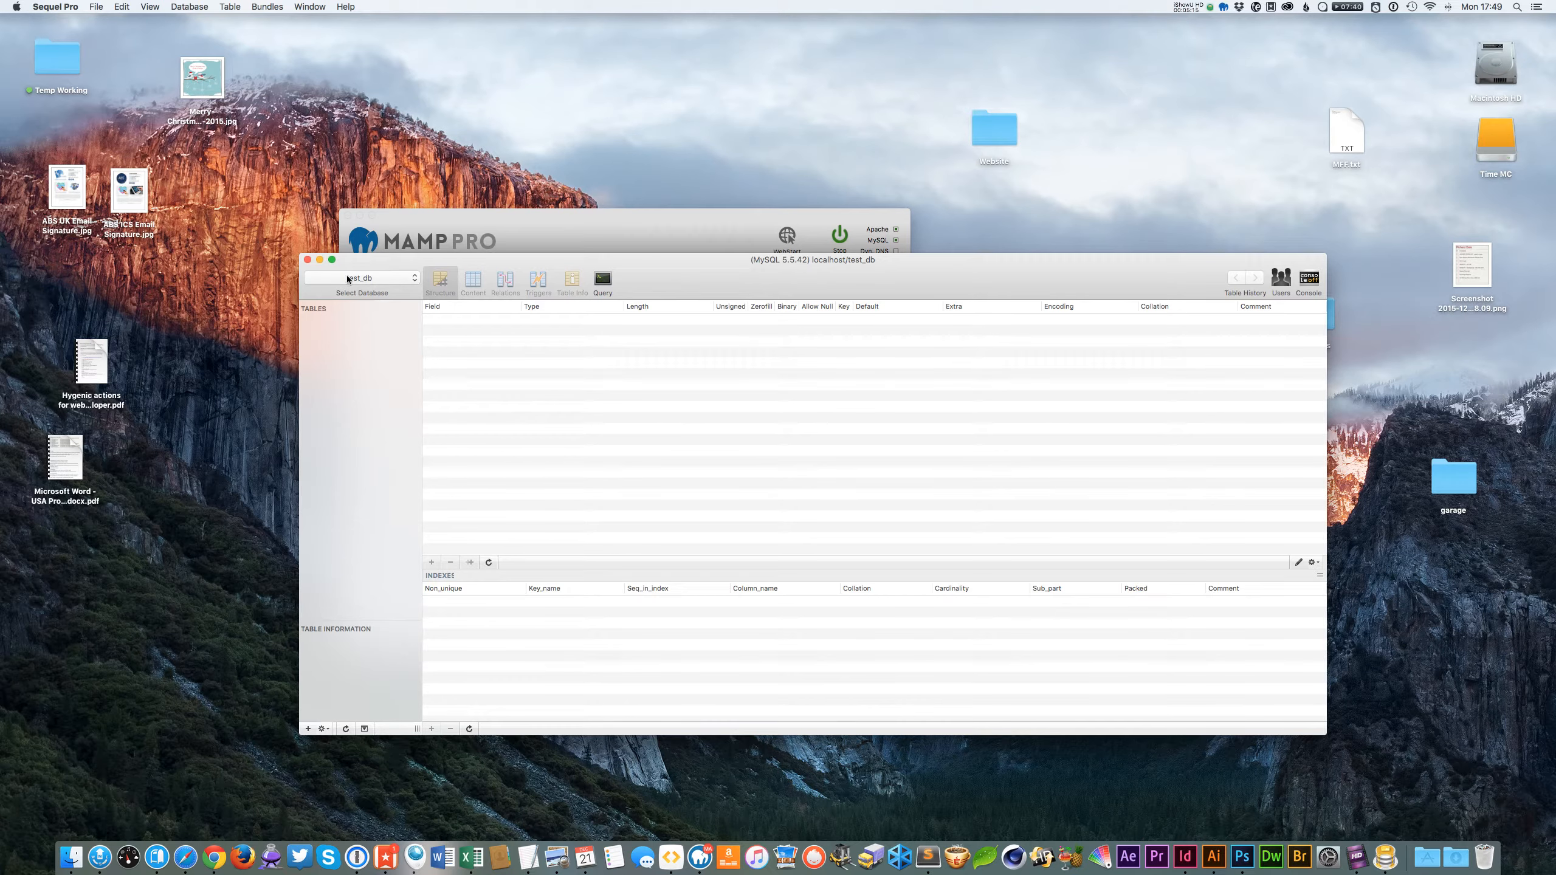
Open the Website folder on the desktop in a Finder window and enlarge the window.
click(769, 287)
alt+click(802, 108)
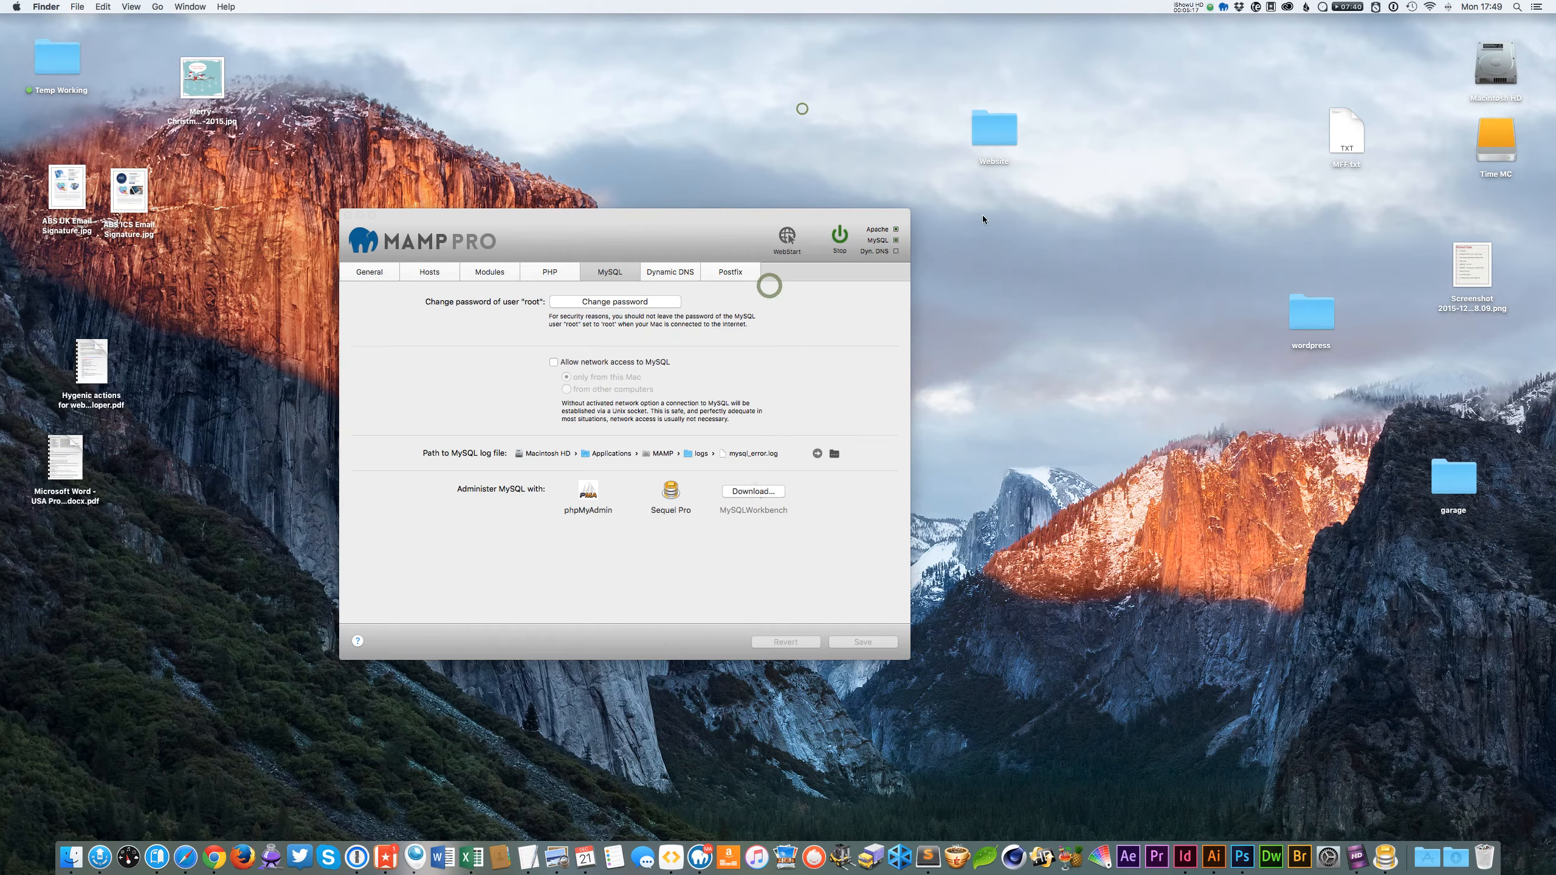
click(939, 206)
click(1010, 139)
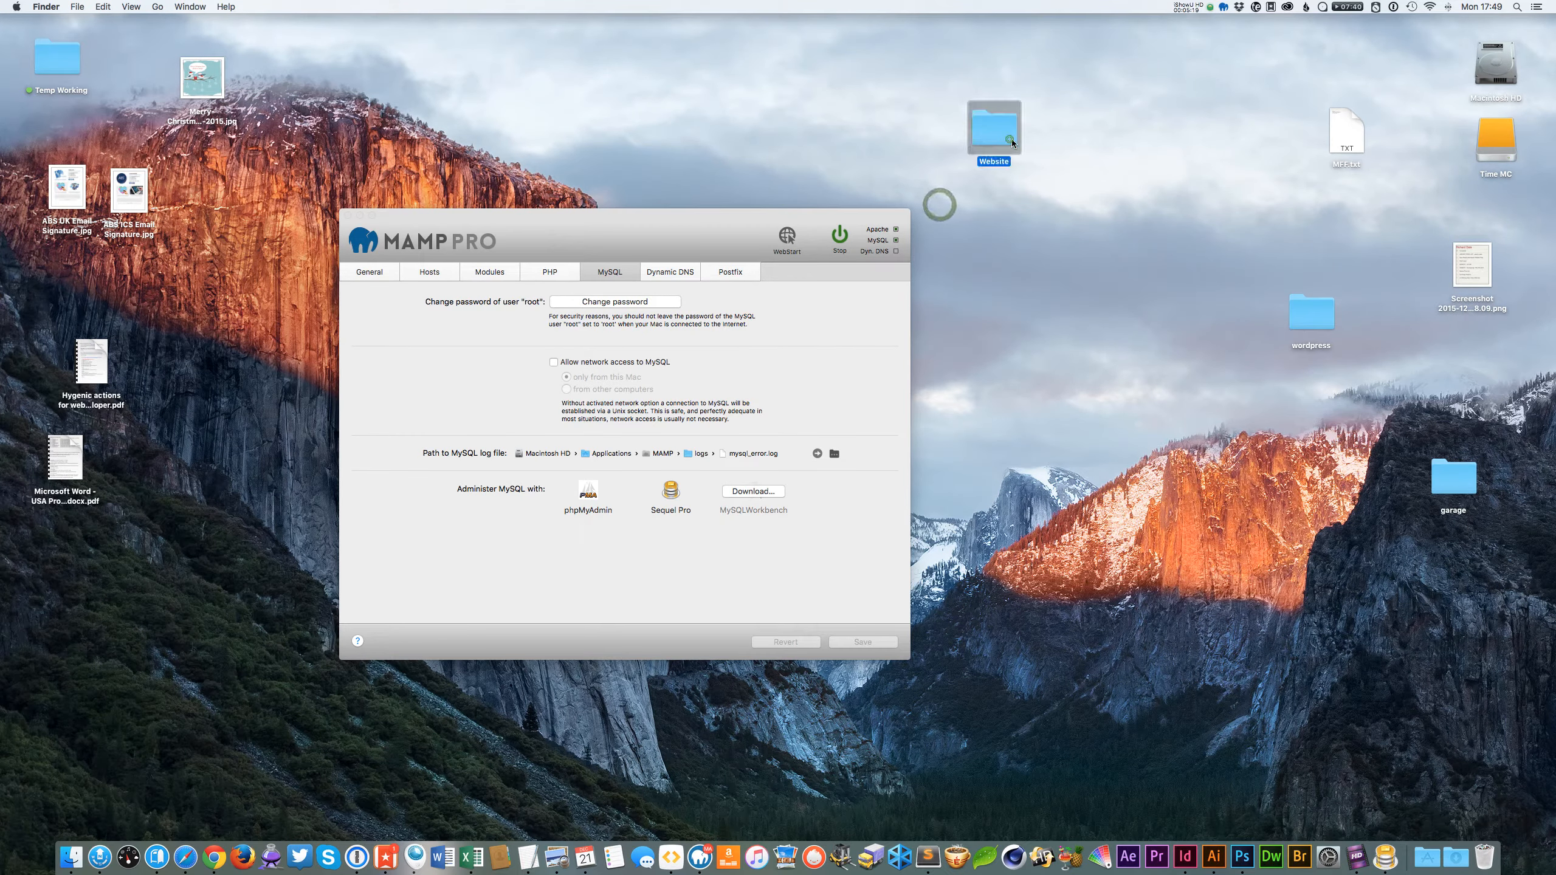
click(1063, 184)
double_click(1010, 130)
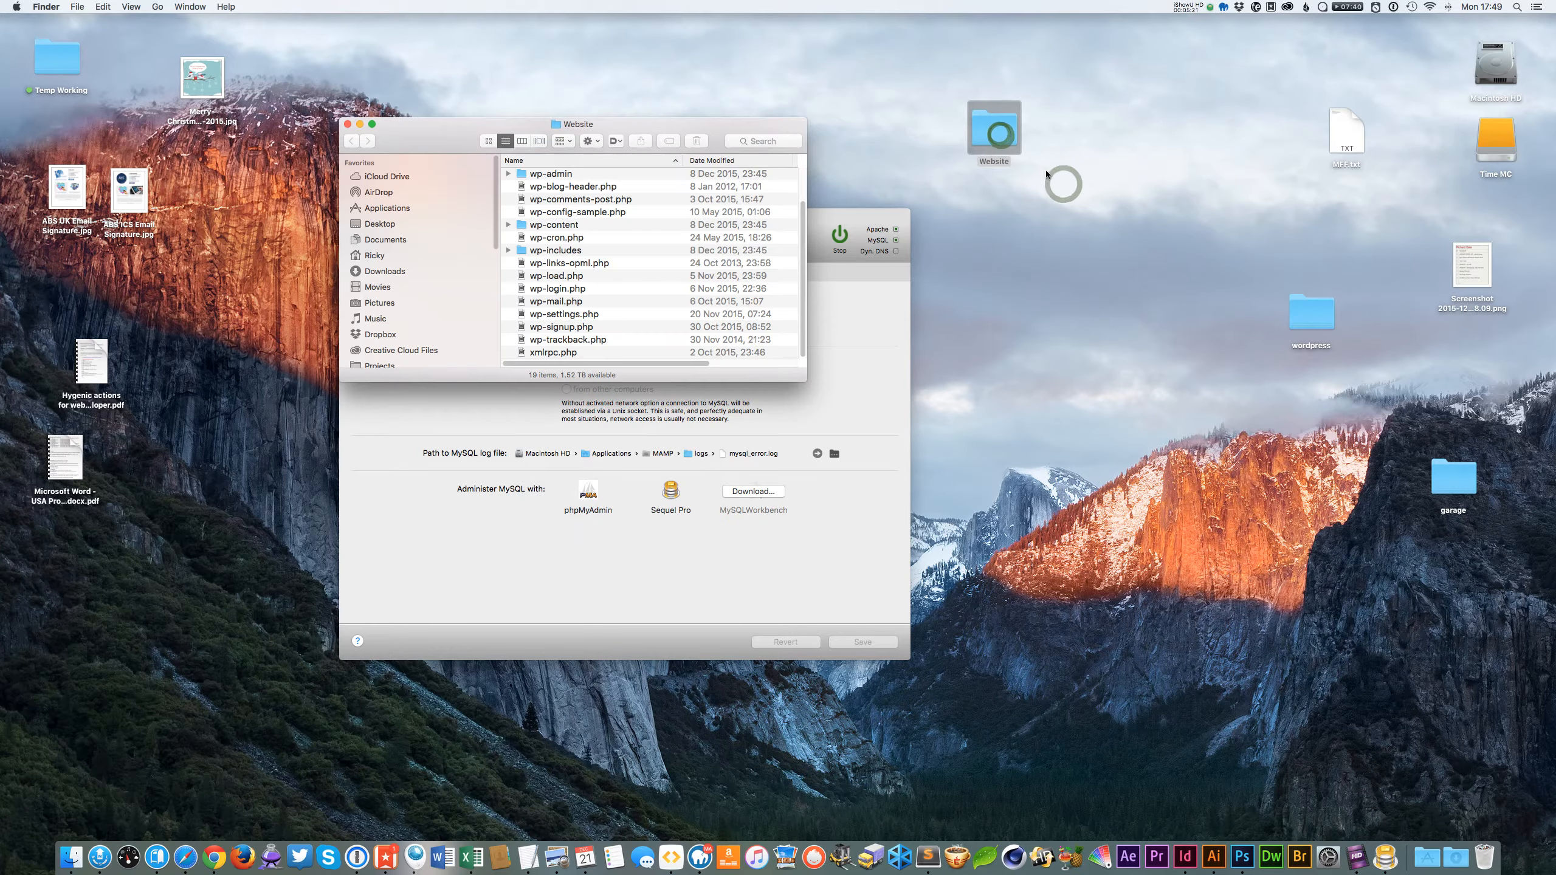
drag(803, 379, 1167, 611)
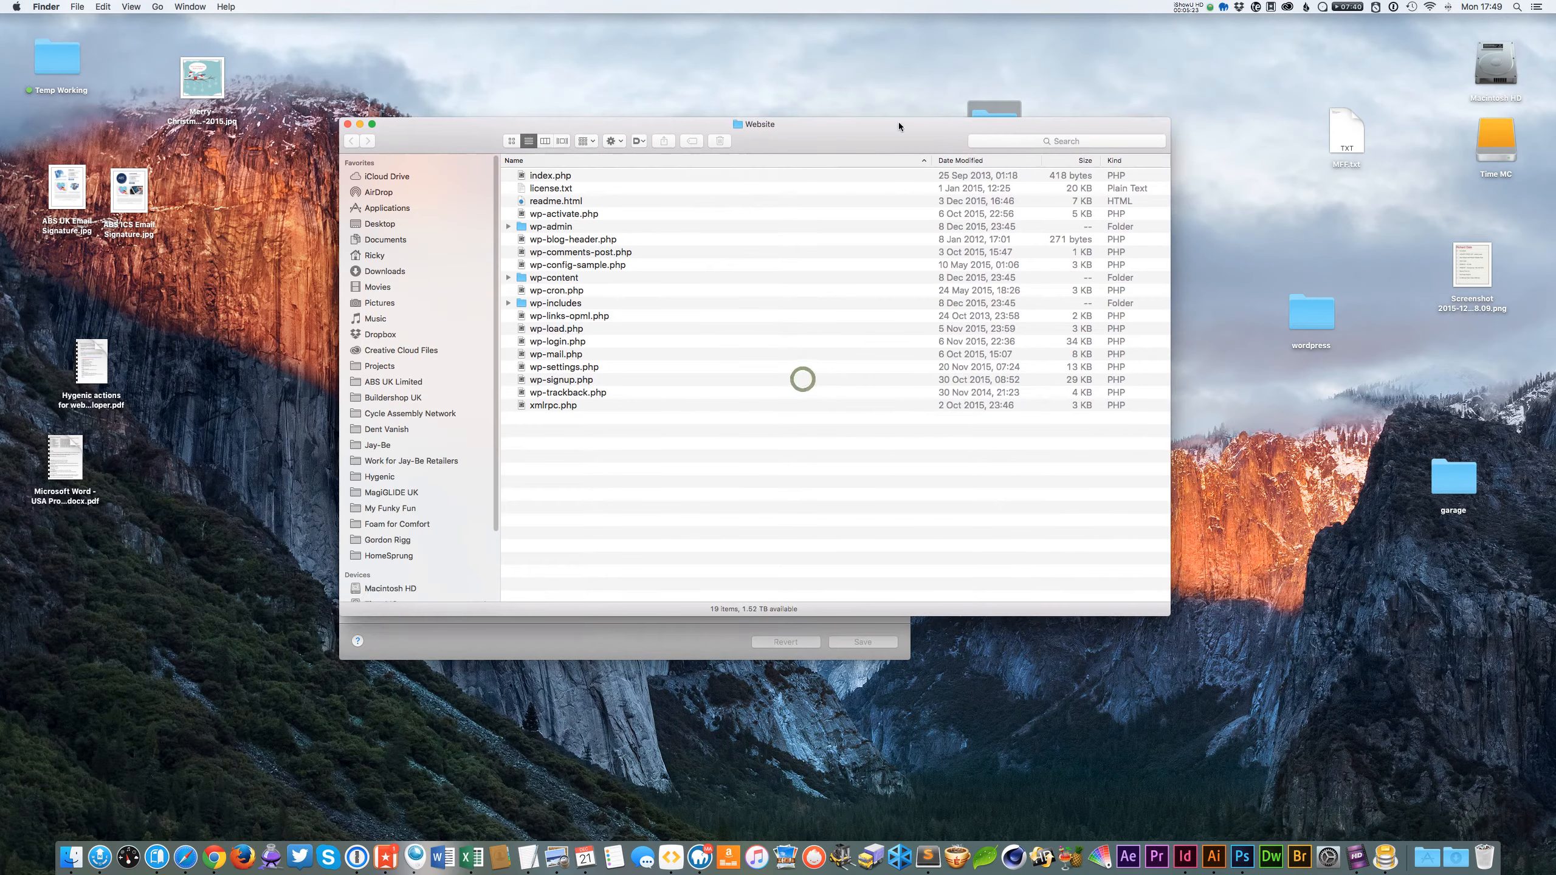
drag(919, 129, 940, 156)
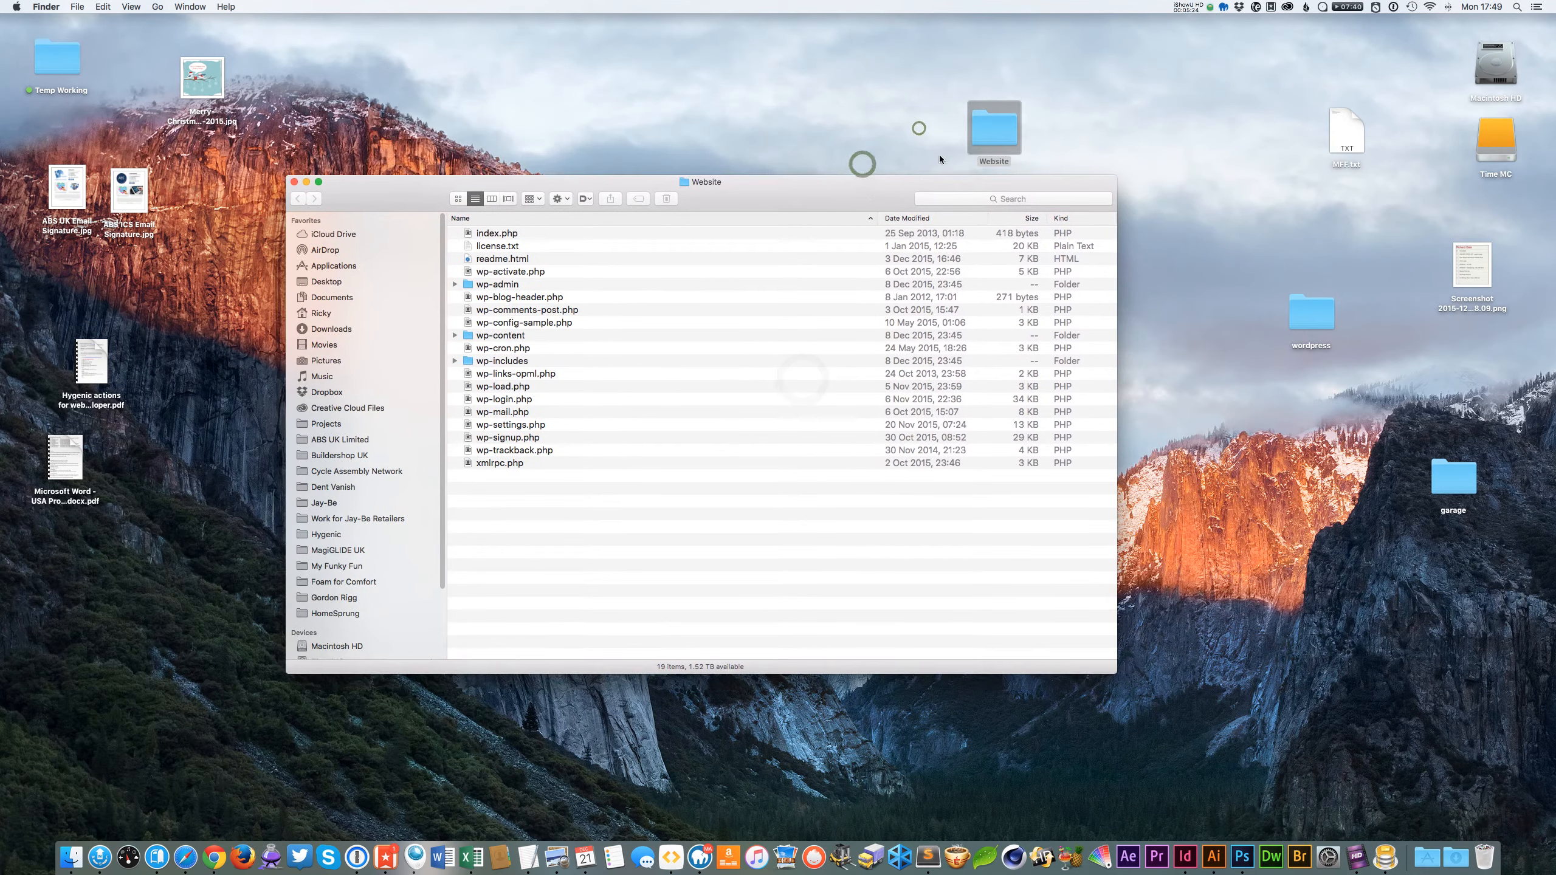
Rename wp-config-sample.php to wp-config.php.
click(582, 473)
click(532, 386)
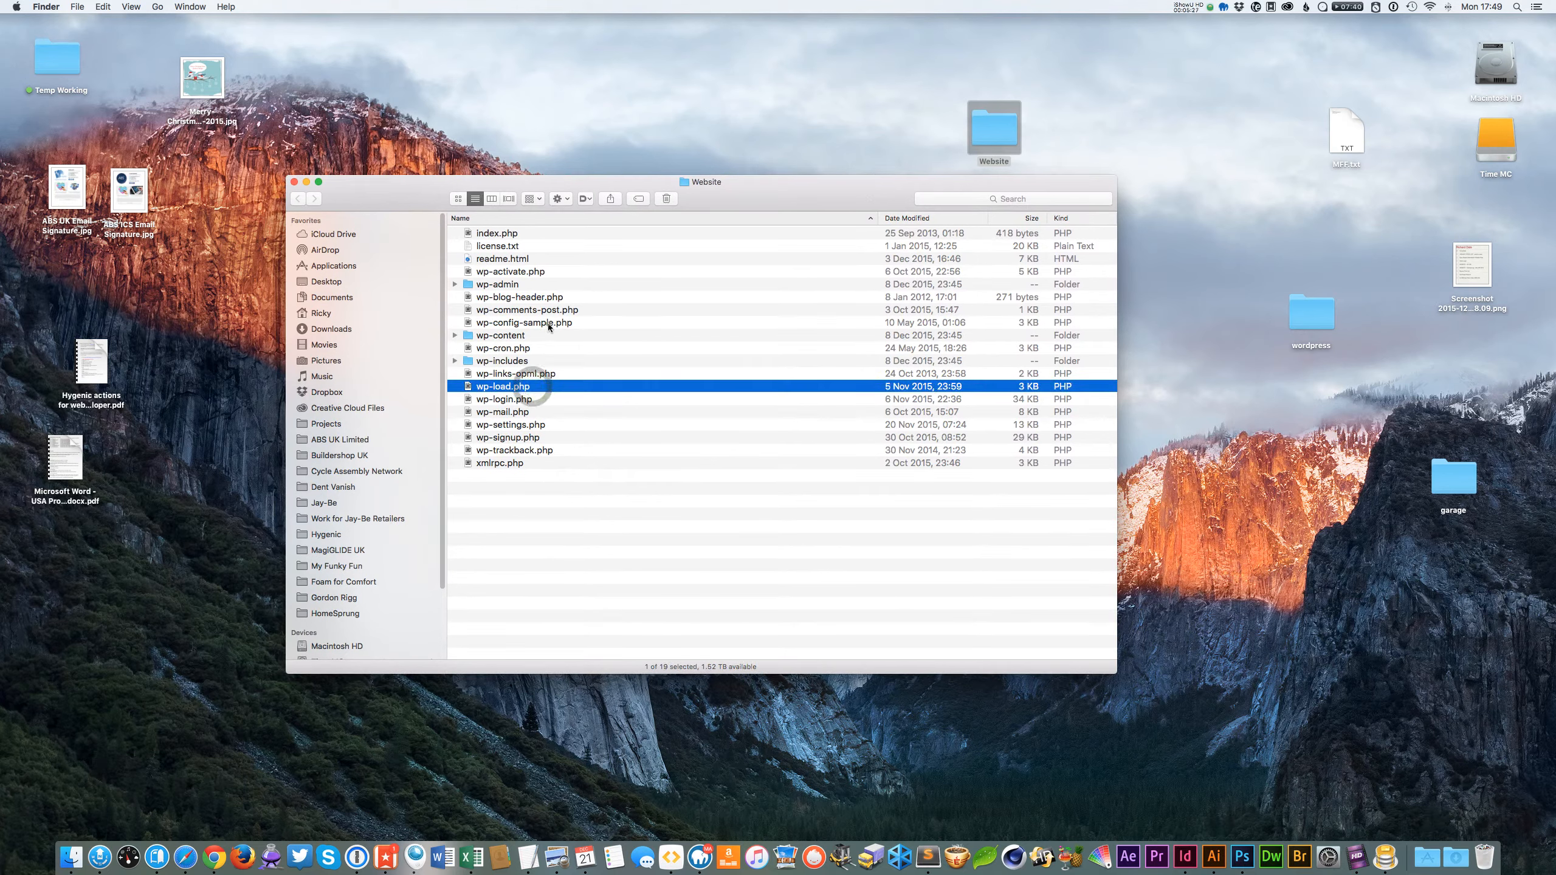
click(537, 324)
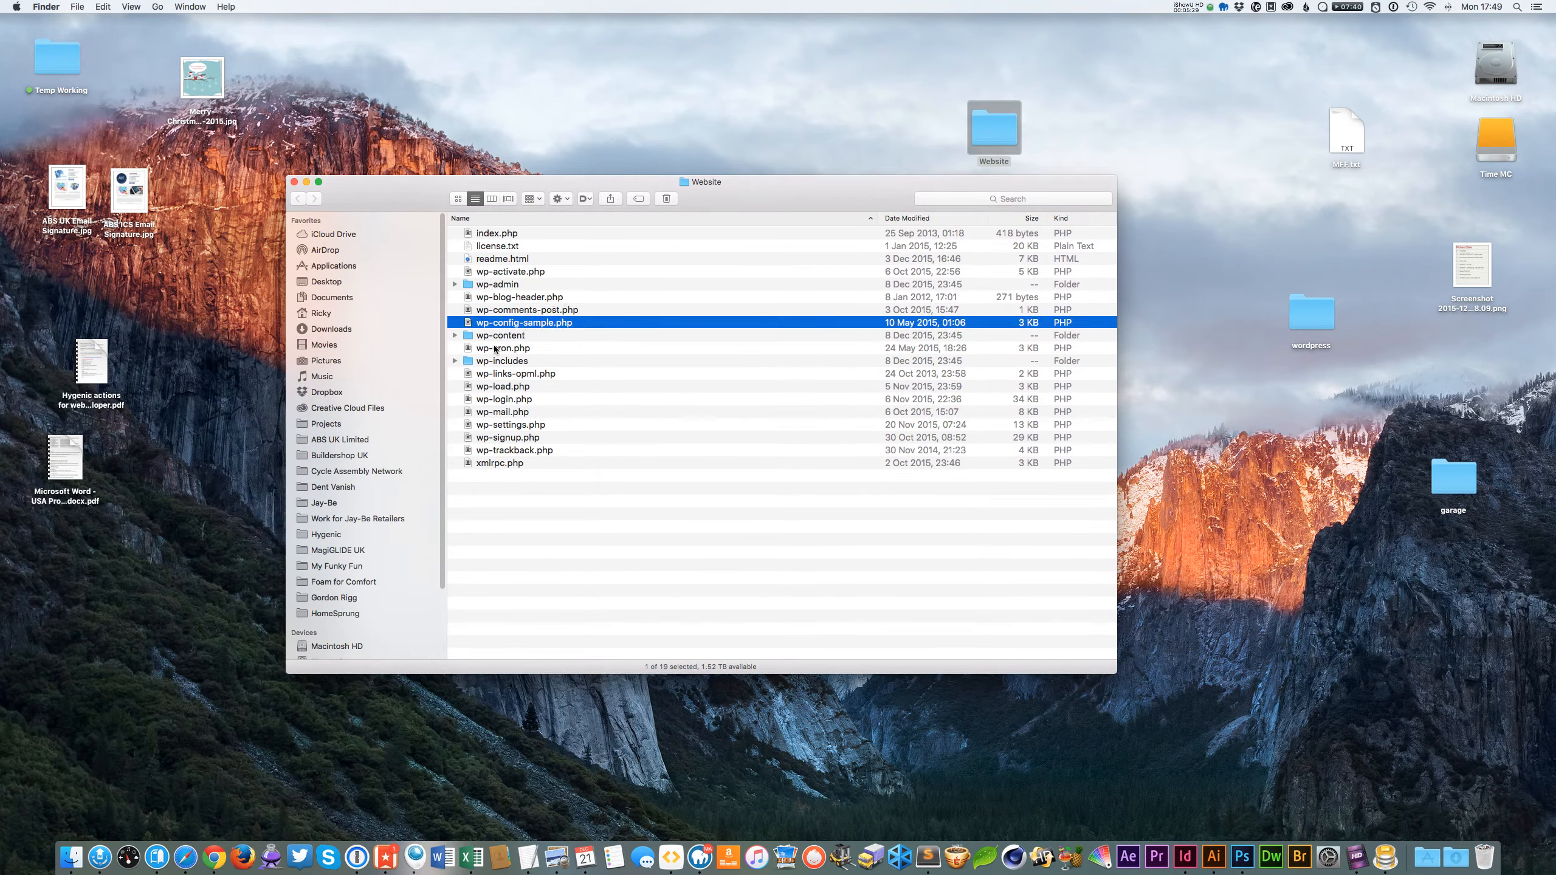
key(Return)
key(BackSpace)
key(BackSpace)
key(BackSpace)
key(BackSpace)
key(BackSpace)
key(BackSpace)
key(BackSpace)
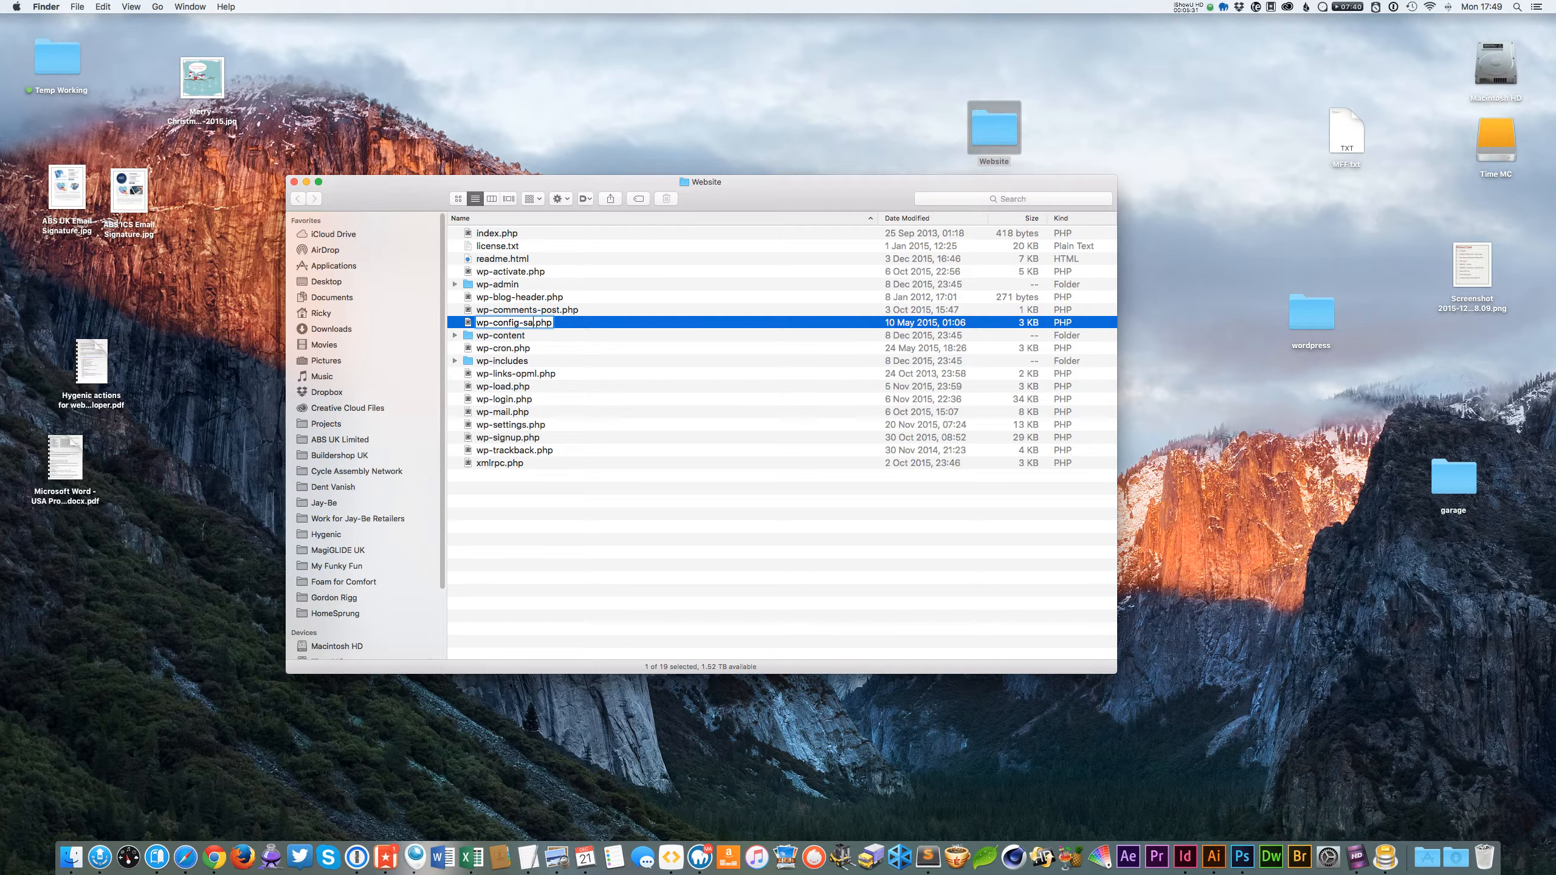
key(Return)
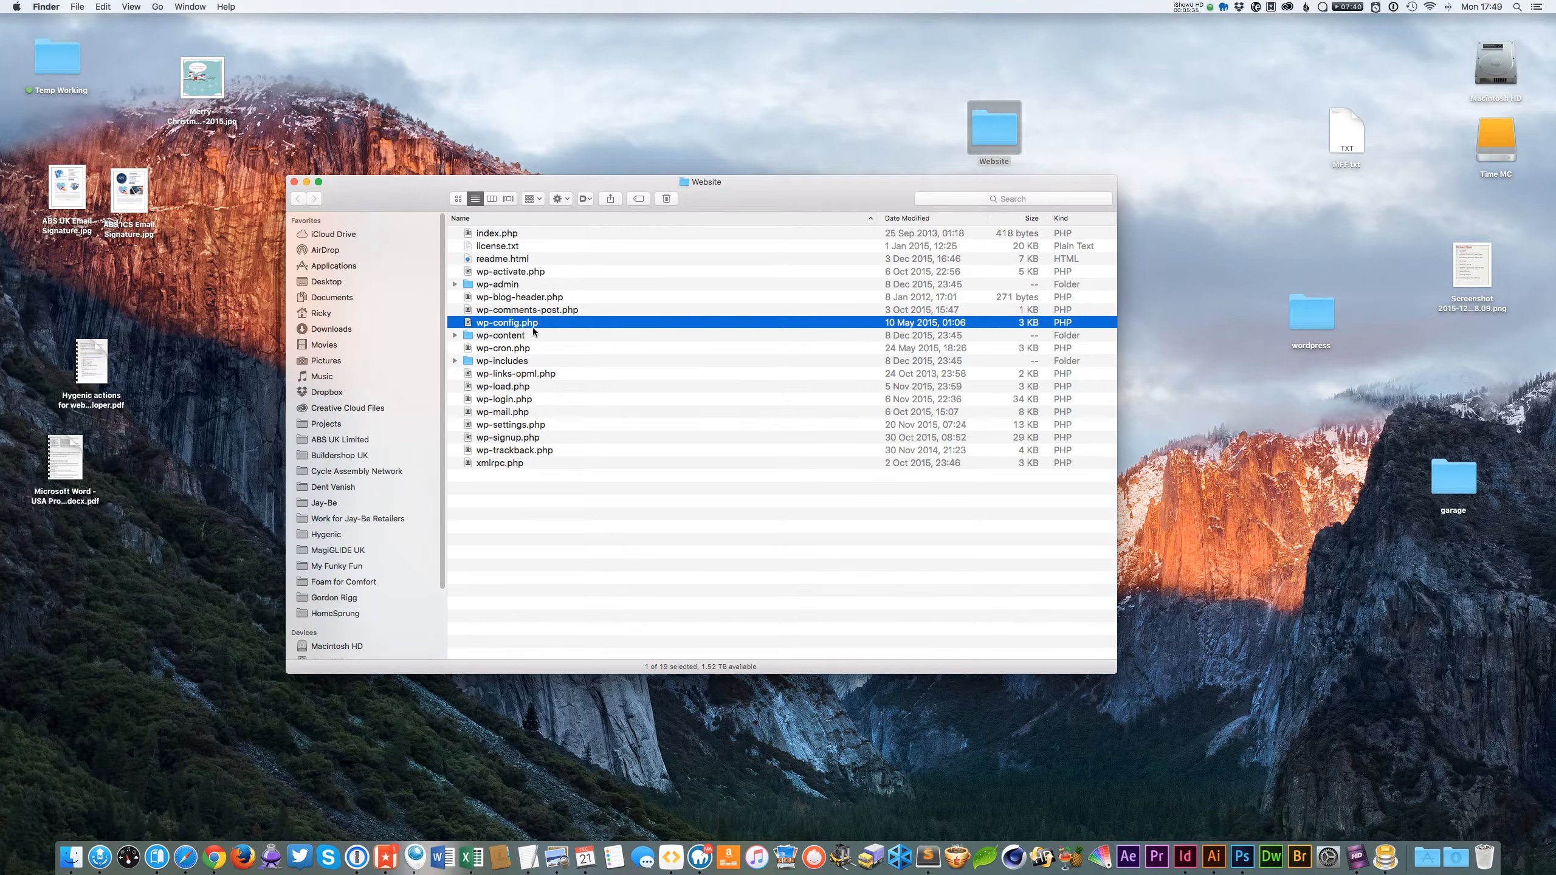
Open wp-config.php in Sublime Text and scroll to the authentication keys section.
drag(507, 325, 930, 854)
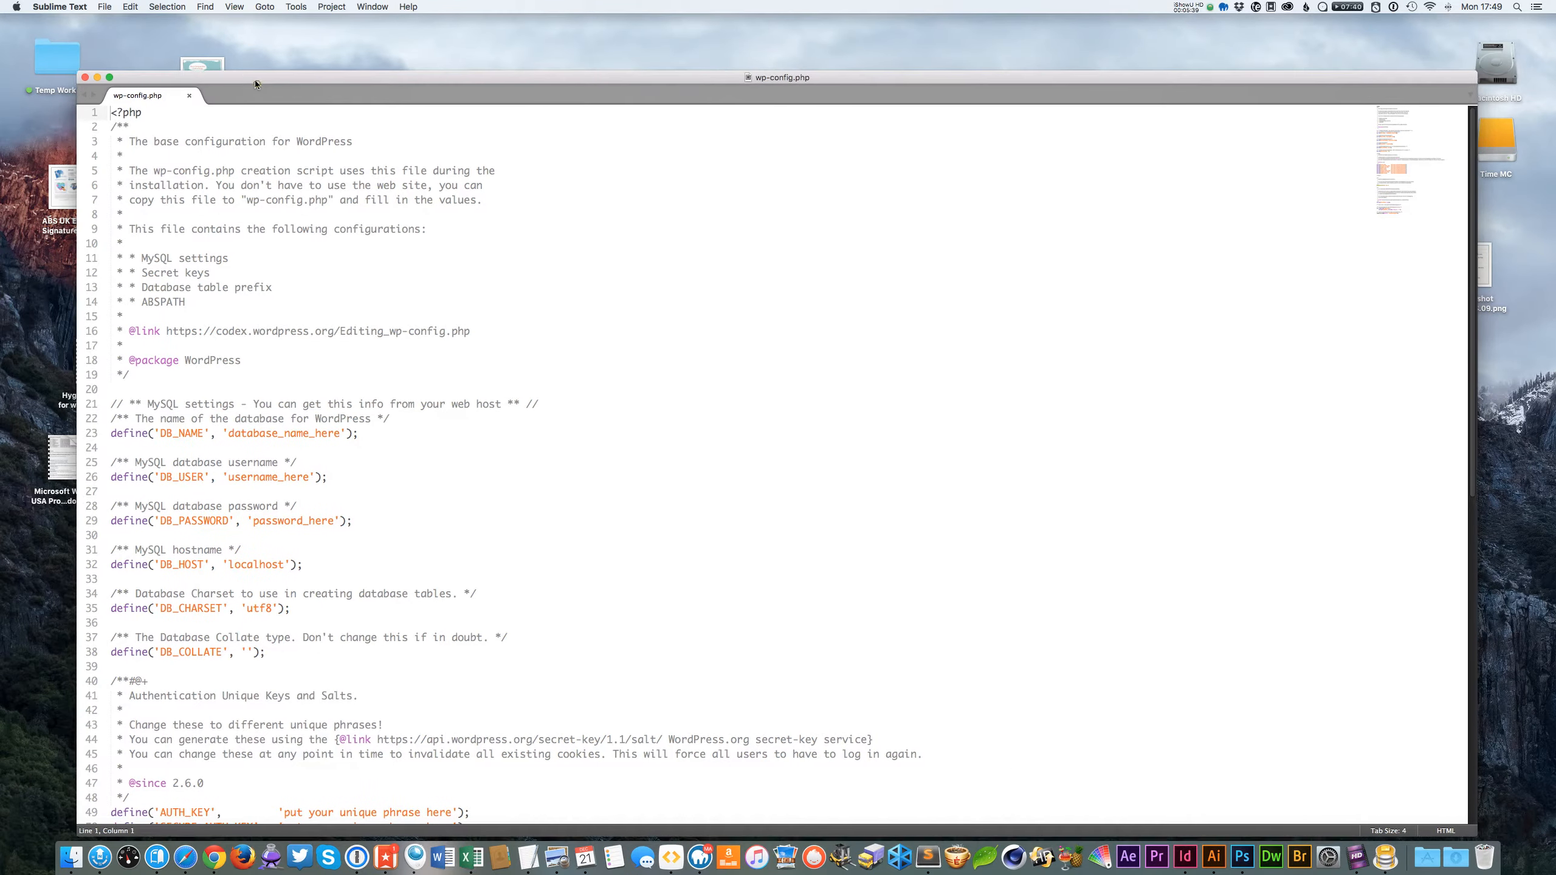
click(436, 508)
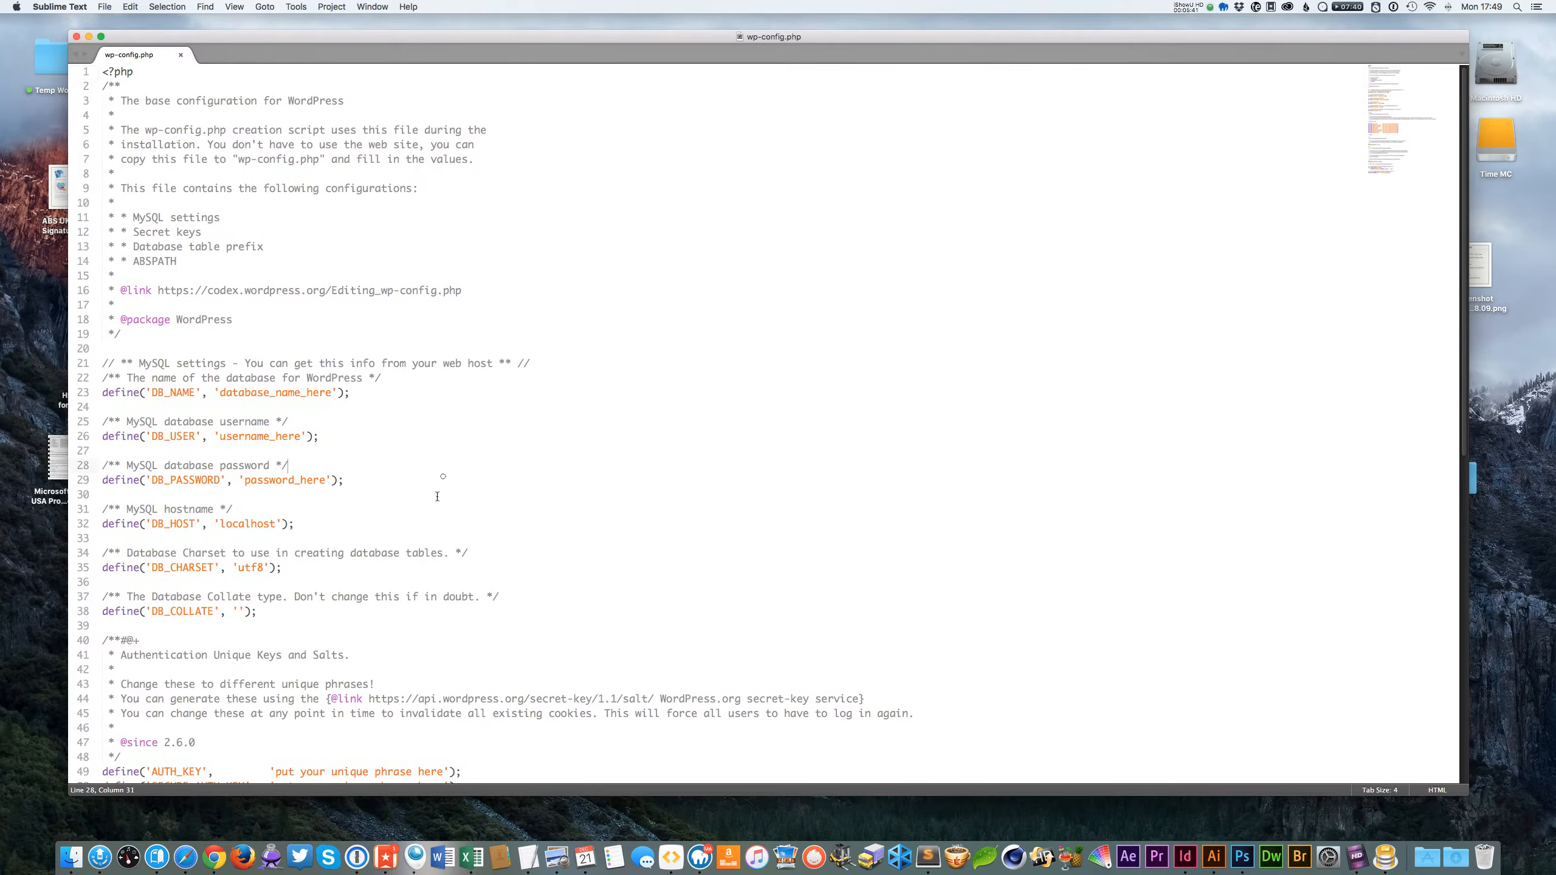
scroll(435, 503, down, 5)
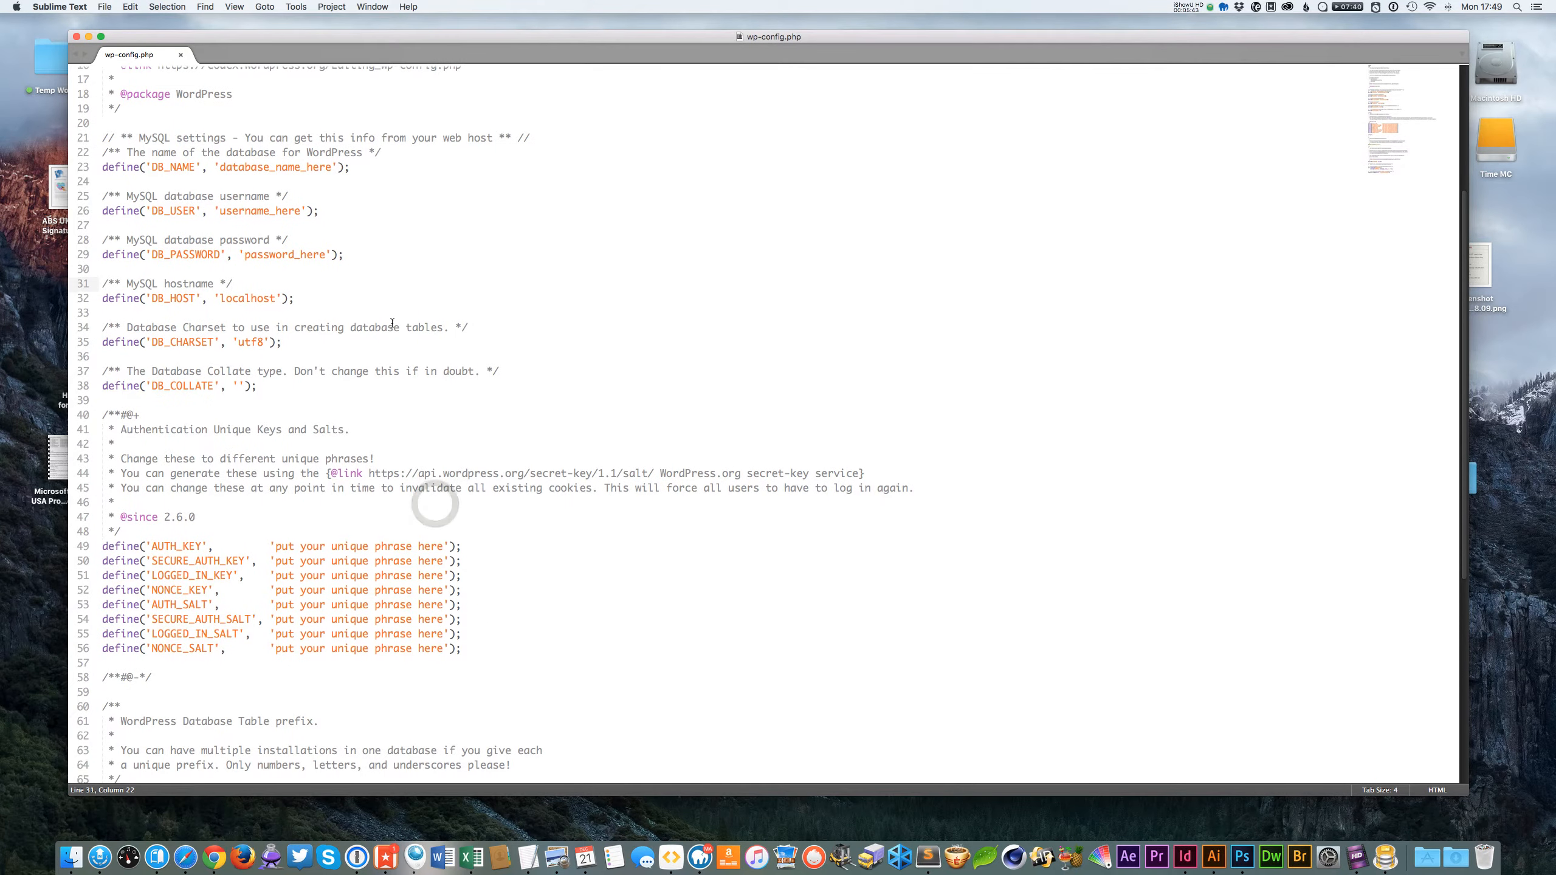
scroll(720, 557, down, 3)
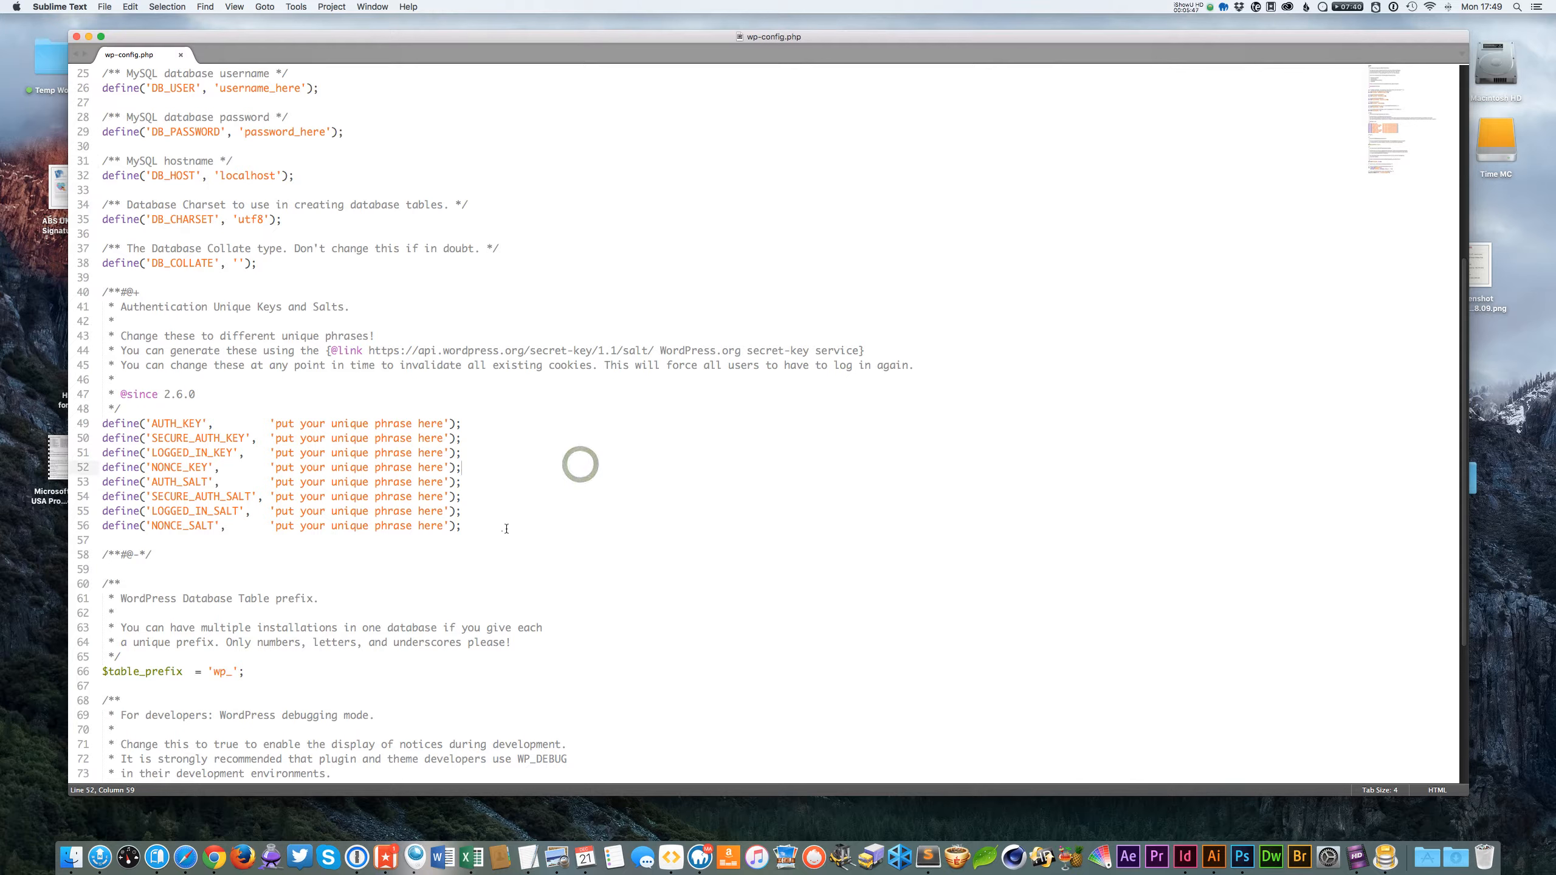
Copy the secret-key generator URL from the authentication keys comment.
drag(502, 531, 86, 423)
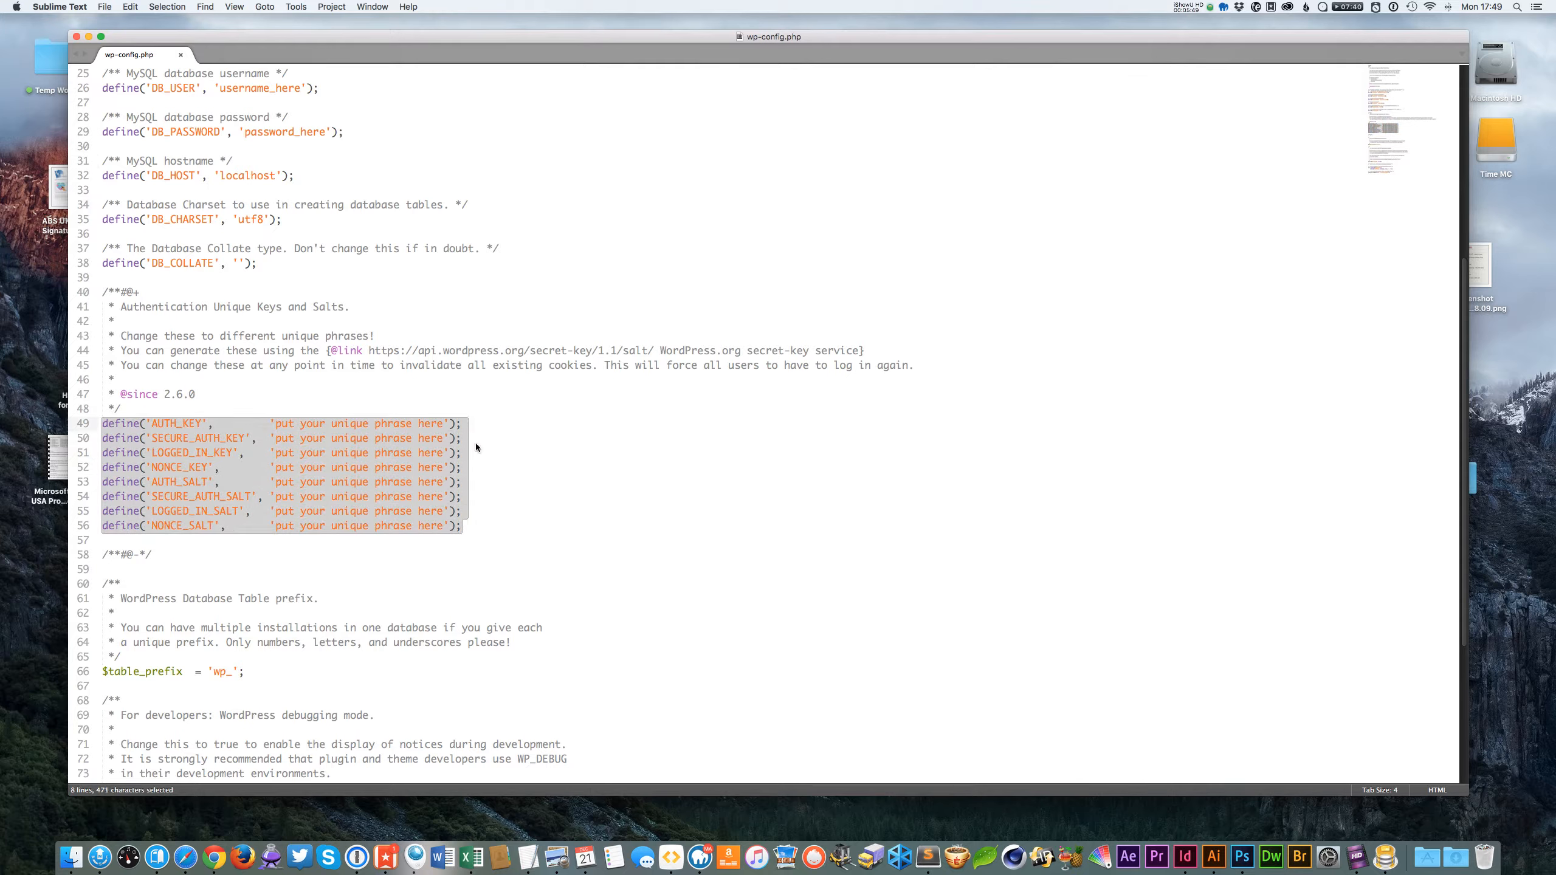
click(543, 447)
click(727, 349)
drag(652, 350, 372, 360)
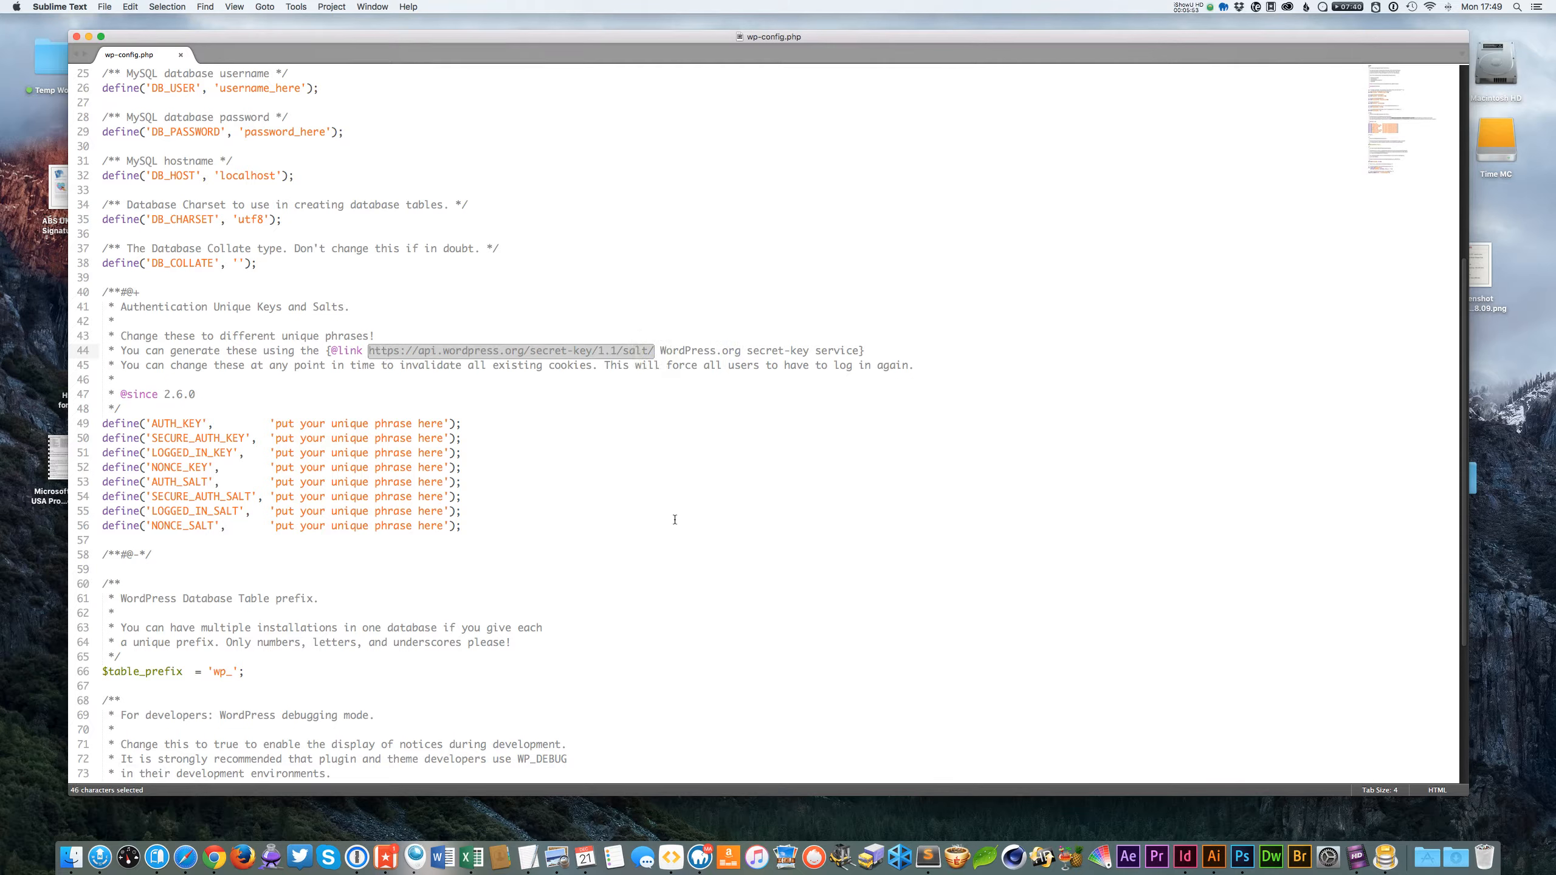
key(cmd+c)
click(645, 510)
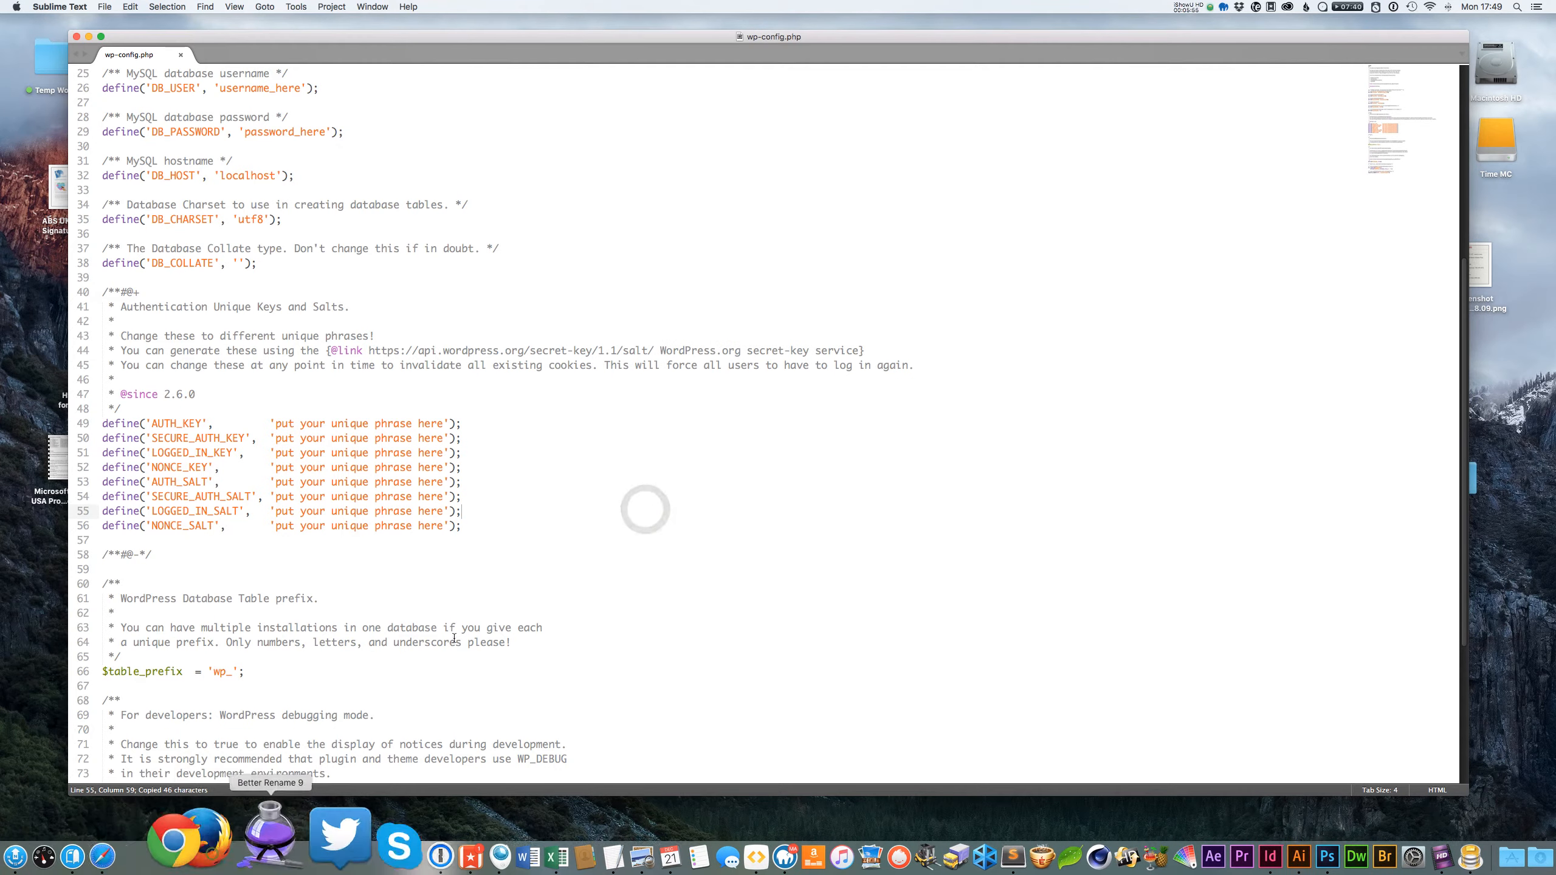
Open the secret-key generator URL in Chrome and select all of the generated key definitions.
drag(653, 350, 380, 351)
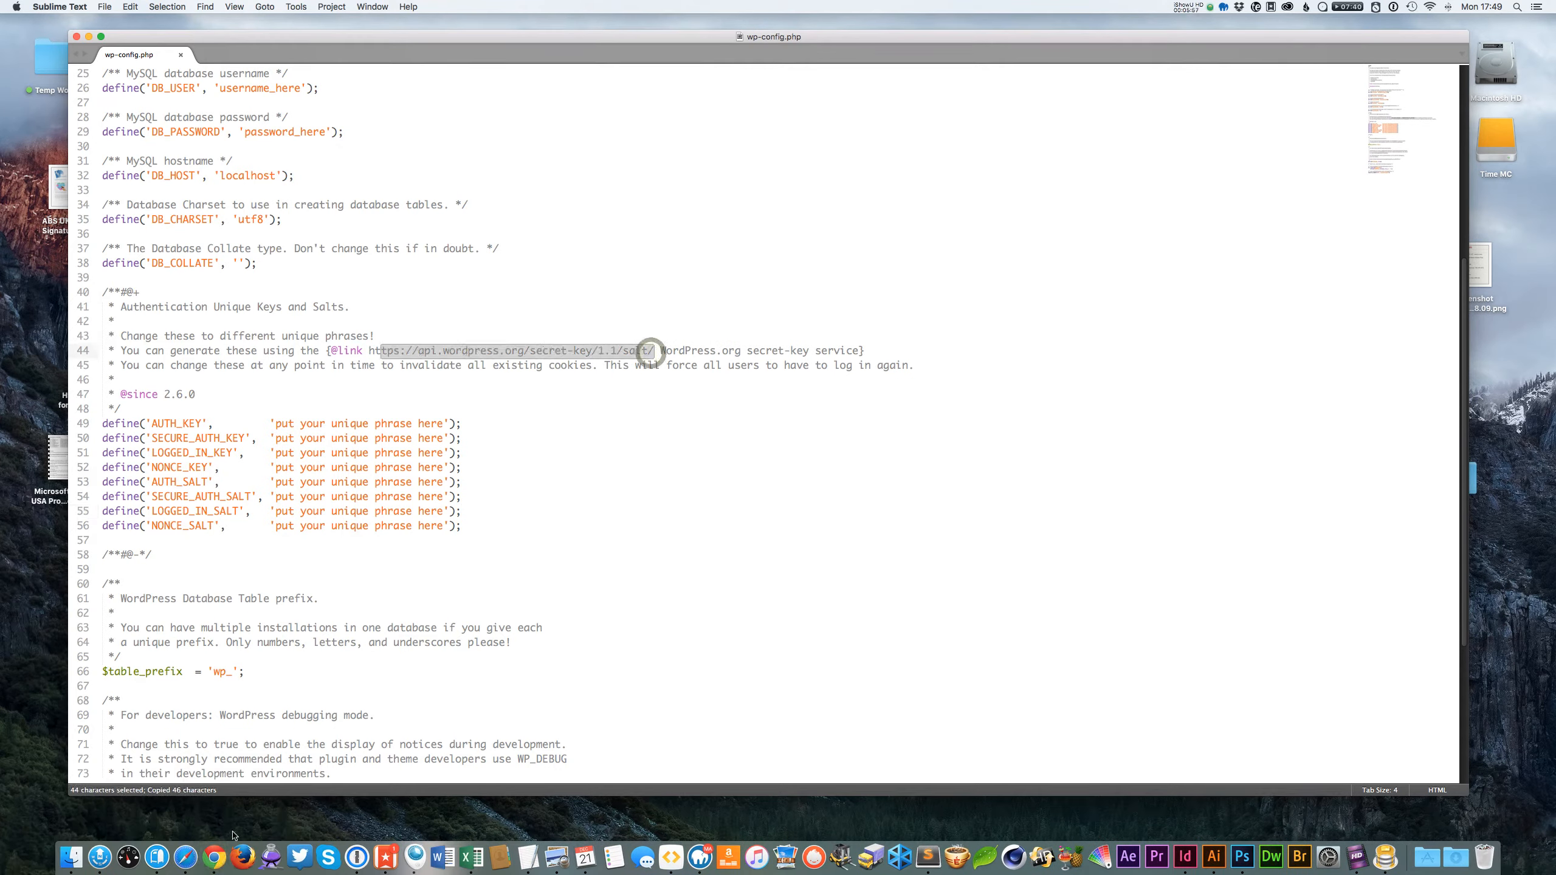
click(215, 856)
click(482, 89)
key(cmd+v)
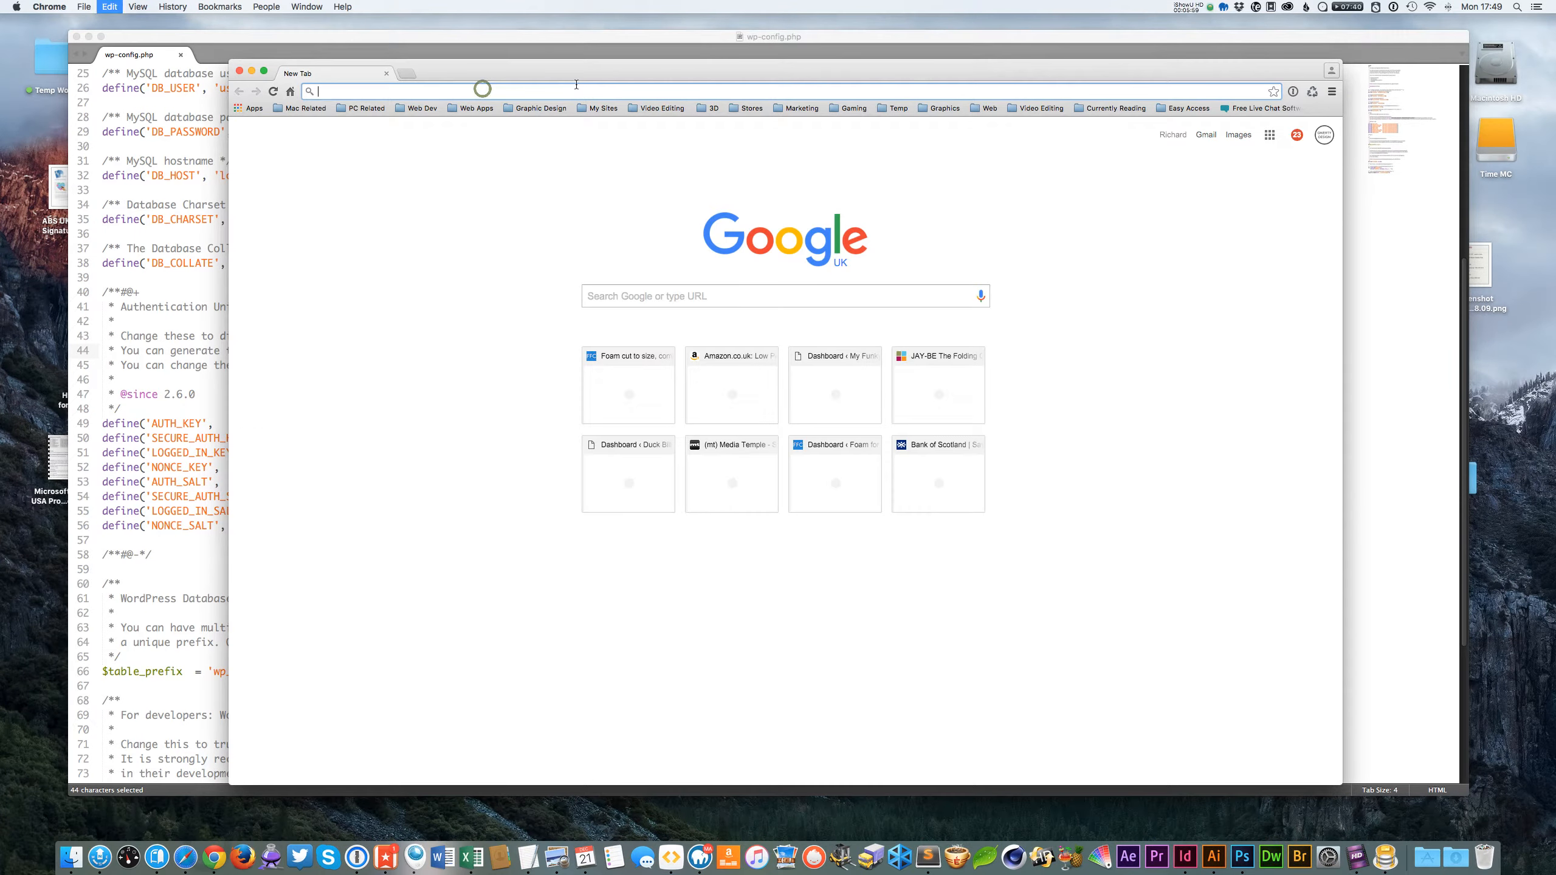
key(Return)
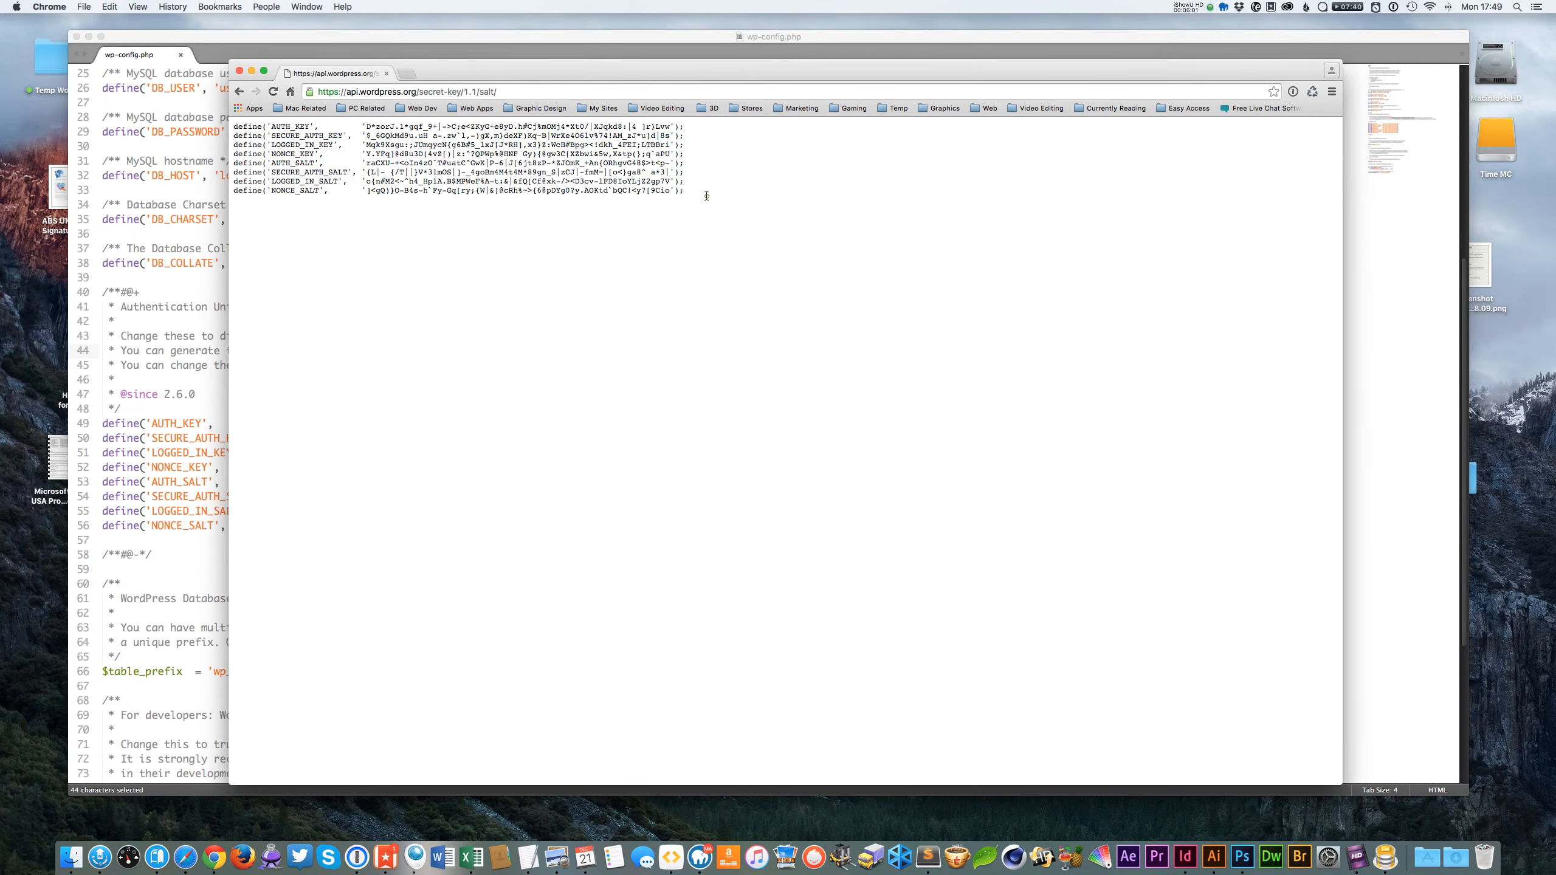
key(cmd+a)
Replace the eight placeholder key definitions in wp-config.php with the generated keys and save the file.
click(212, 507)
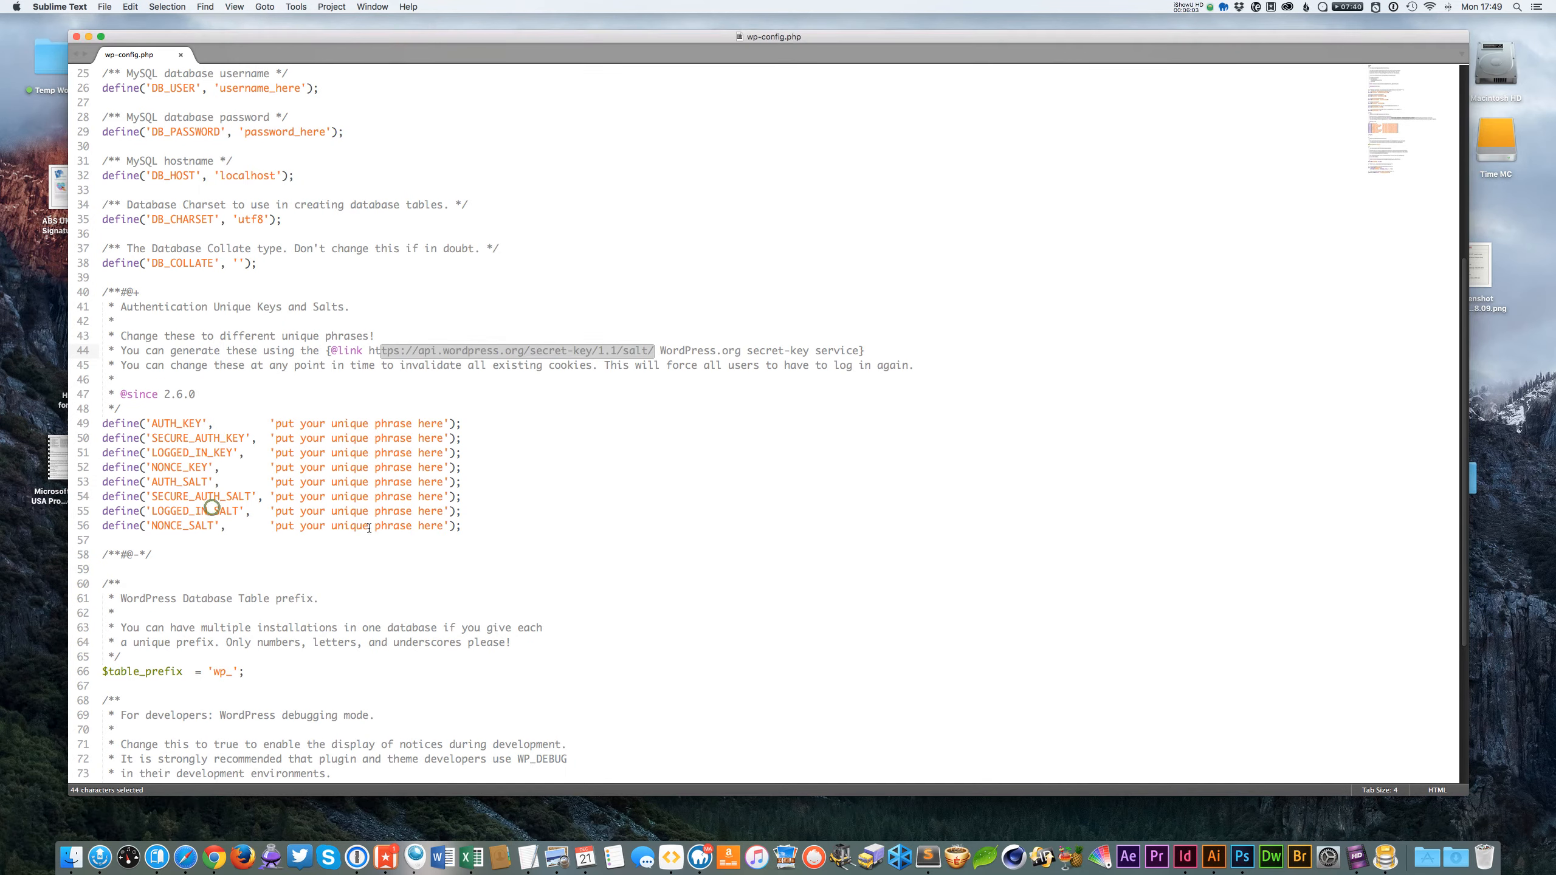
drag(466, 525, 97, 424)
key(cmd+v)
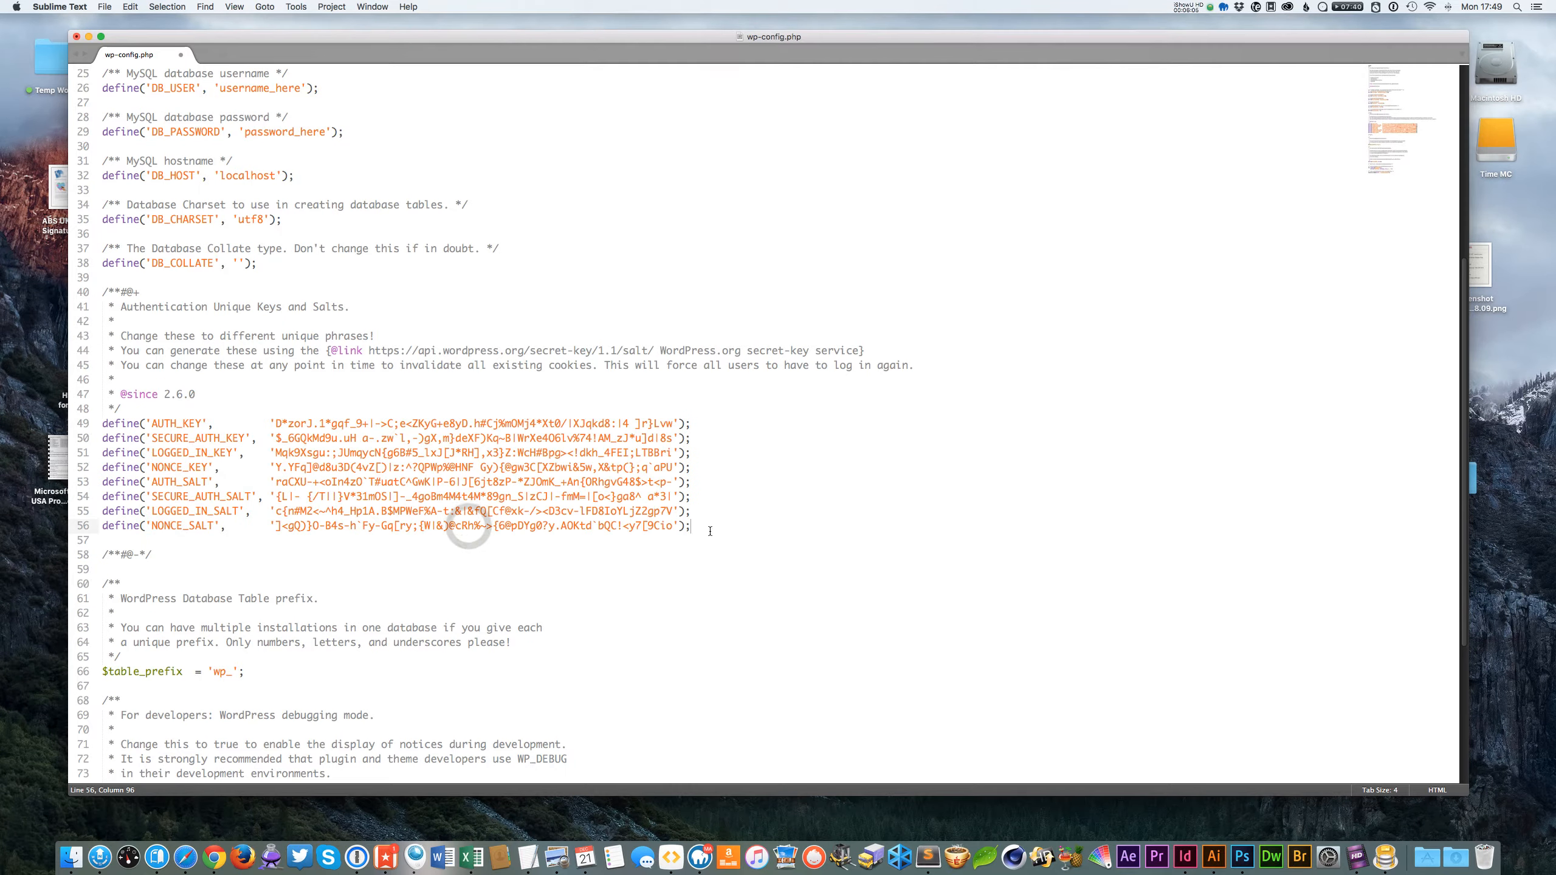
key(cmd+s)
Scroll down and examine the WP_DEBUG setting near the end of the file.
click(800, 507)
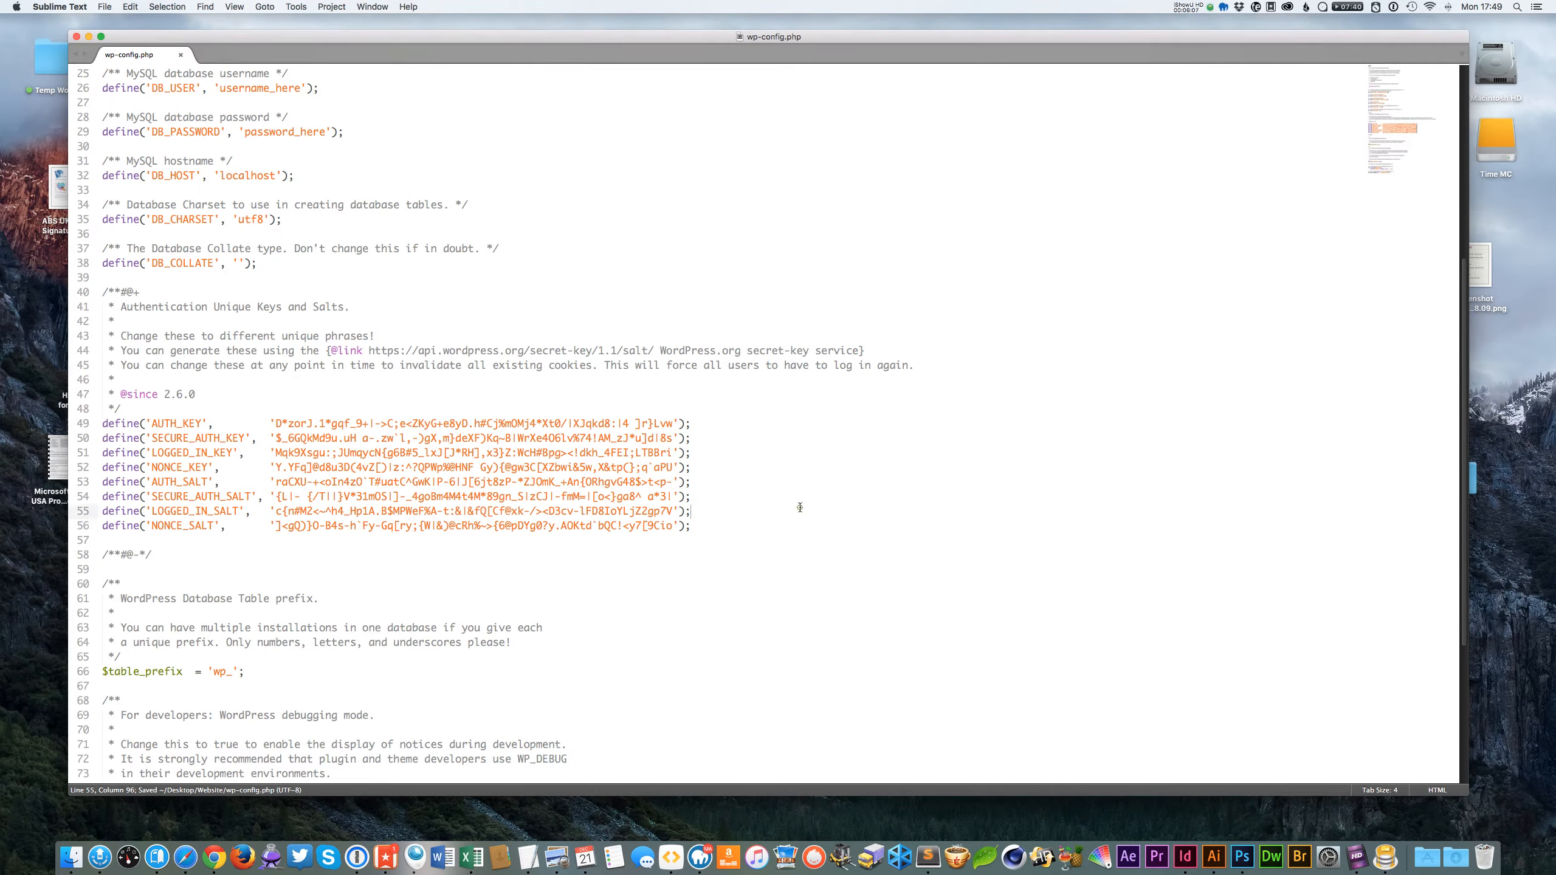
scroll(1399, 164, down, 1)
drag(1399, 164, 1396, 215)
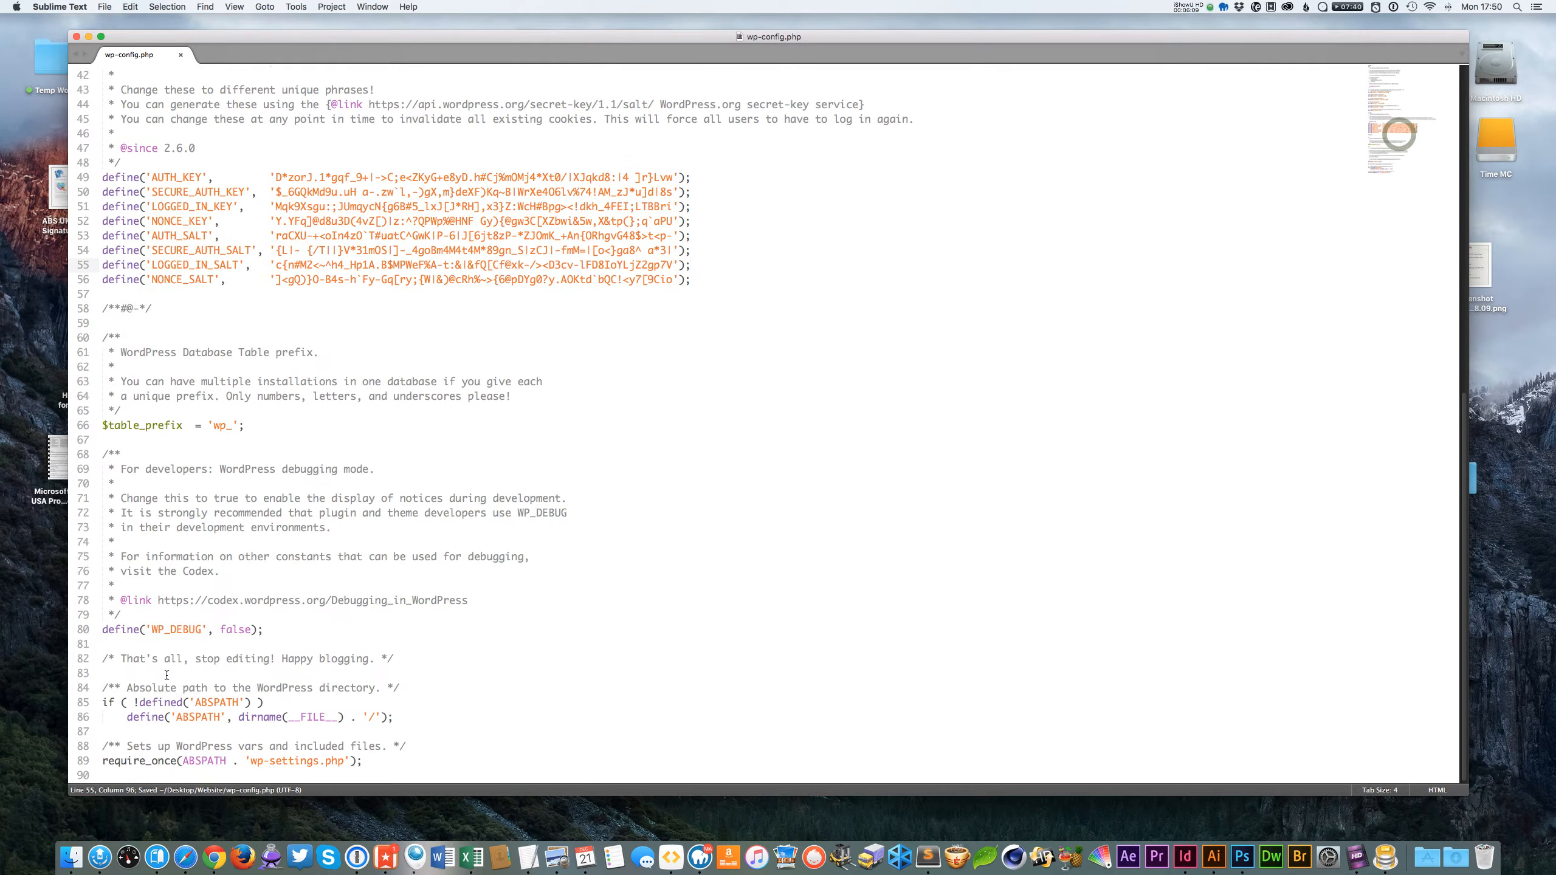
click(306, 632)
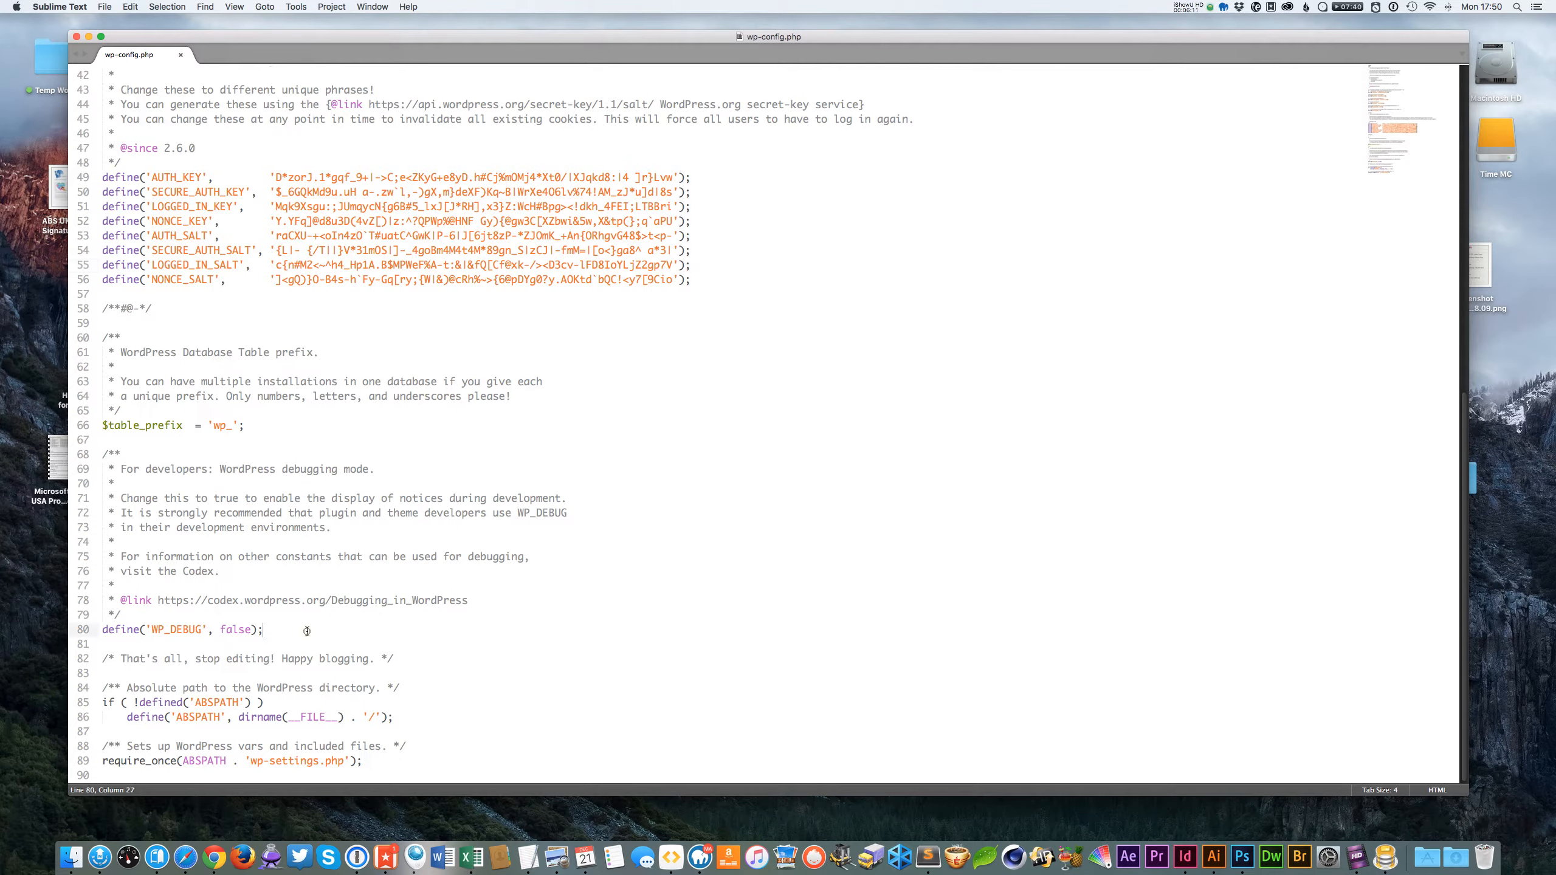
drag(238, 630, 242, 630)
double_click(236, 630)
click(306, 618)
double_click(236, 629)
click(323, 633)
double_click(237, 629)
click(294, 632)
Change the table prefix to 'wp12Cu_' and save the file.
click(292, 428)
click(225, 426)
drag(263, 424, 100, 426)
click(159, 446)
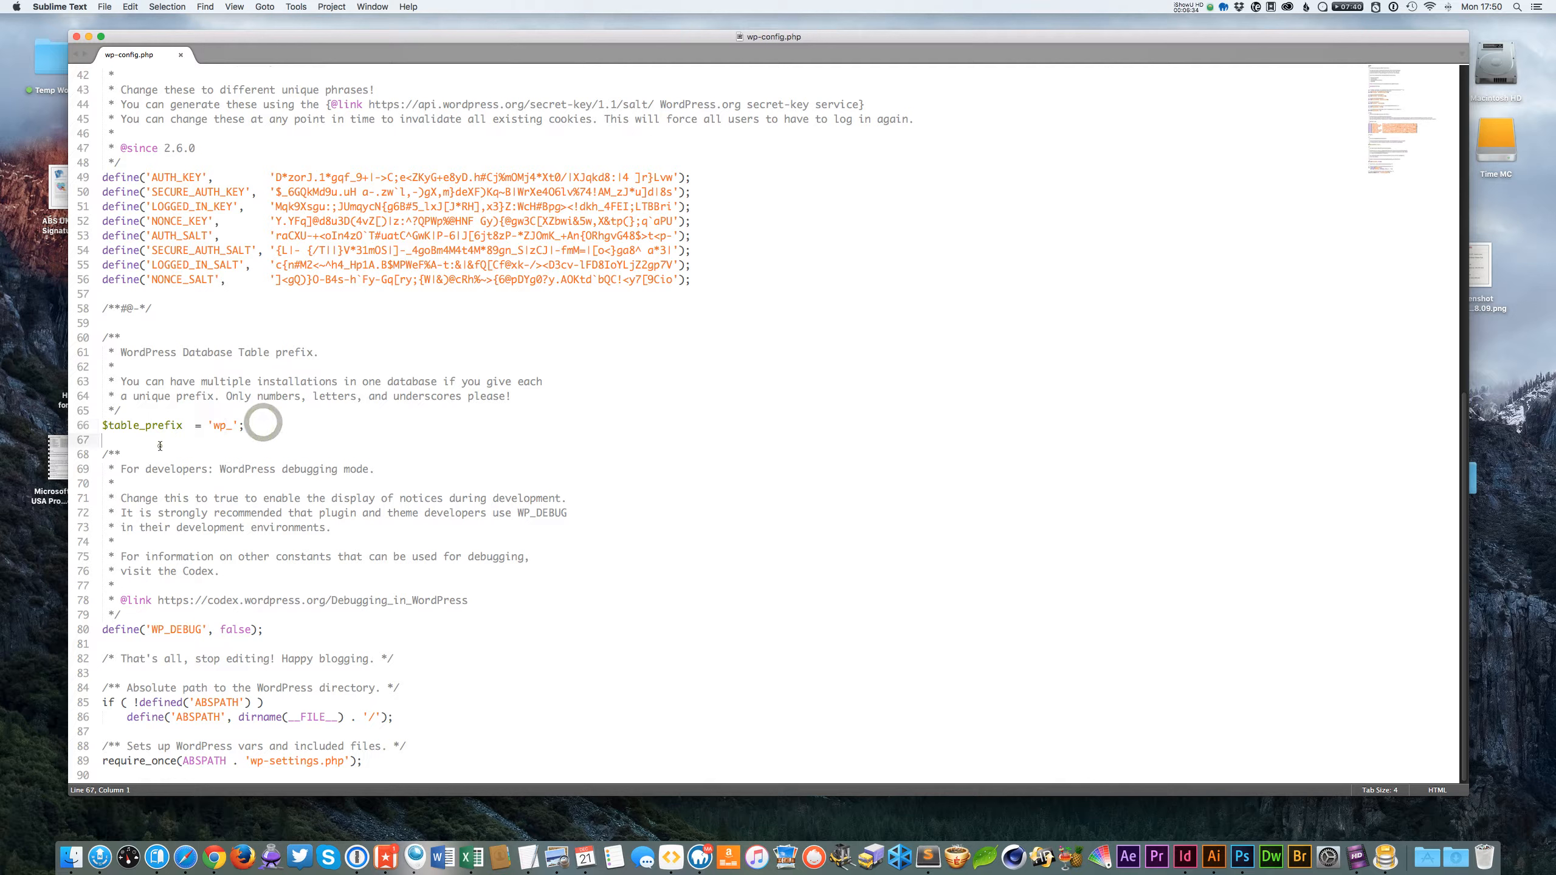
double_click(243, 427)
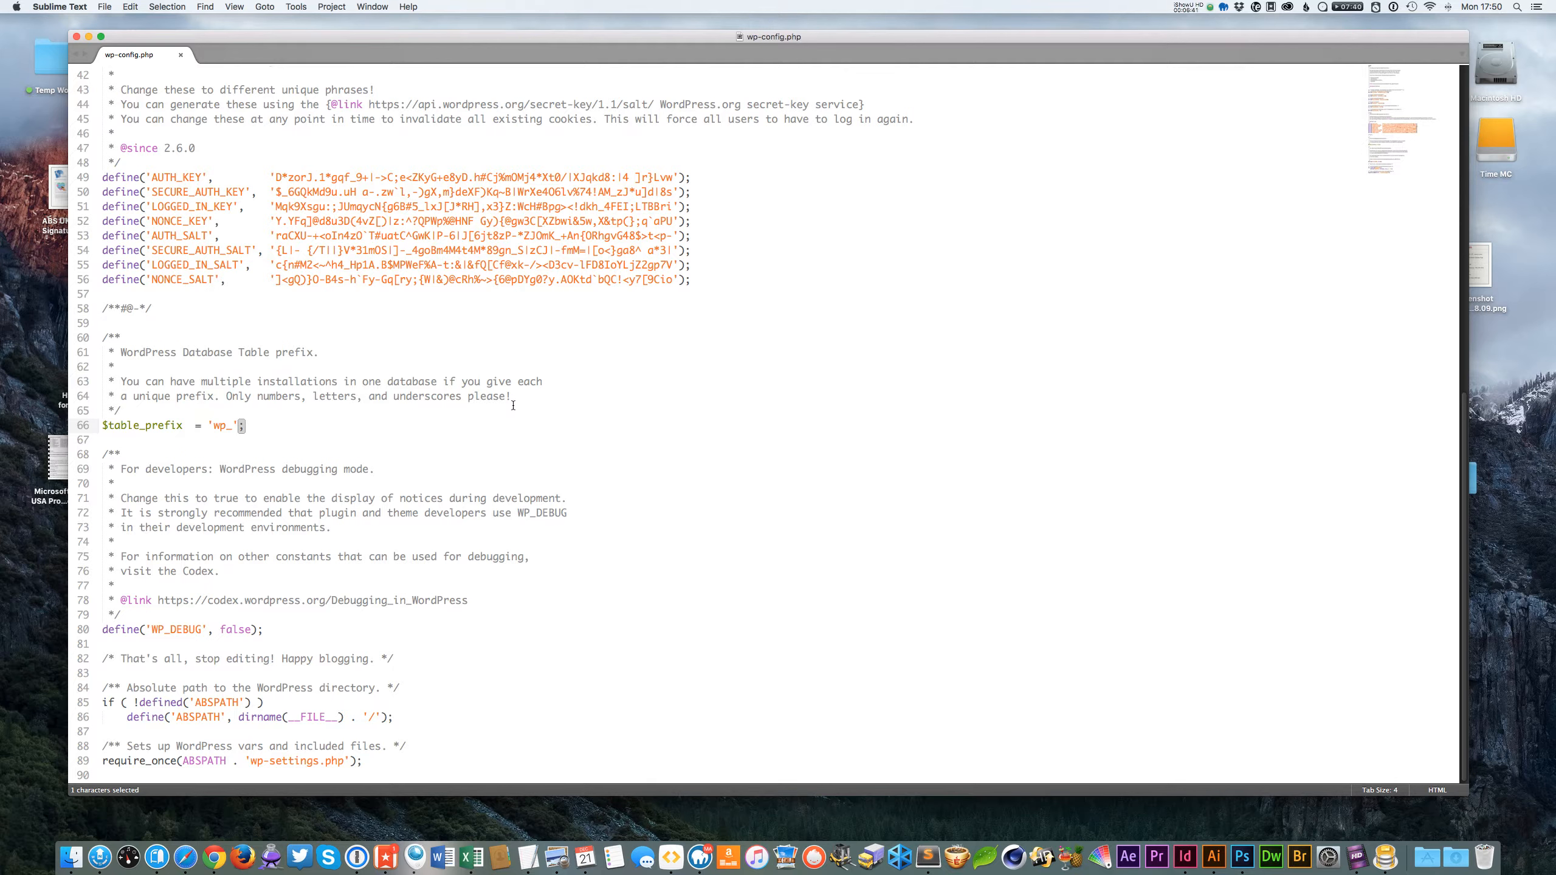
click(198, 442)
click(267, 425)
drag(224, 427, 219, 427)
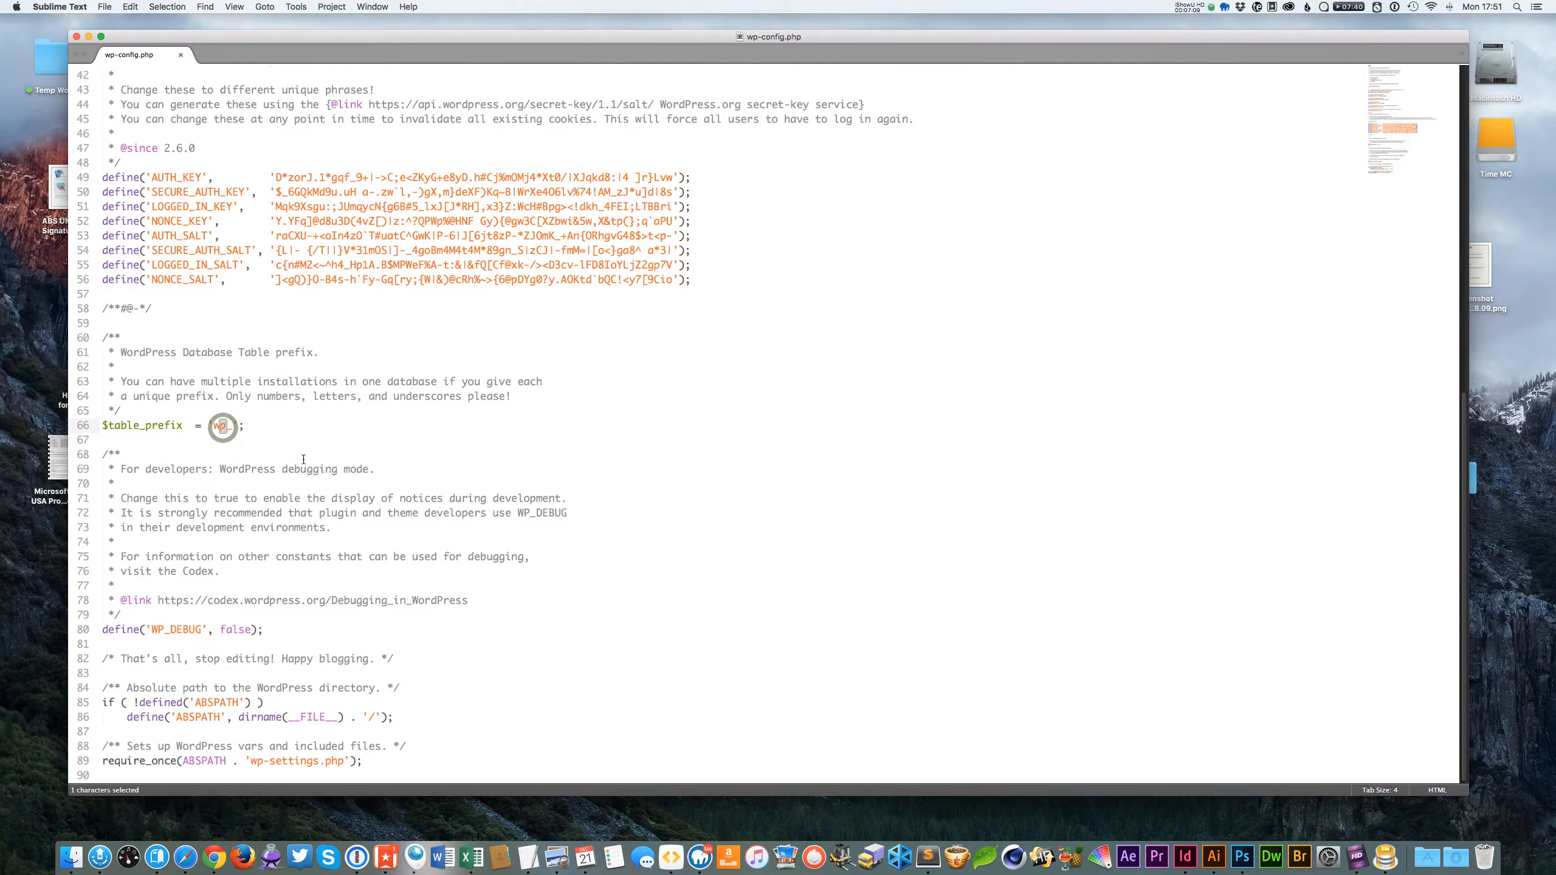
click(223, 427)
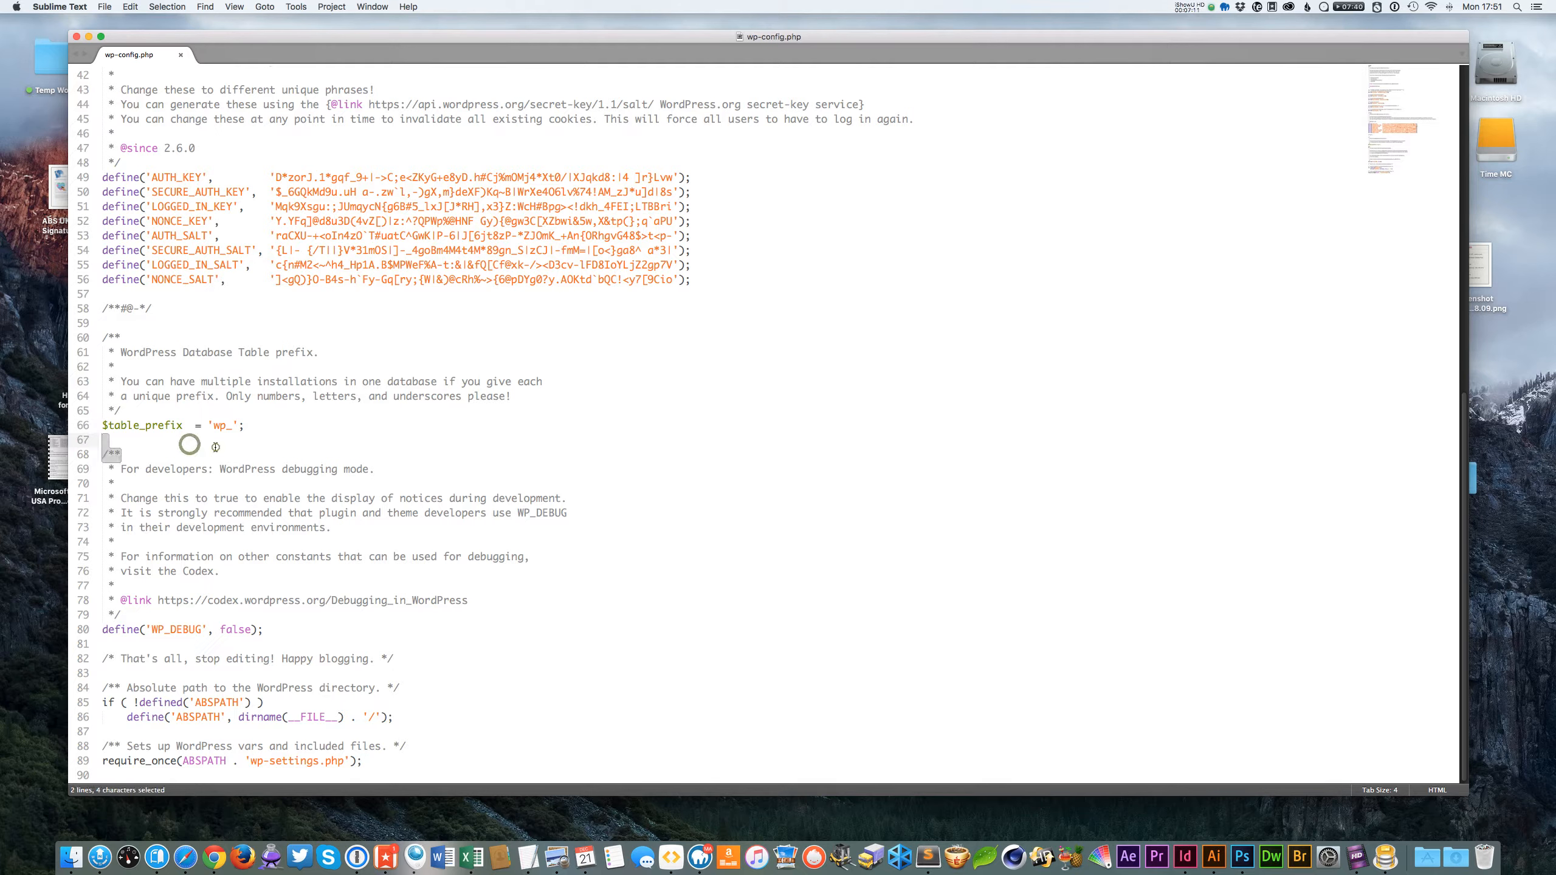
click(252, 427)
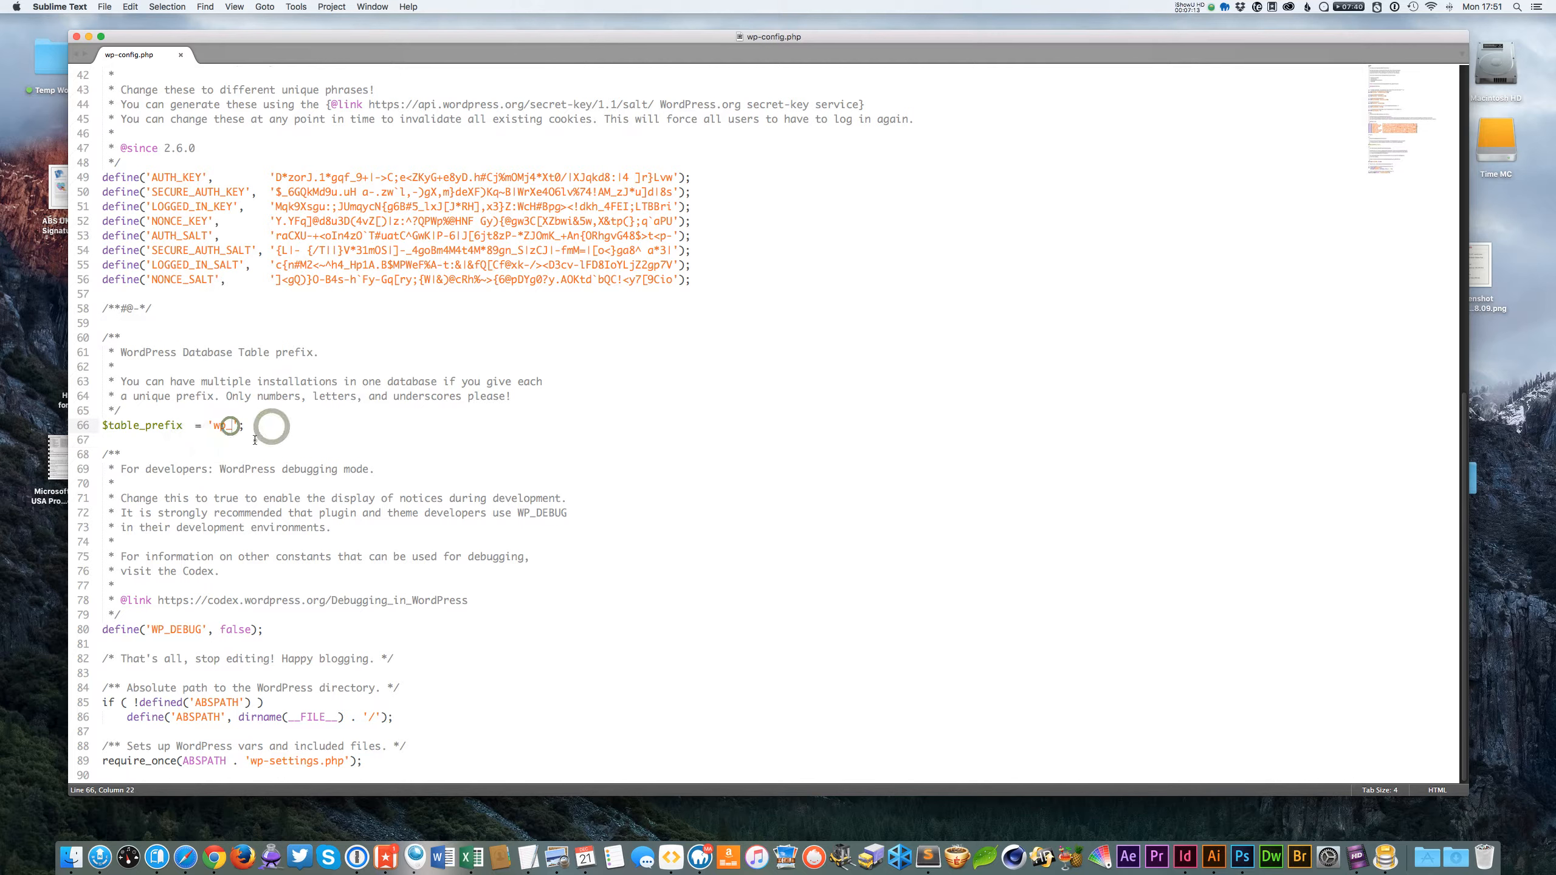
click(254, 440)
click(347, 419)
click(225, 427)
text(12Cu)
click(304, 426)
key(super+s)
Scroll back to the MySQL settings and set the database name to test_db.
scroll(465, 439, up, 1)
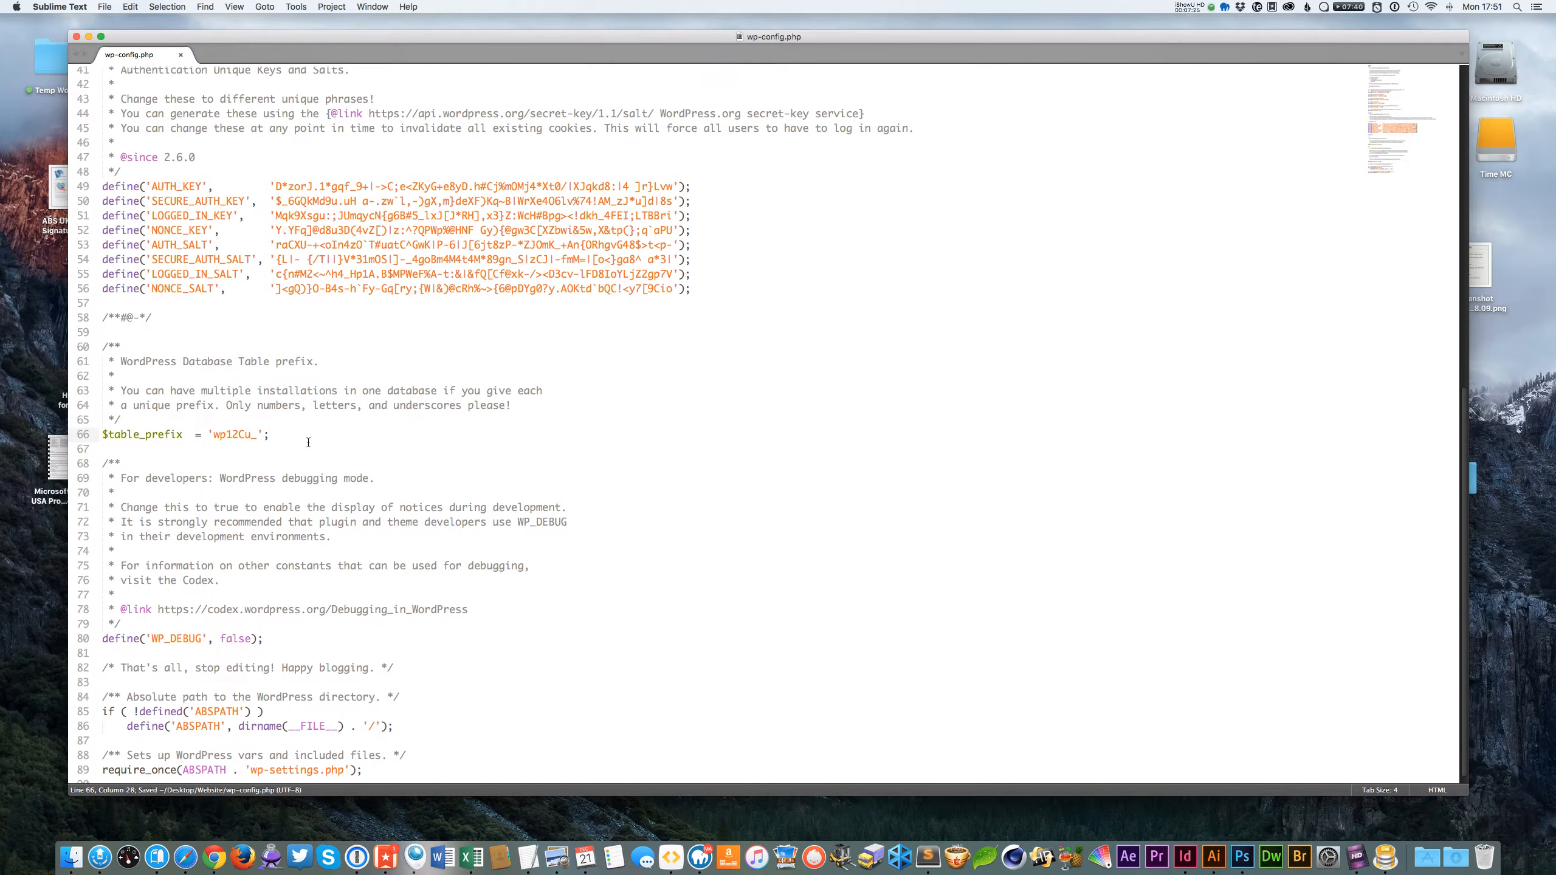
drag(234, 434, 230, 432)
scroll(422, 436, up, 10)
scroll(422, 436, up, 3)
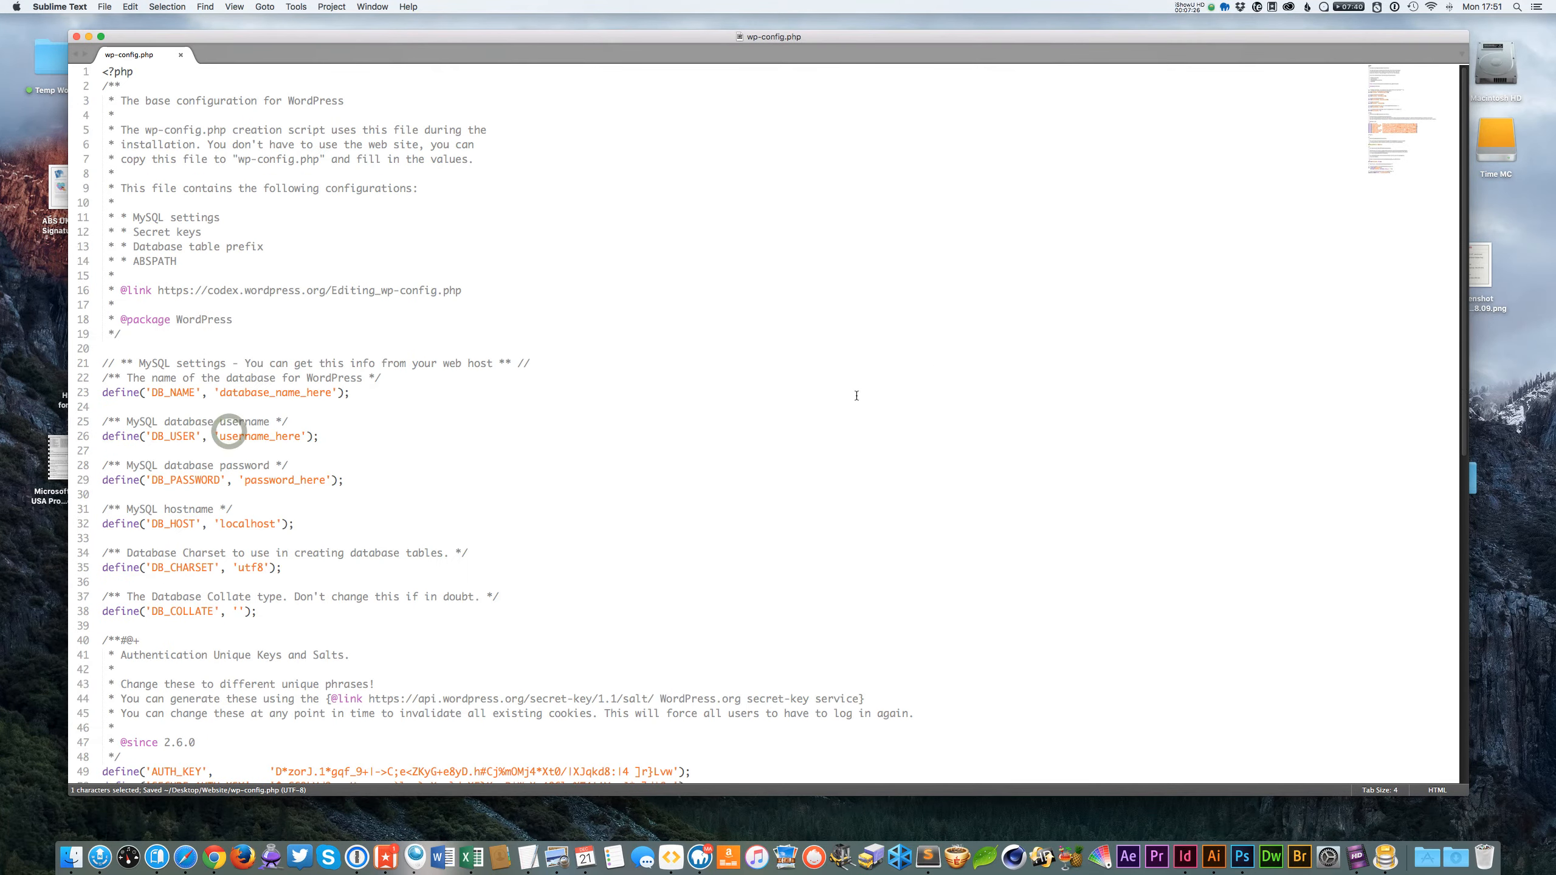
click(497, 477)
click(342, 427)
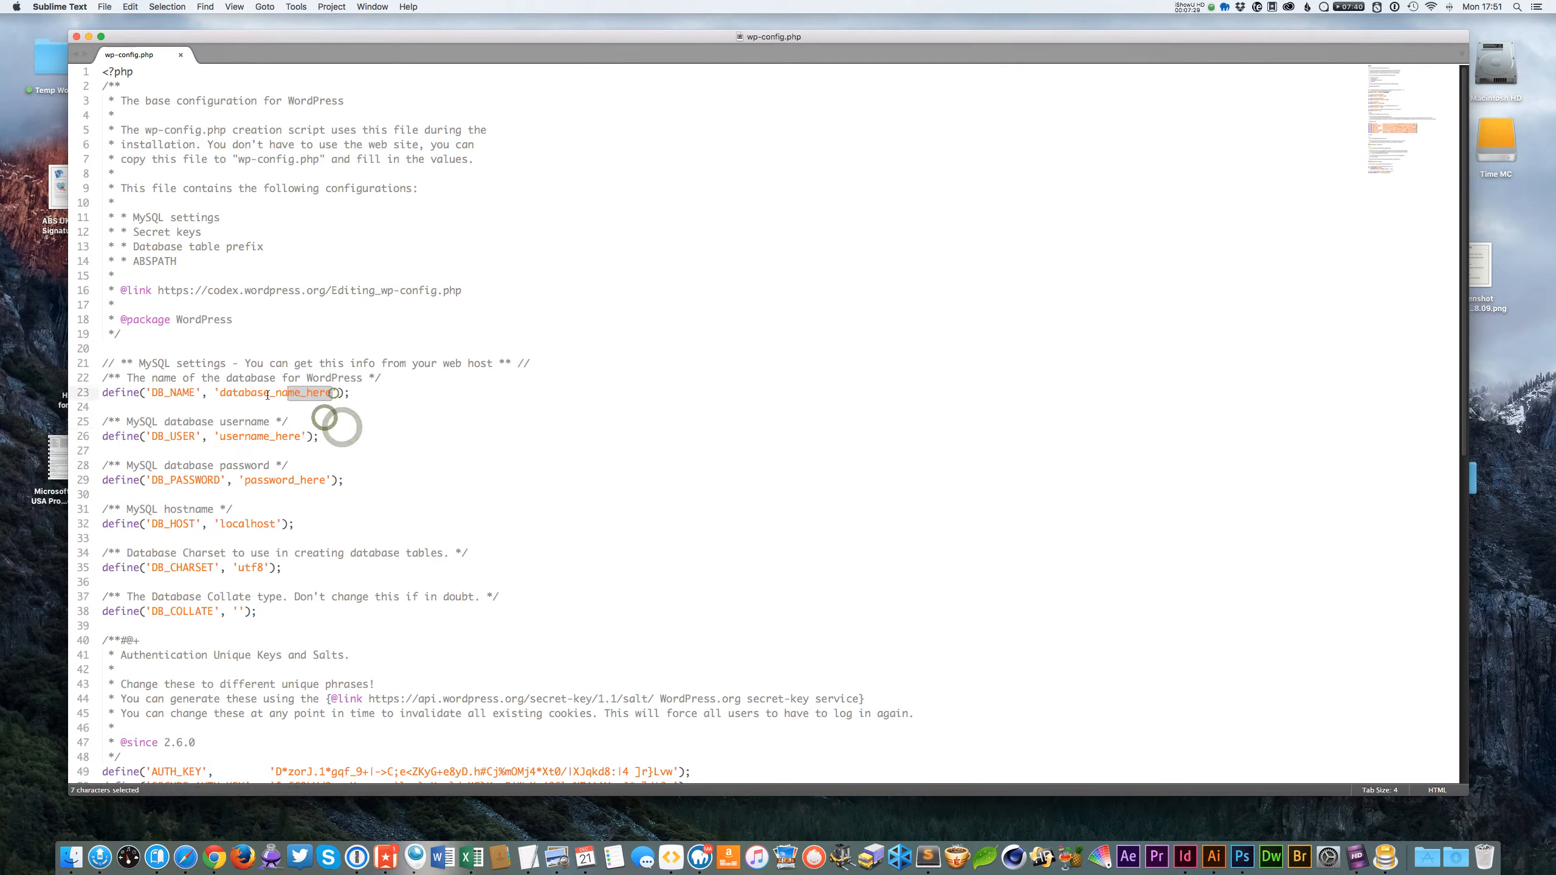
drag(334, 393, 219, 395)
text(test)
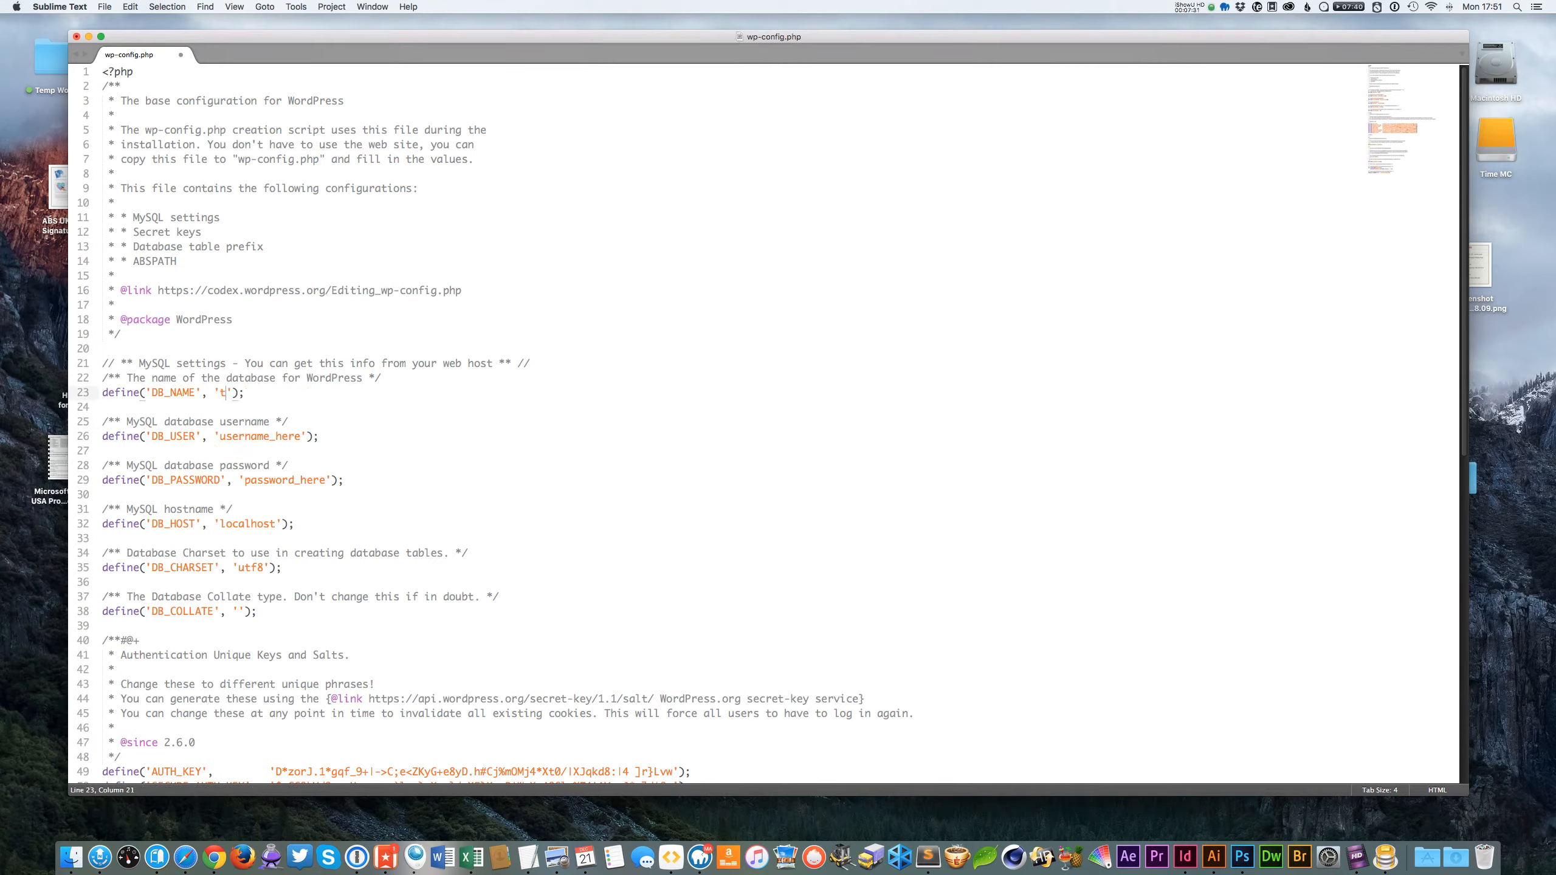
text(_db)
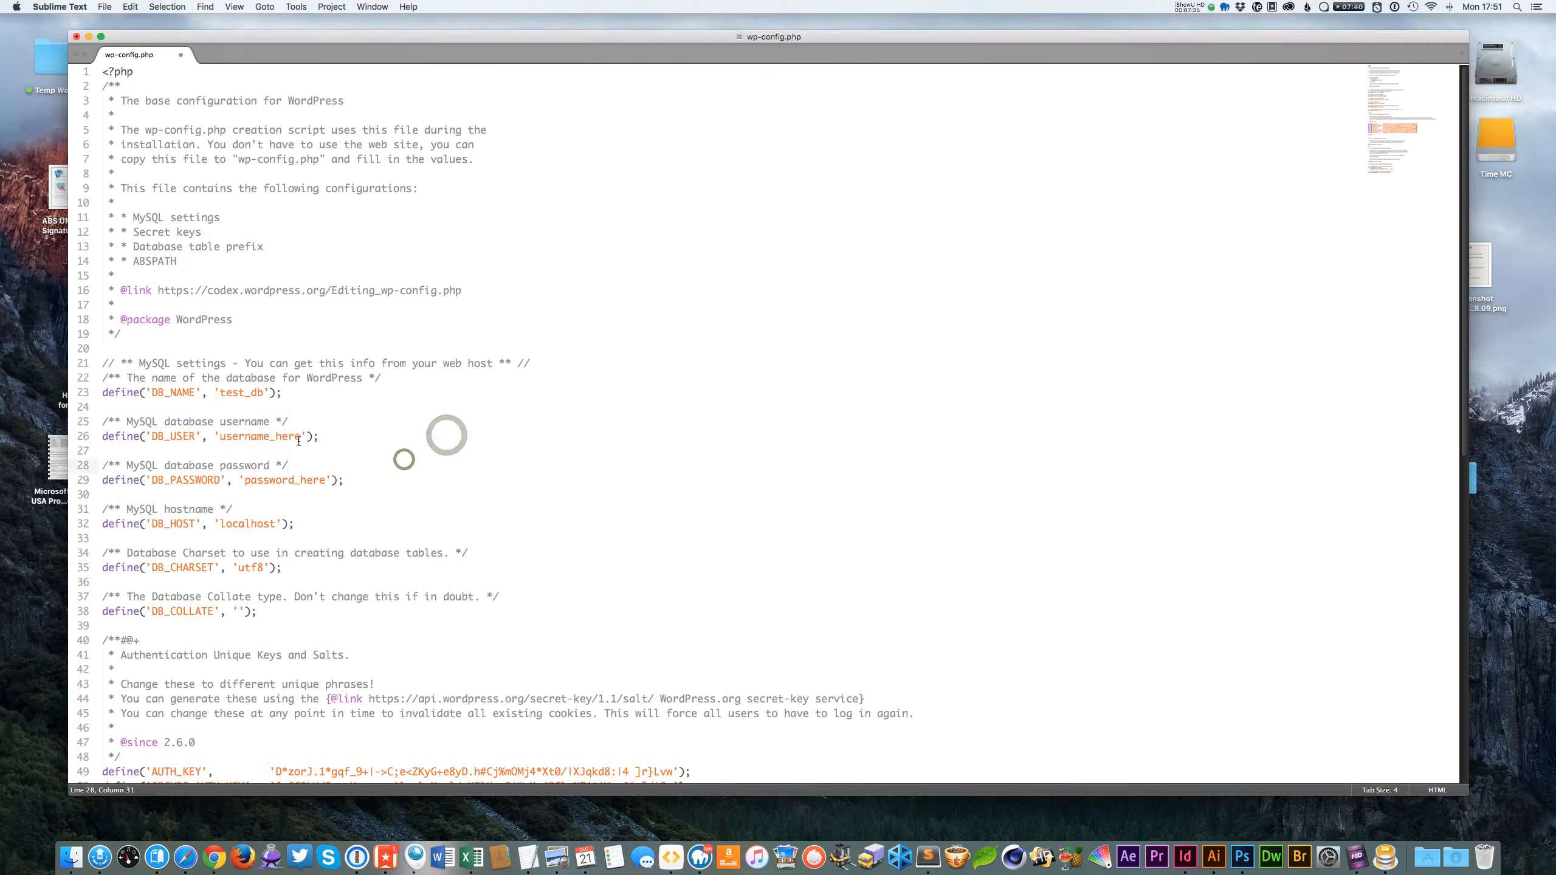
Set the database username to root, enter the database password, and save the file.
drag(302, 436, 219, 437)
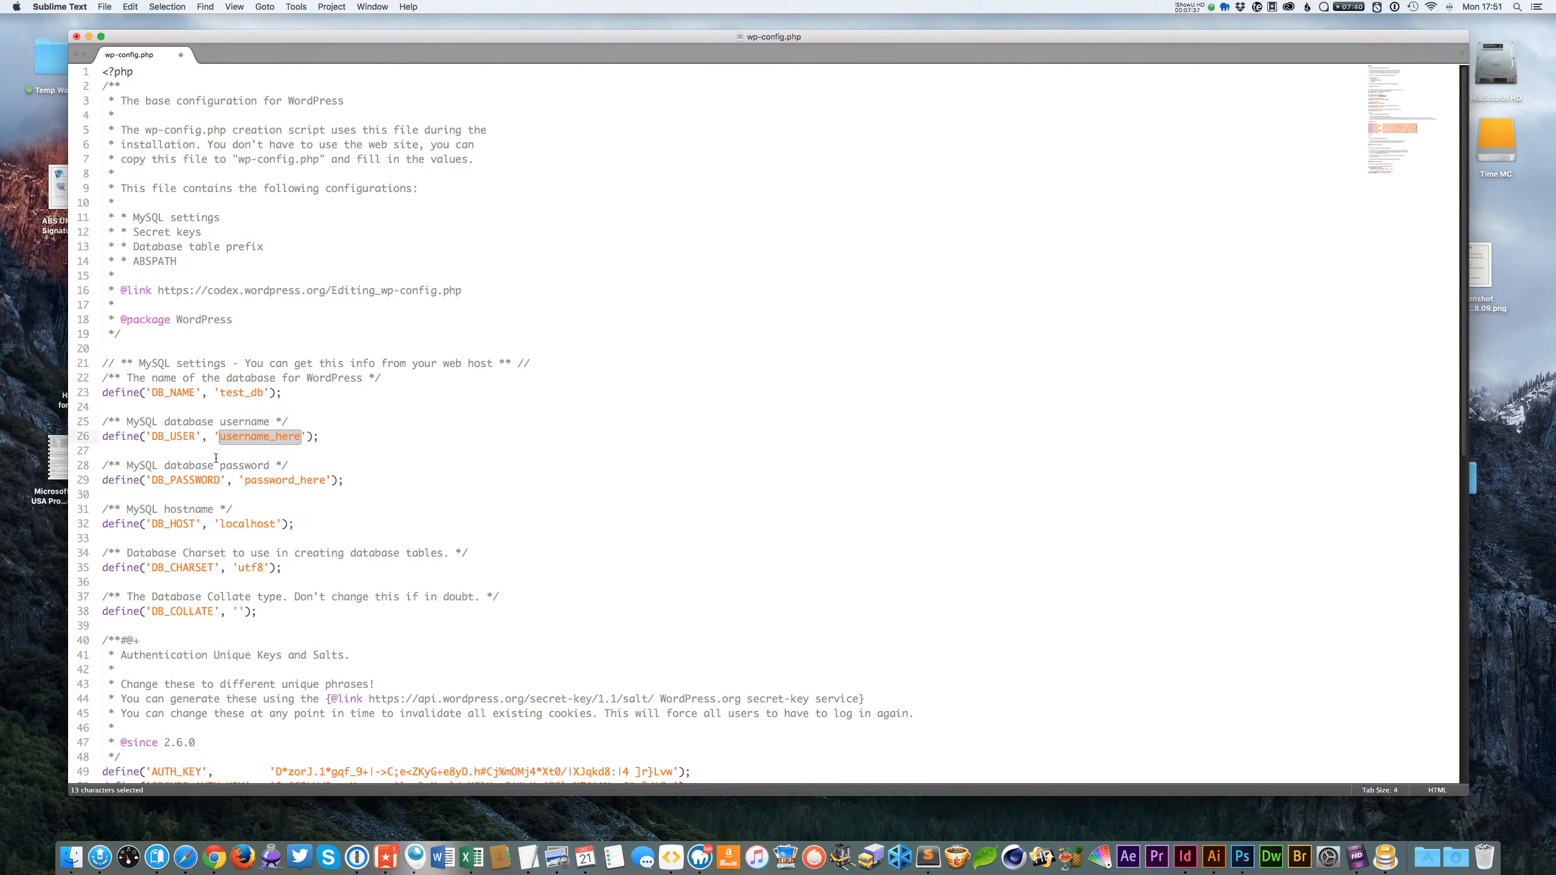
text(root)
click(528, 409)
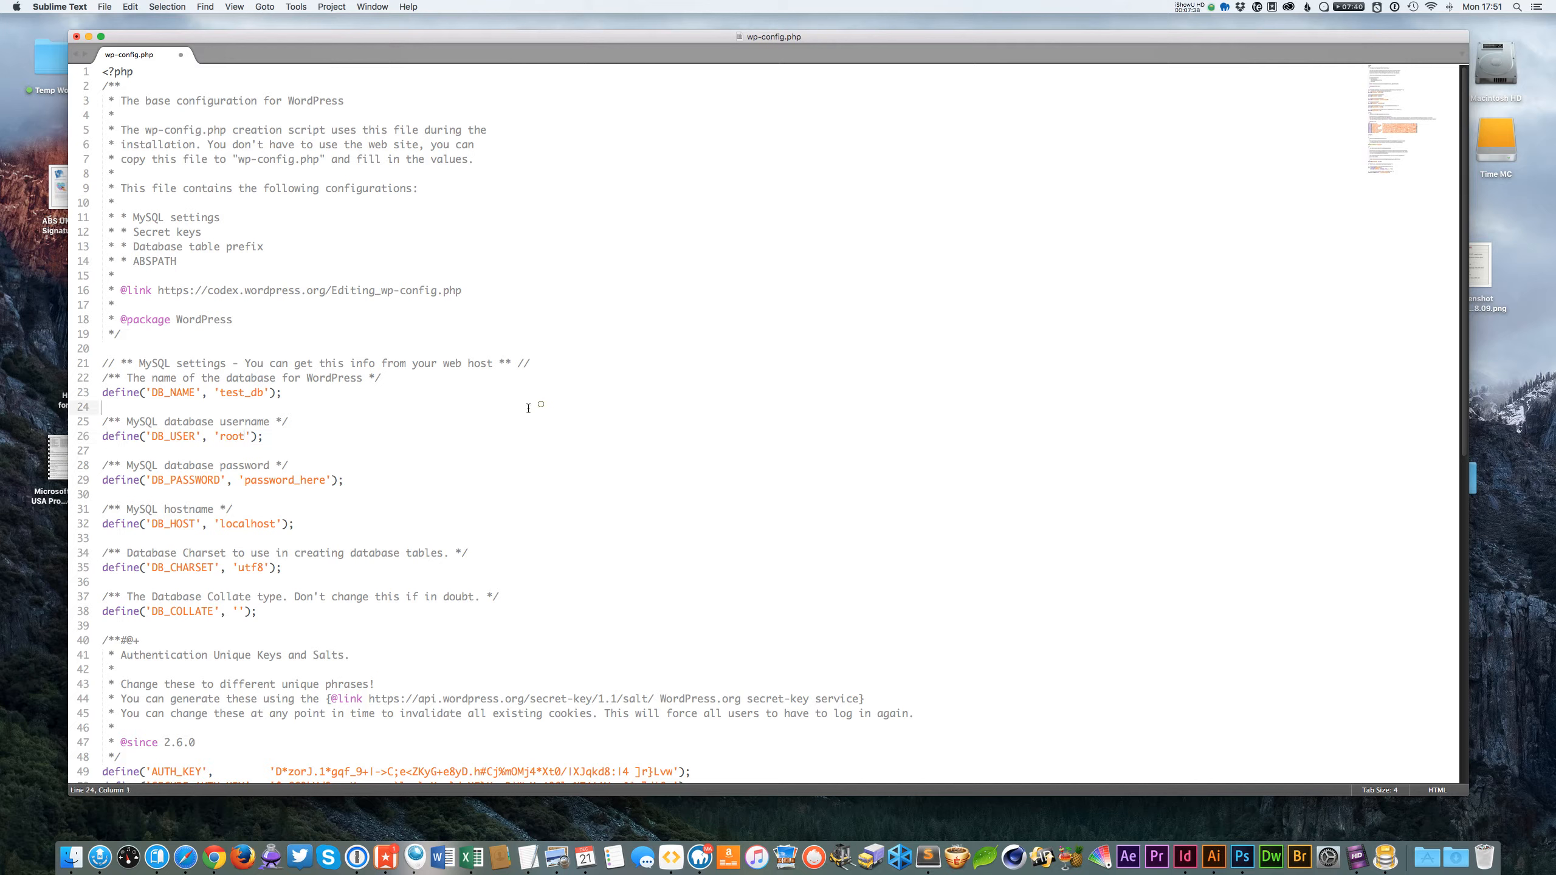
double_click(323, 481)
text(r)
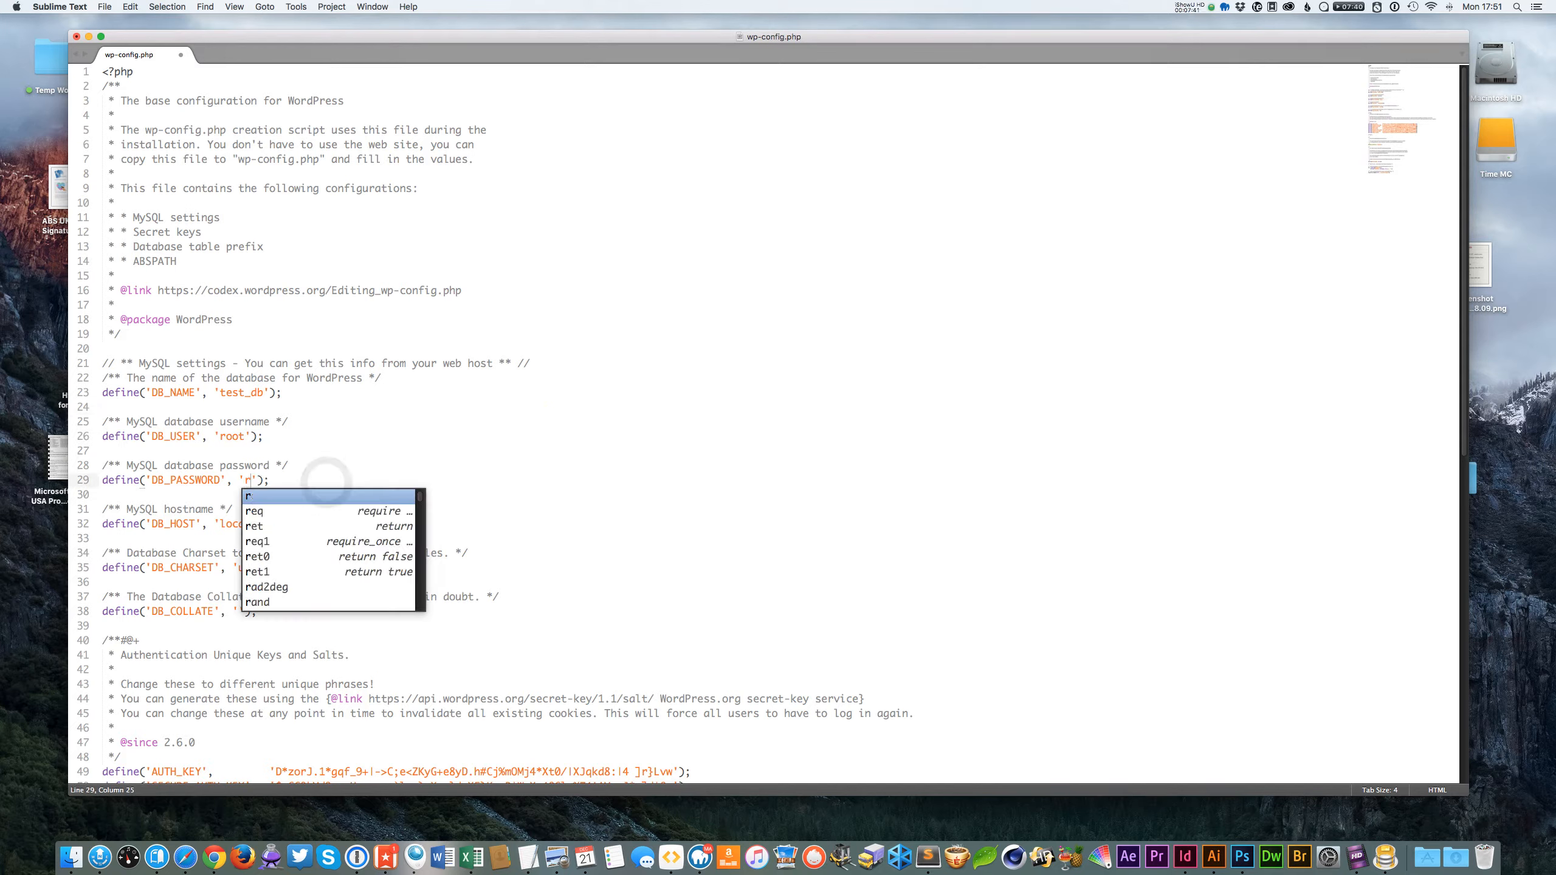
text(oot)
click(650, 460)
key(super+s)
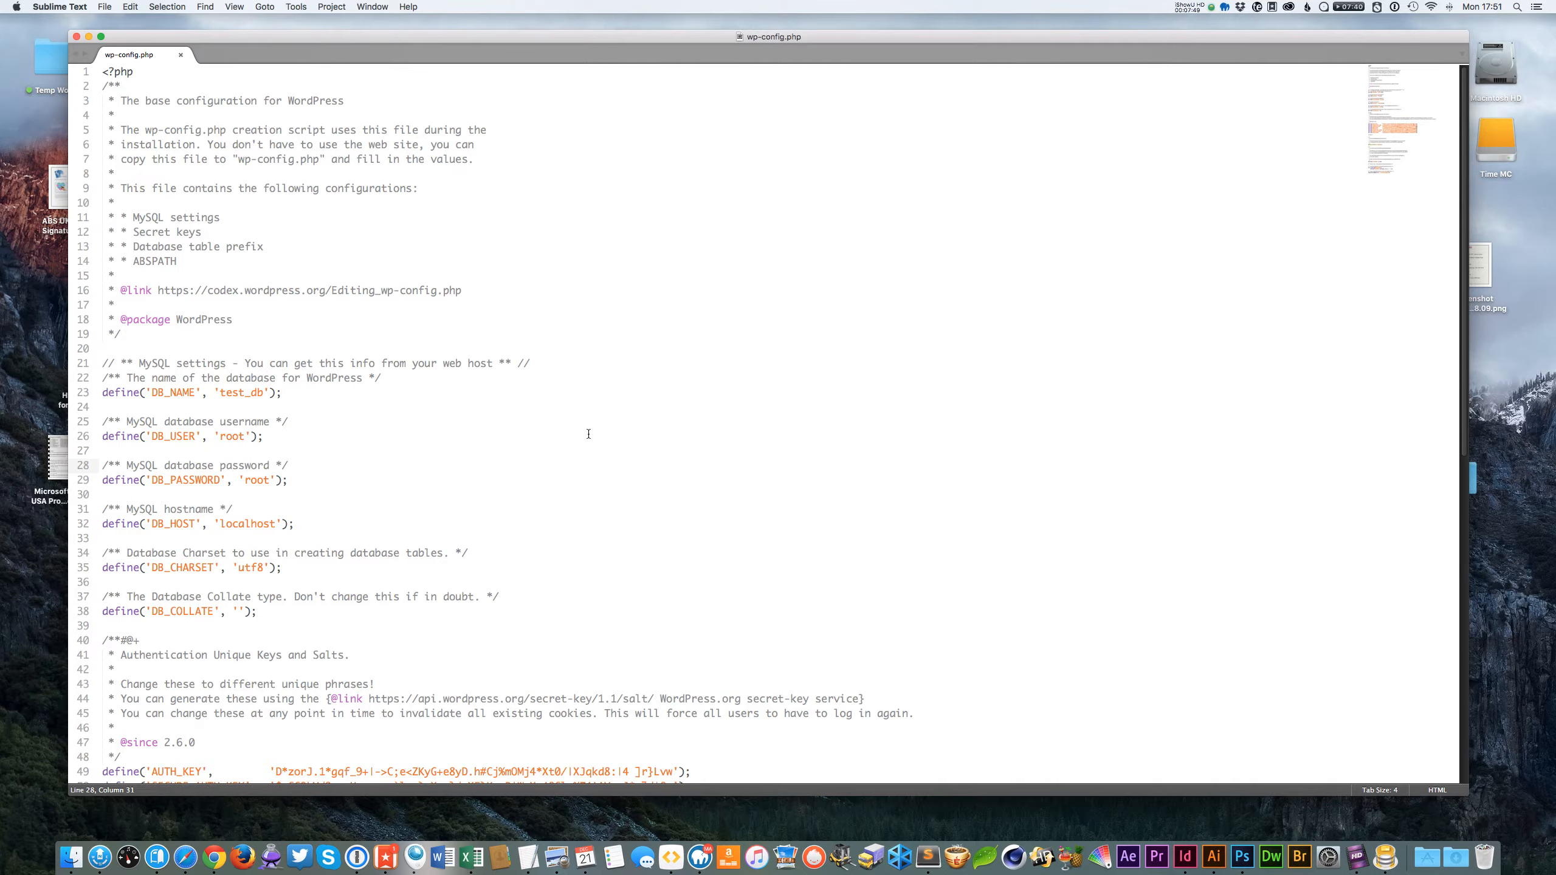
Review the database settings, quit Sublime Text and close the secret-key browser tab.
drag(220, 524, 246, 524)
drag(224, 392, 263, 393)
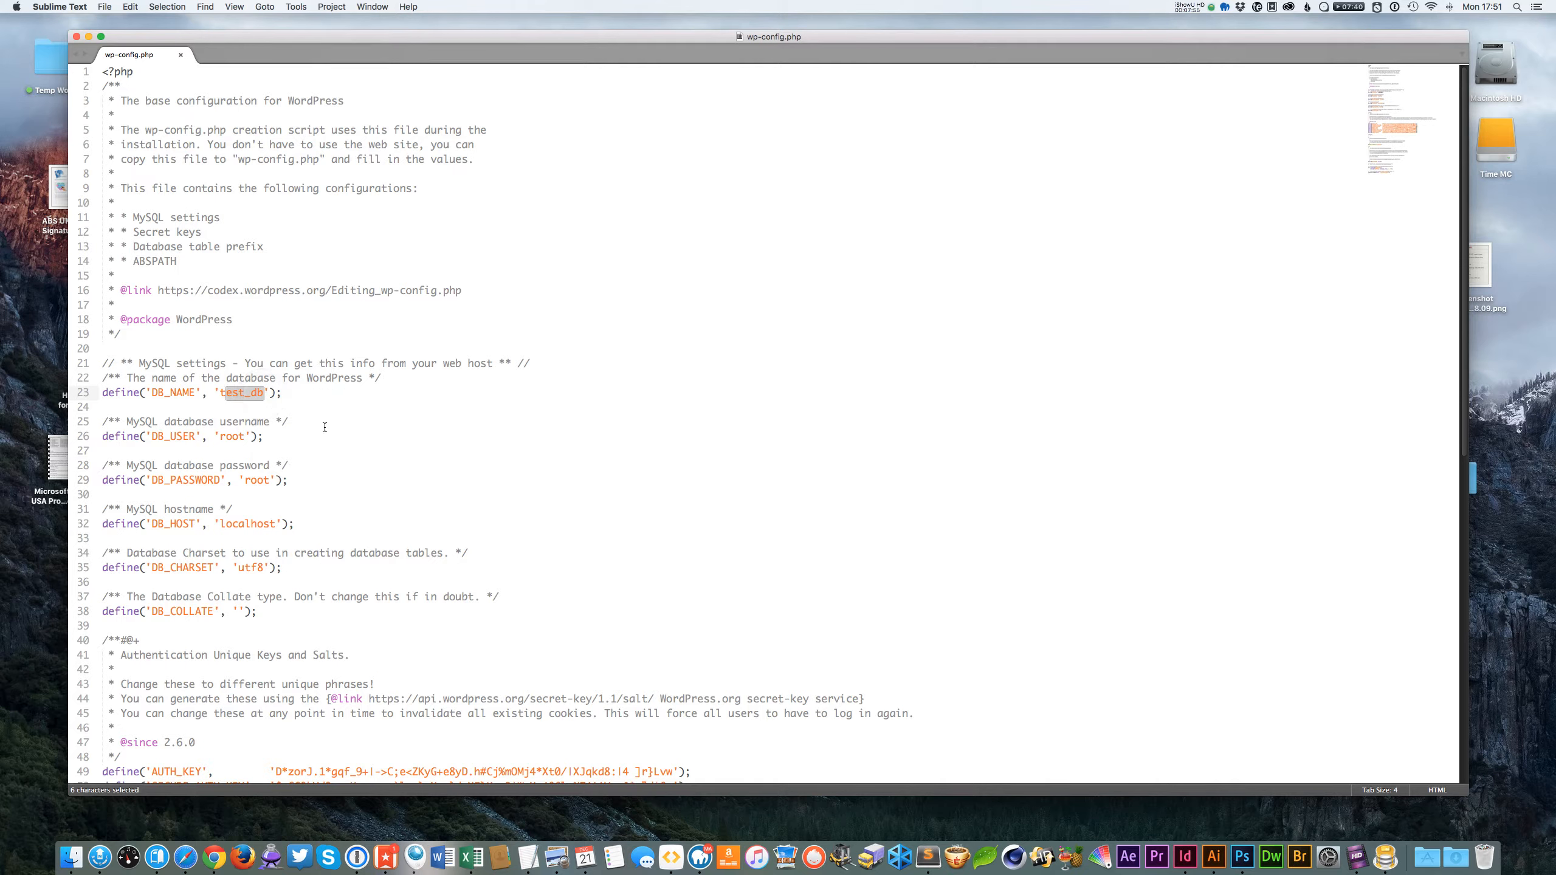
click(235, 436)
click(306, 480)
click(228, 436)
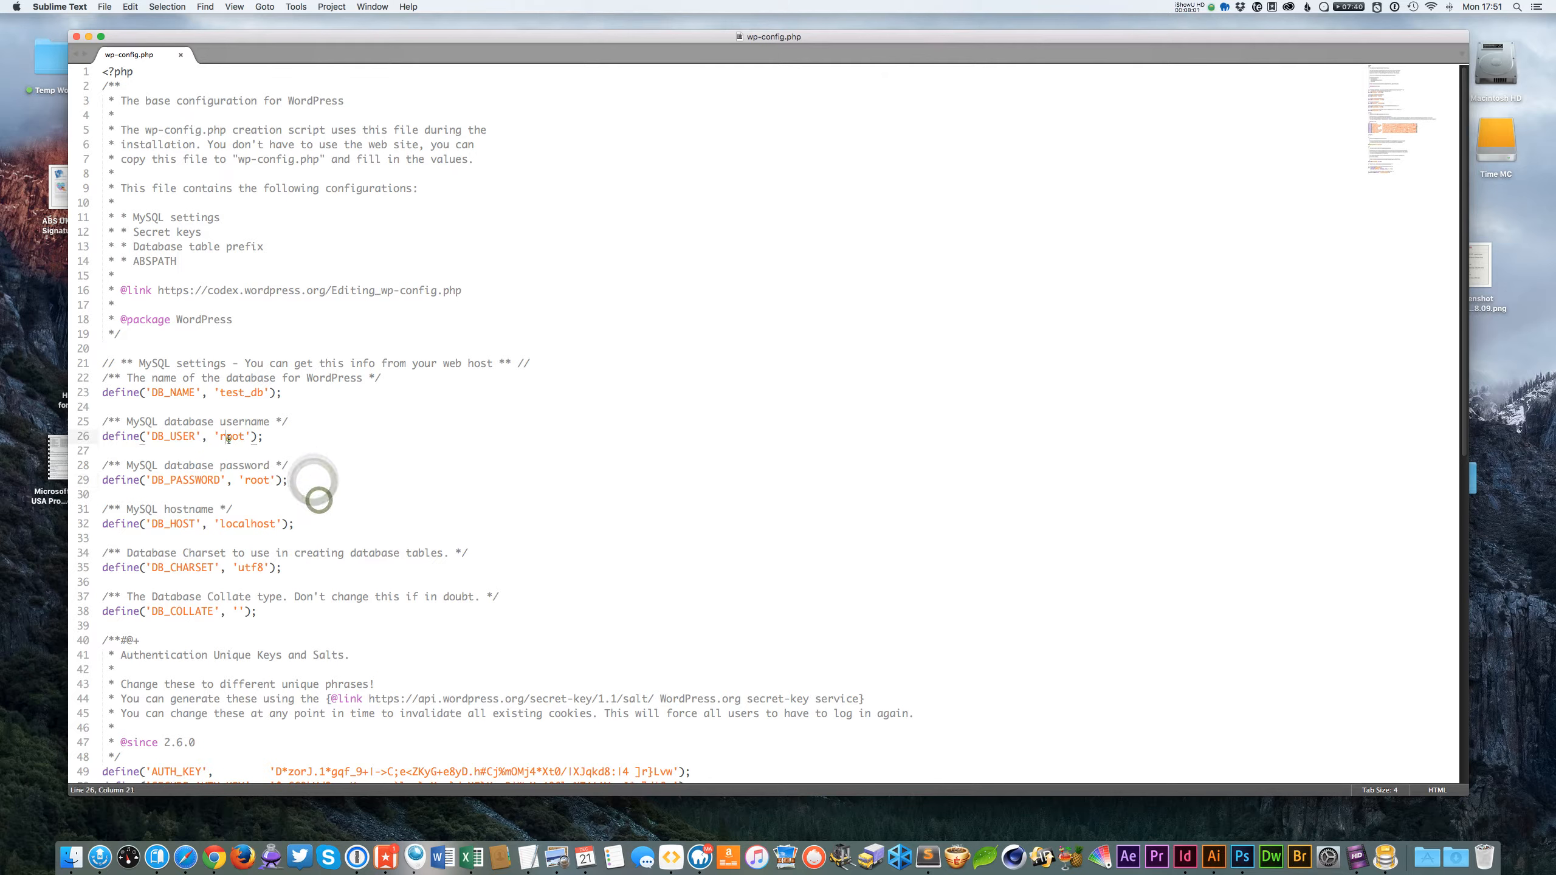
click(303, 481)
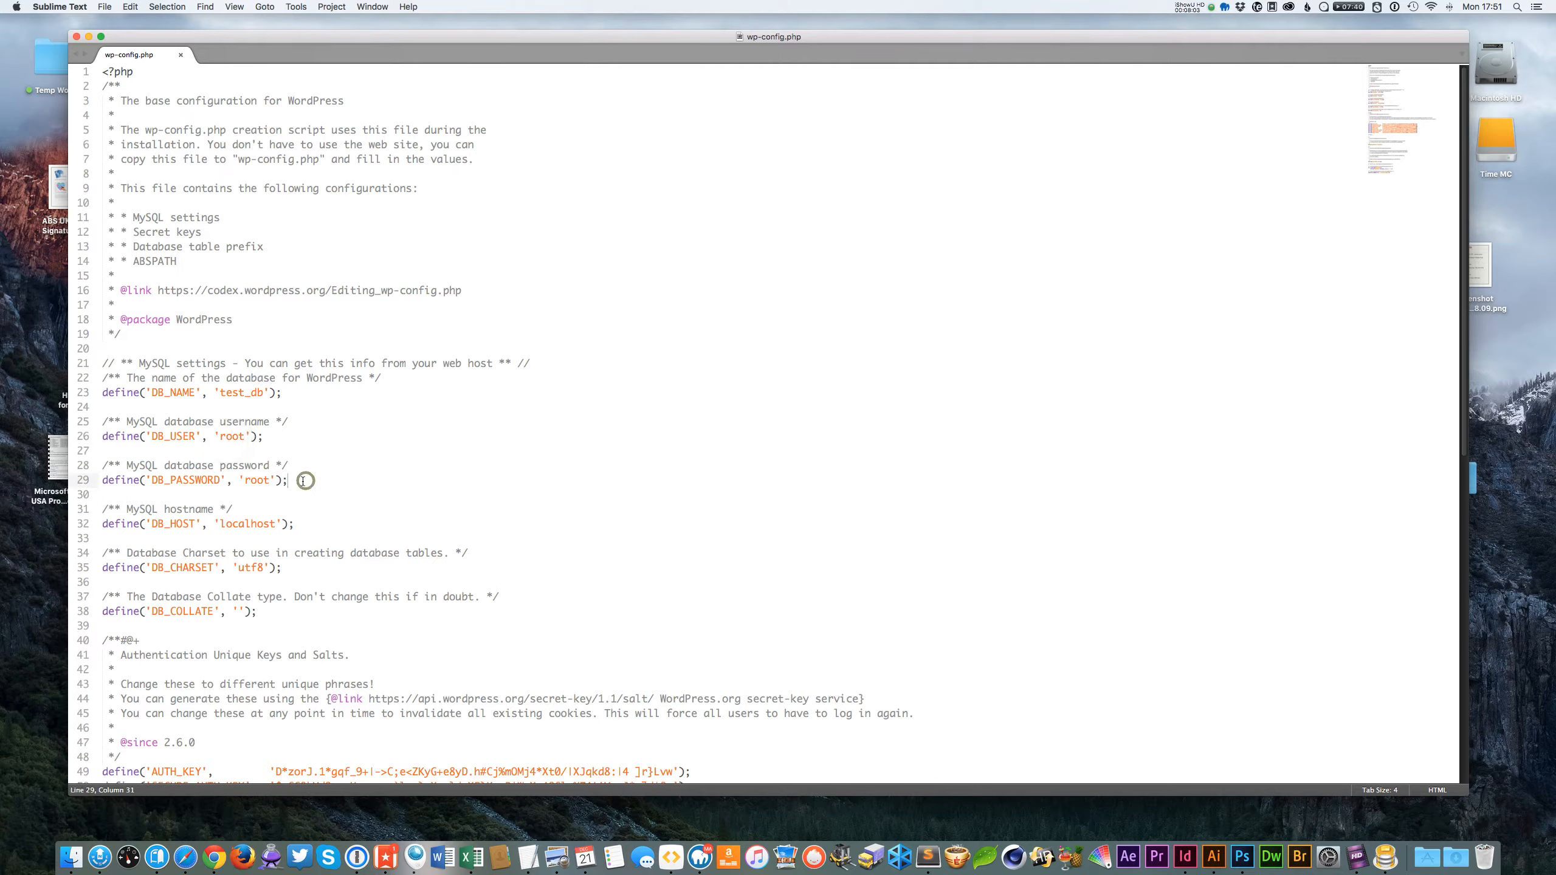
click(348, 472)
key(super+q)
click(688, 400)
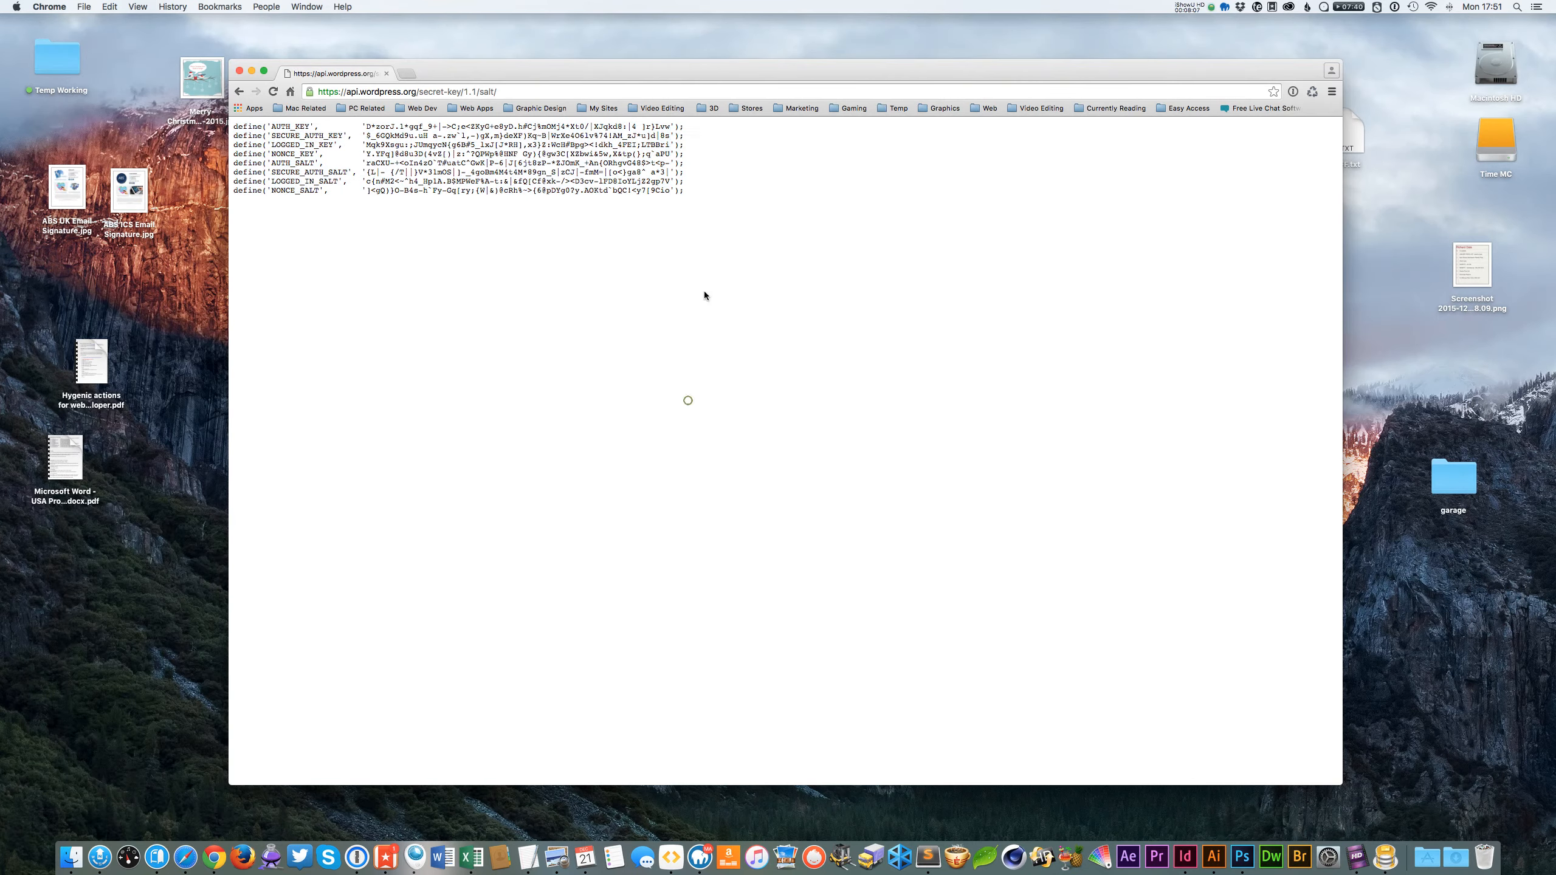
key(super+w)
Switch to MAMP PRO and open the test.dev host in the browser from its Hosts settings.
click(808, 606)
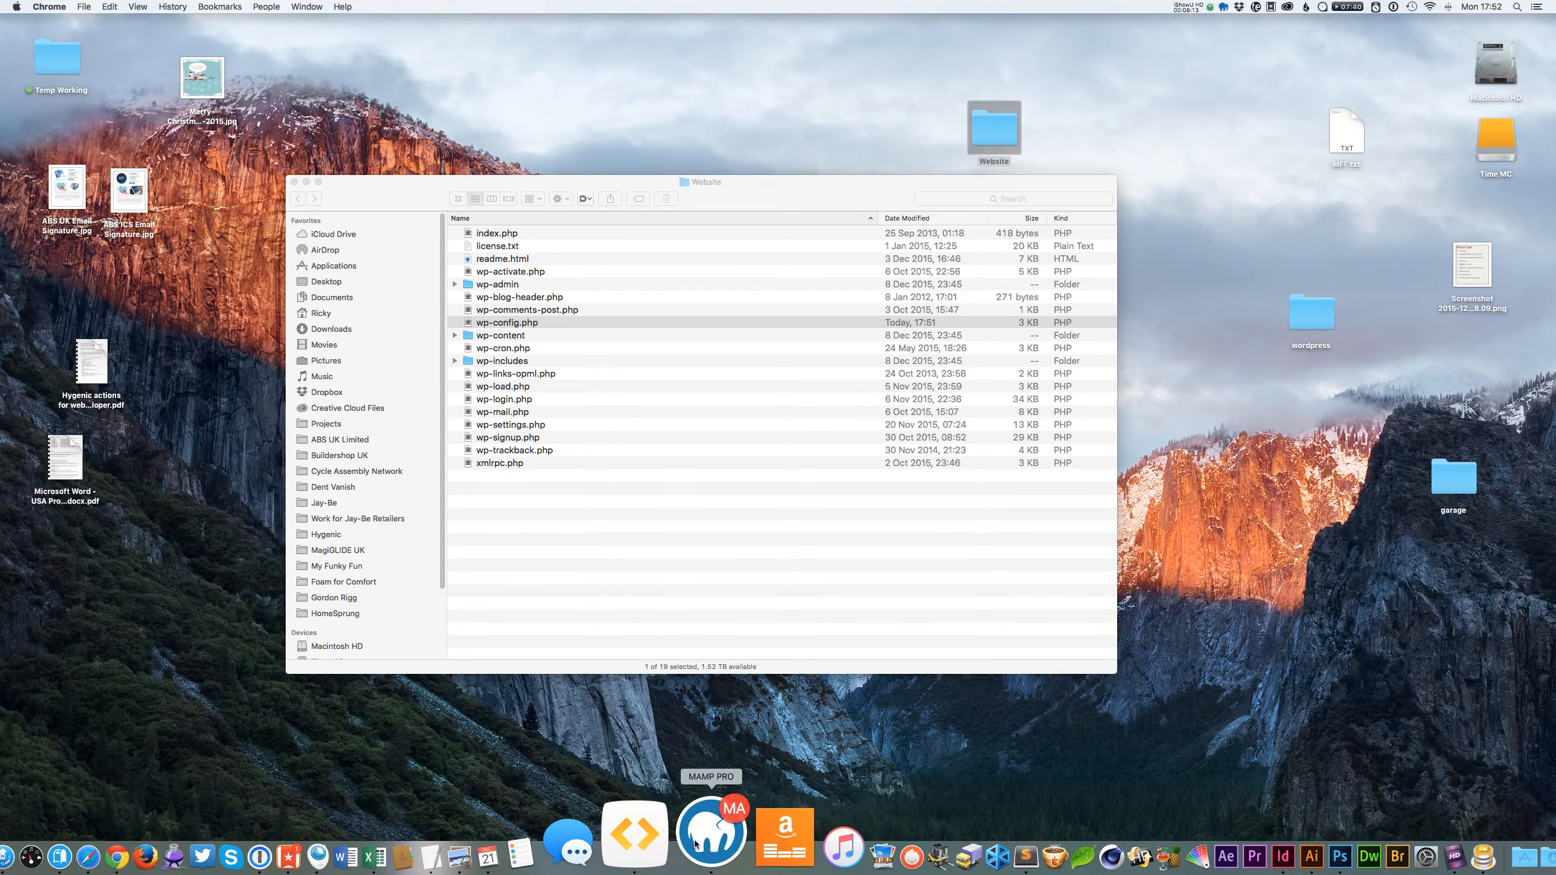
click(712, 835)
drag(566, 233, 381, 315)
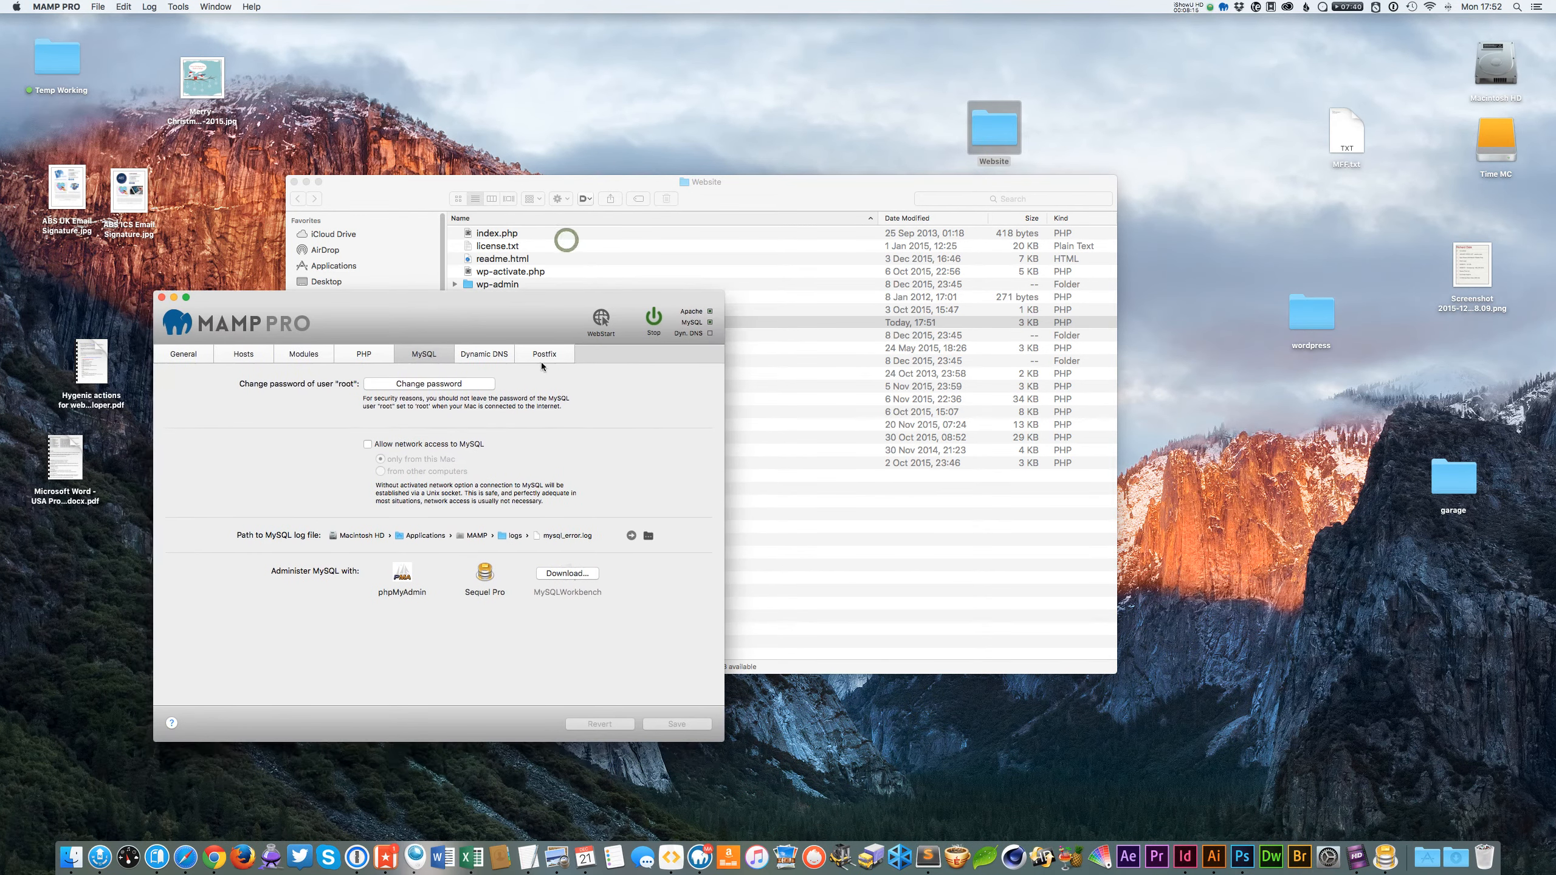
drag(471, 334, 674, 312)
click(446, 332)
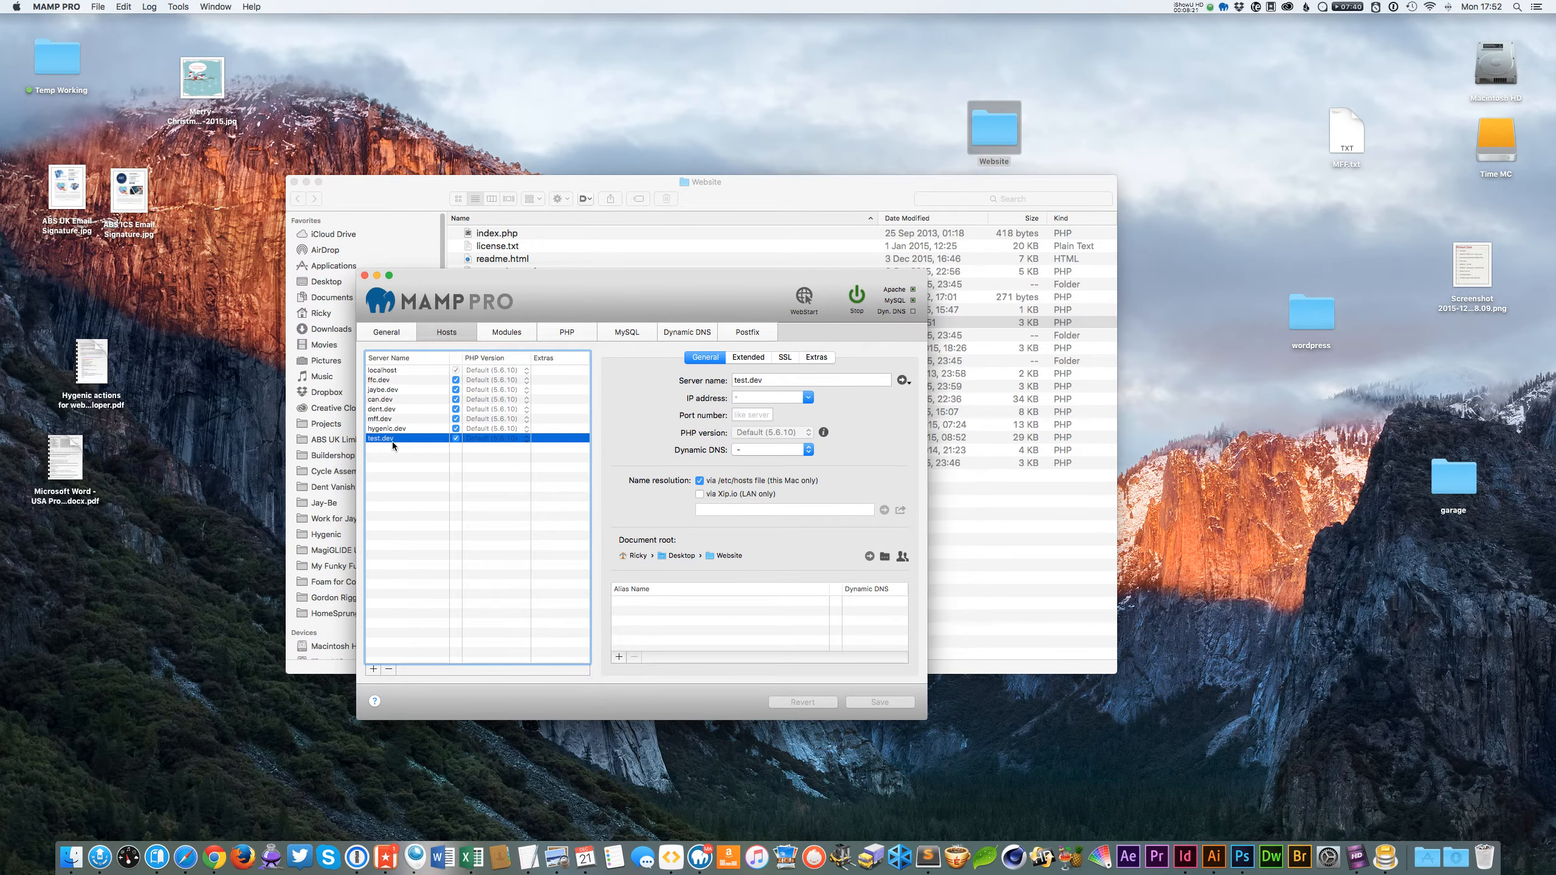
click(902, 381)
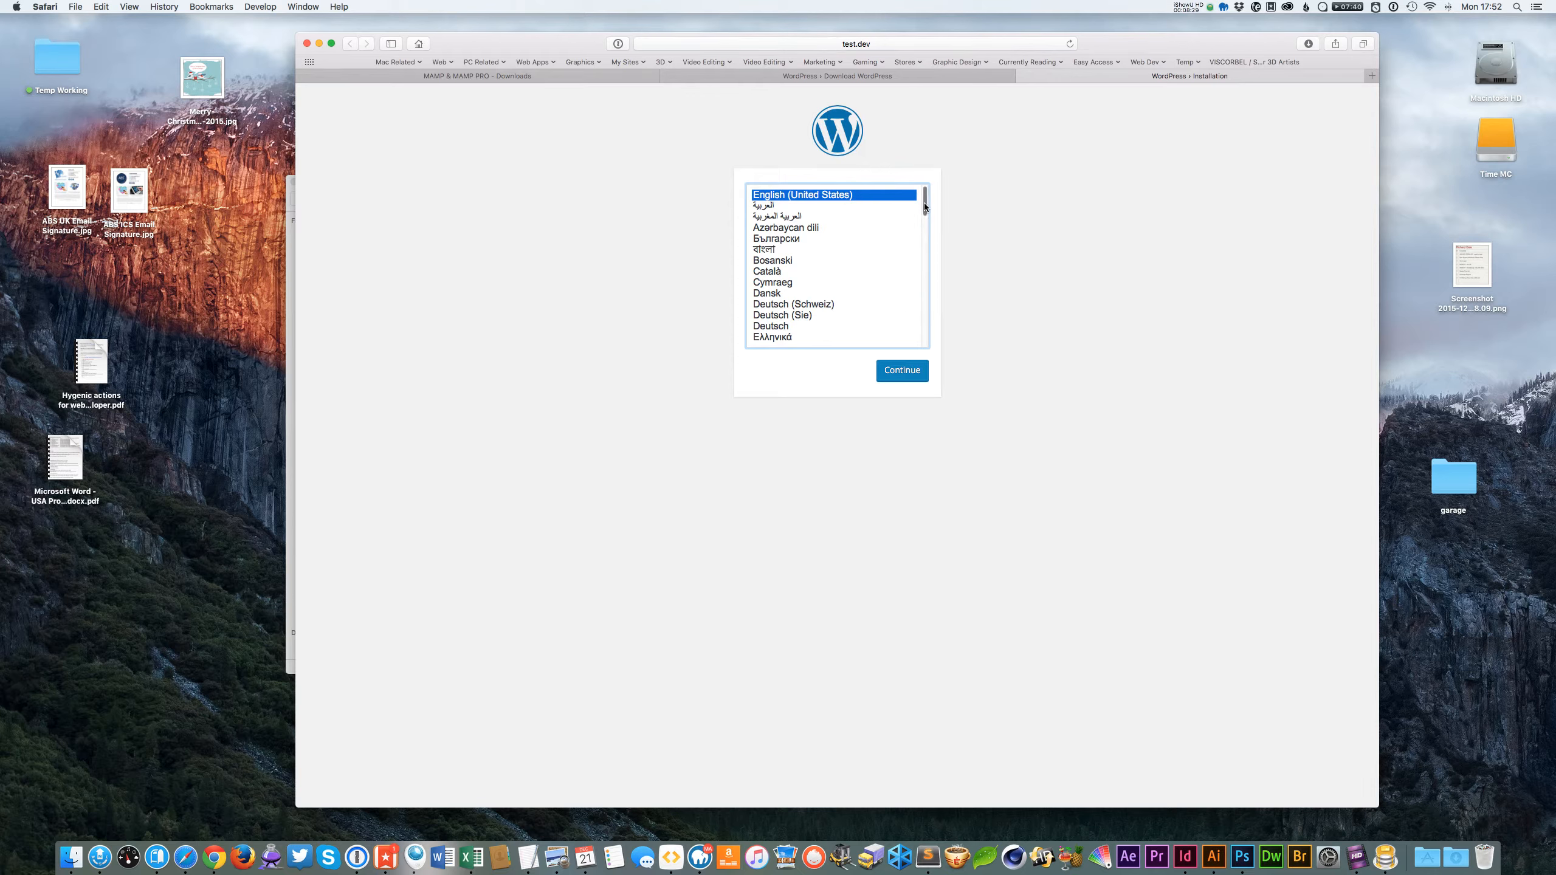
Choose English (UK) as the WordPress installation language and continue.
mouse_move(924, 202)
mouse_down()
mouse_move(887, 395)
mouse_move(909, 204)
mouse_move(922, 222)
mouse_up()
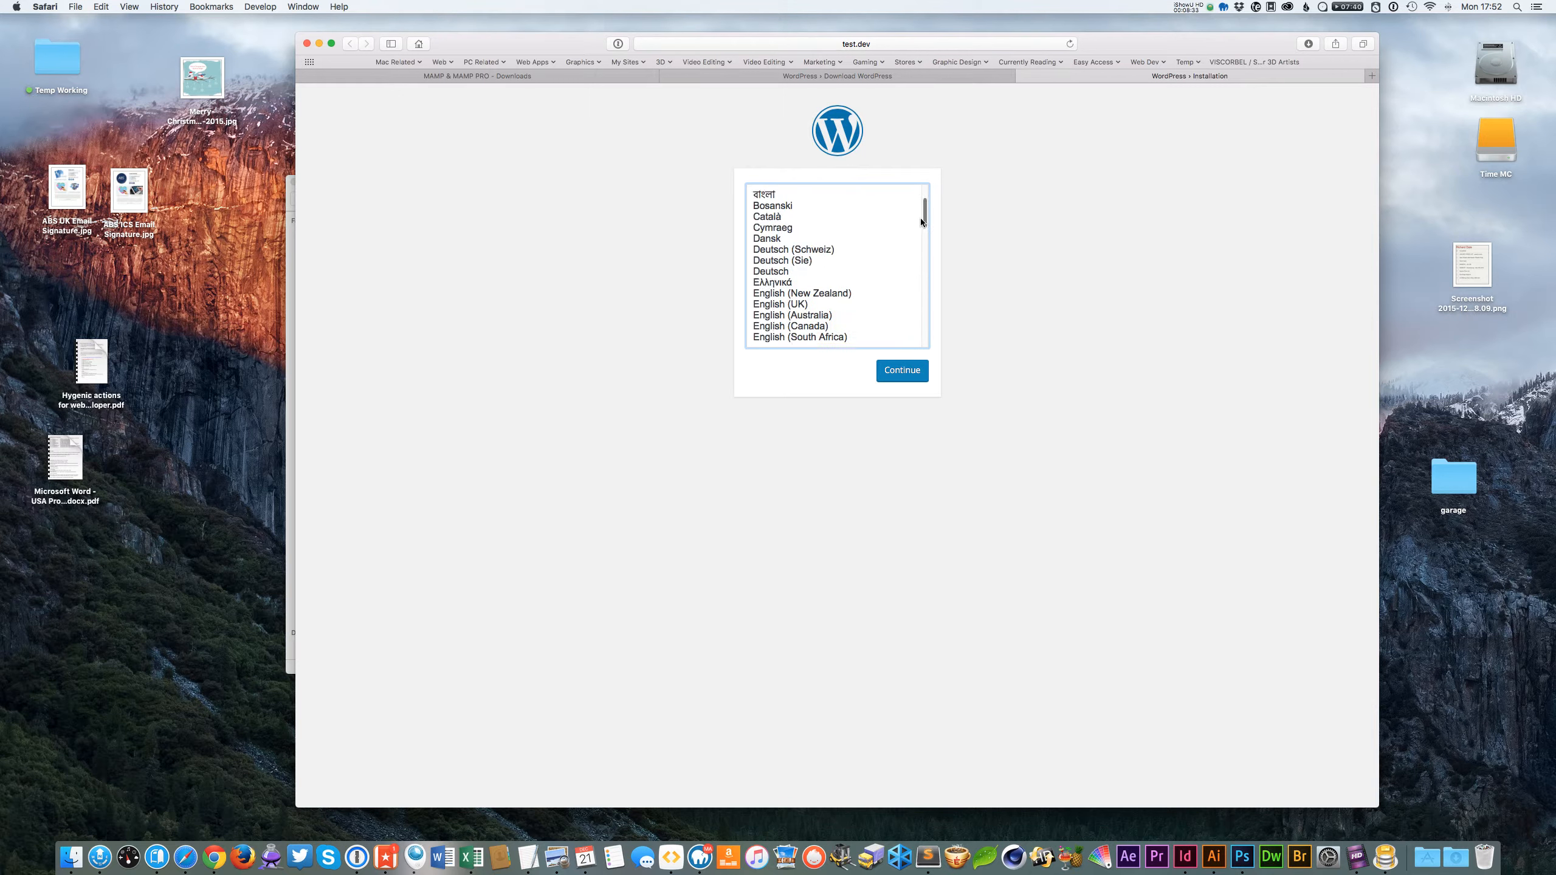
click(824, 304)
click(897, 380)
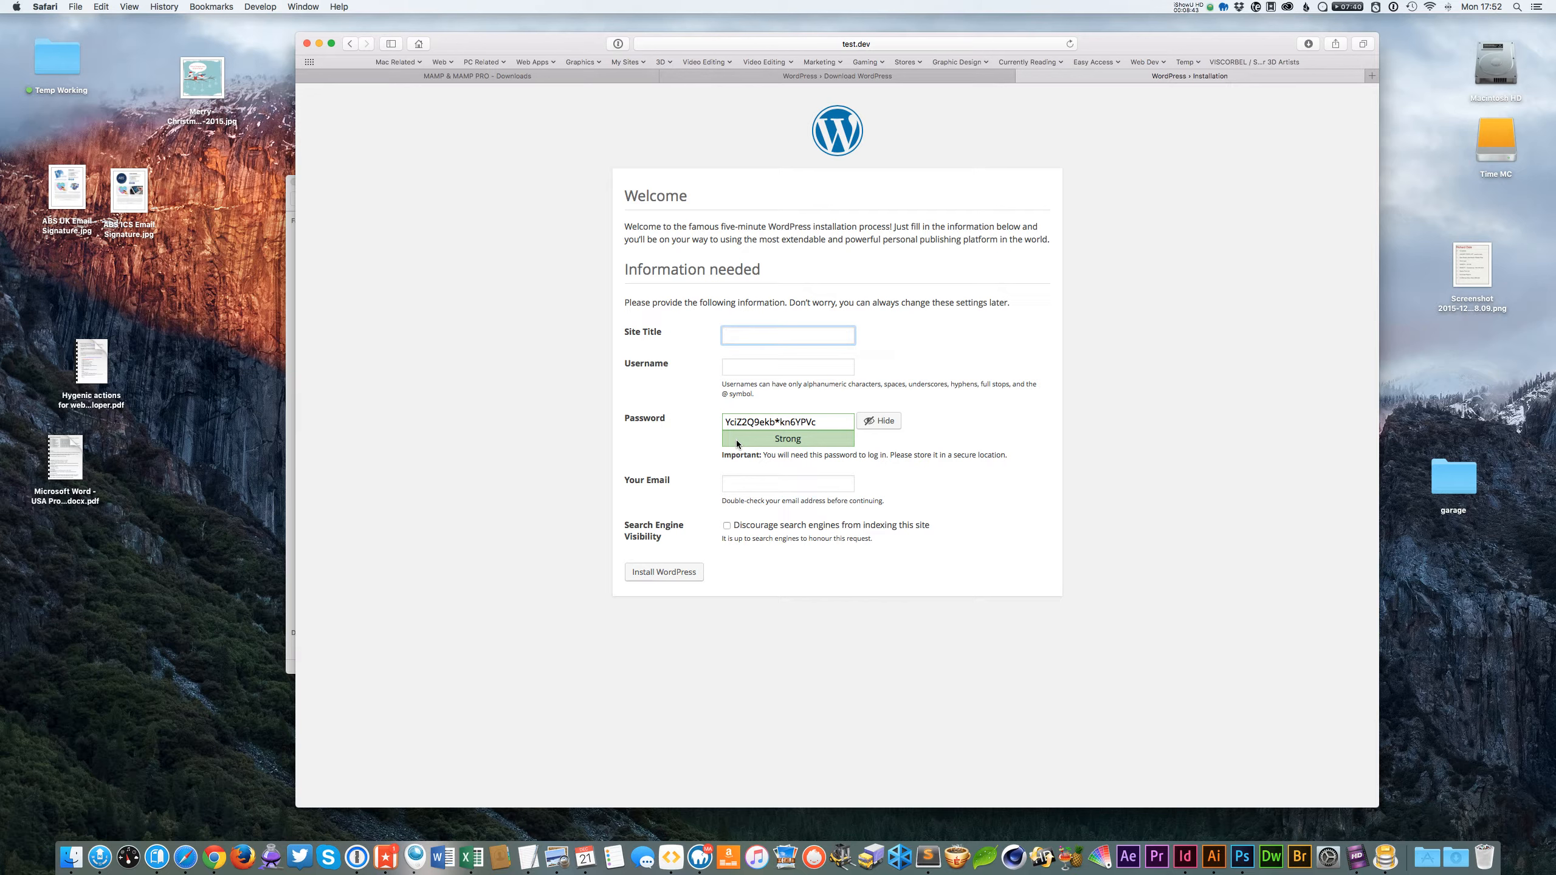
Enter Test Website as the site title and fill in the admin username.
click(769, 366)
click(766, 335)
text(Test Website)
key(Tab)
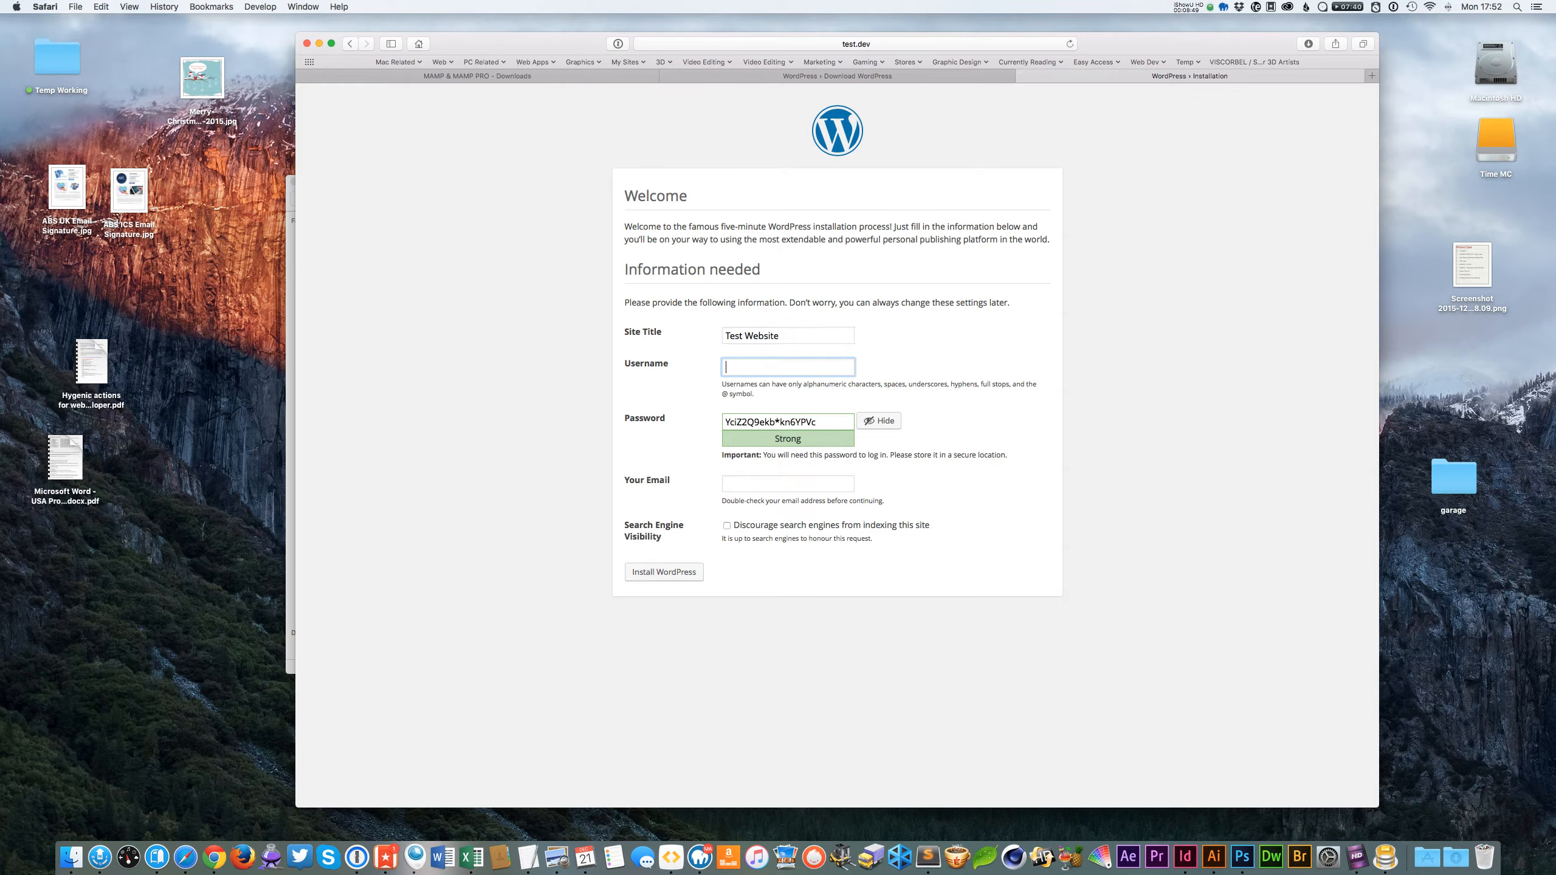
text(Ricky55)
key(Tab)
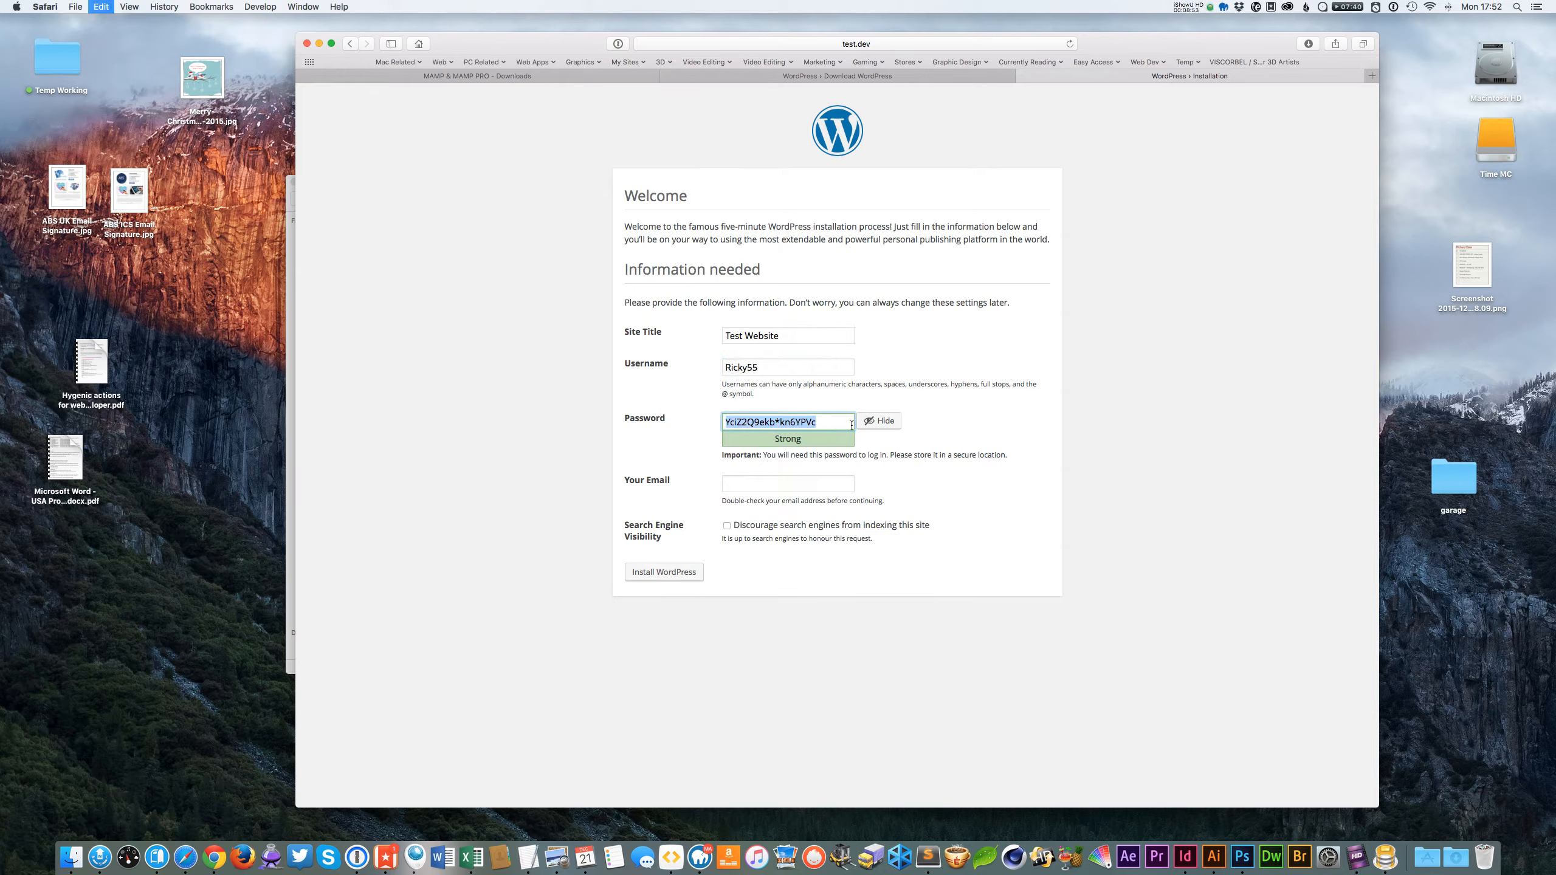
Fill in the admin e-mail address, install WordPress, and dismiss the password-manager save prompt.
click(832, 422)
click(792, 484)
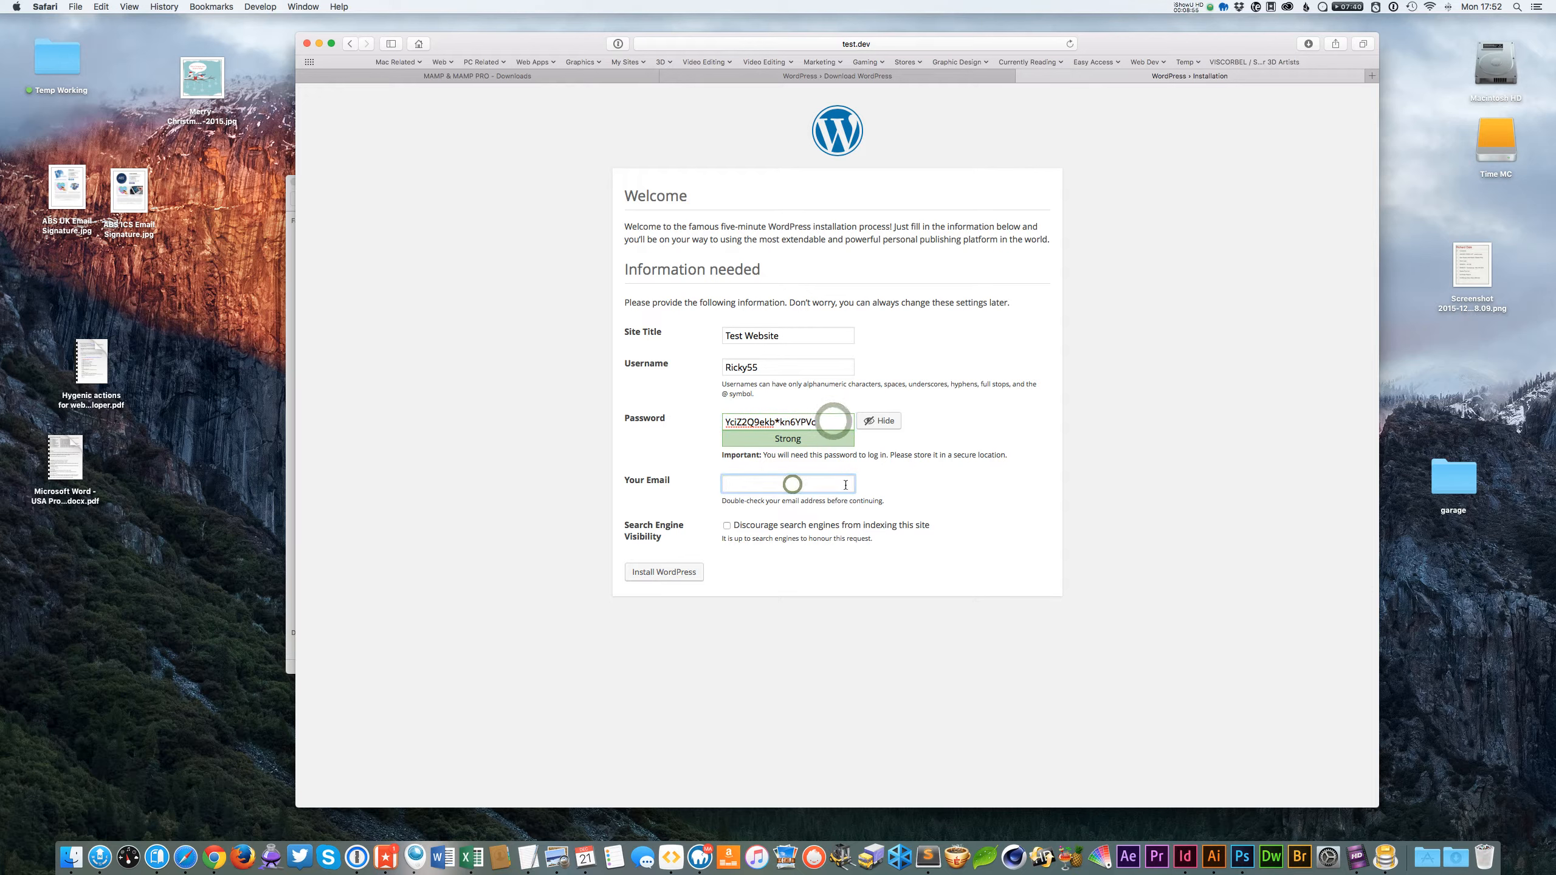
key(super+v)
click(890, 621)
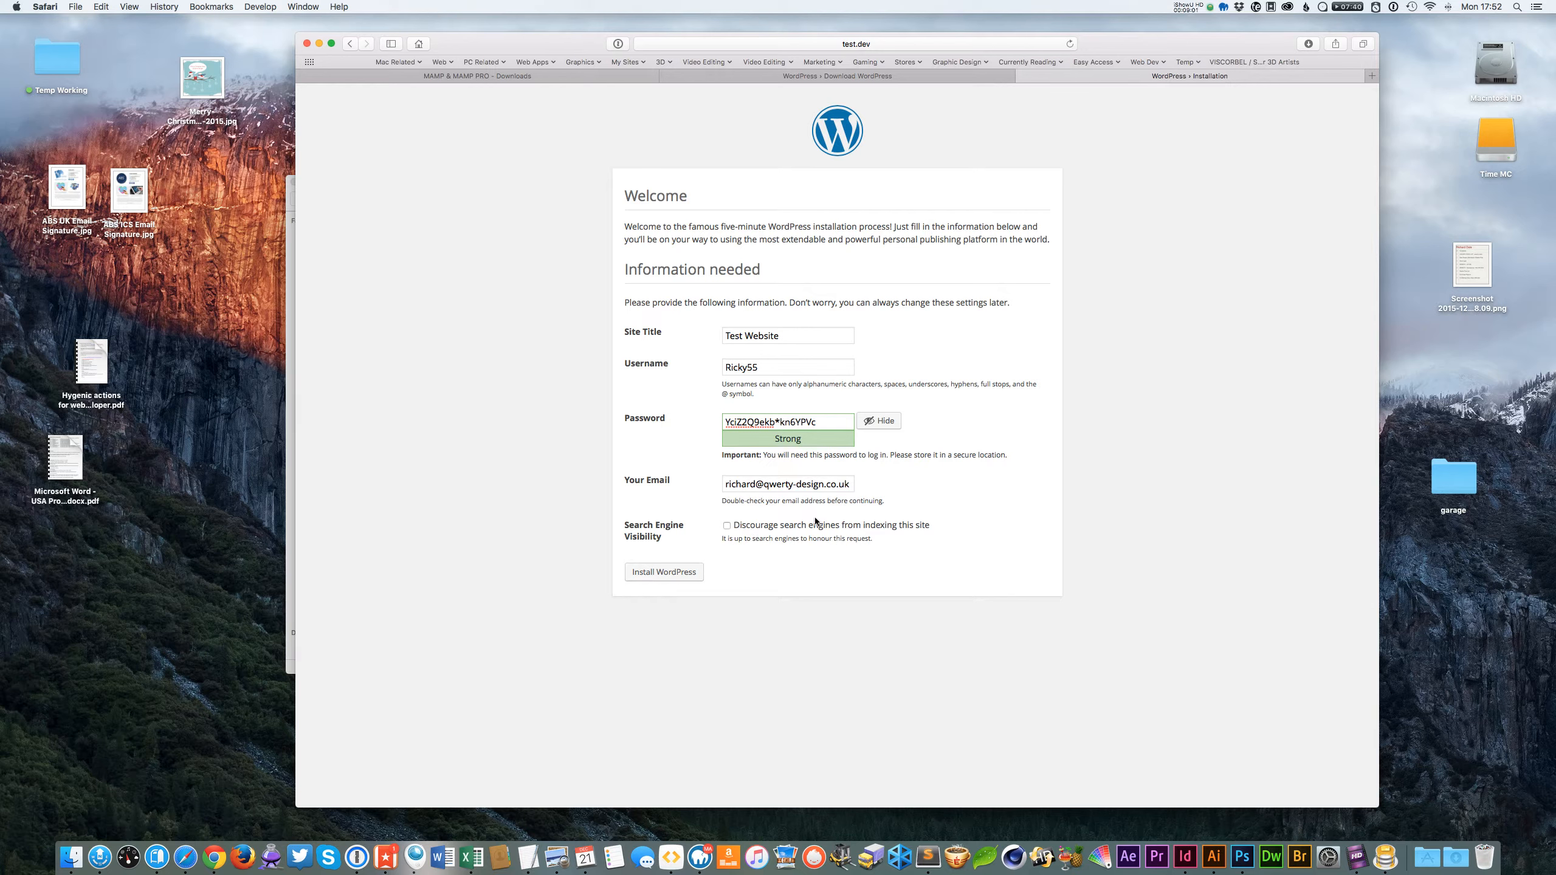
click(667, 573)
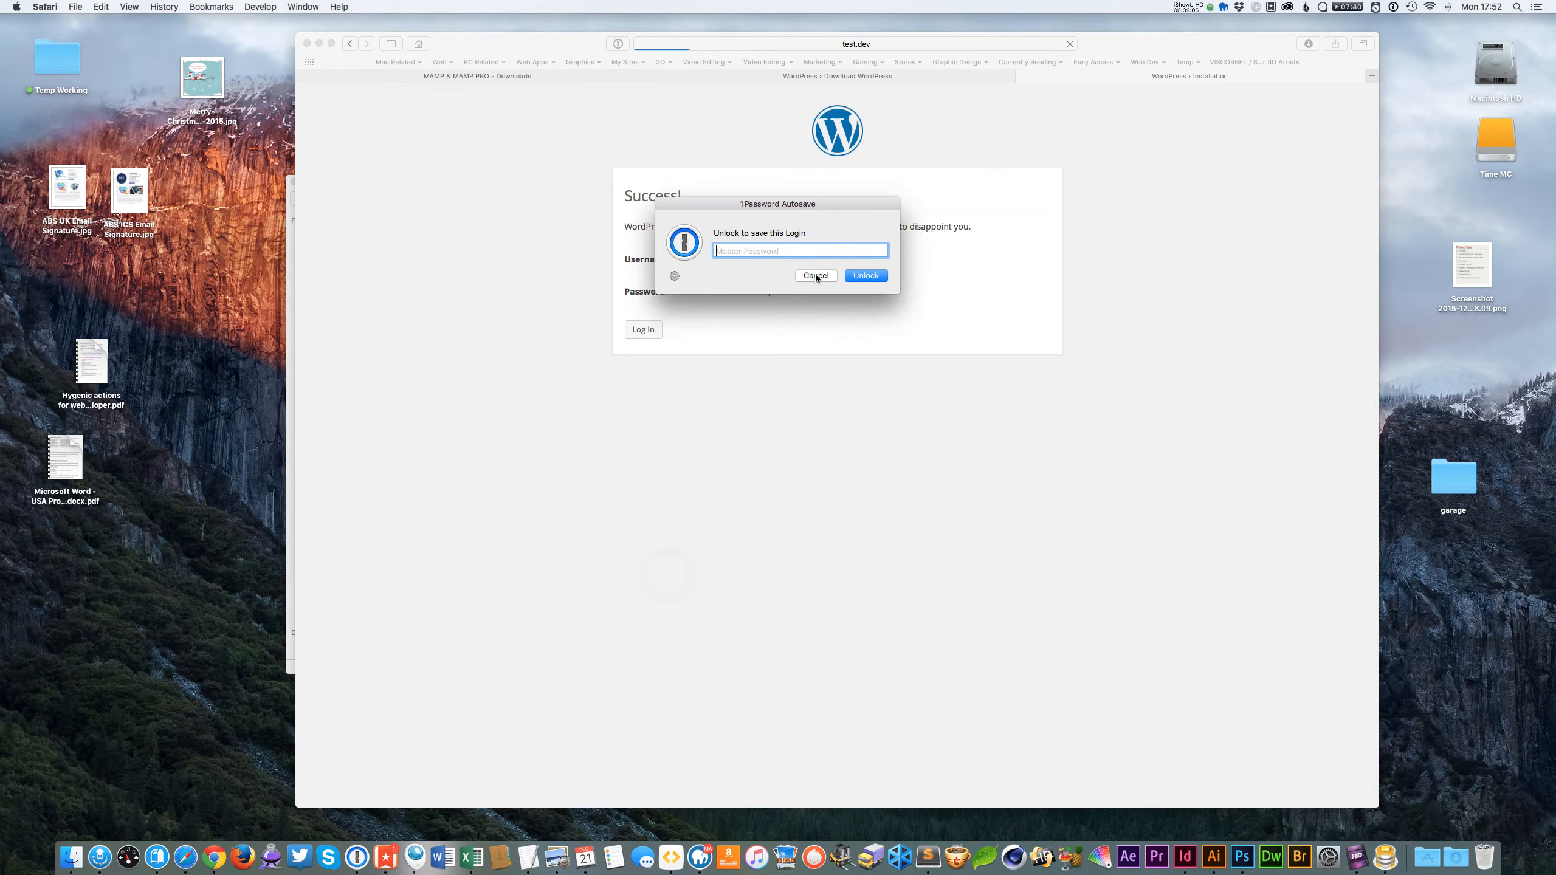
click(815, 275)
Log in to the new site with the admin username and password, dismissing the password-manager save prompt.
click(643, 331)
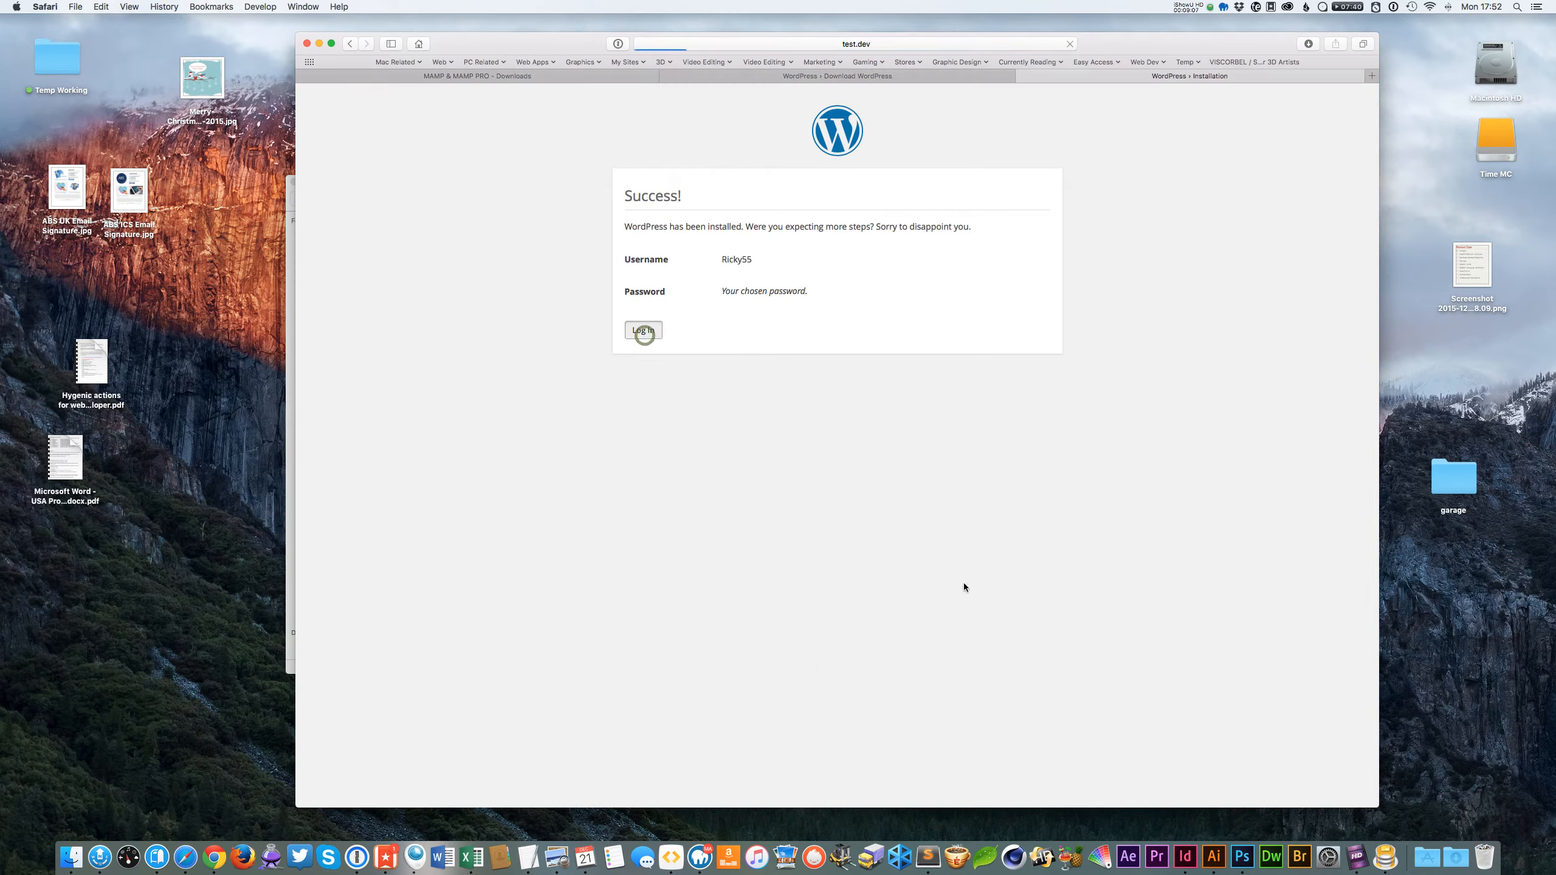
click(788, 288)
text(Ricky55)
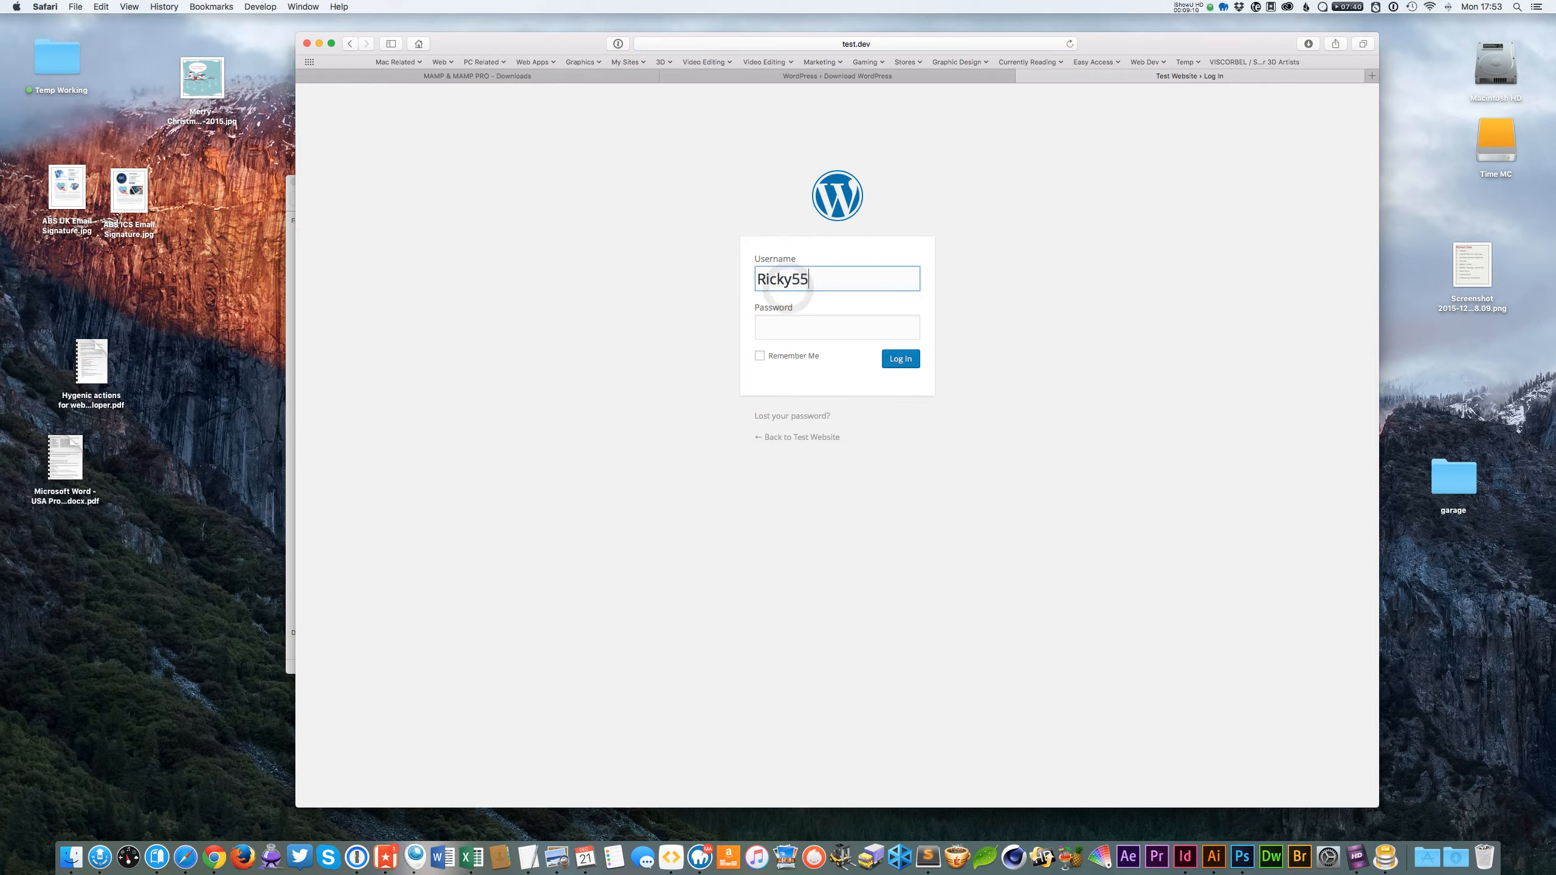
key(Tab)
key(super+v)
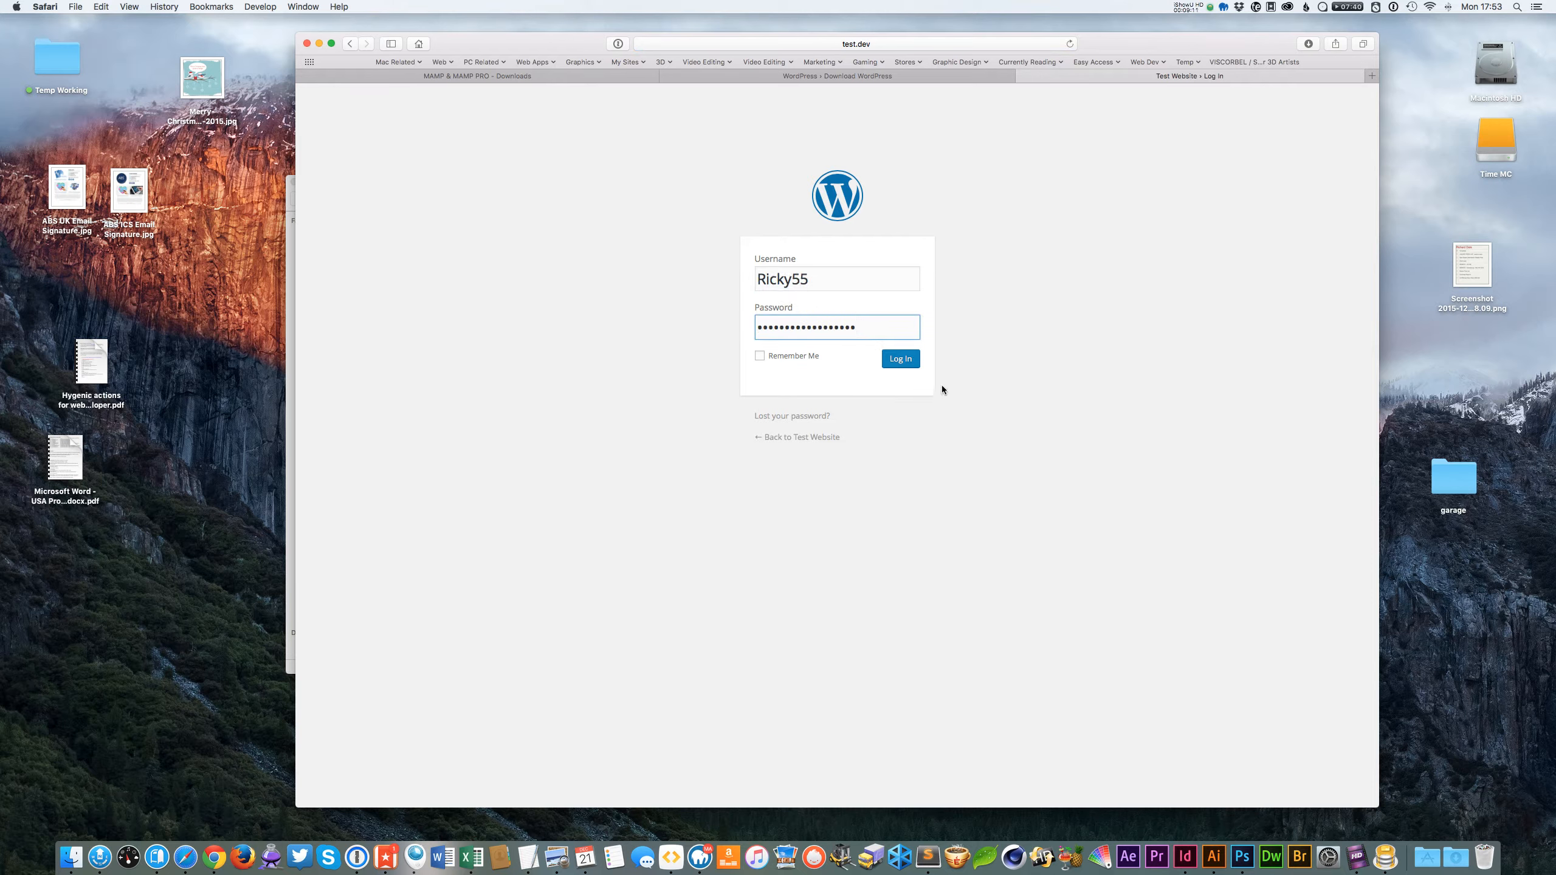
click(901, 359)
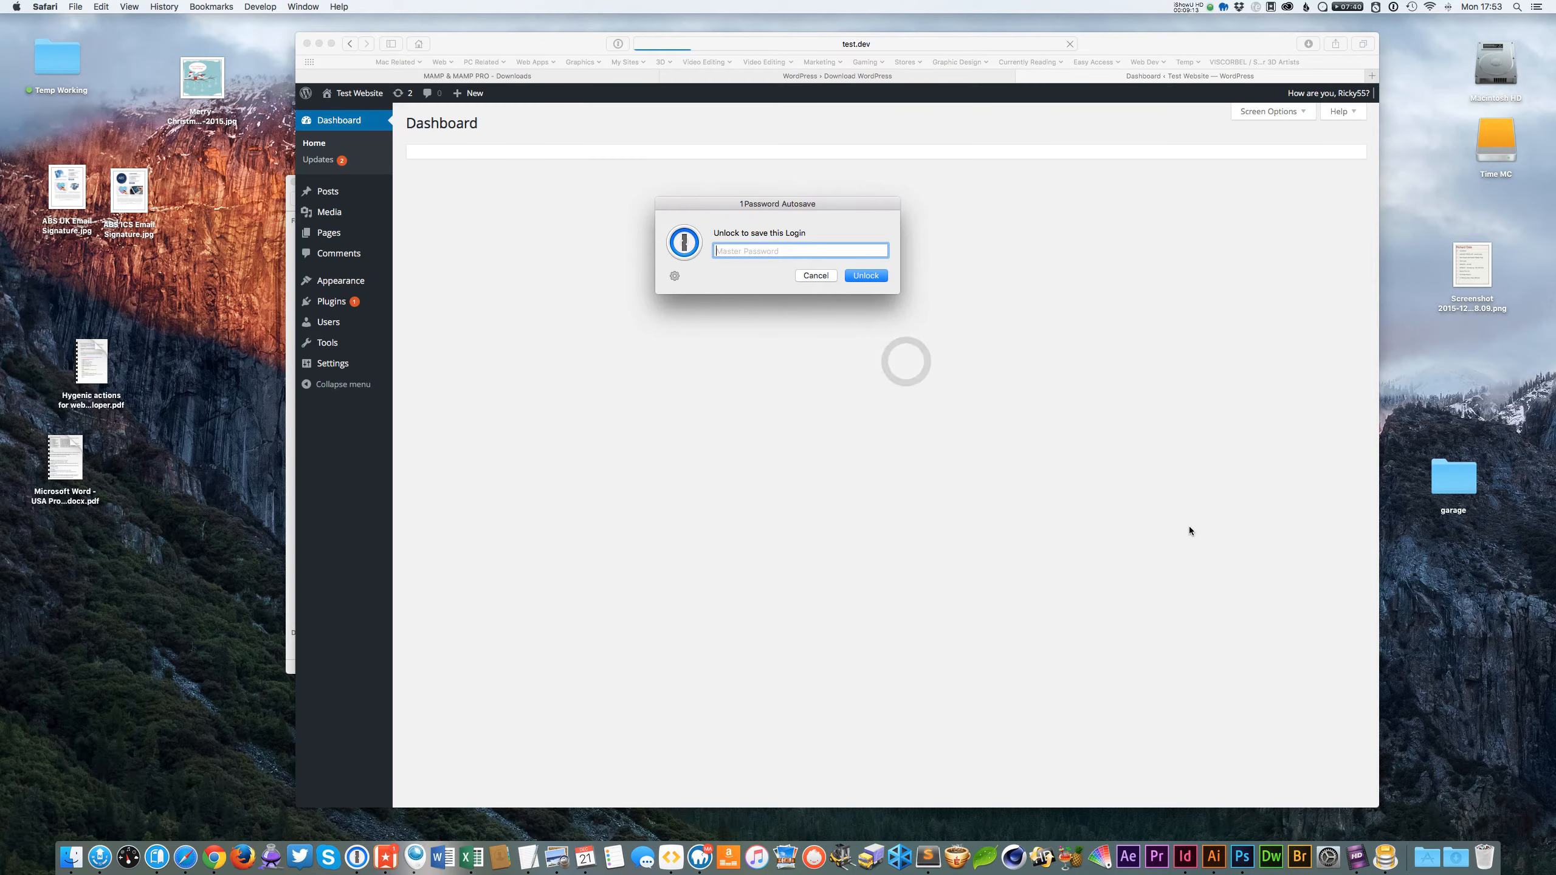
click(801, 277)
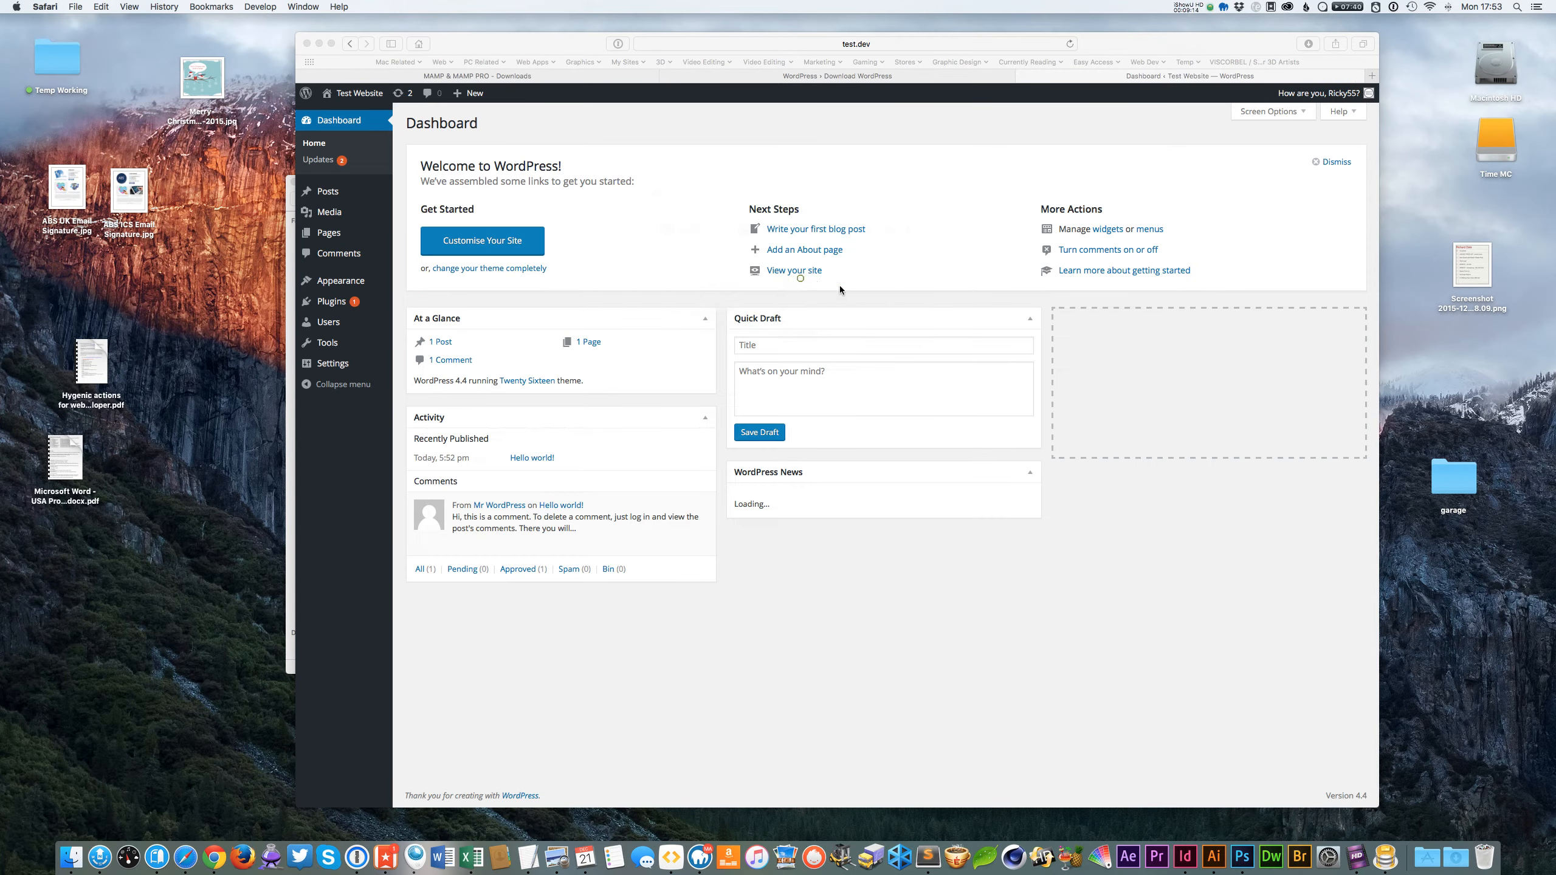
Dismiss the dashboard welcome panel and open the installed themes under Appearance.
click(318, 167)
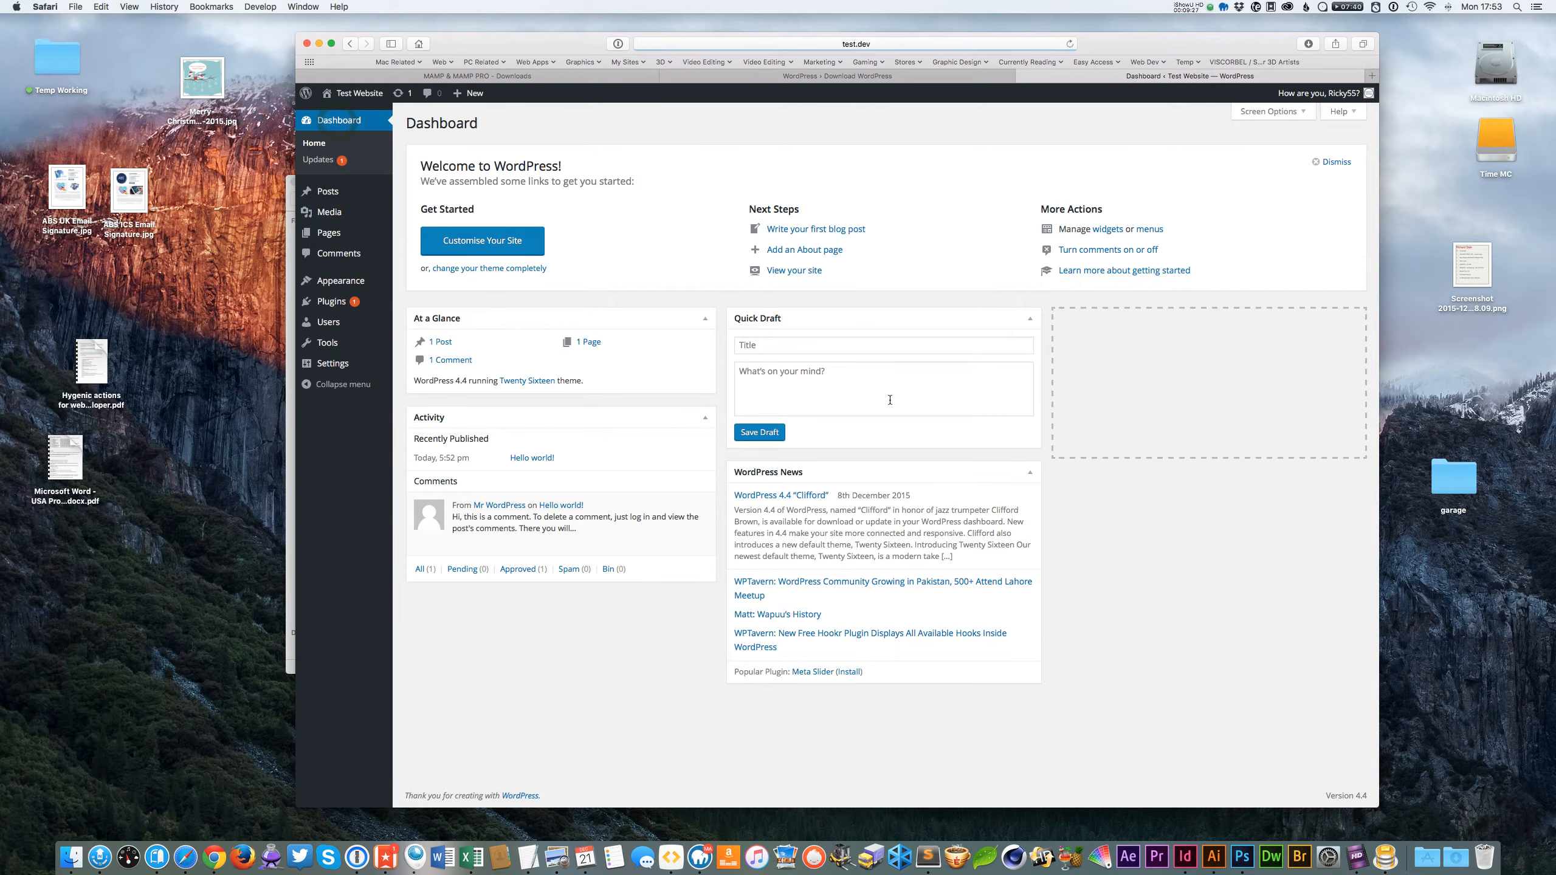
click(1334, 161)
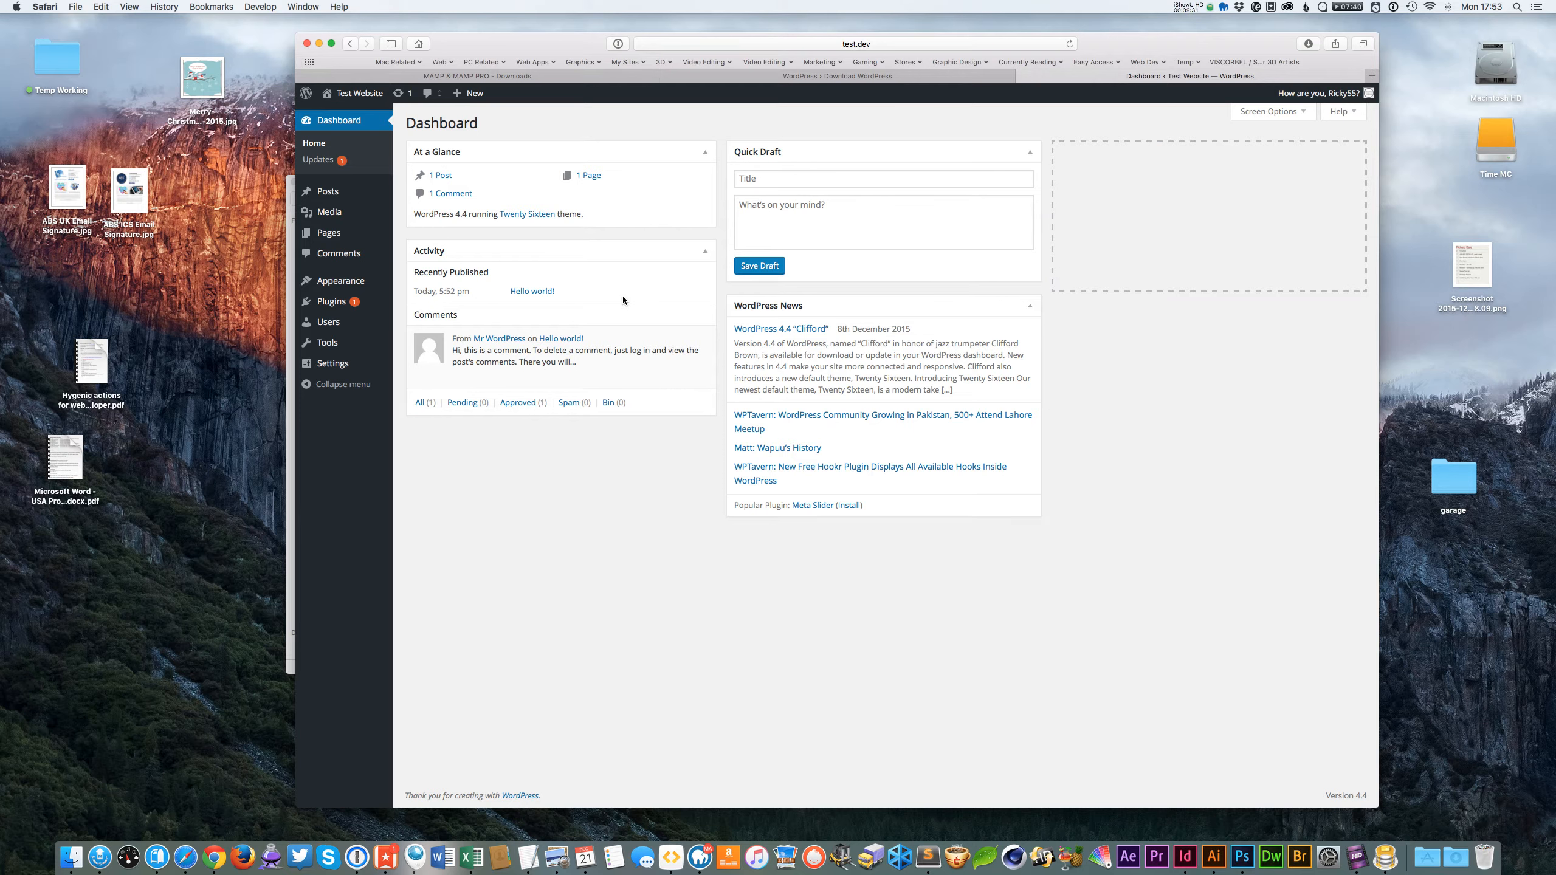
mouse_move(585, 359)
mouse_move(347, 288)
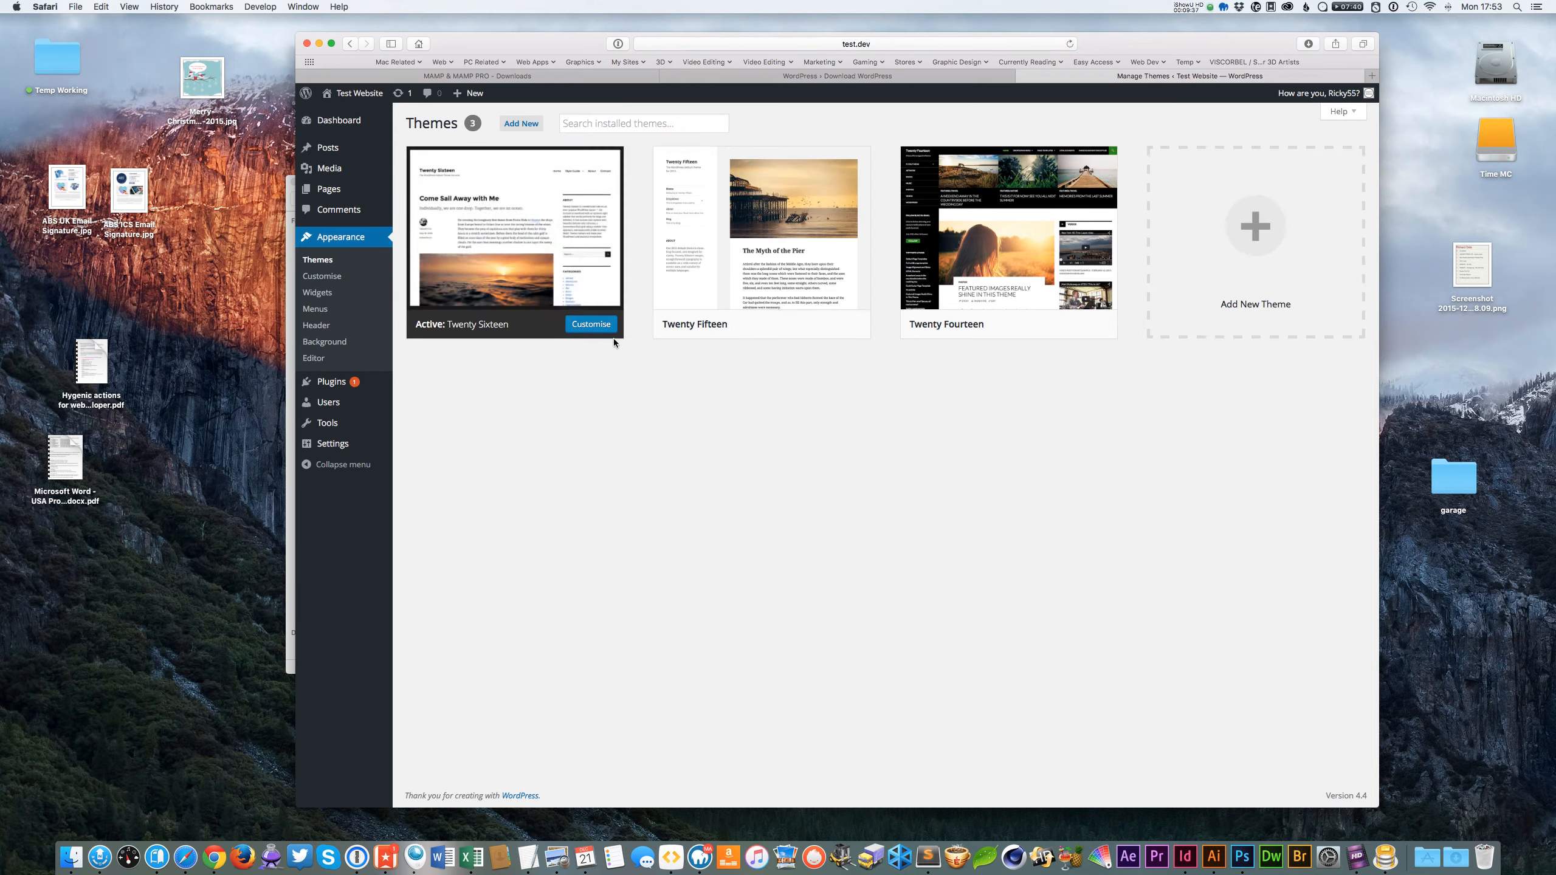
mouse_move(960, 336)
mouse_move(753, 295)
mouse_move(531, 303)
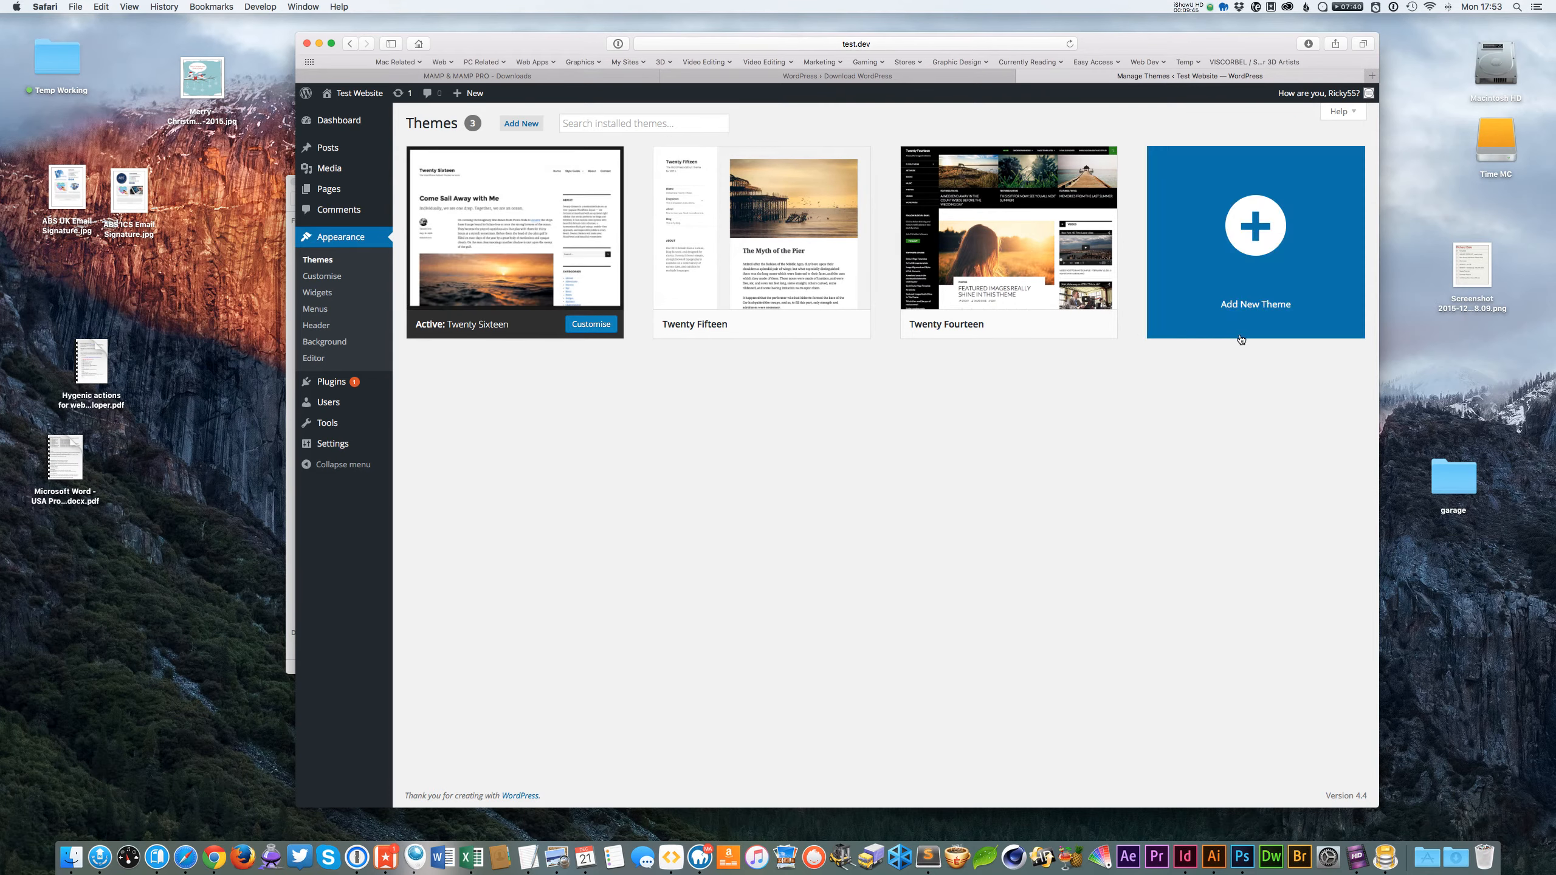
mouse_move(1059, 306)
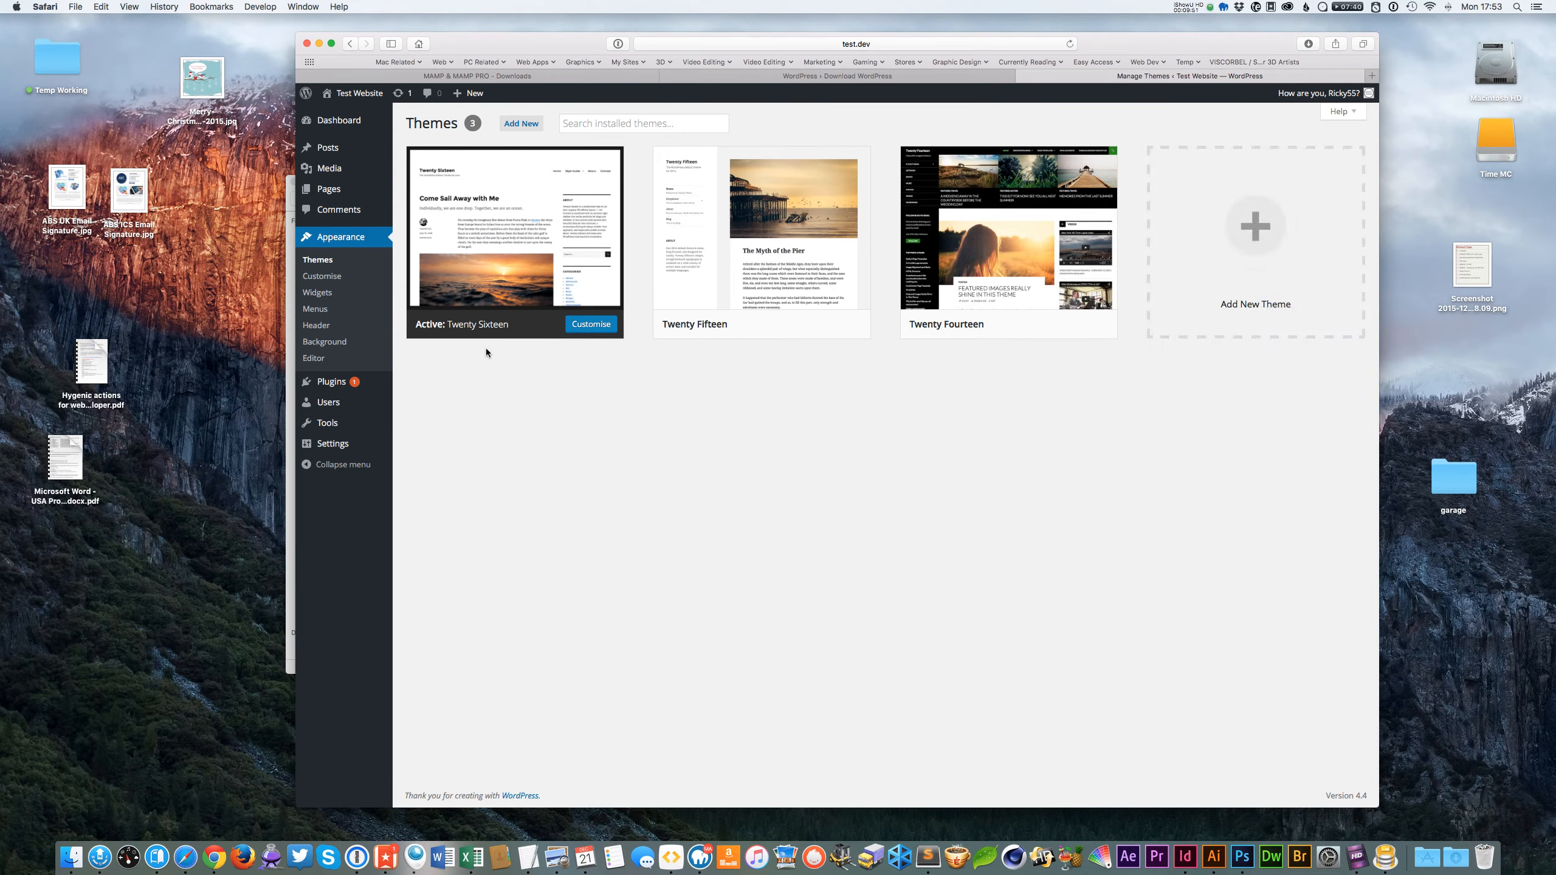
mouse_move(795, 251)
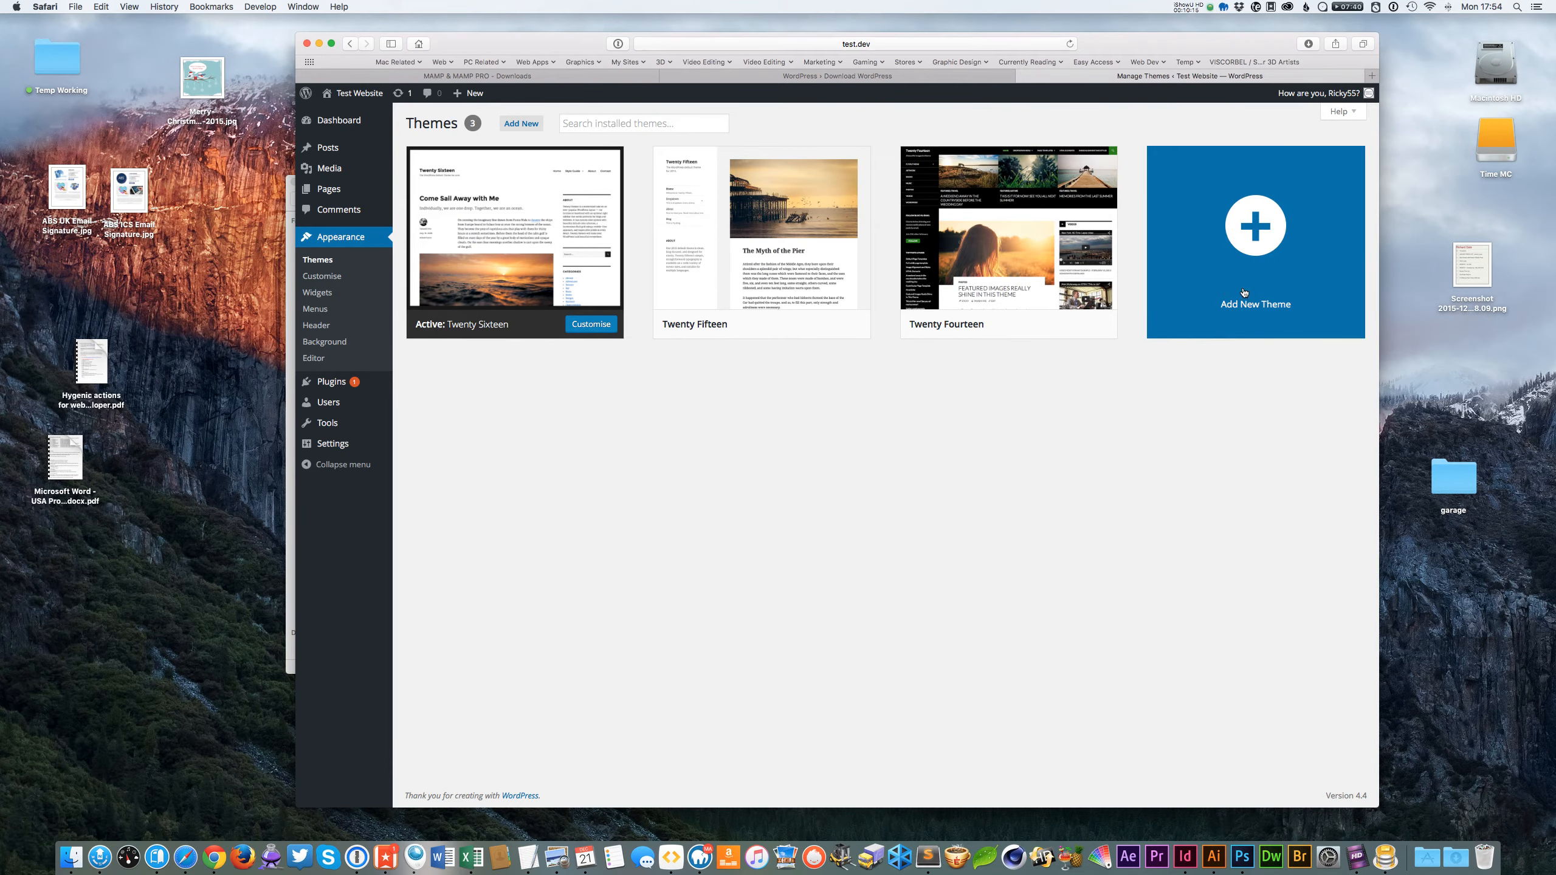
Switch to Finder and open the site's wp-content/themes folder.
click(534, 48)
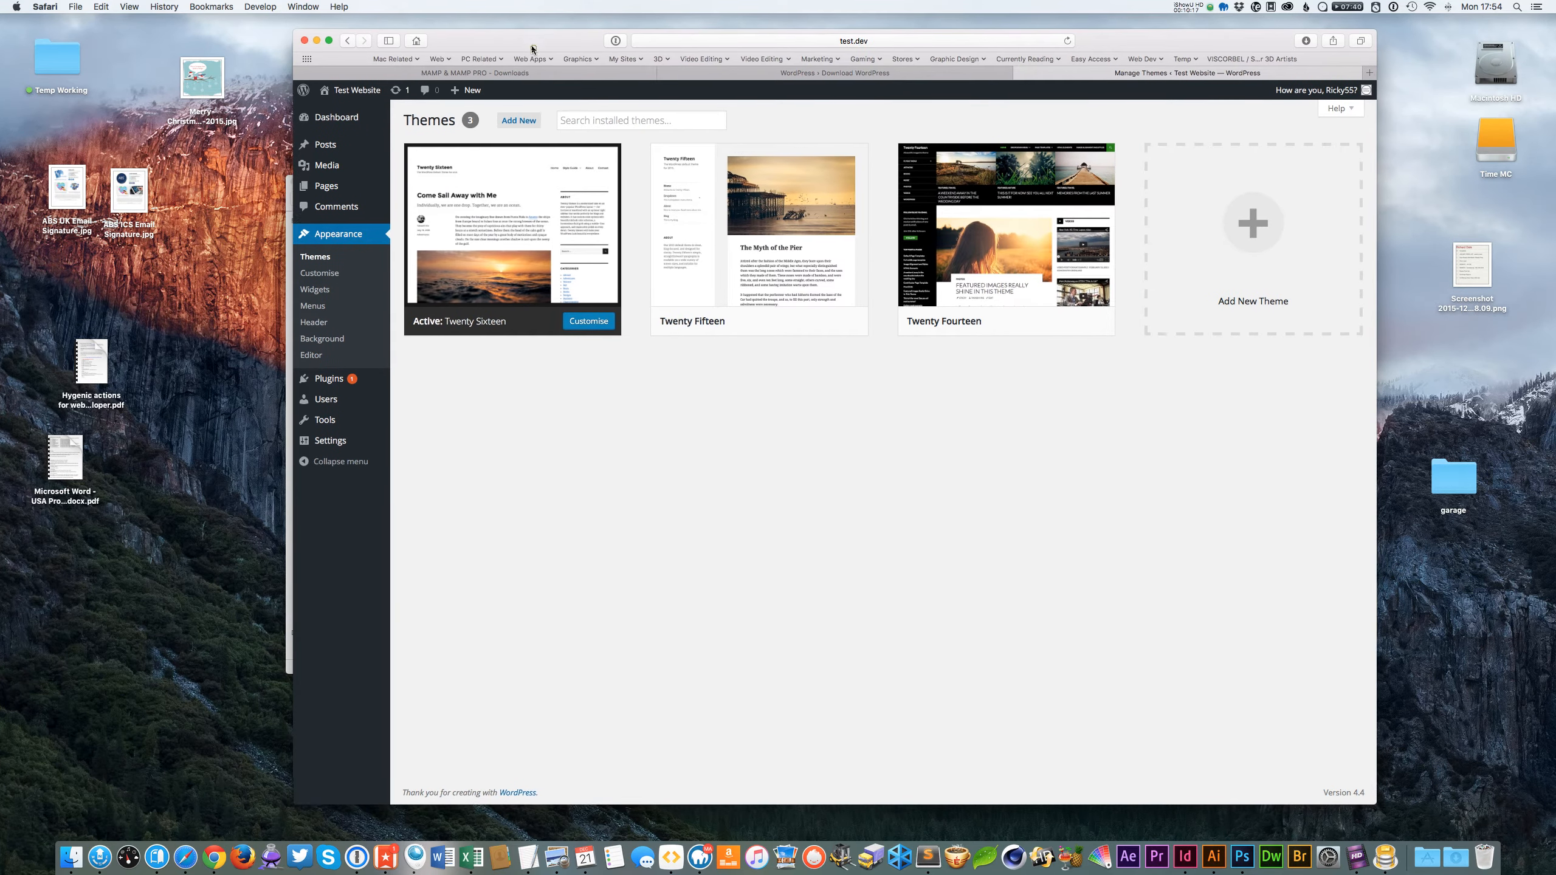
click(512, 44)
alt+click(513, 19)
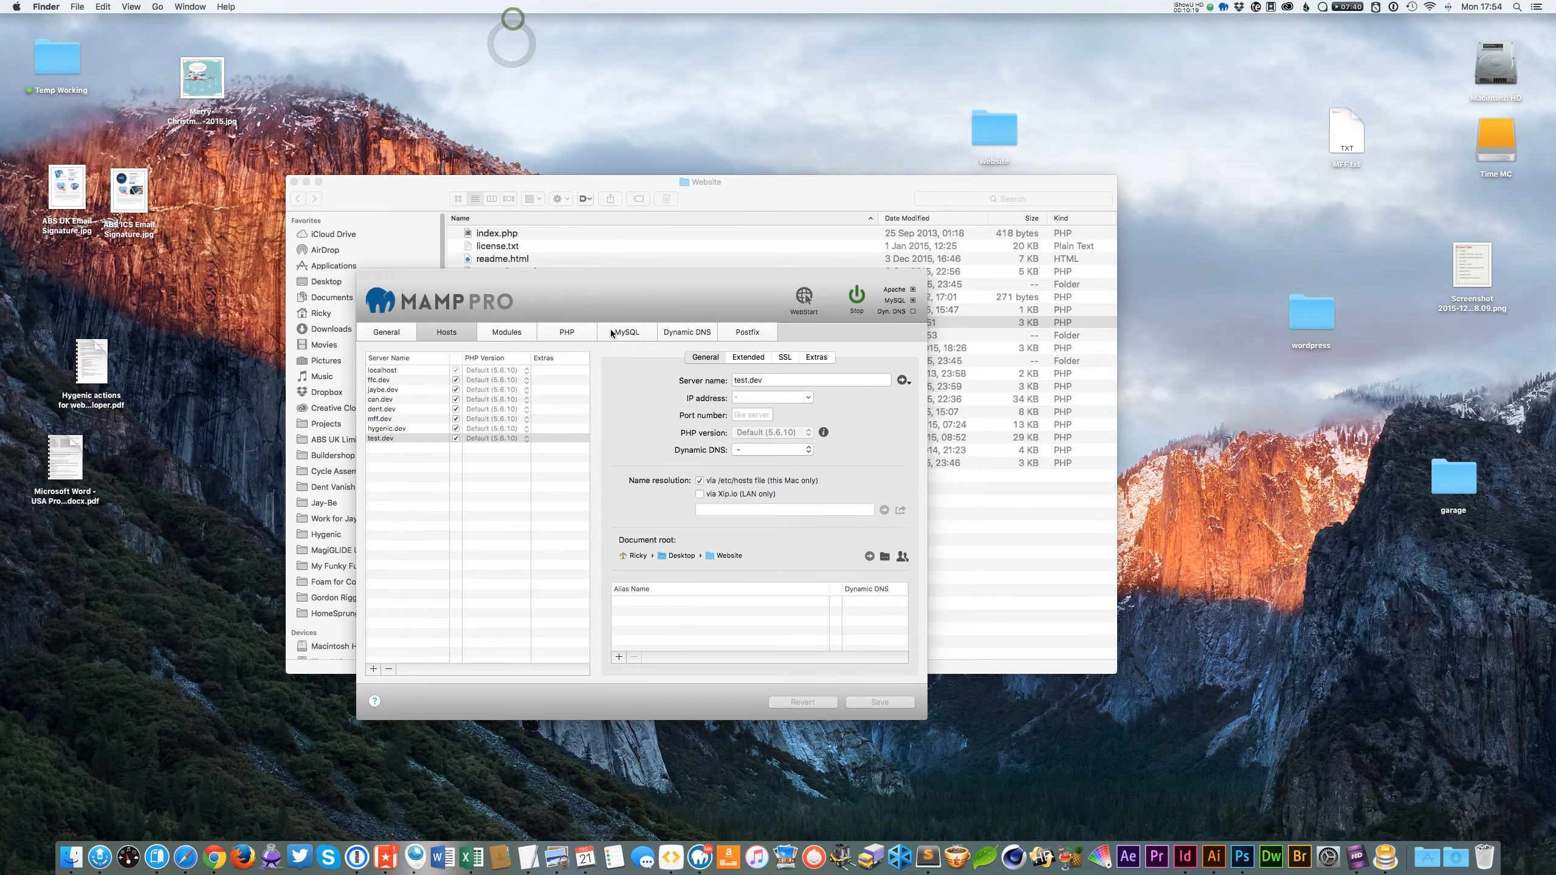
click(657, 299)
alt+click(366, 105)
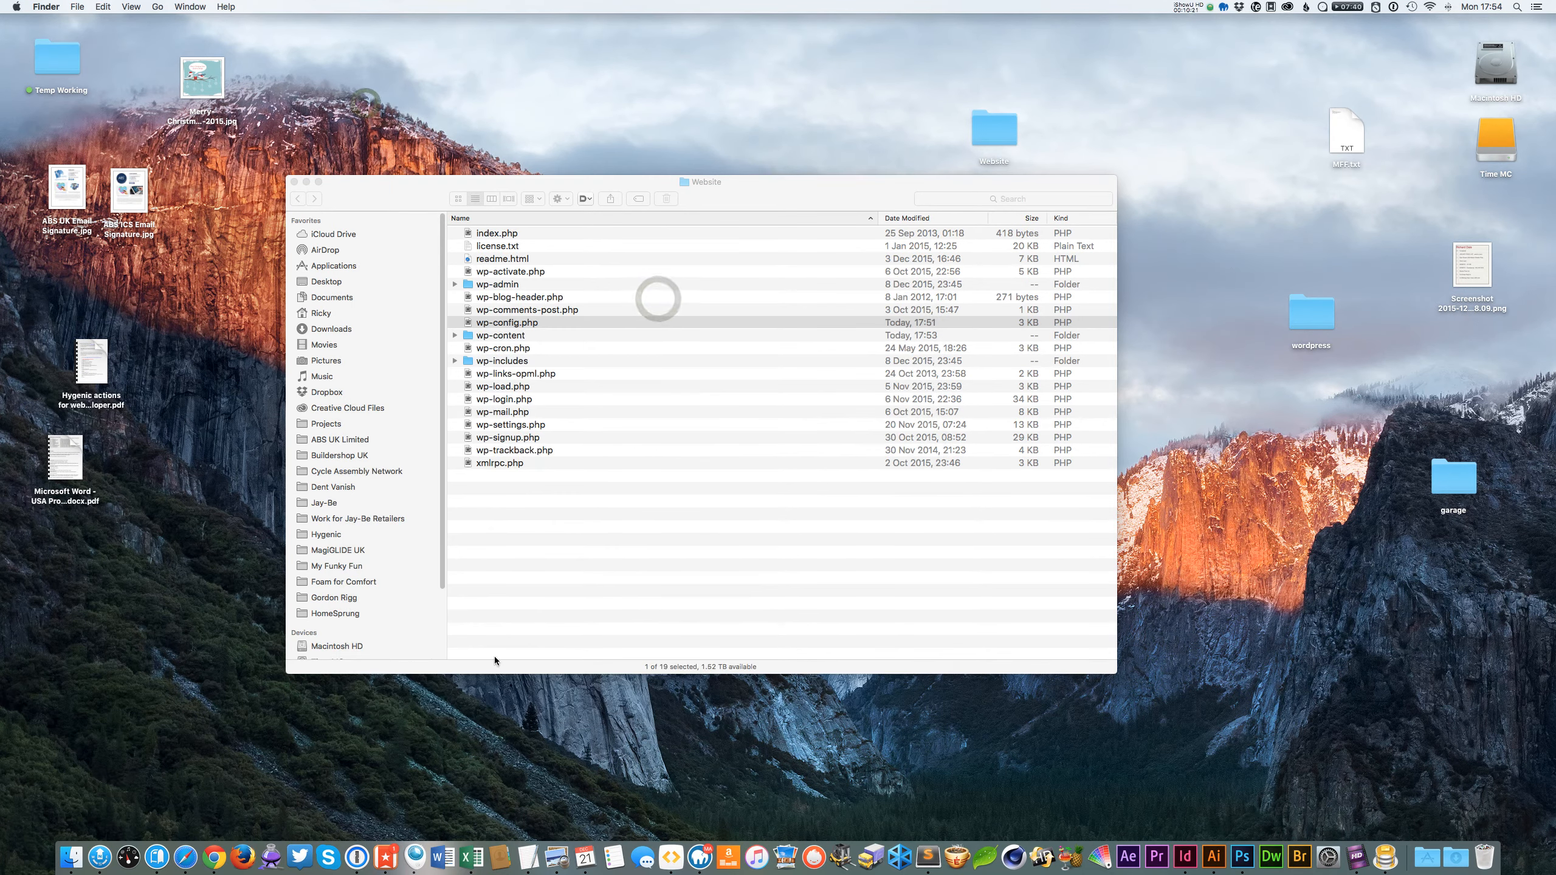
click(823, 198)
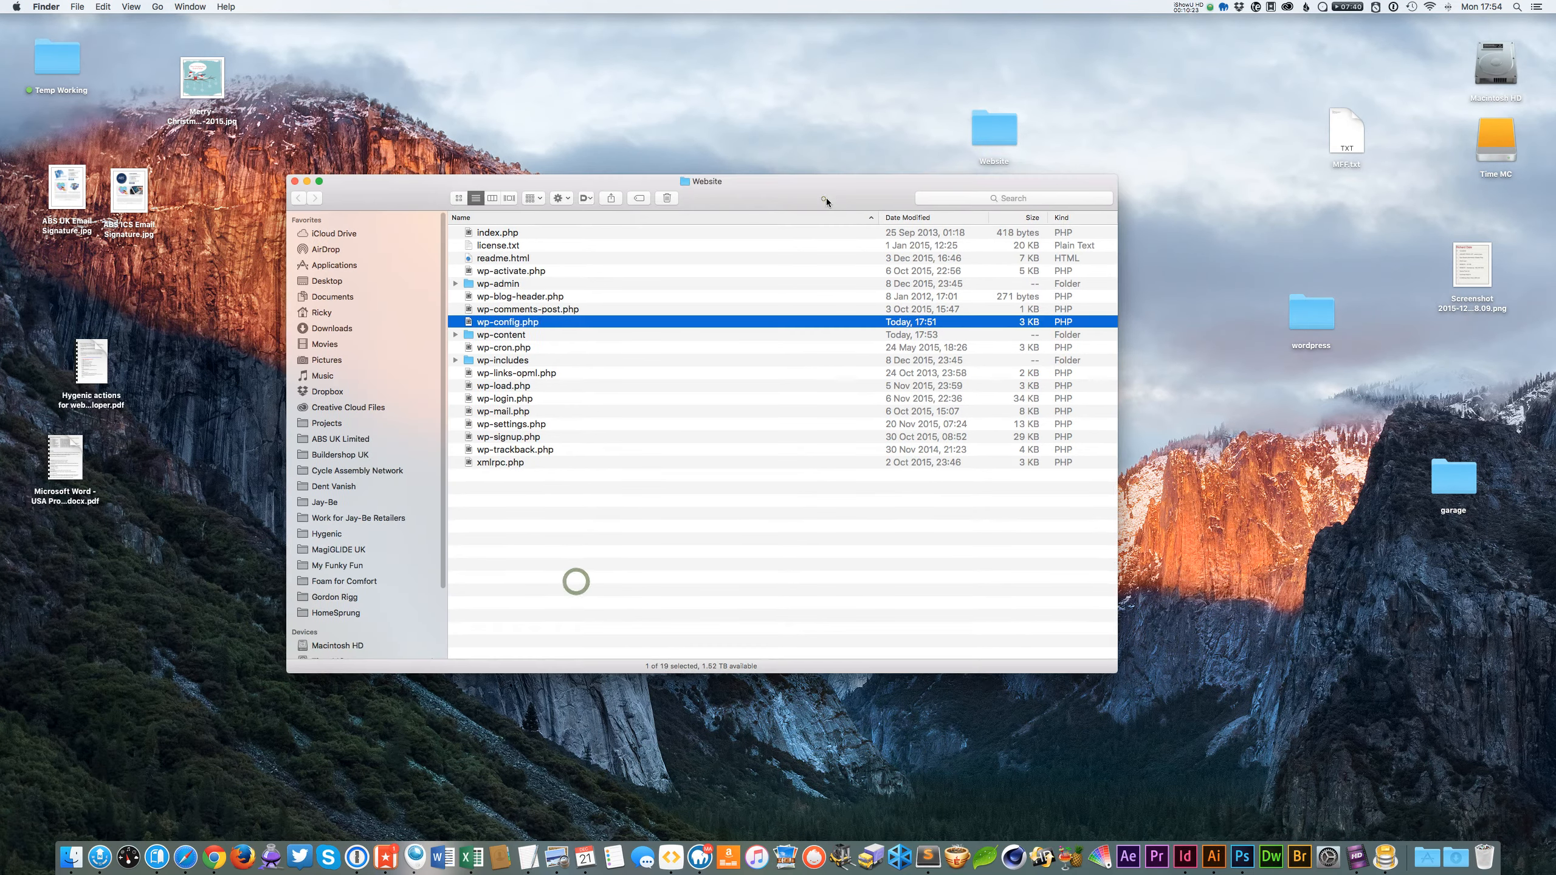
drag(868, 188, 871, 197)
click(586, 512)
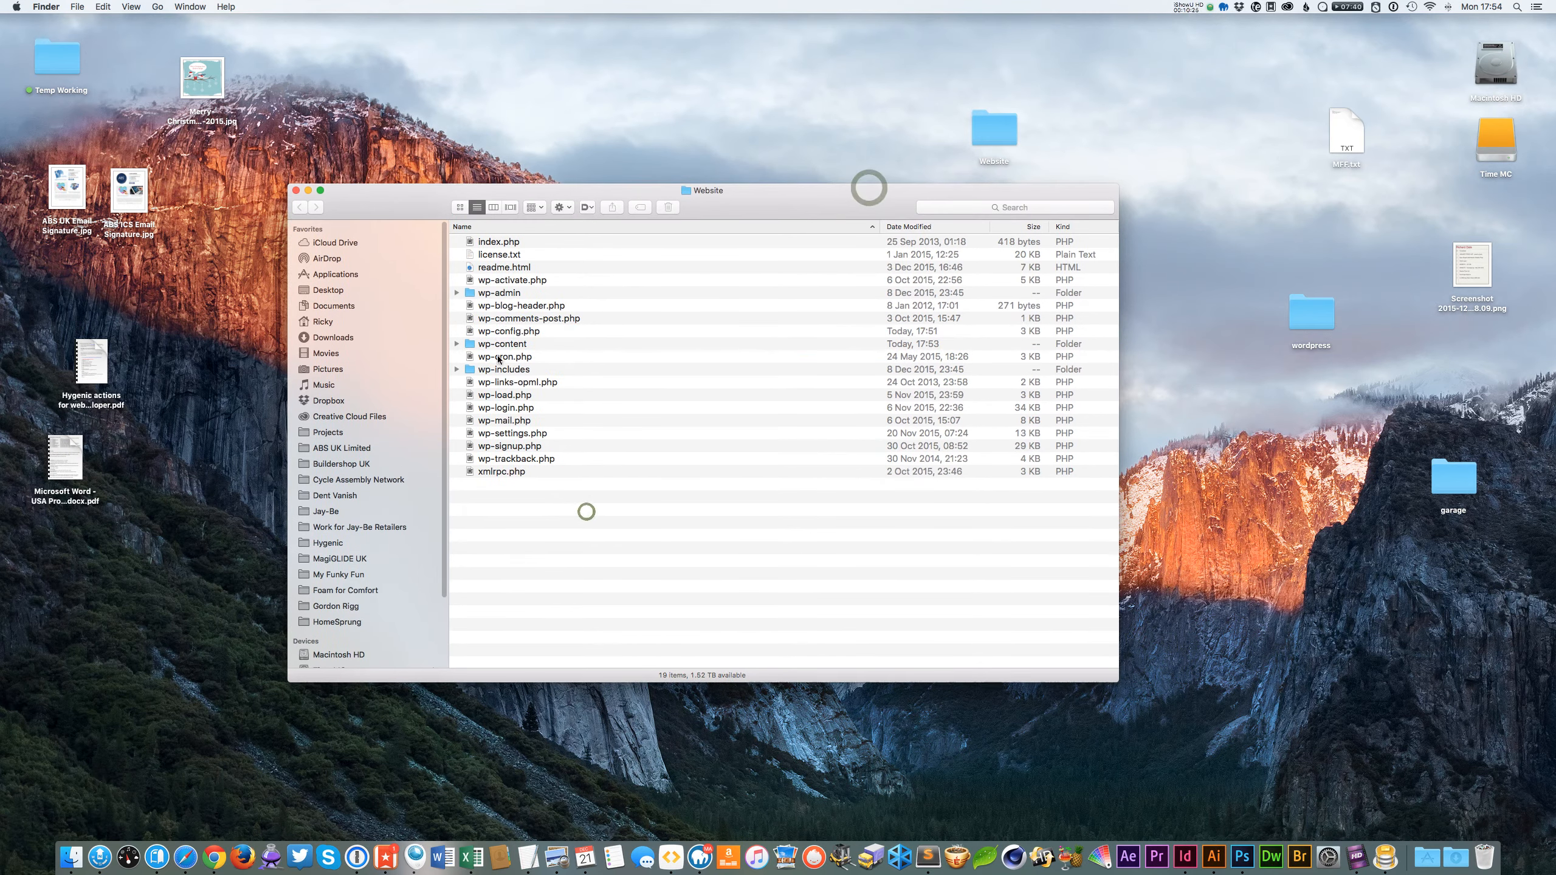
click(540, 345)
double_click(541, 345)
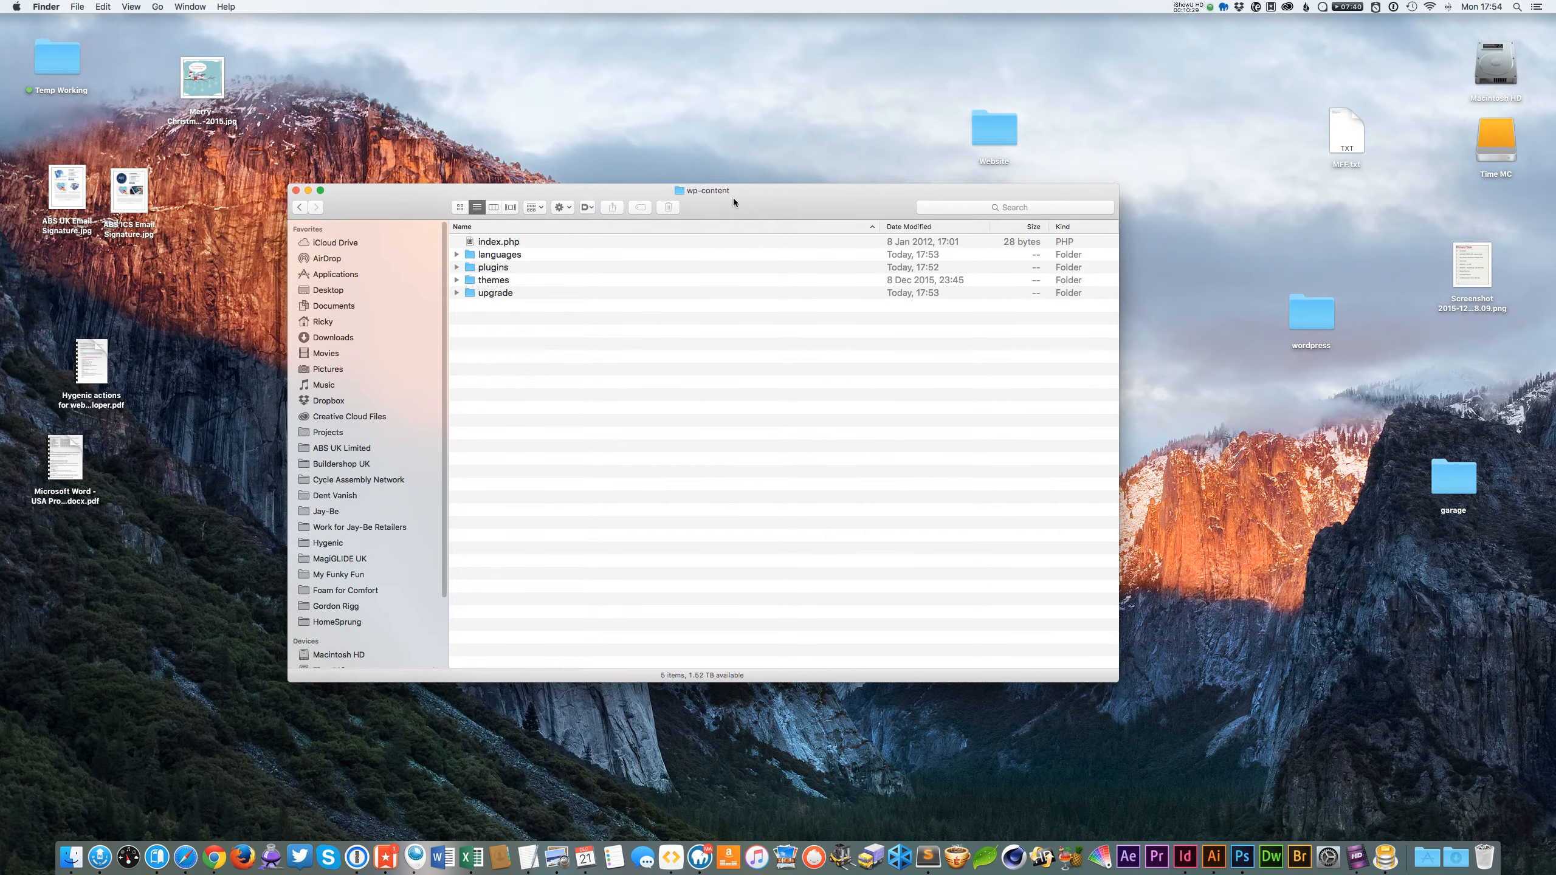
click(500, 344)
double_click(507, 279)
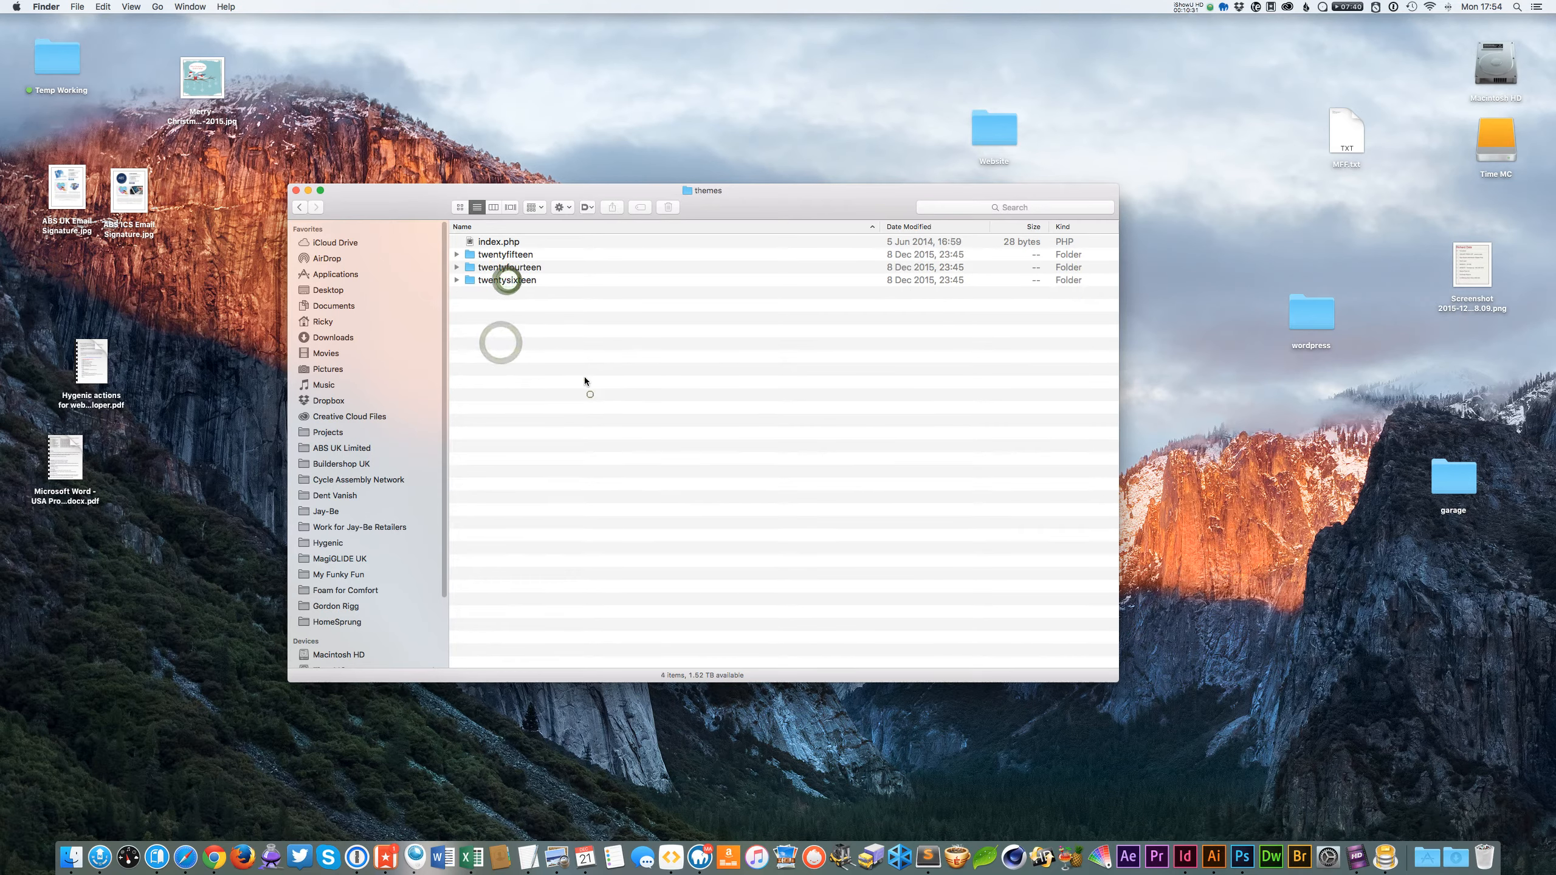
Move the garage theme folder from the desktop into the themes folder.
drag(552, 257, 622, 332)
click(637, 438)
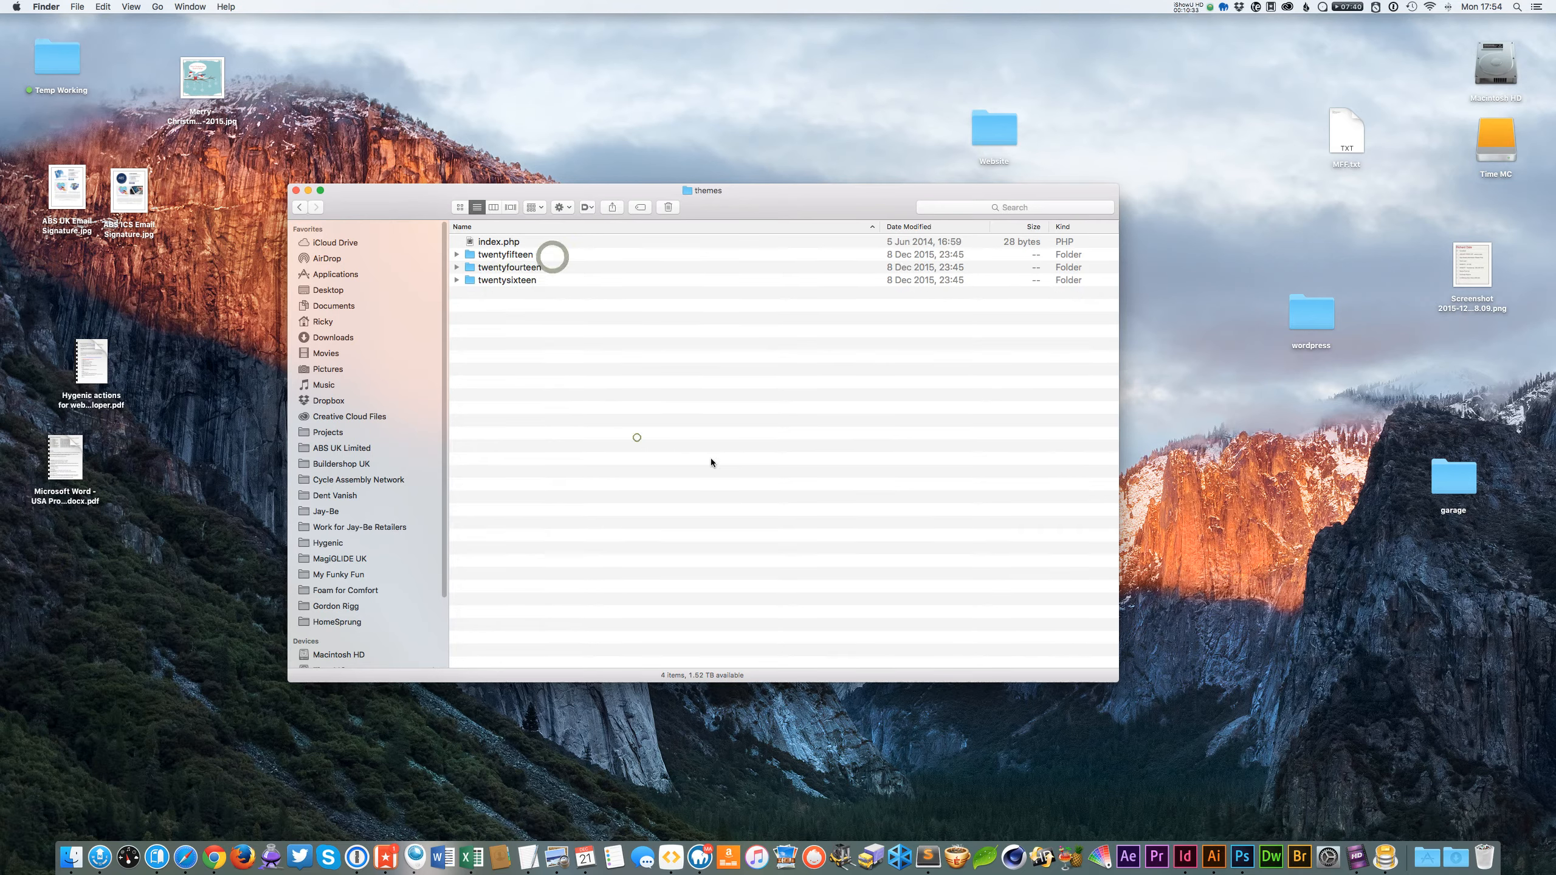
click(719, 487)
click(683, 494)
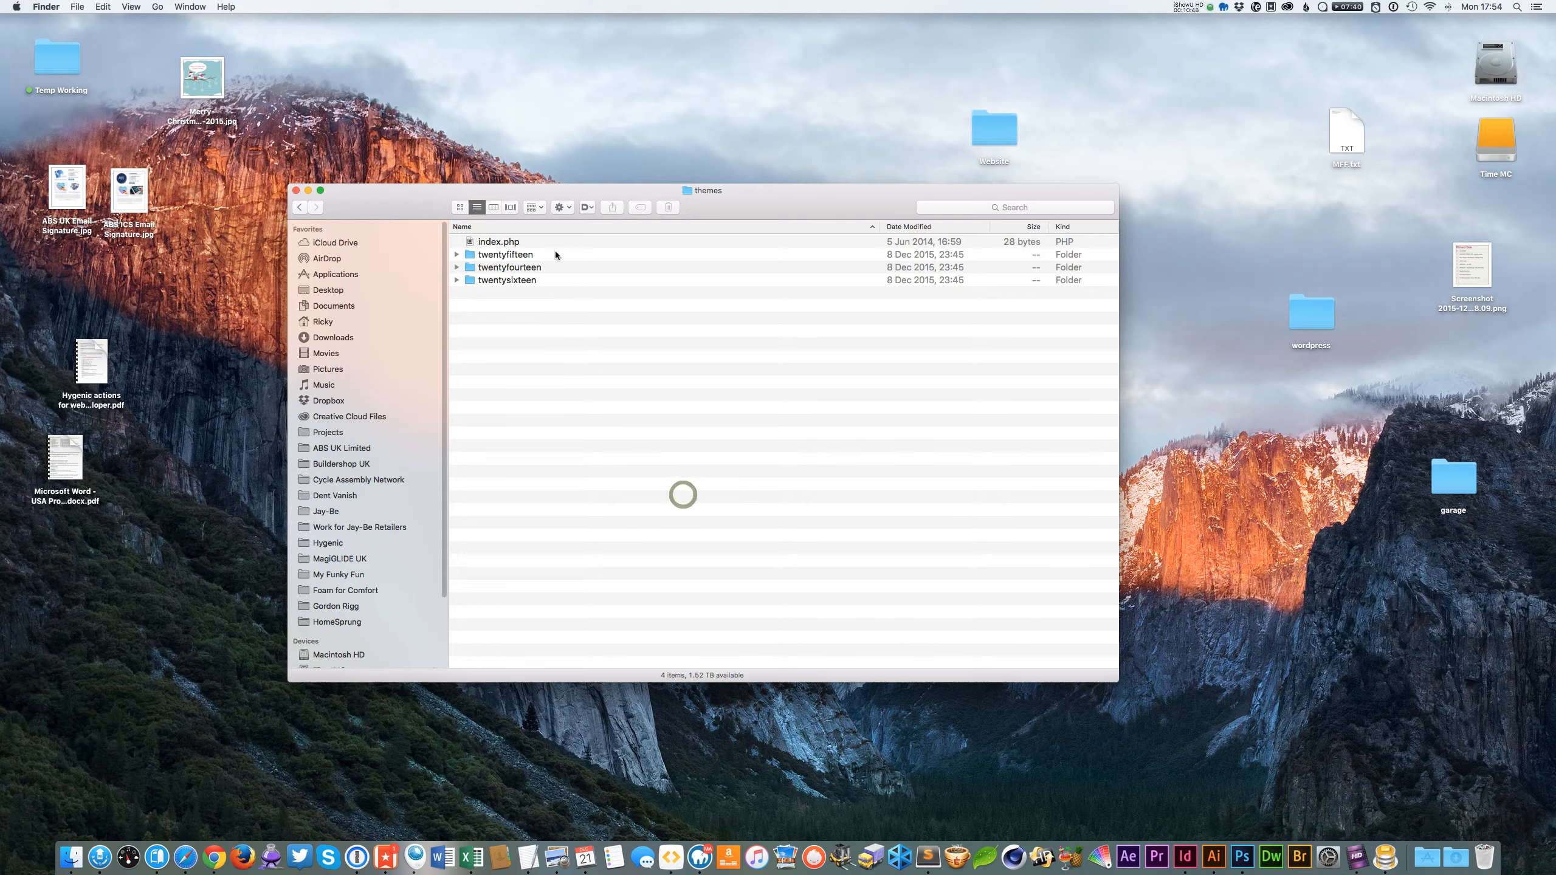
click(554, 314)
drag(1445, 488, 1392, 471)
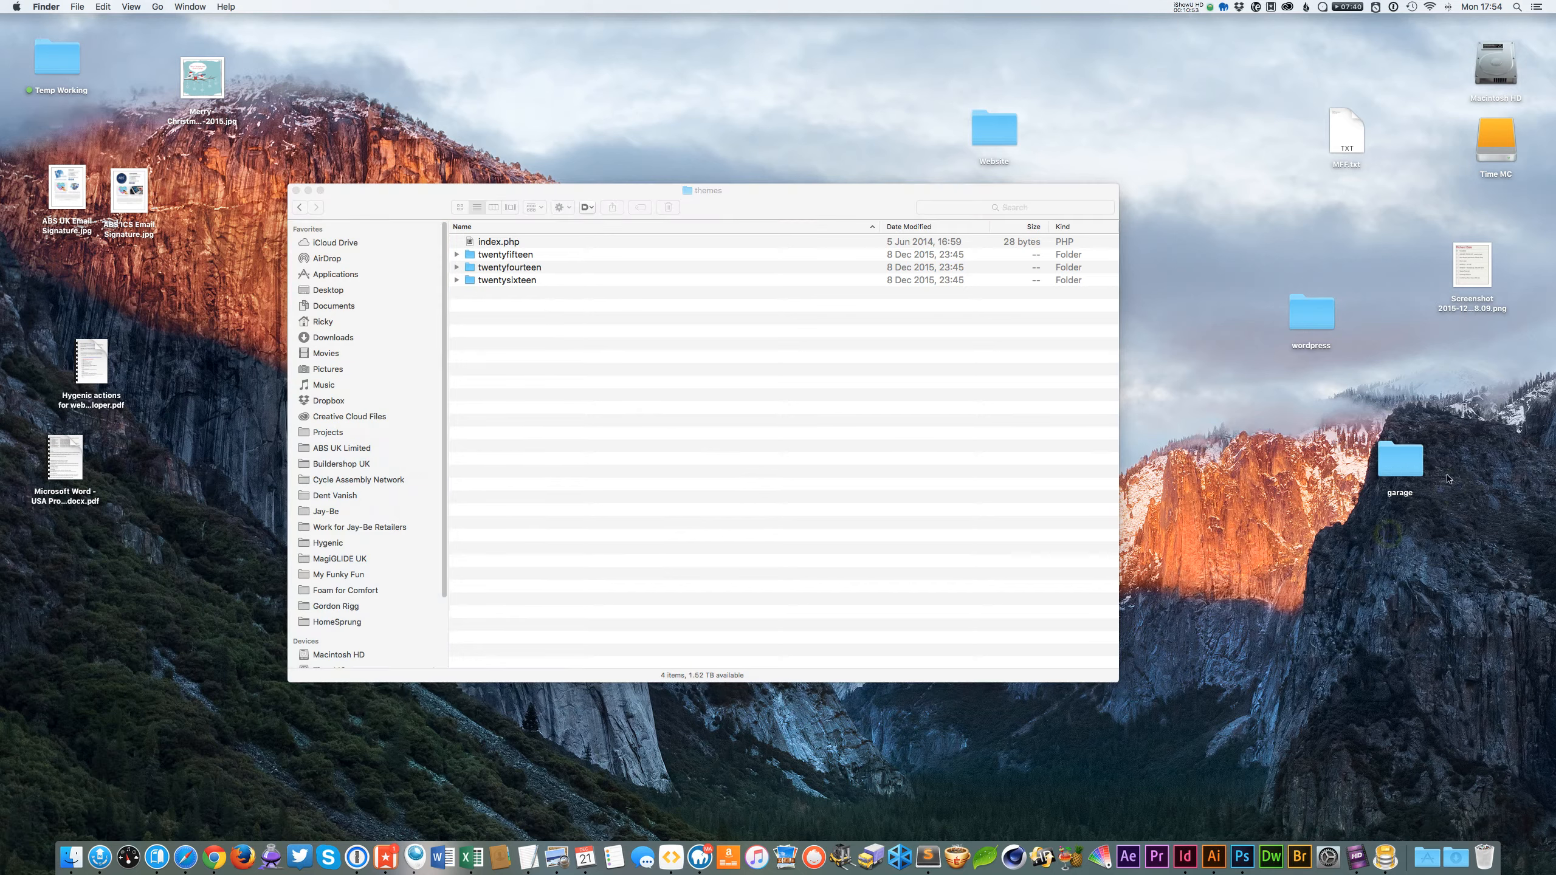
drag(1395, 463, 659, 445)
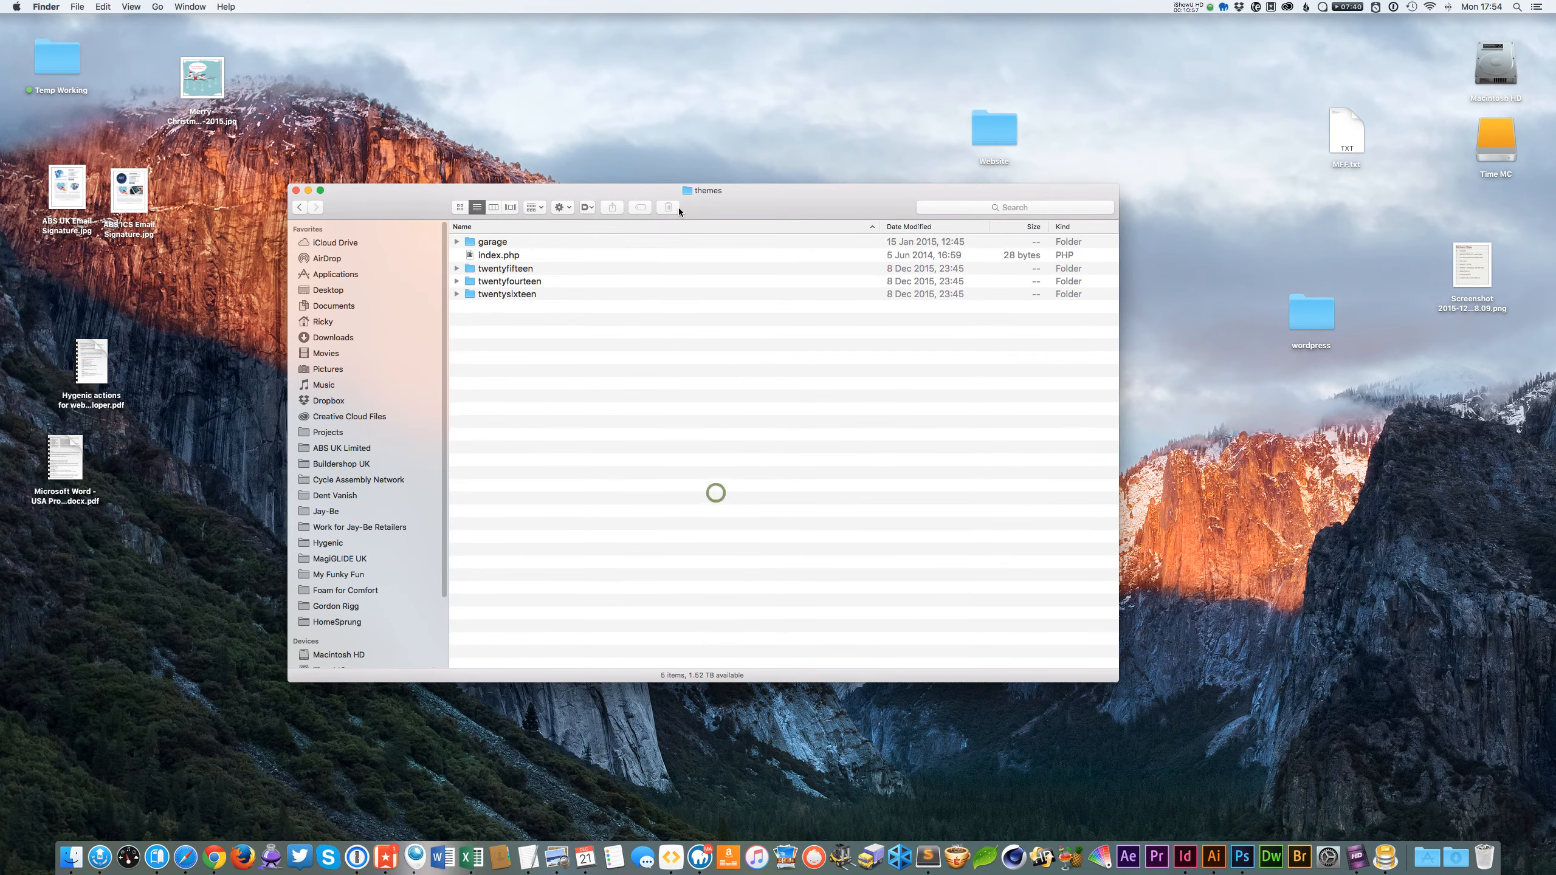
click(648, 439)
Return to the browser, reload the Themes page and activate the Garage theme.
click(167, 849)
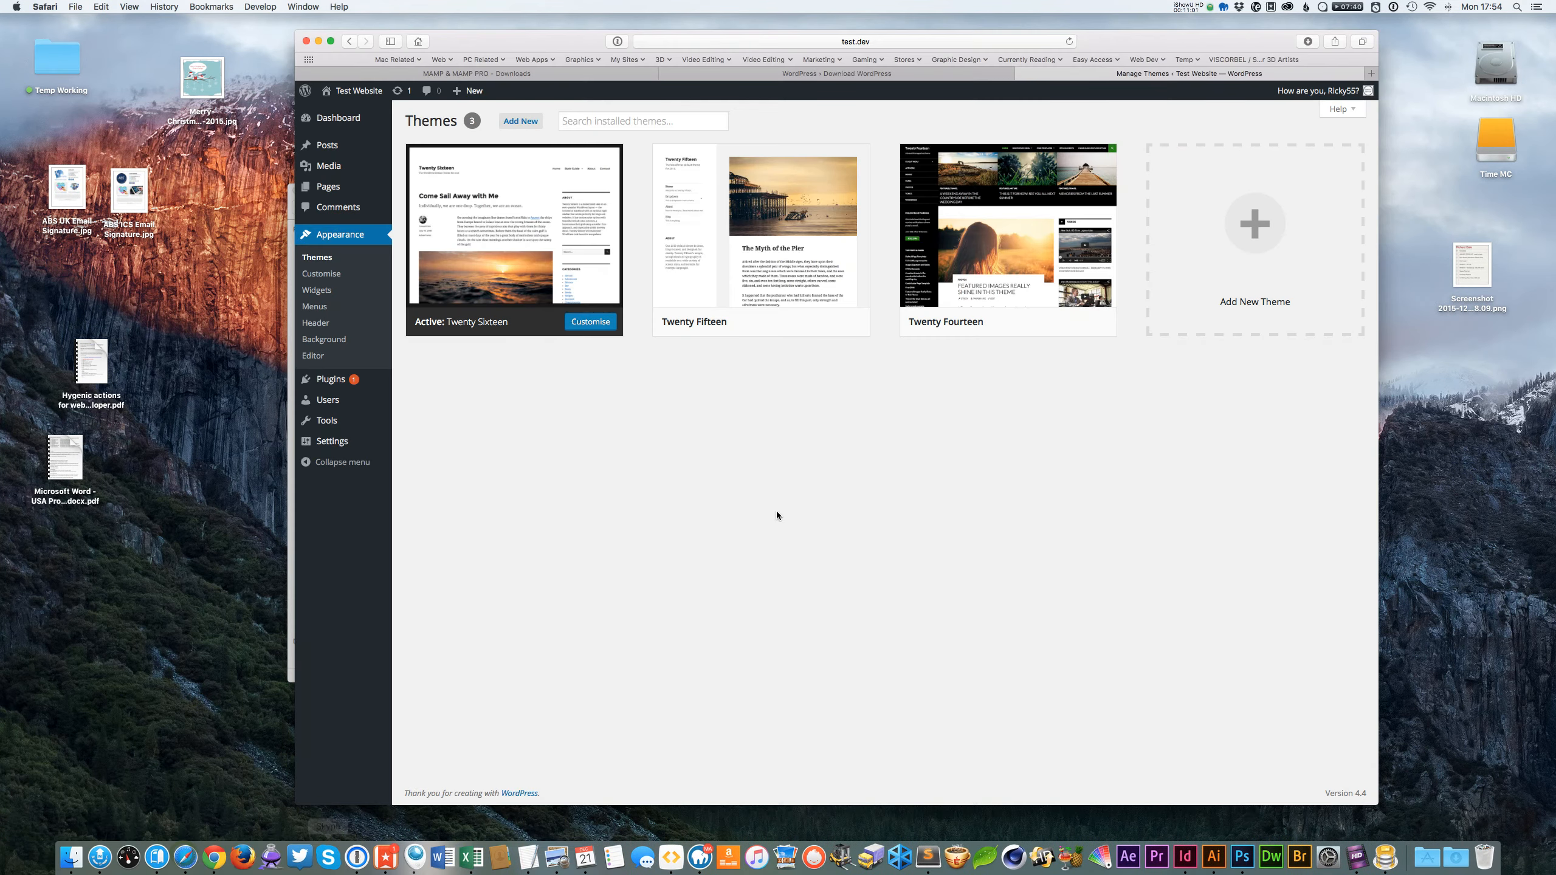
right_click(690, 451)
click(766, 473)
mouse_move(724, 248)
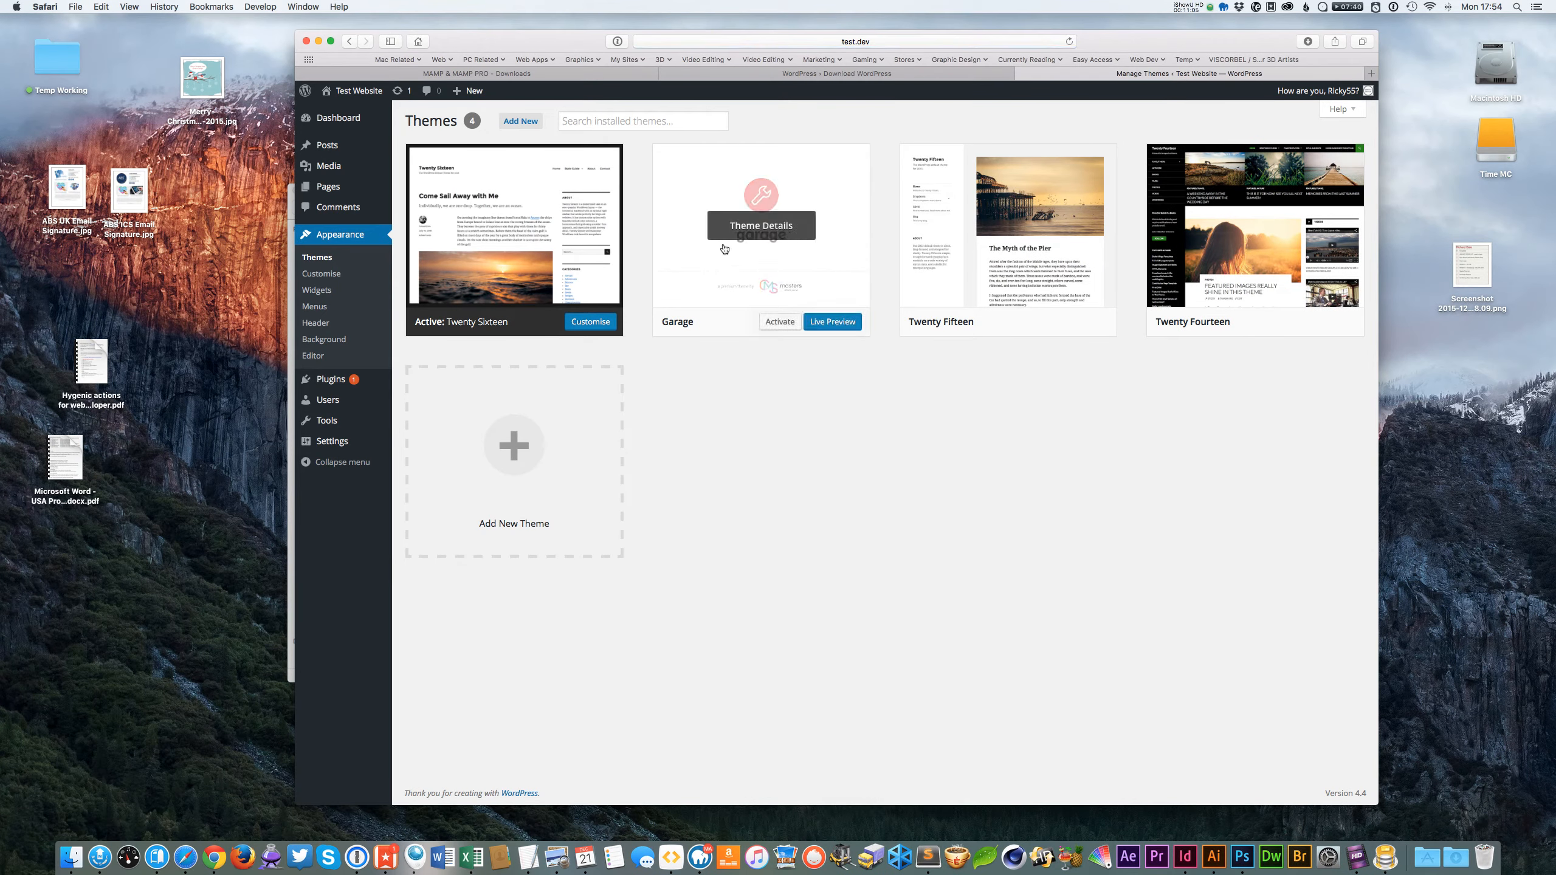
click(776, 322)
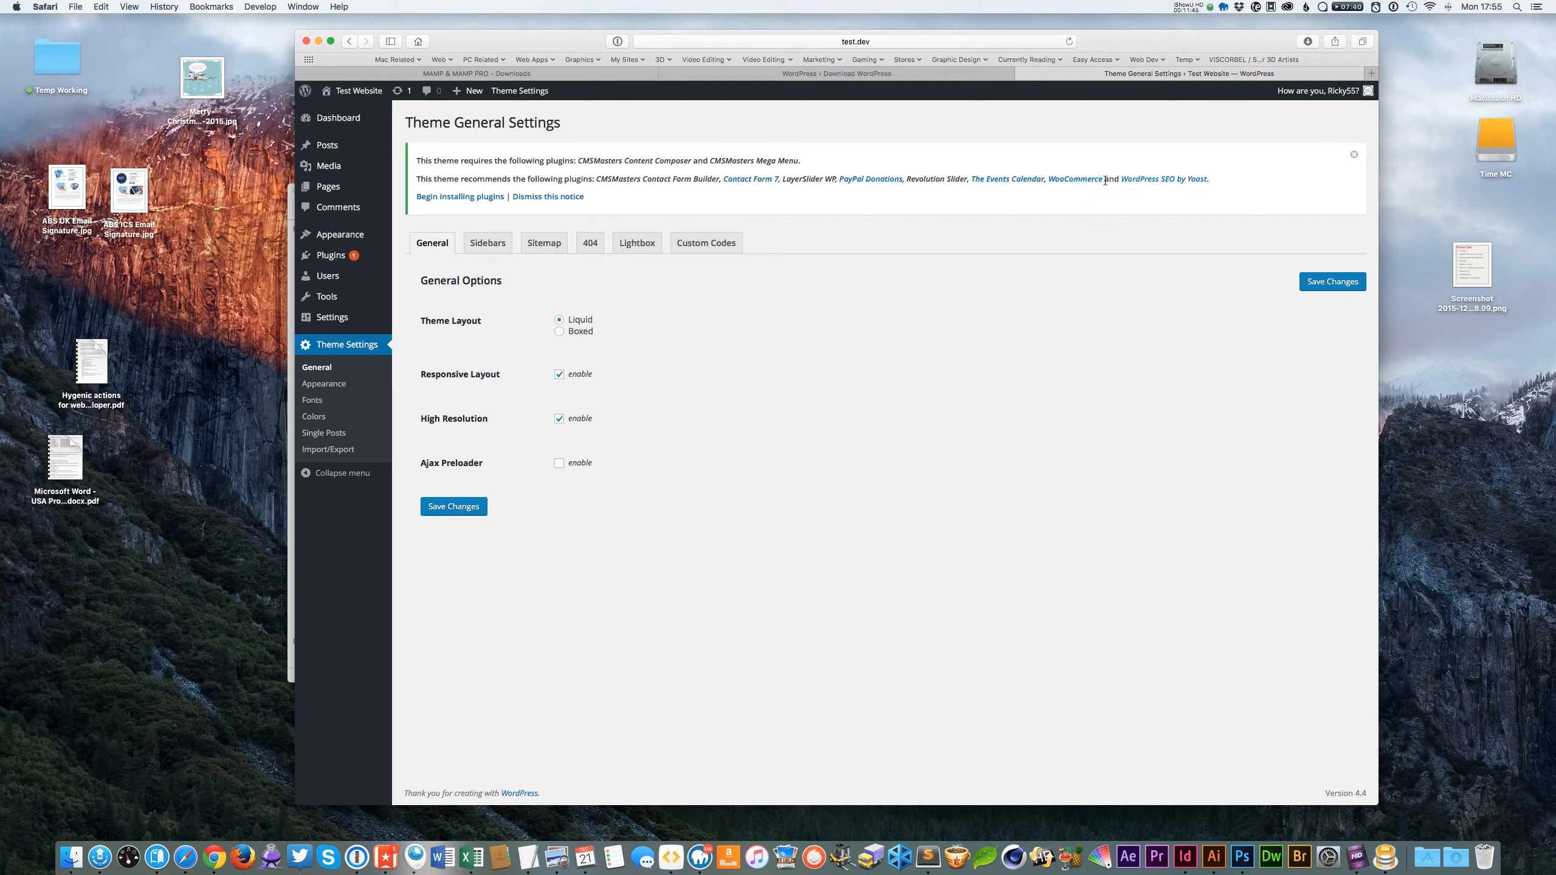
Delete the Hello Dolly and Akismet plugins from the Plugins page, confirming each deletion.
click(335, 260)
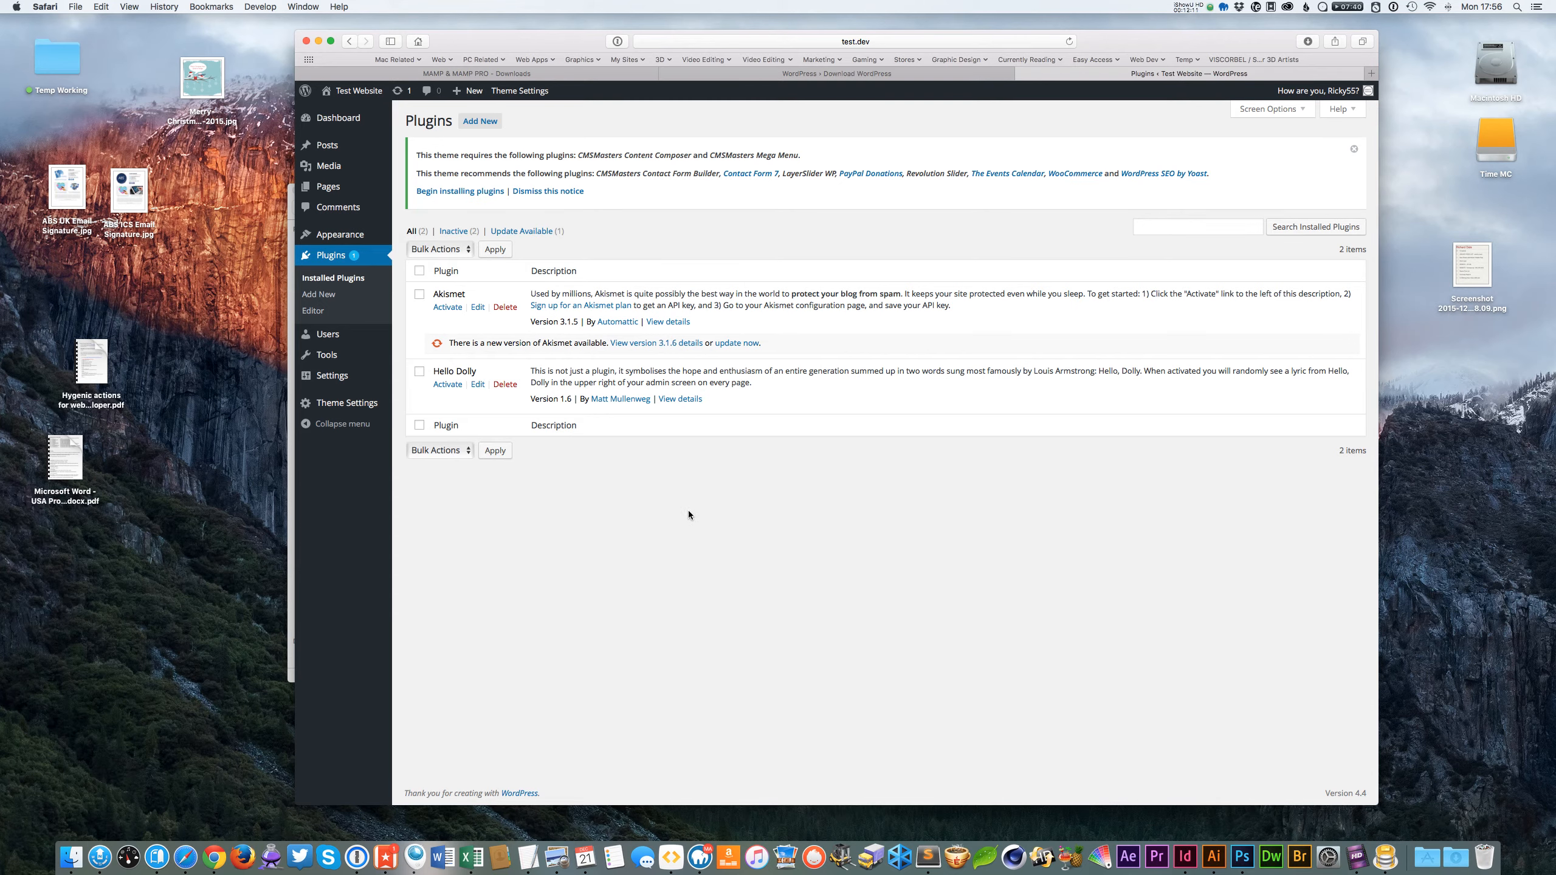
click(690, 537)
click(513, 384)
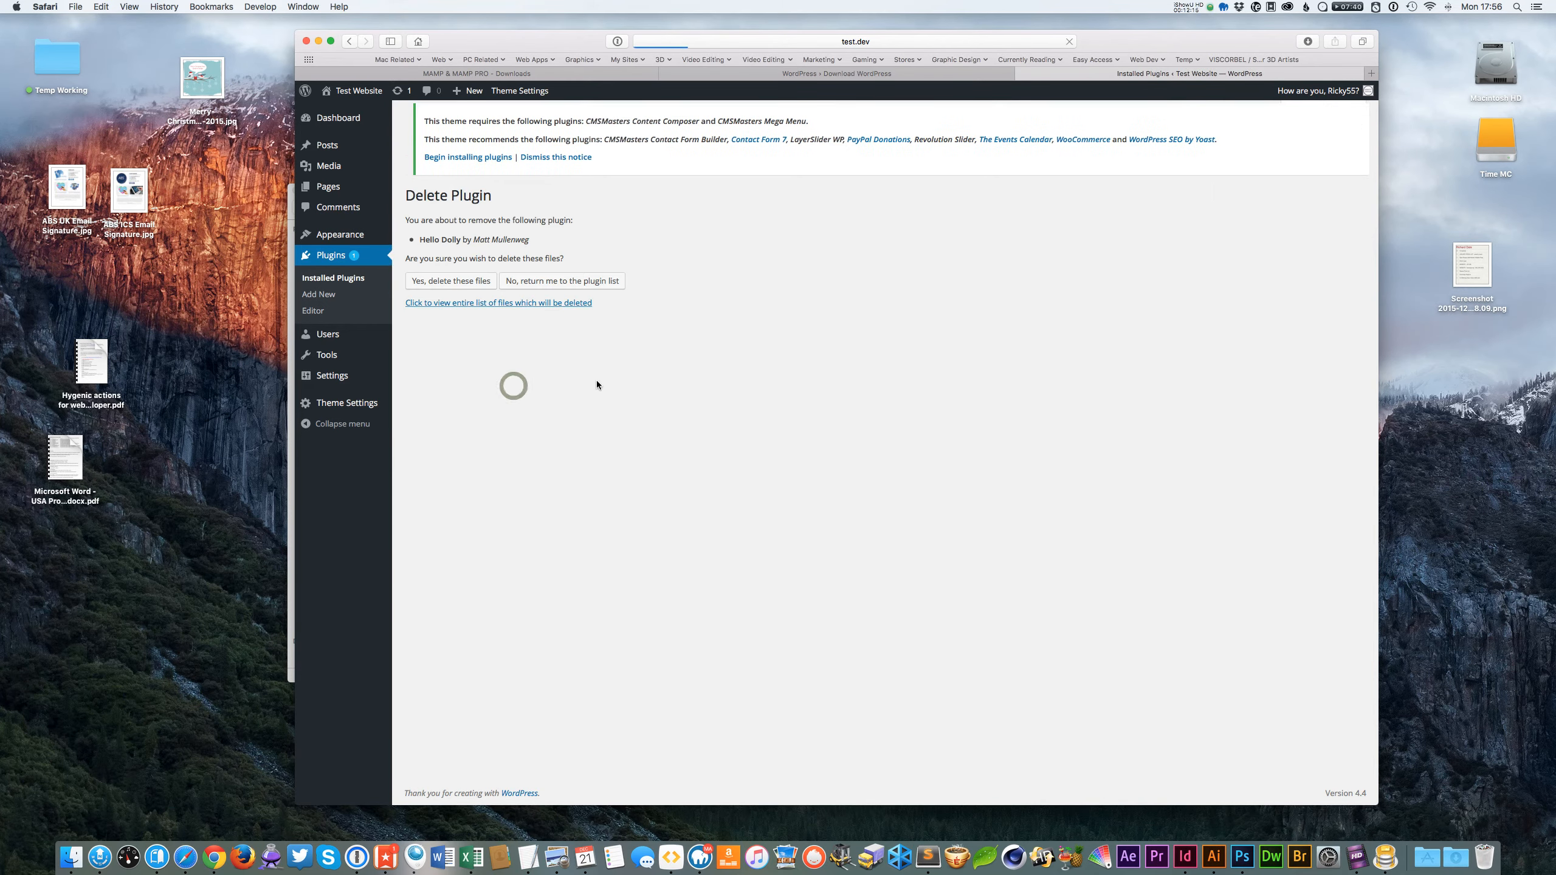
click(447, 285)
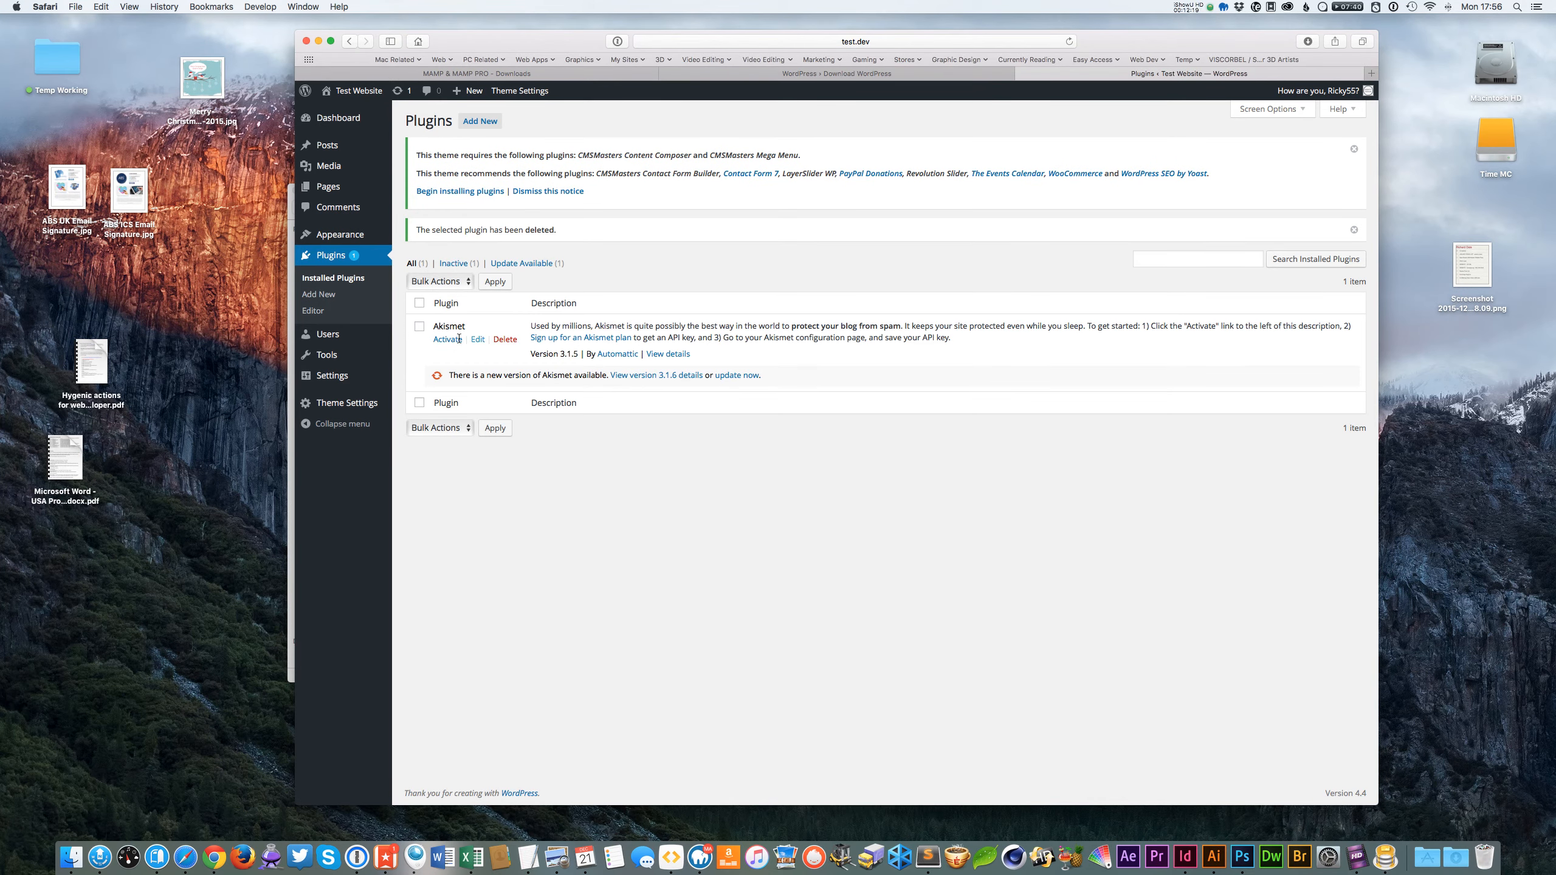
click(506, 340)
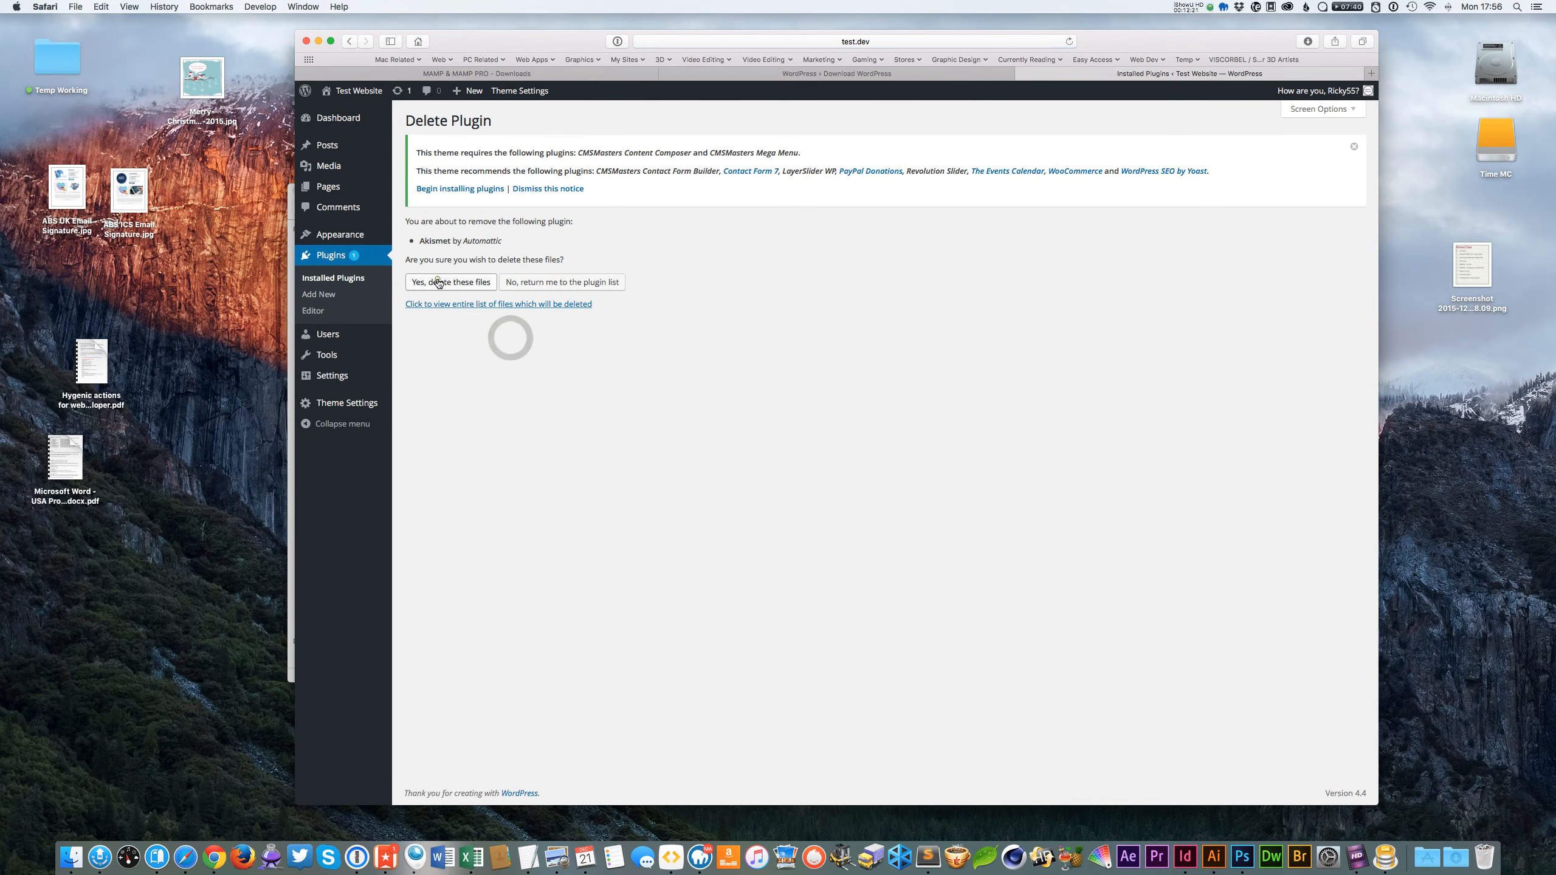
click(439, 281)
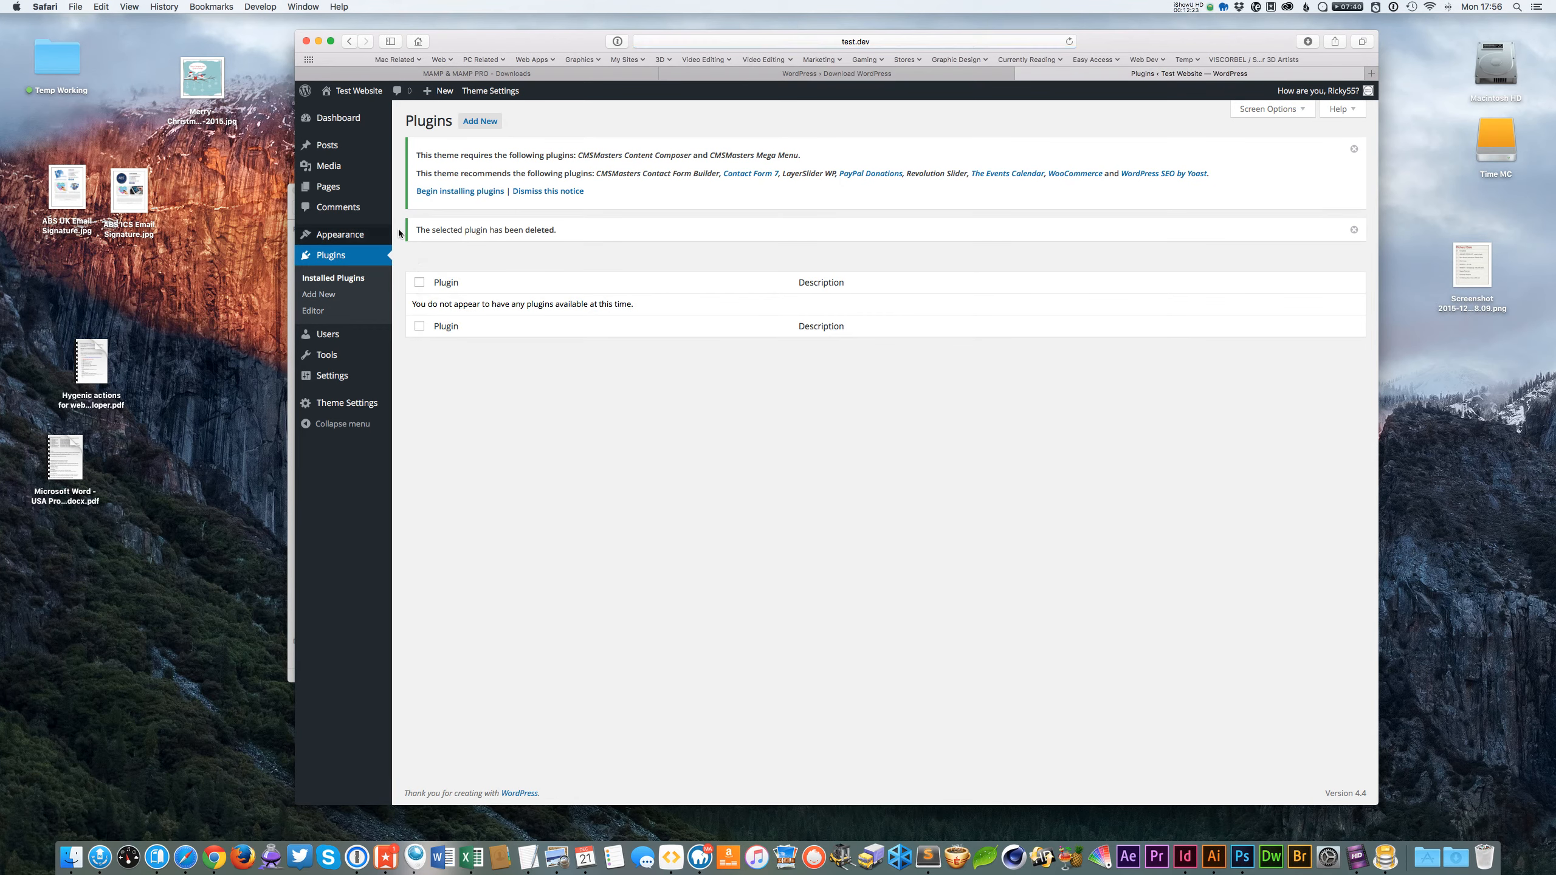
drag(577, 38, 574, 38)
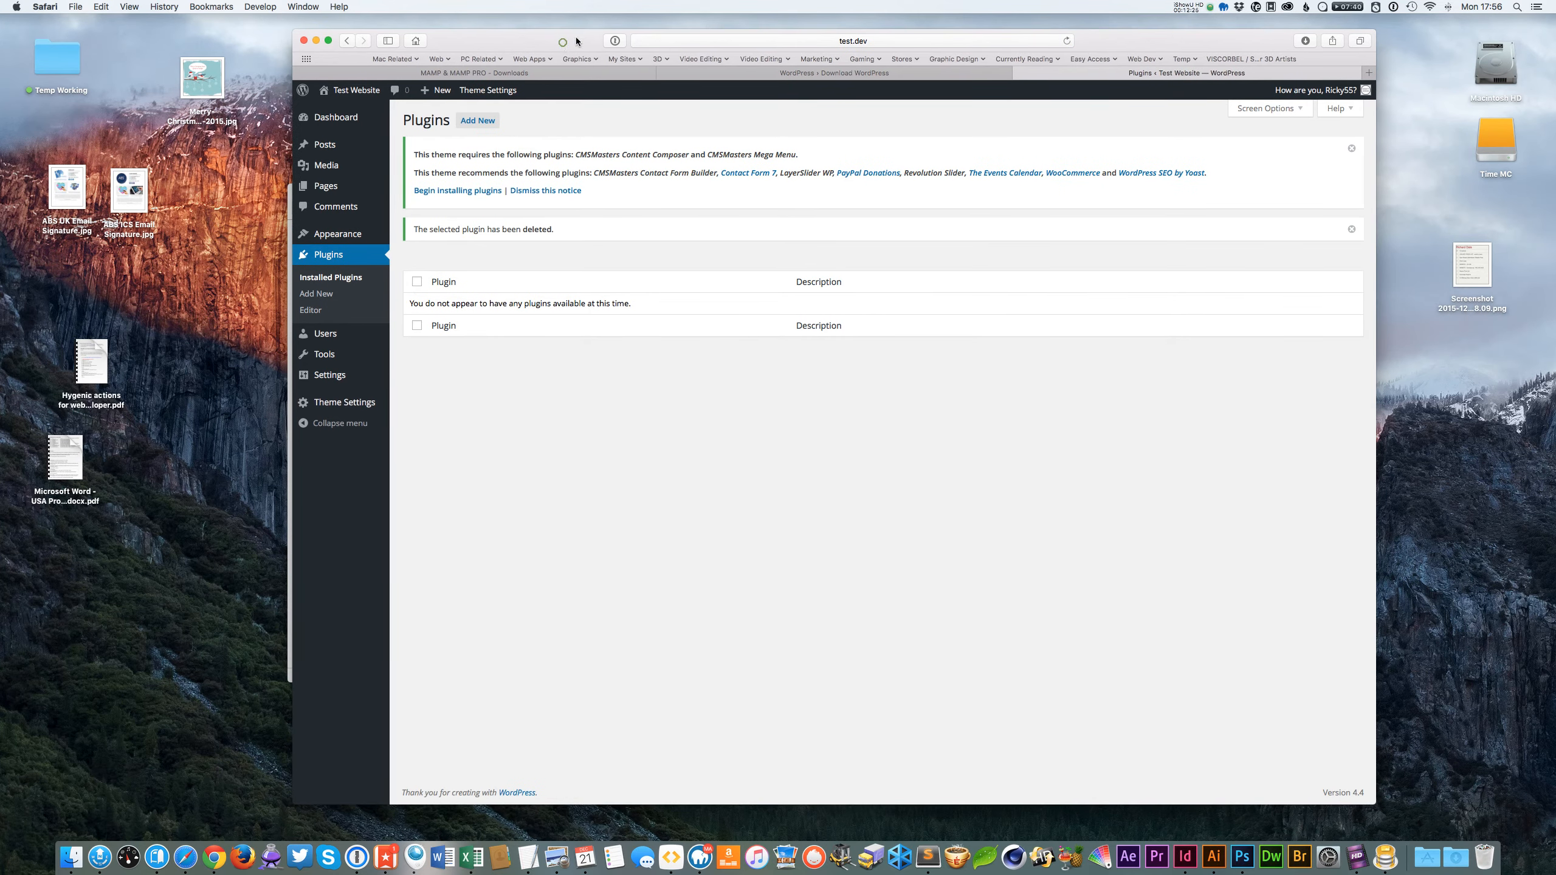
mouse_move(357, 91)
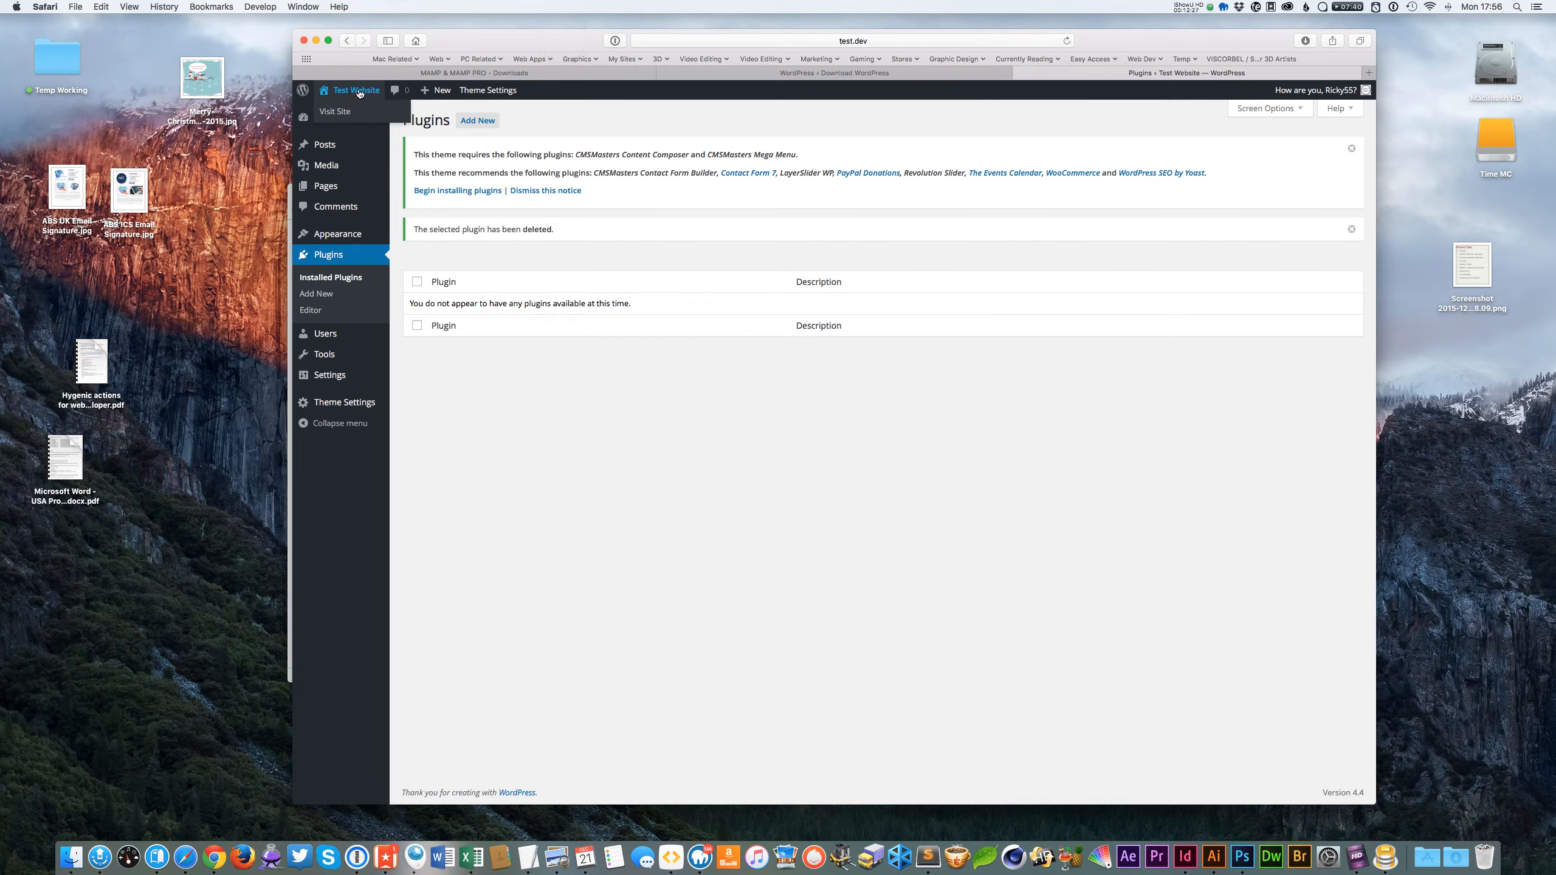
View the site's front end with the Garage theme, then open the Pages list in the admin.
super+click(357, 91)
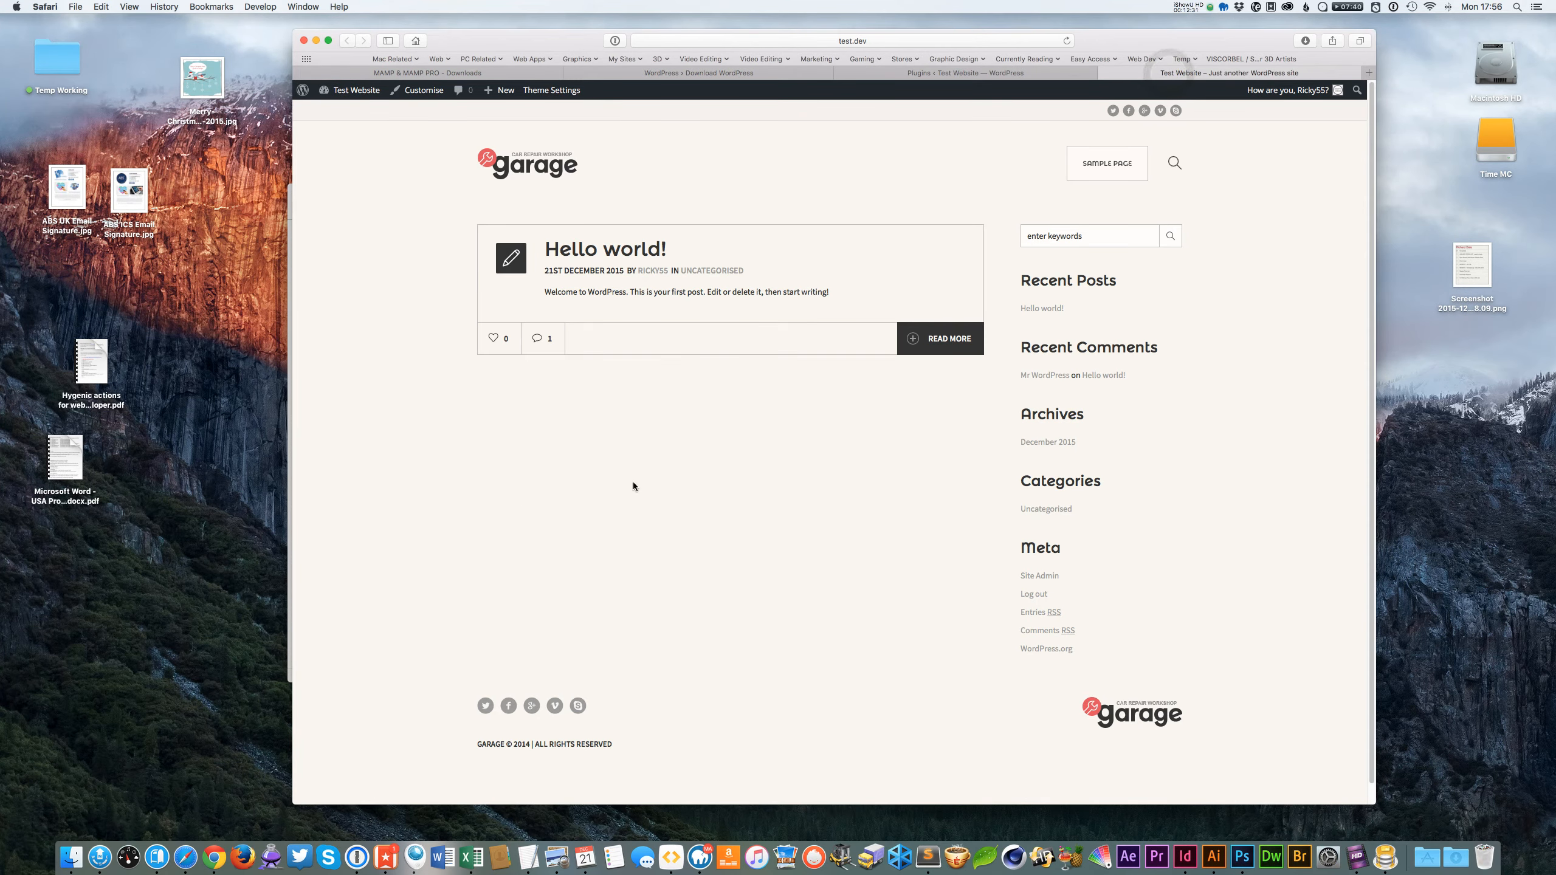
click(644, 247)
click(955, 76)
click(325, 186)
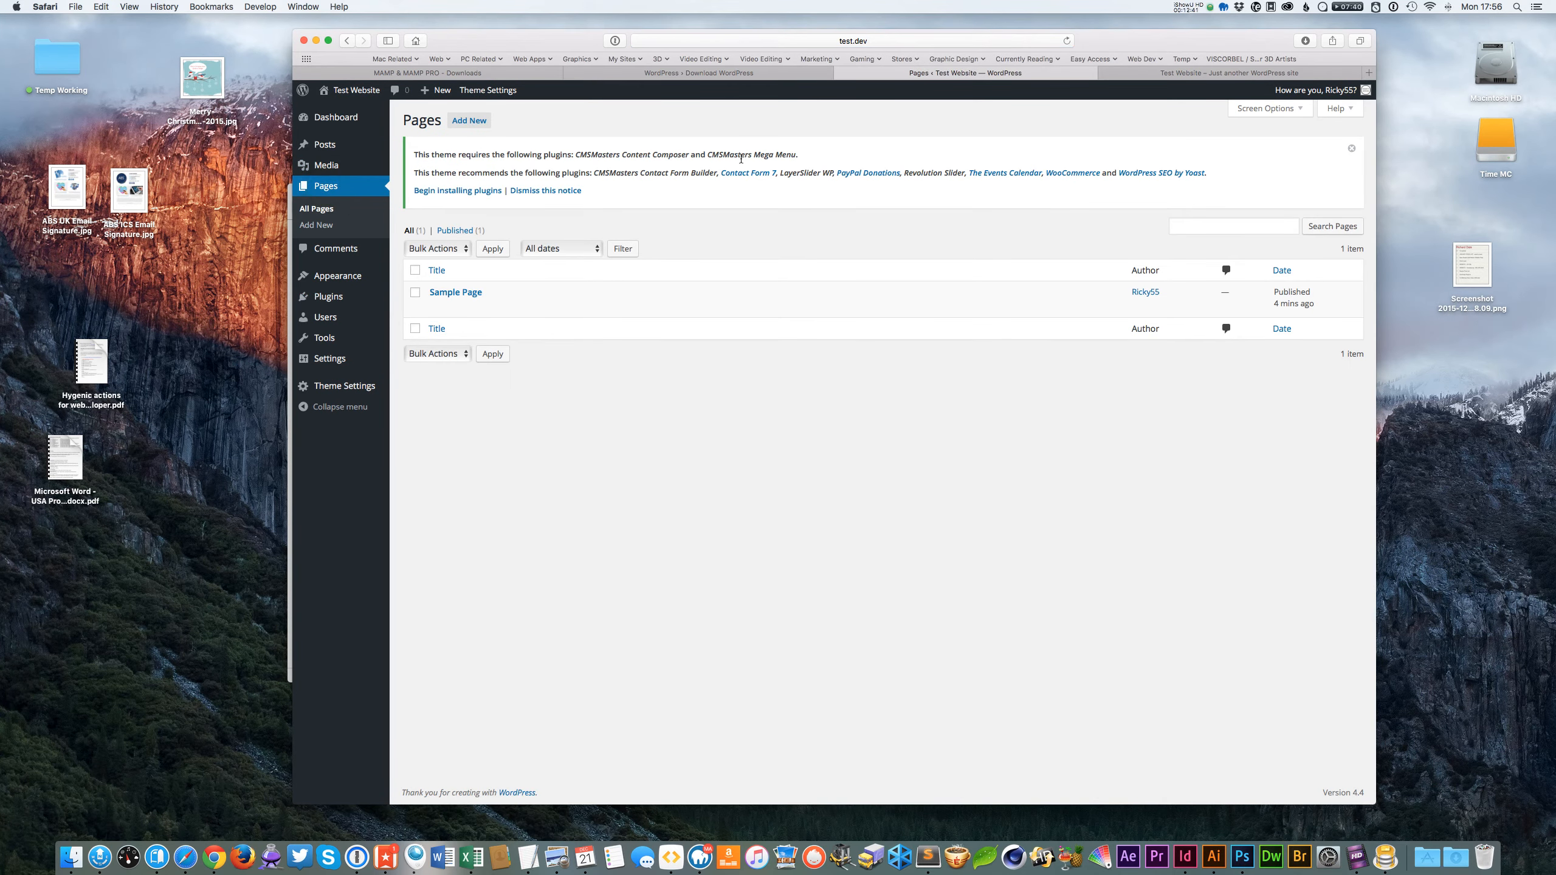
In a new tab, search Google for forest themes and open the ThemeForest result.
click(1208, 73)
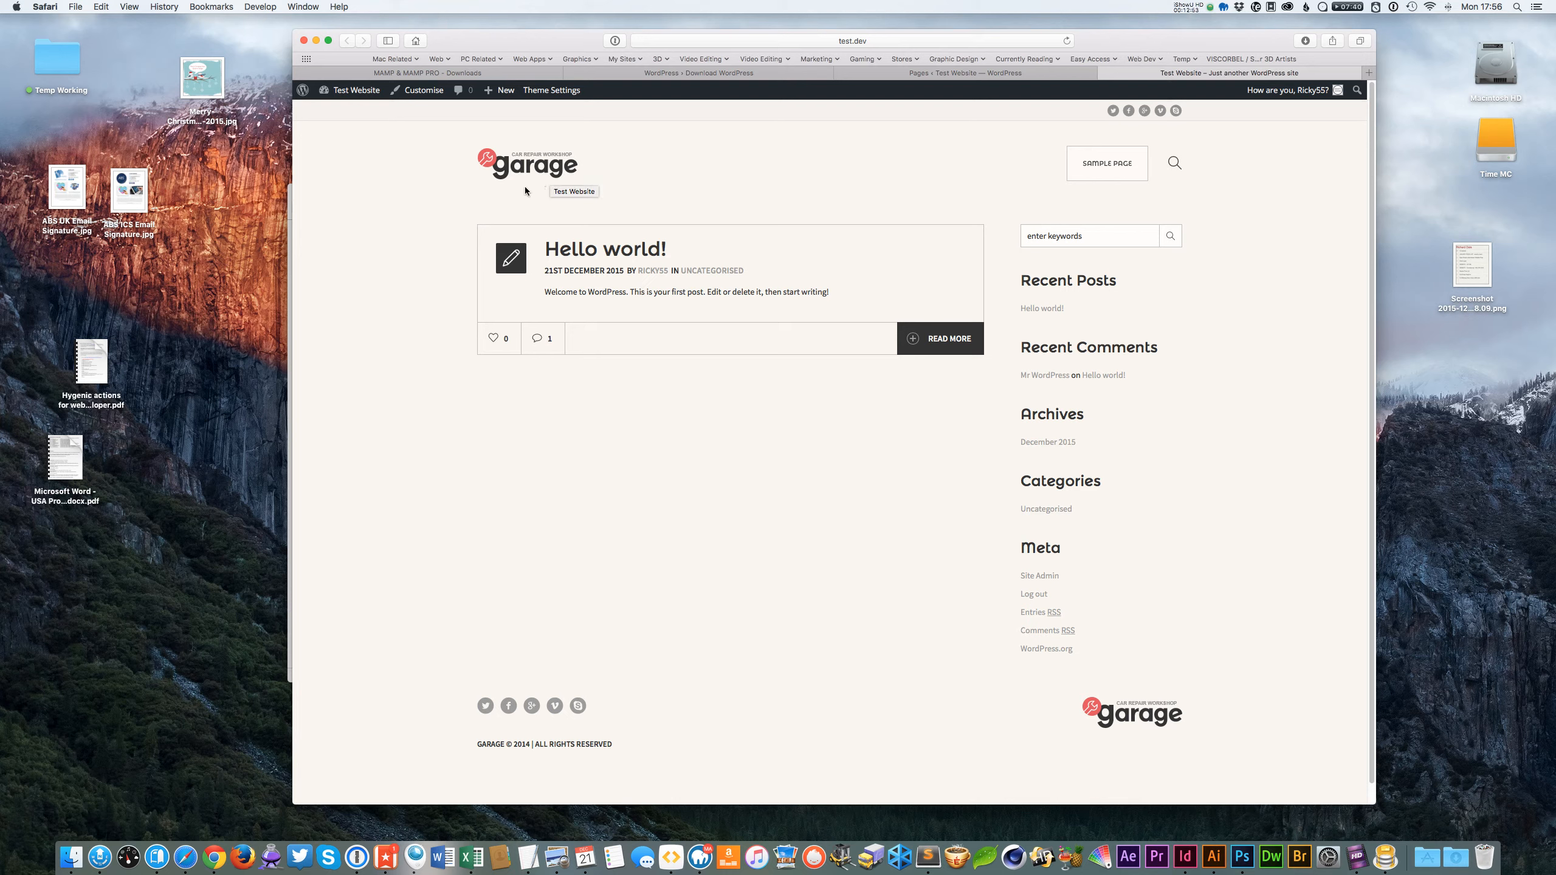
click(1369, 72)
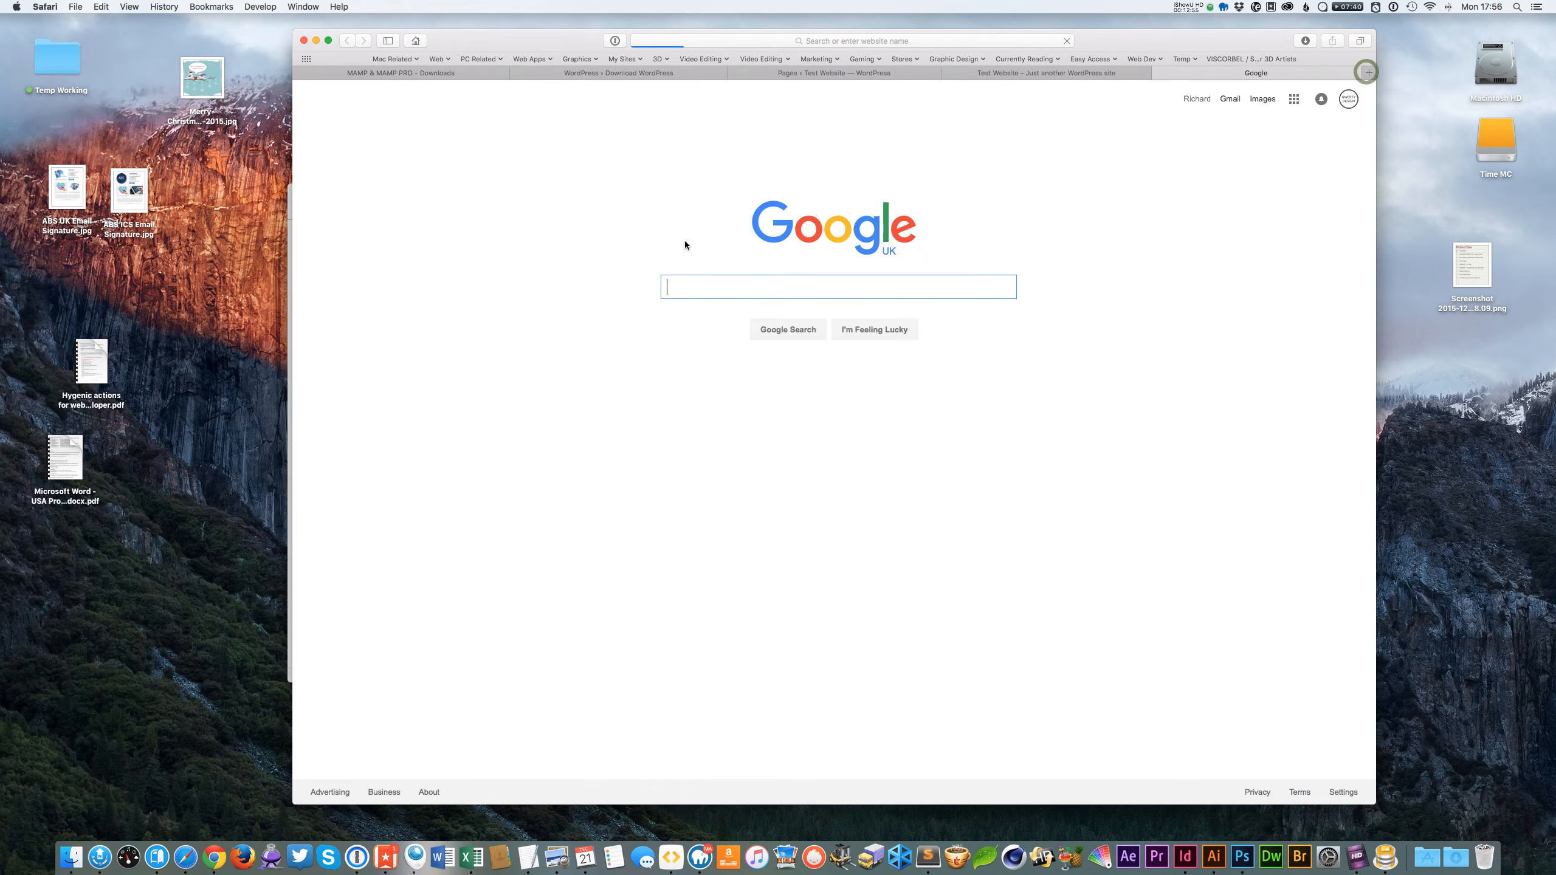
click(695, 288)
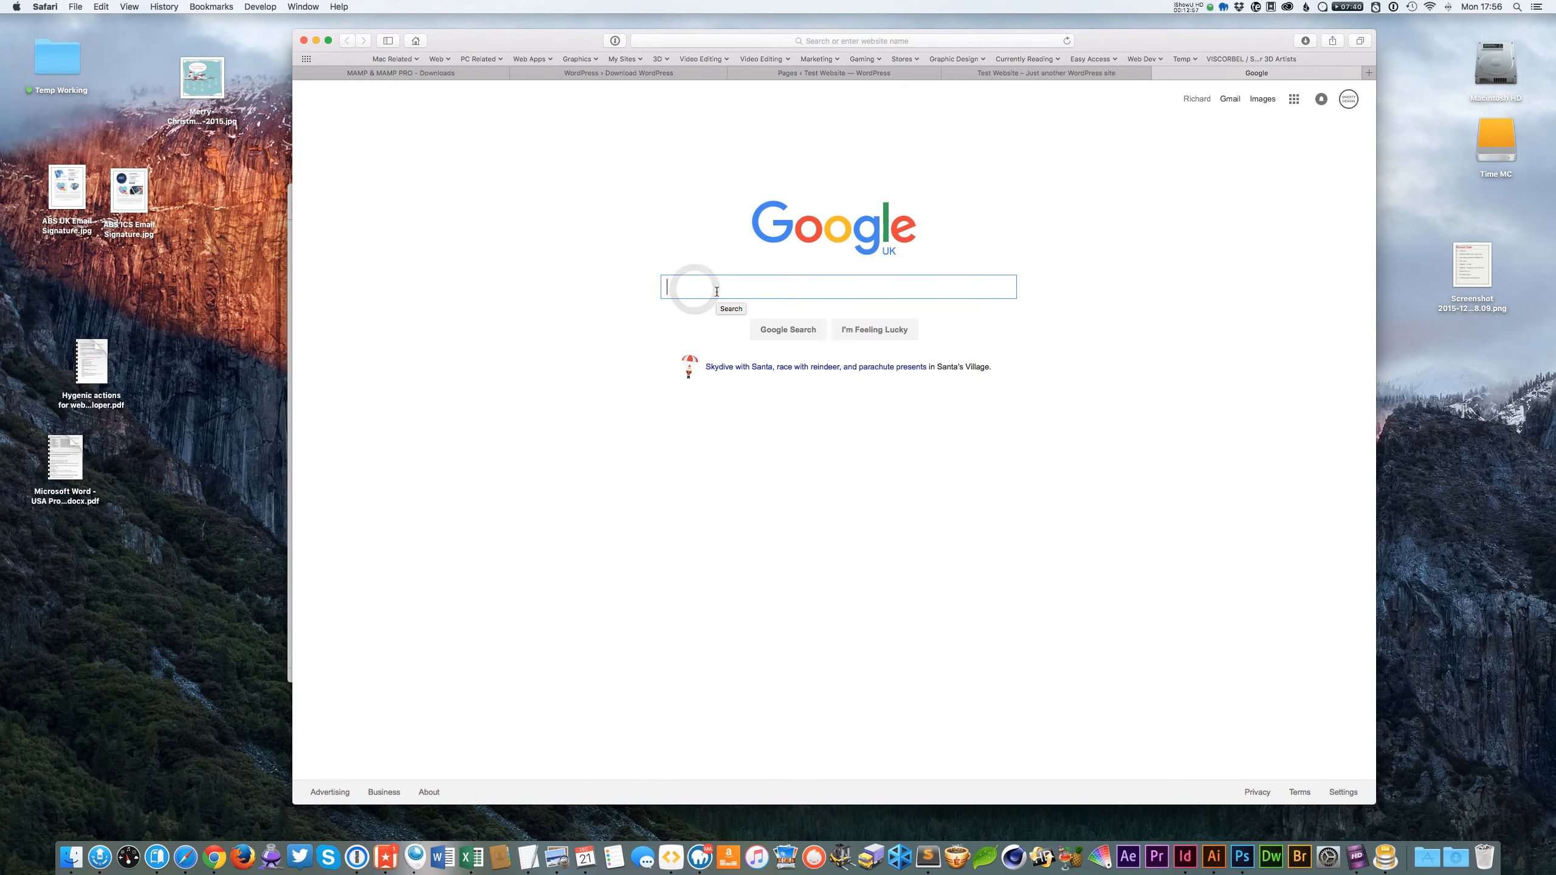
text(f)
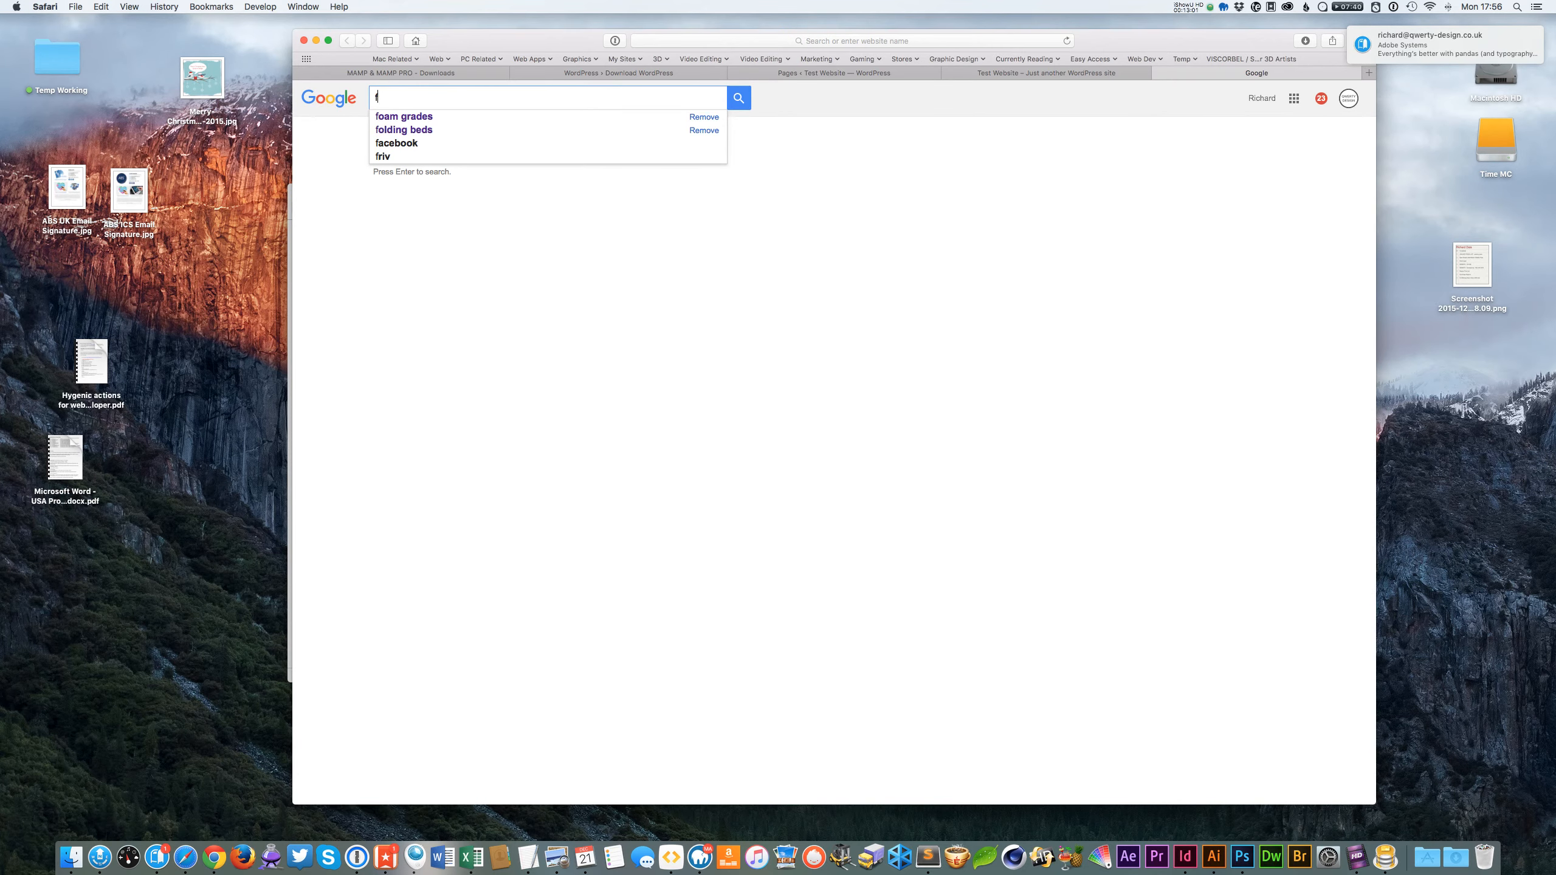
text(orest t)
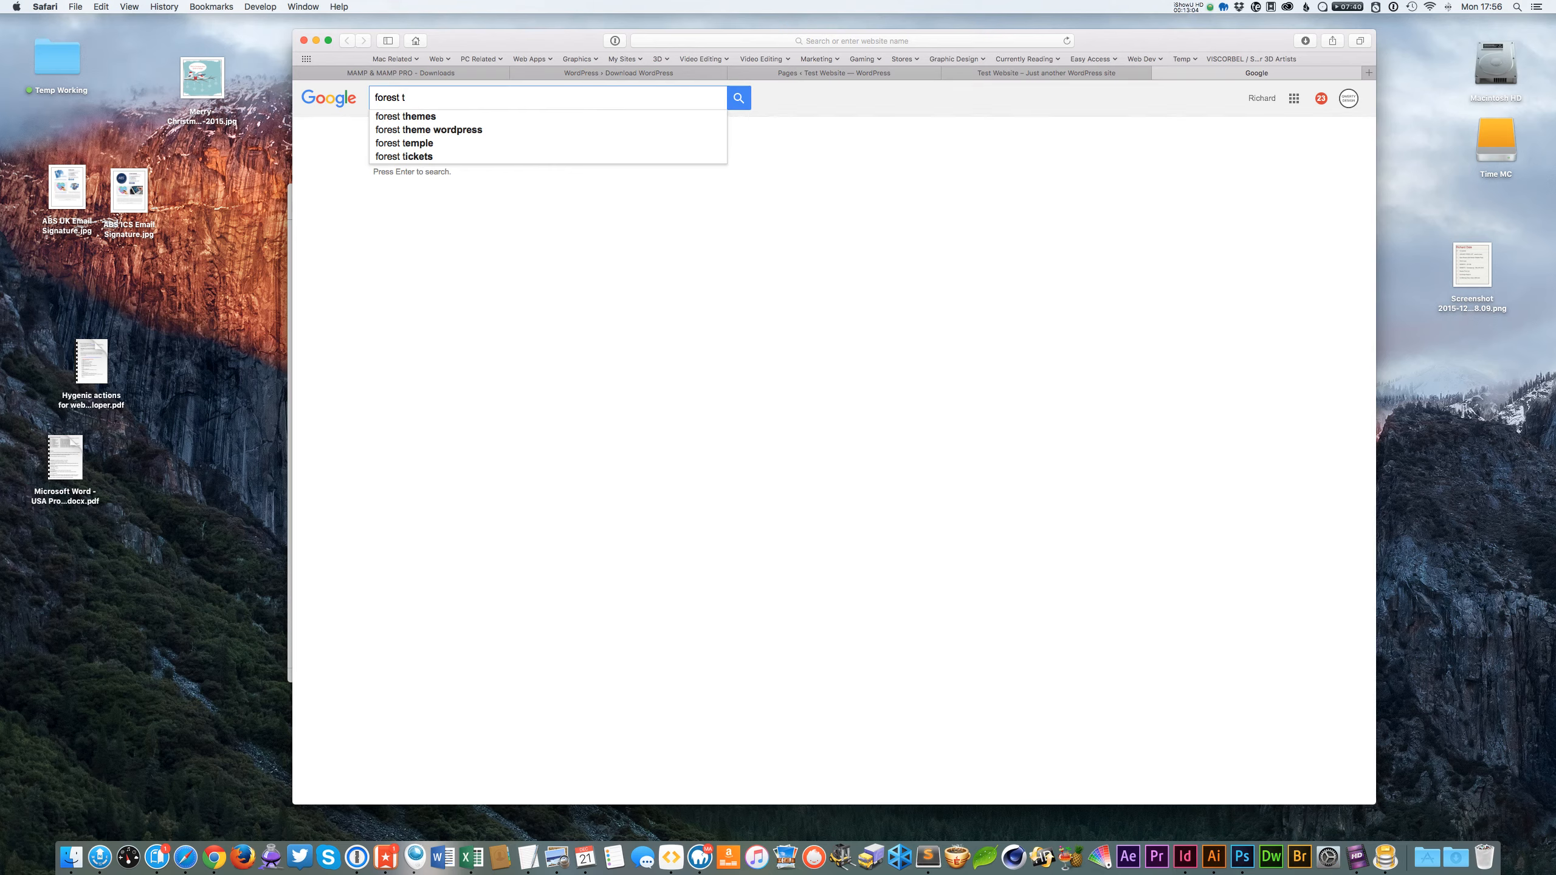
click(463, 116)
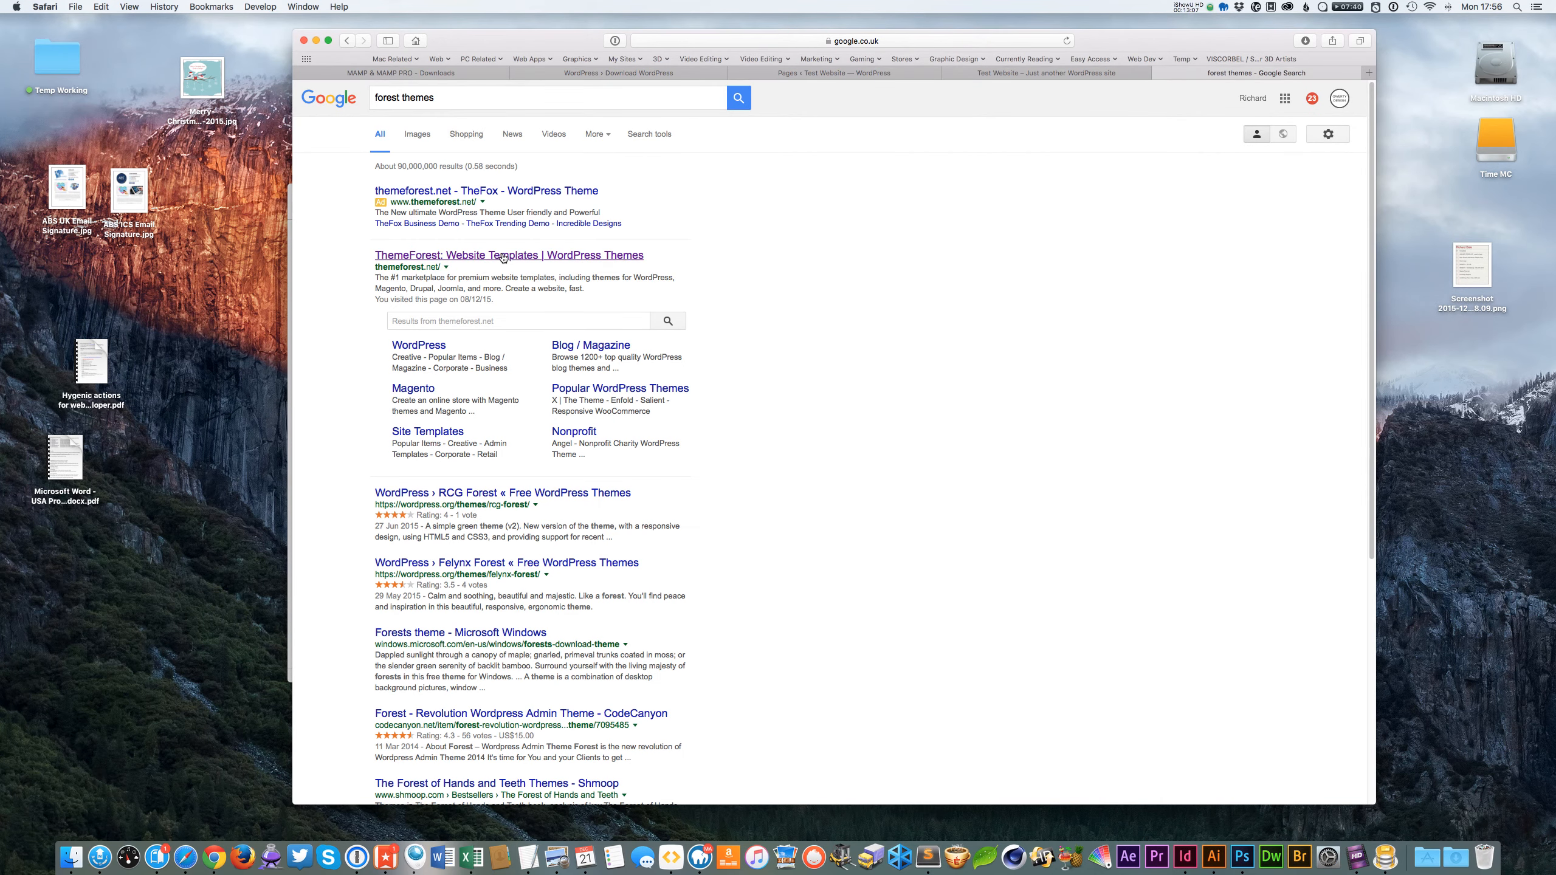
click(503, 254)
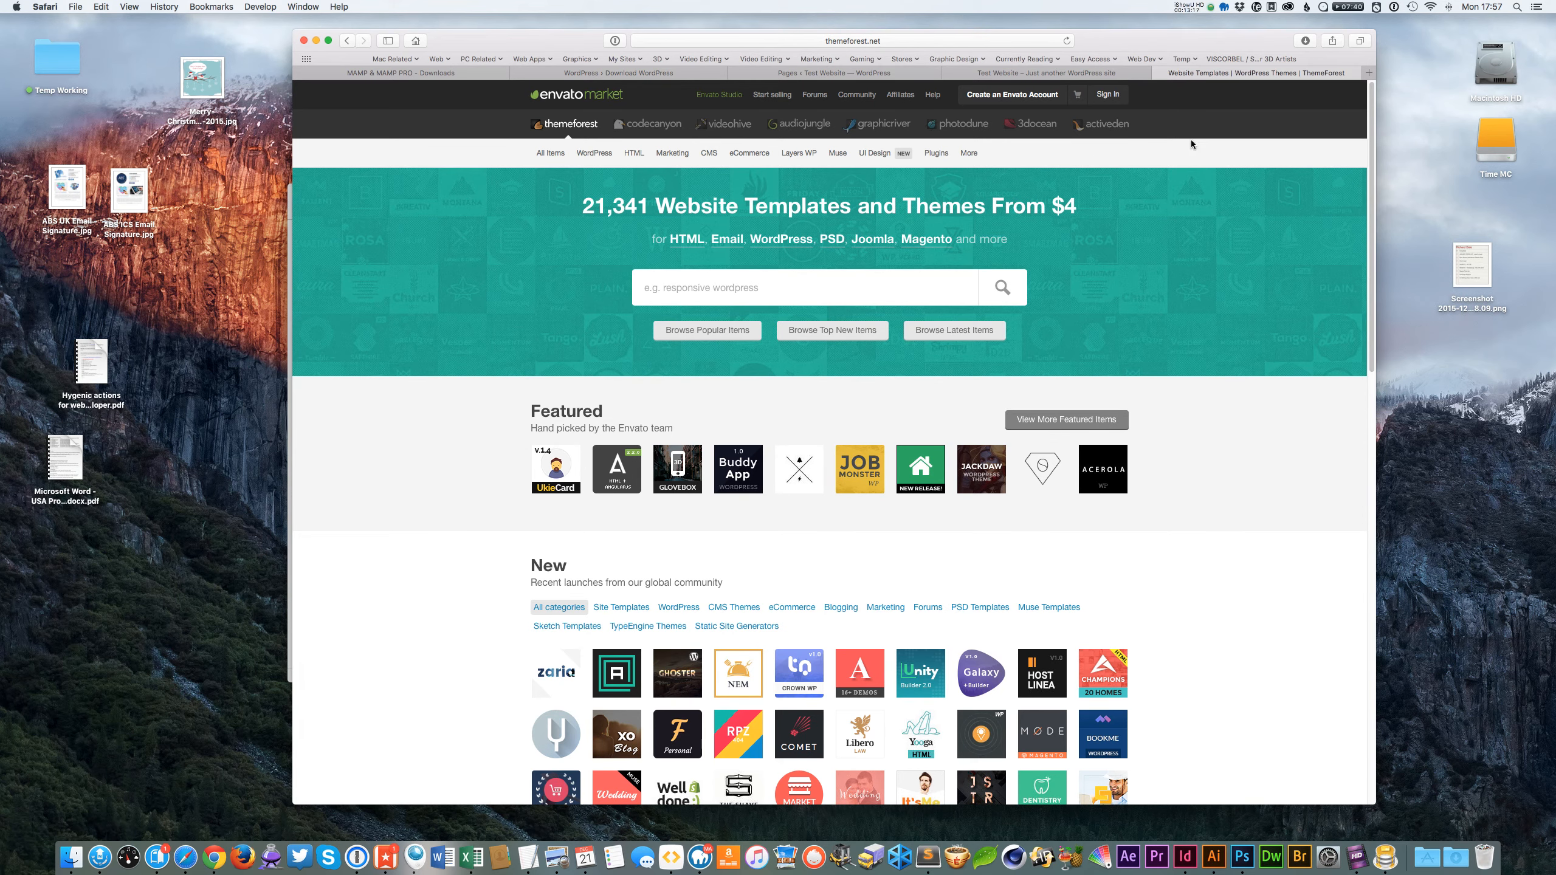
click(1052, 75)
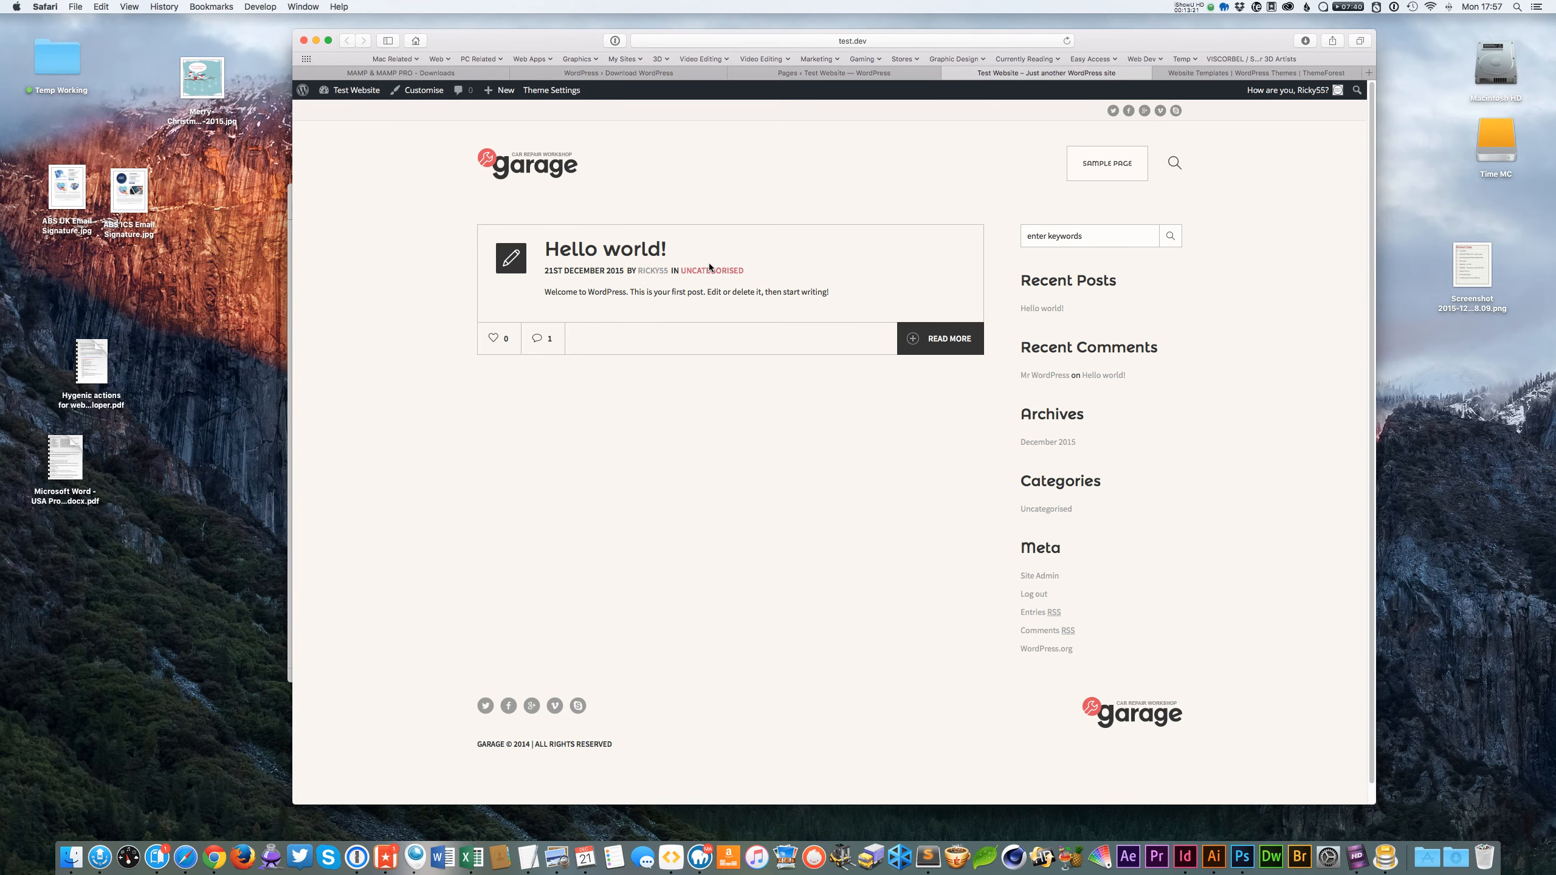
click(899, 76)
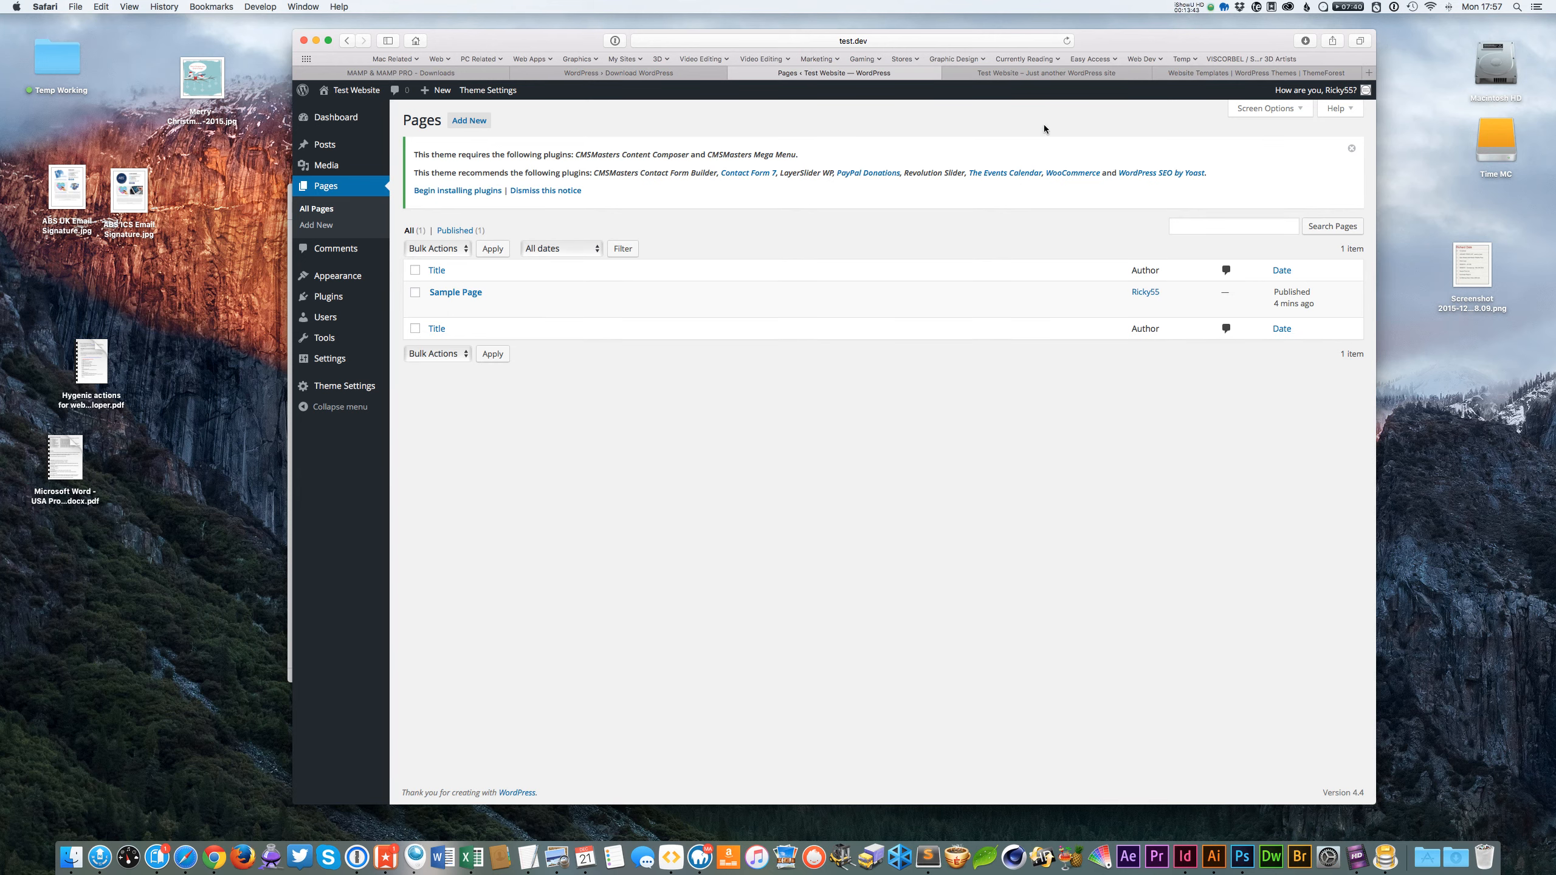
click(1021, 73)
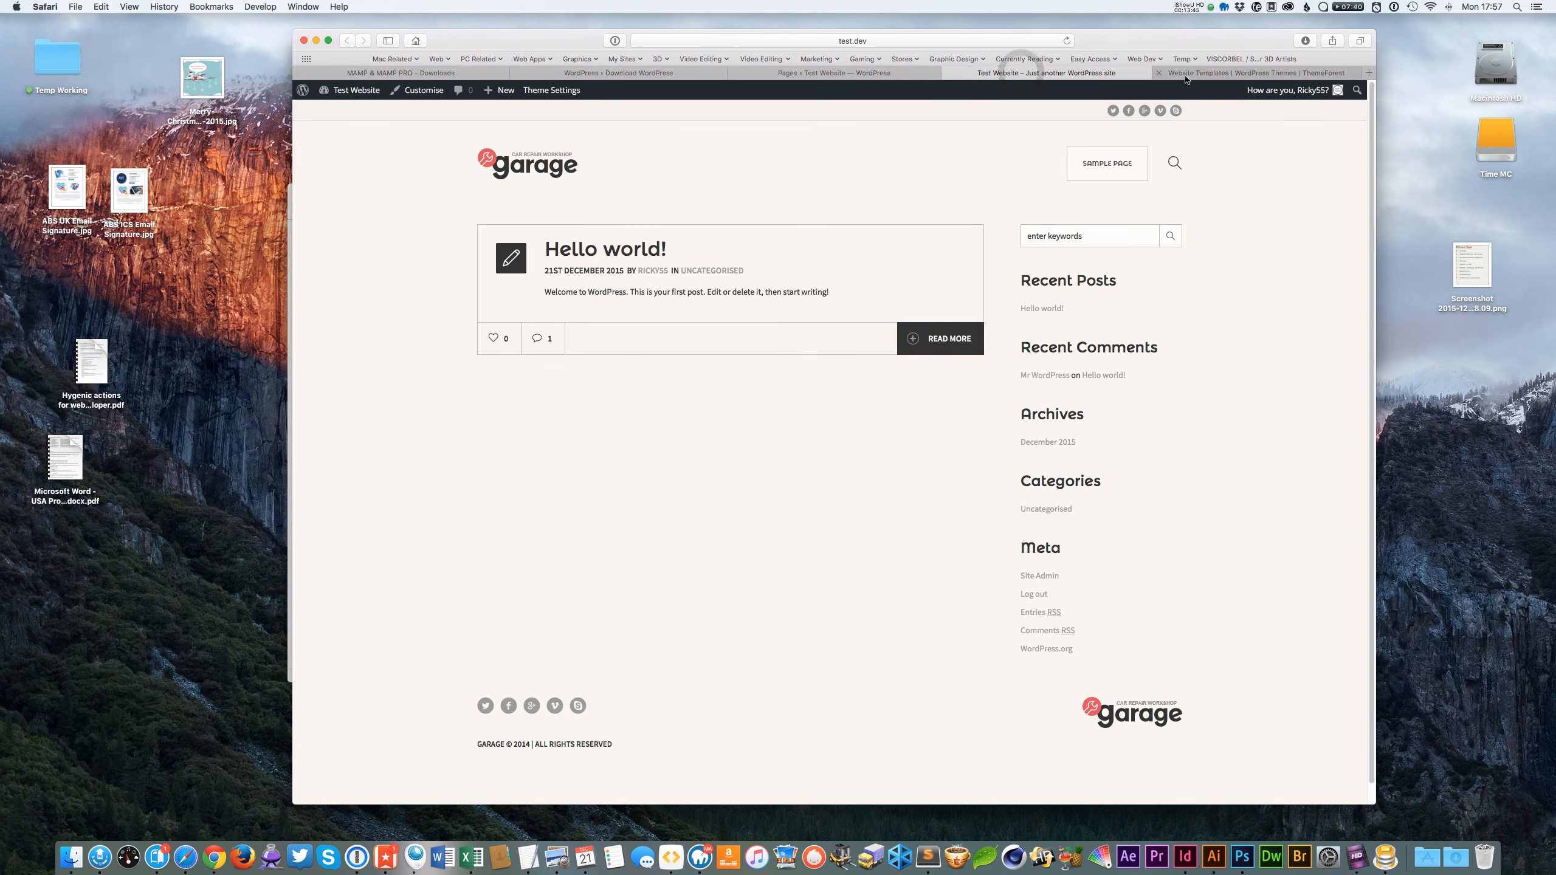
click(1185, 77)
click(702, 271)
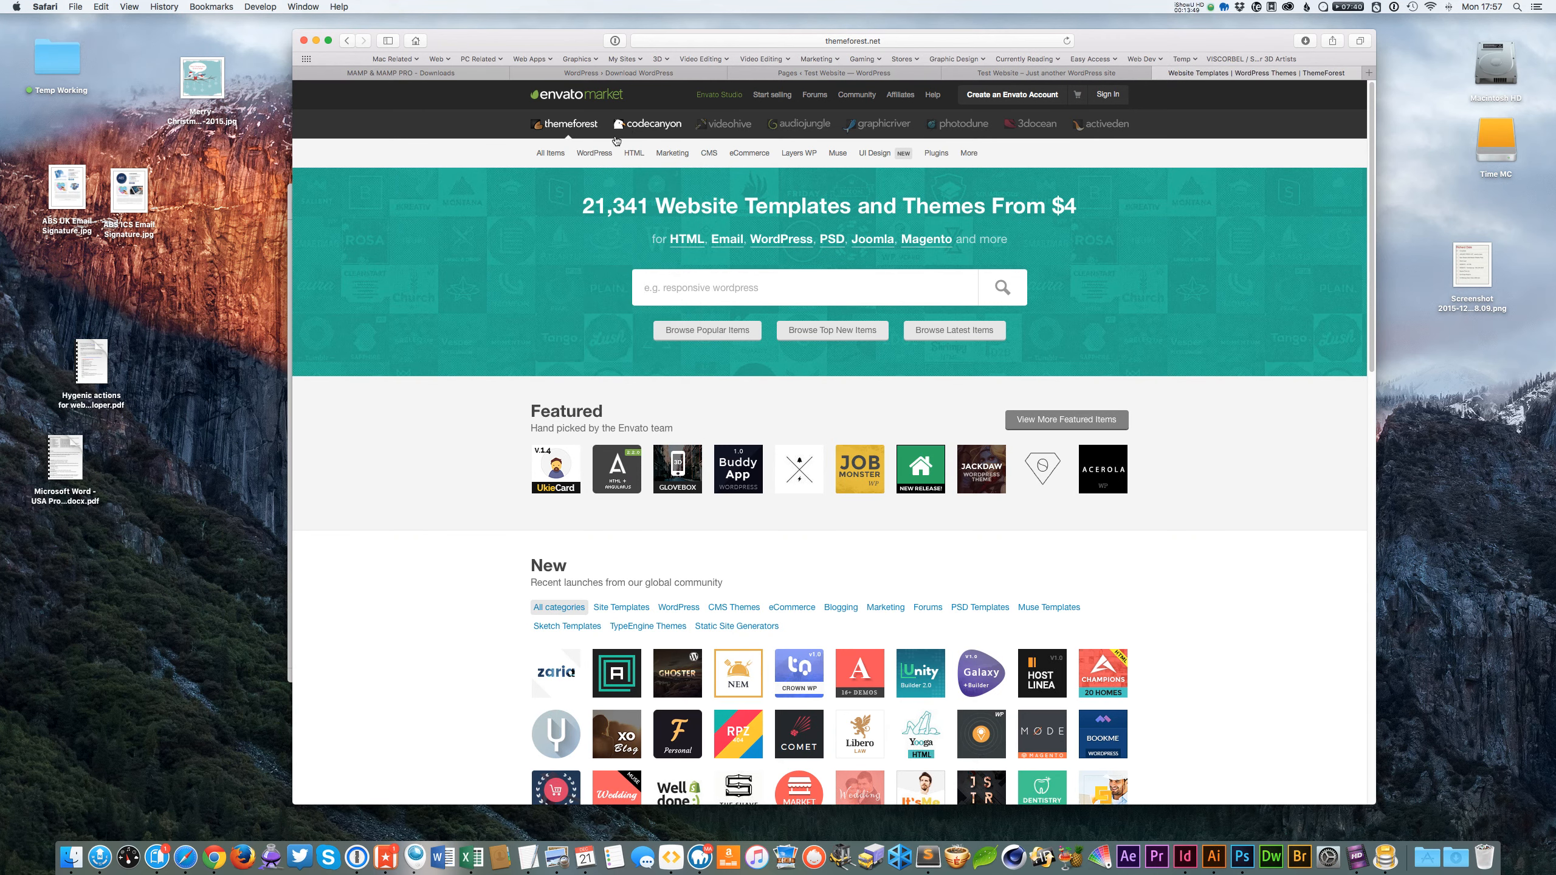
click(1006, 73)
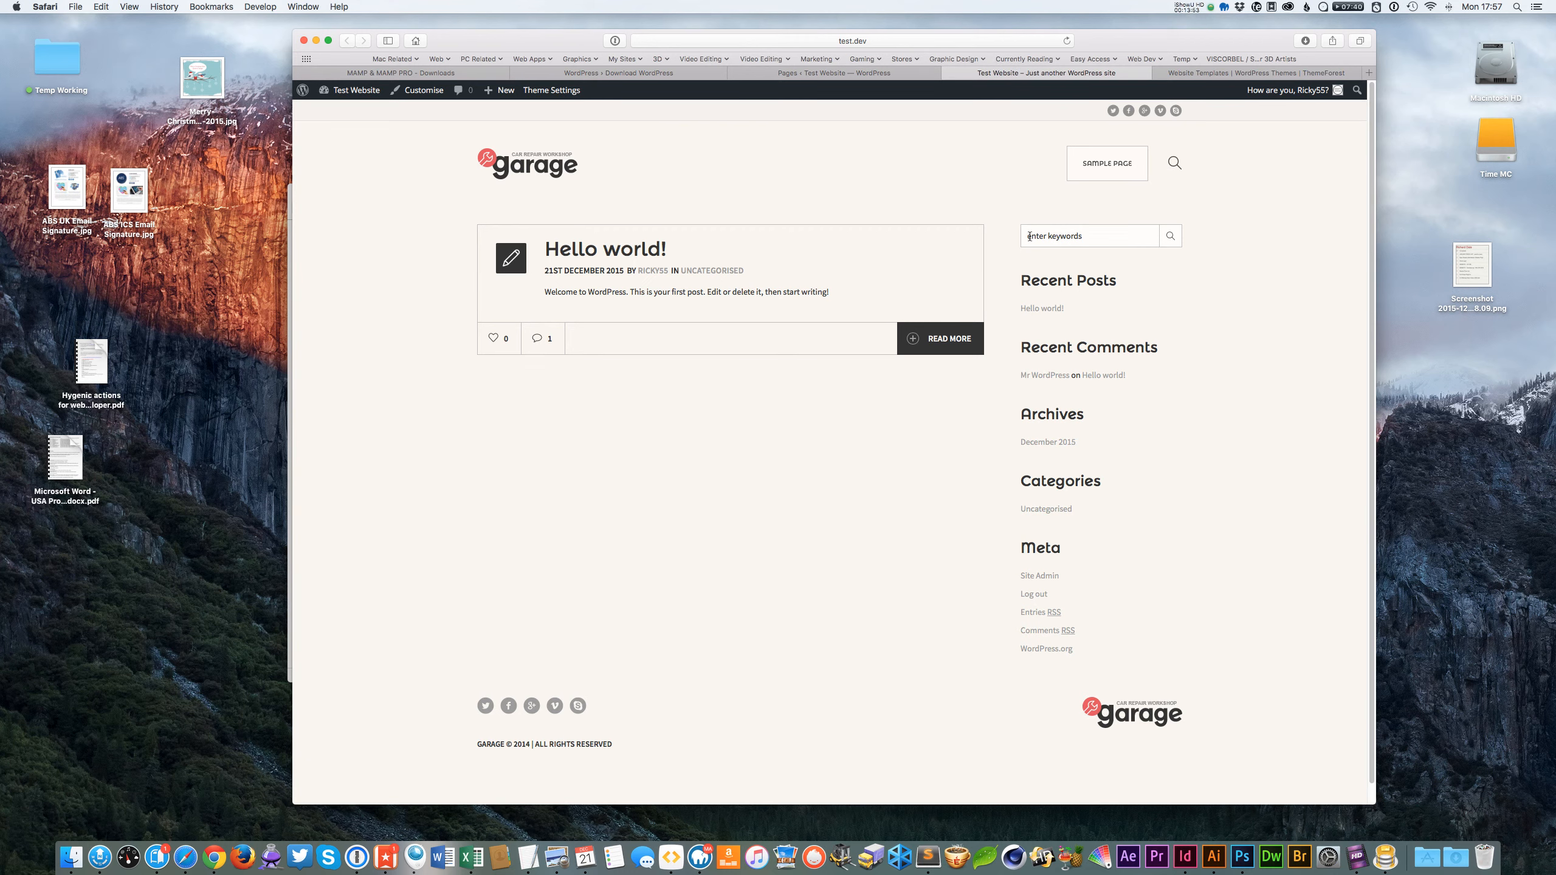
click(829, 74)
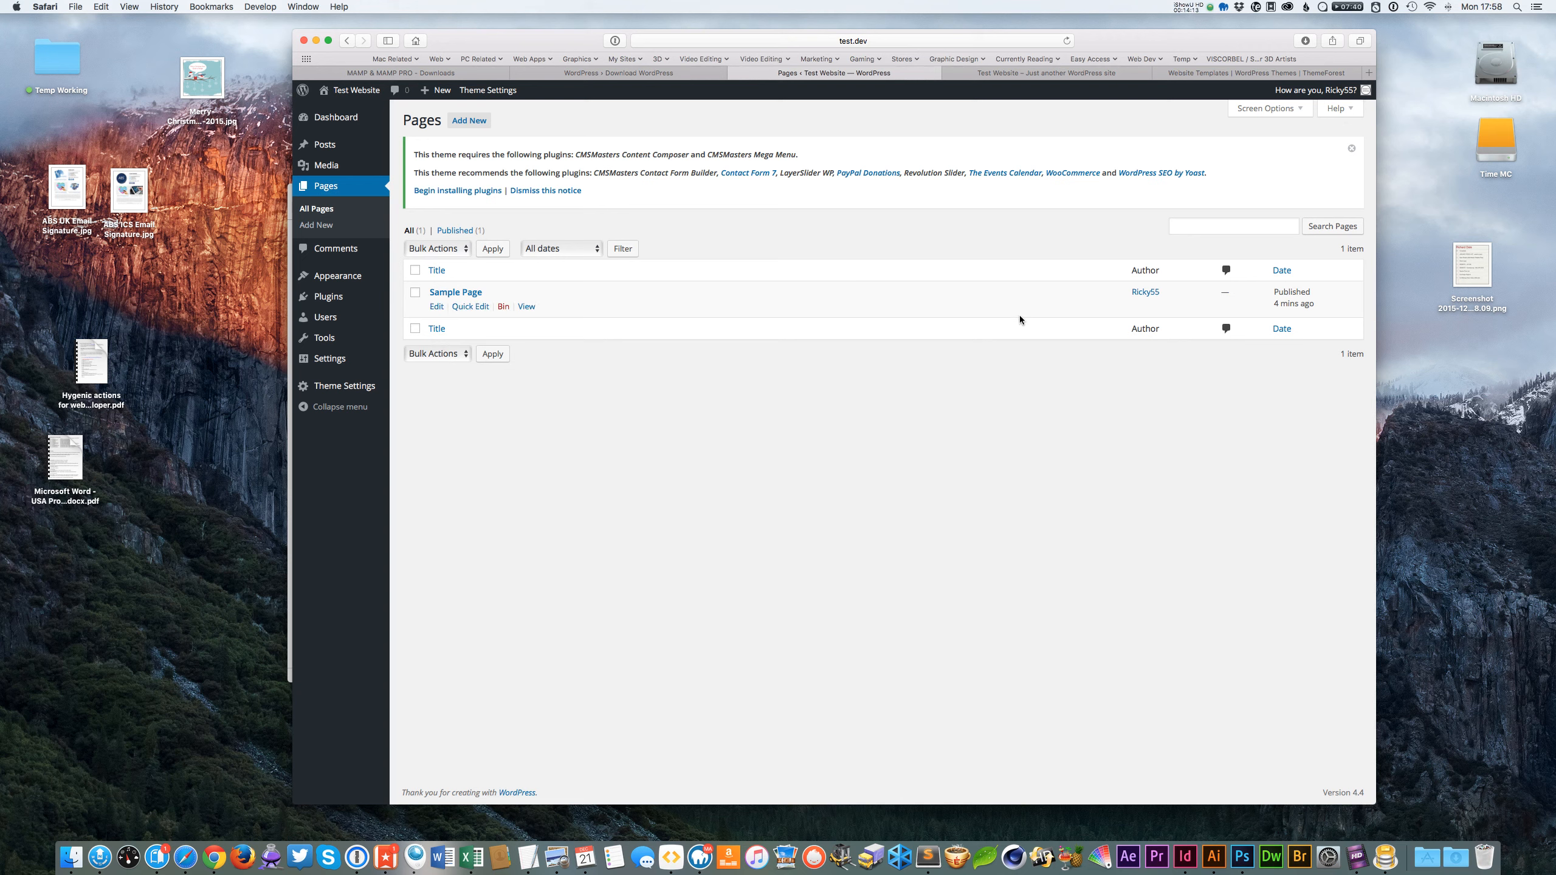
Dismiss the theme's required plugins notice on the Pages screen.
click(1351, 149)
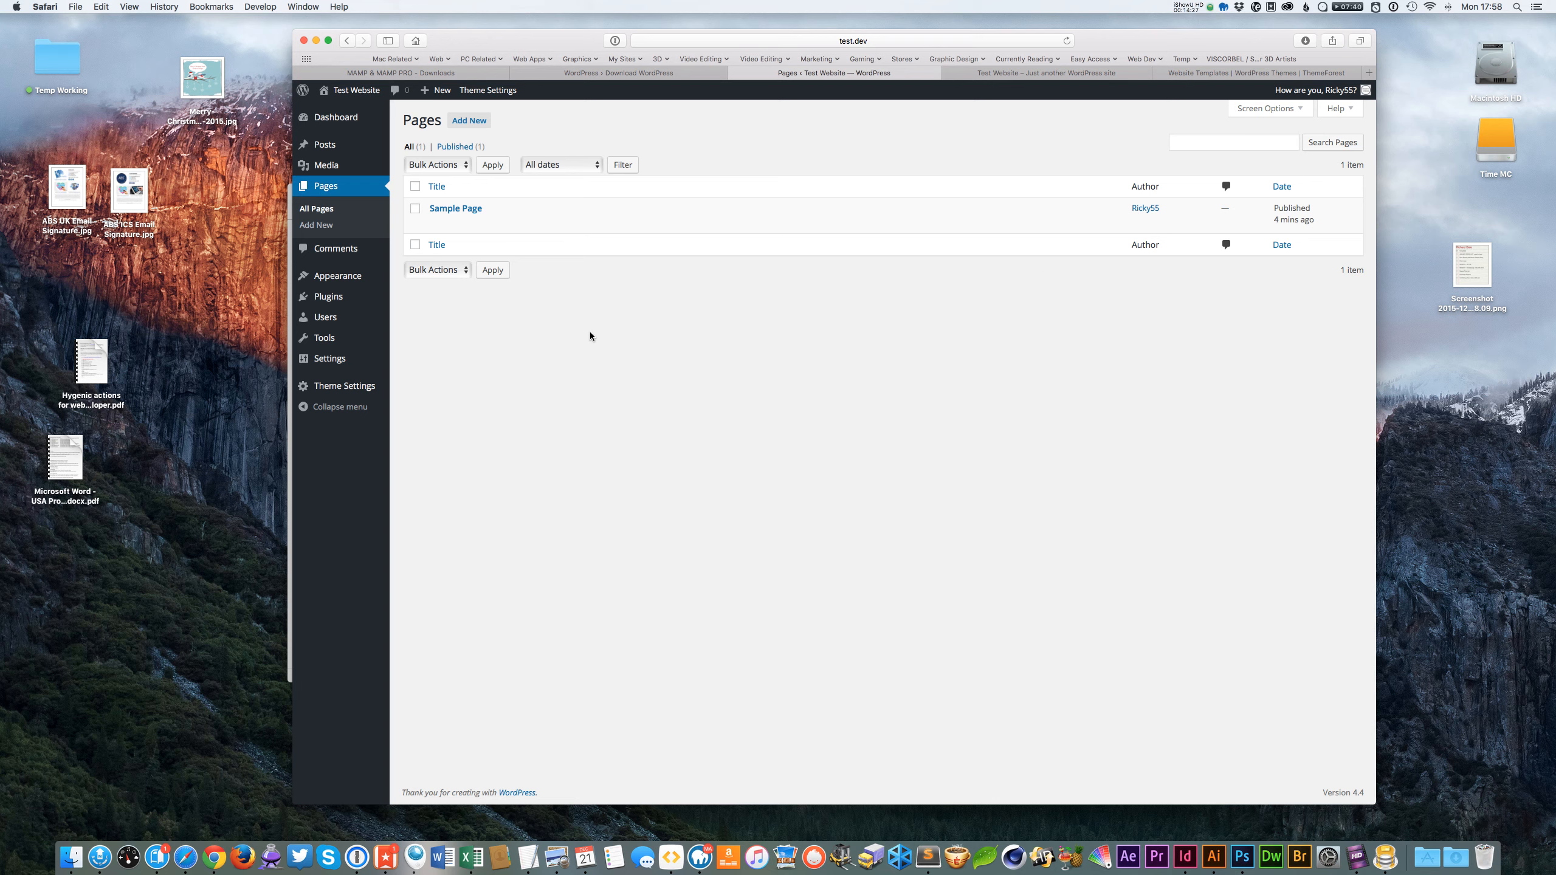
click(1215, 141)
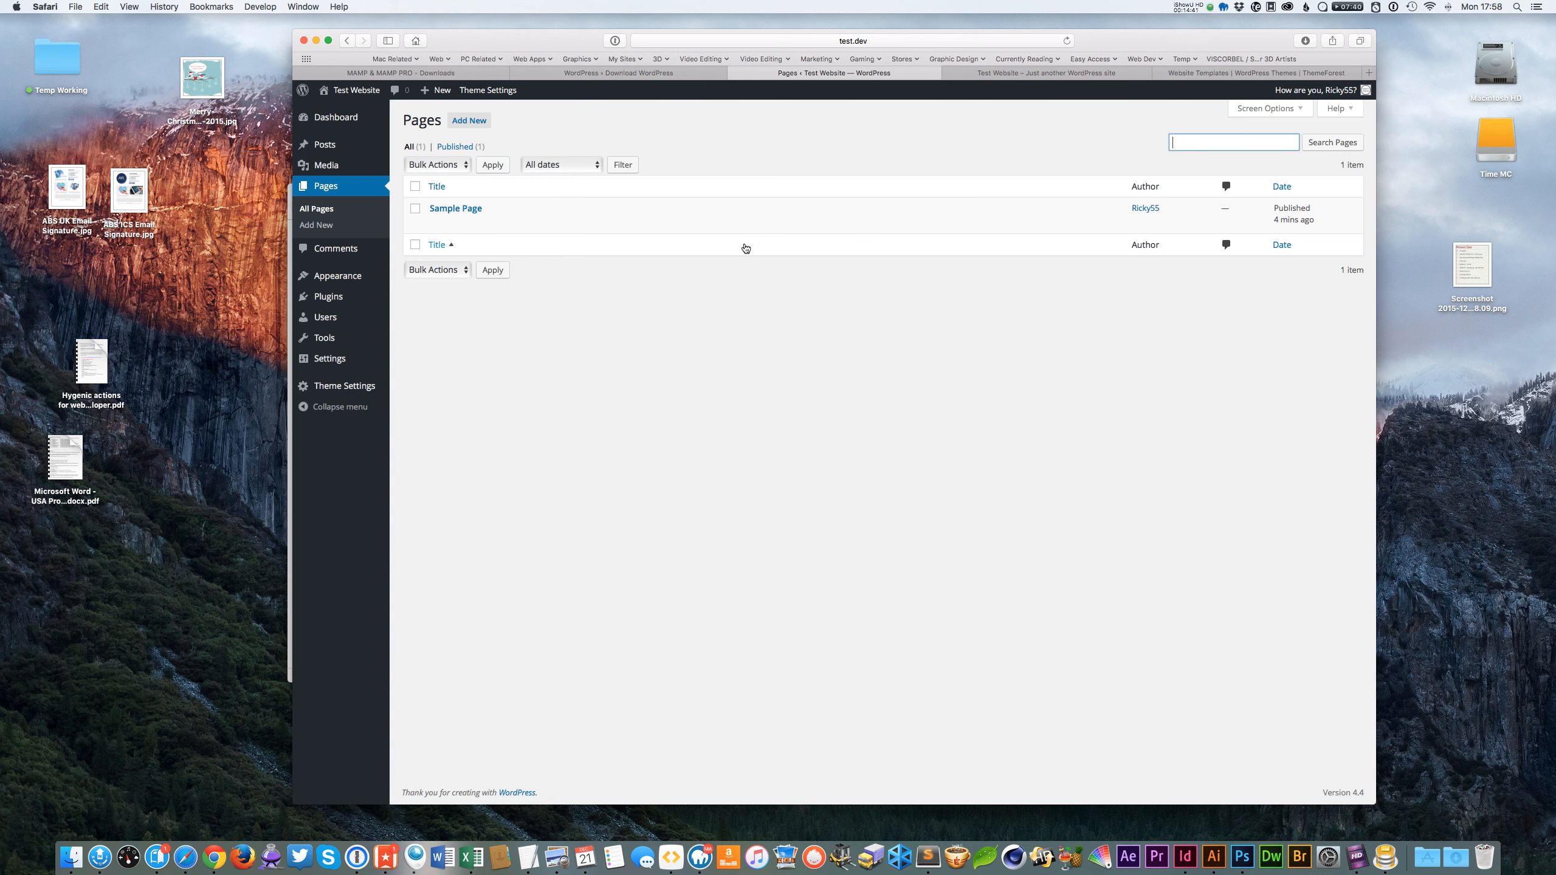
mouse_move(696, 212)
click(1198, 74)
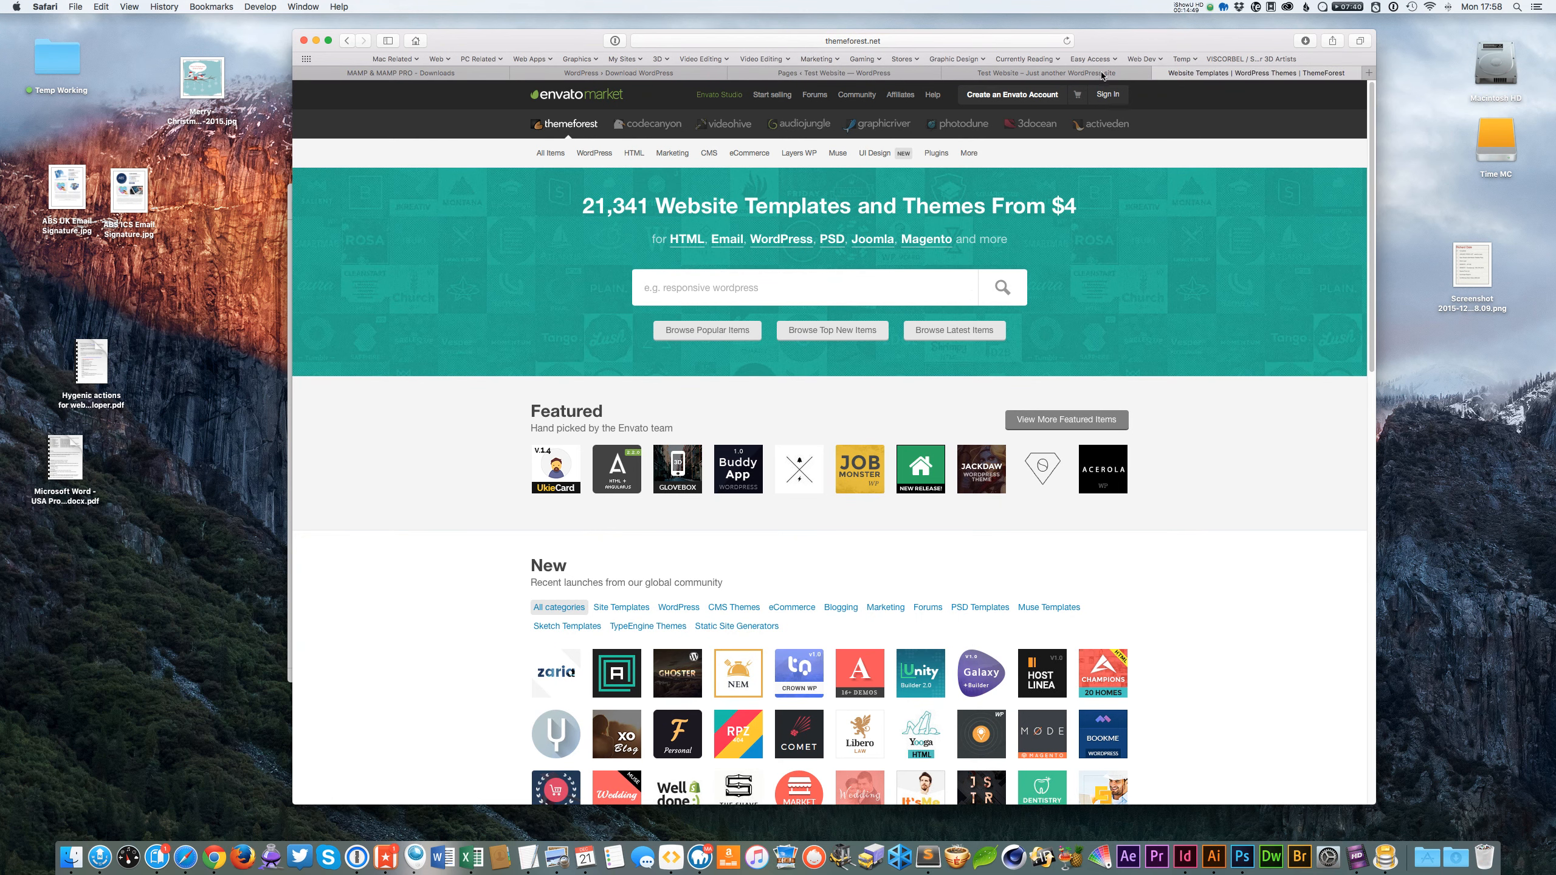
click(1032, 69)
click(890, 74)
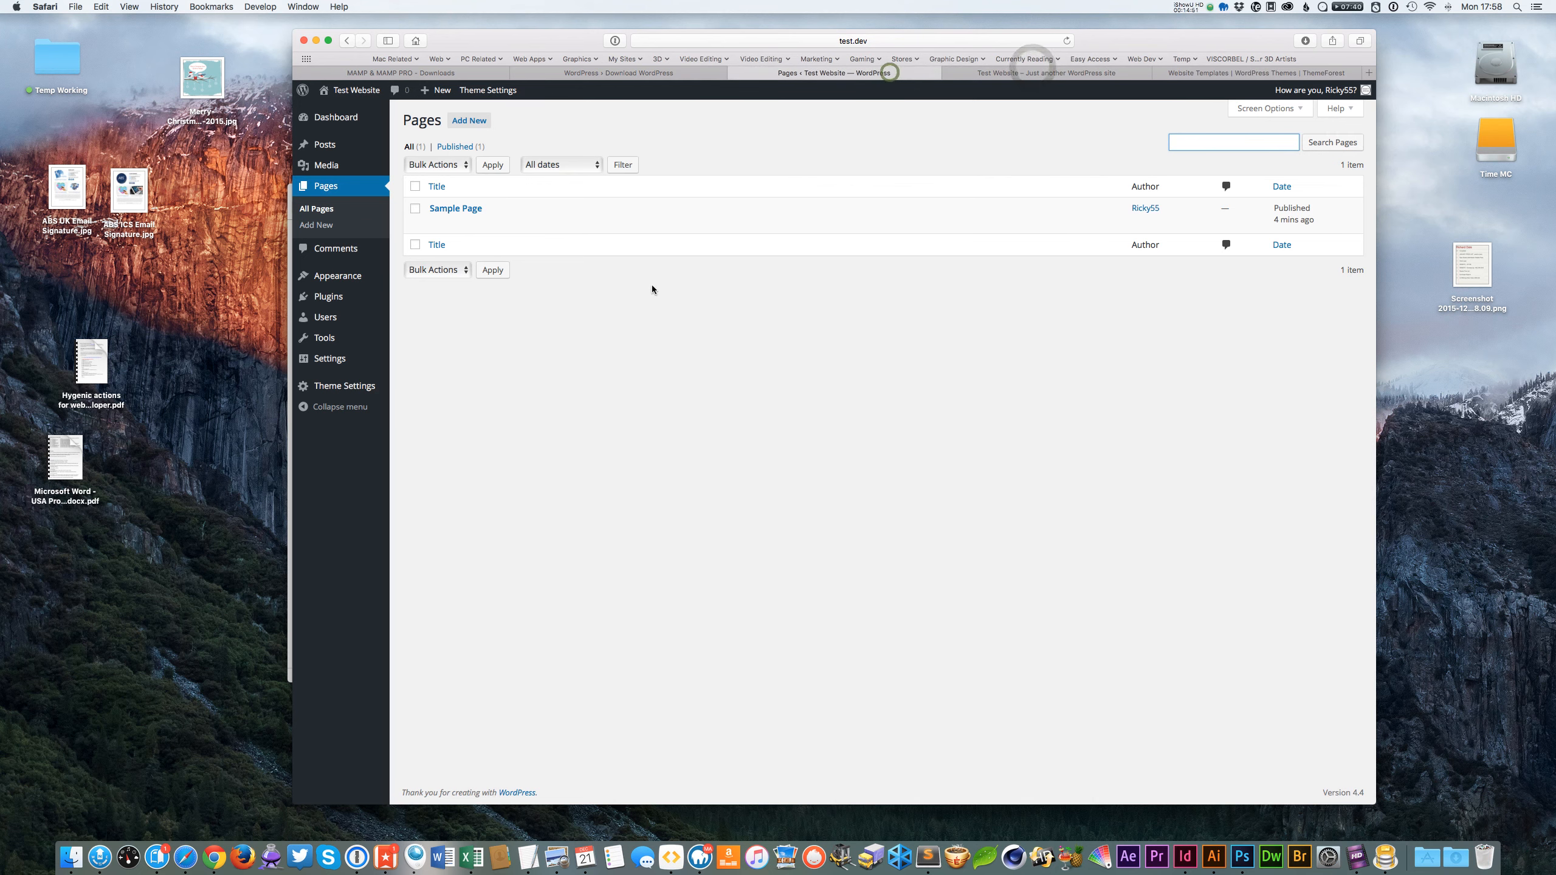
Open General Settings and review the site title, tagline and other general options.
mouse_move(333, 360)
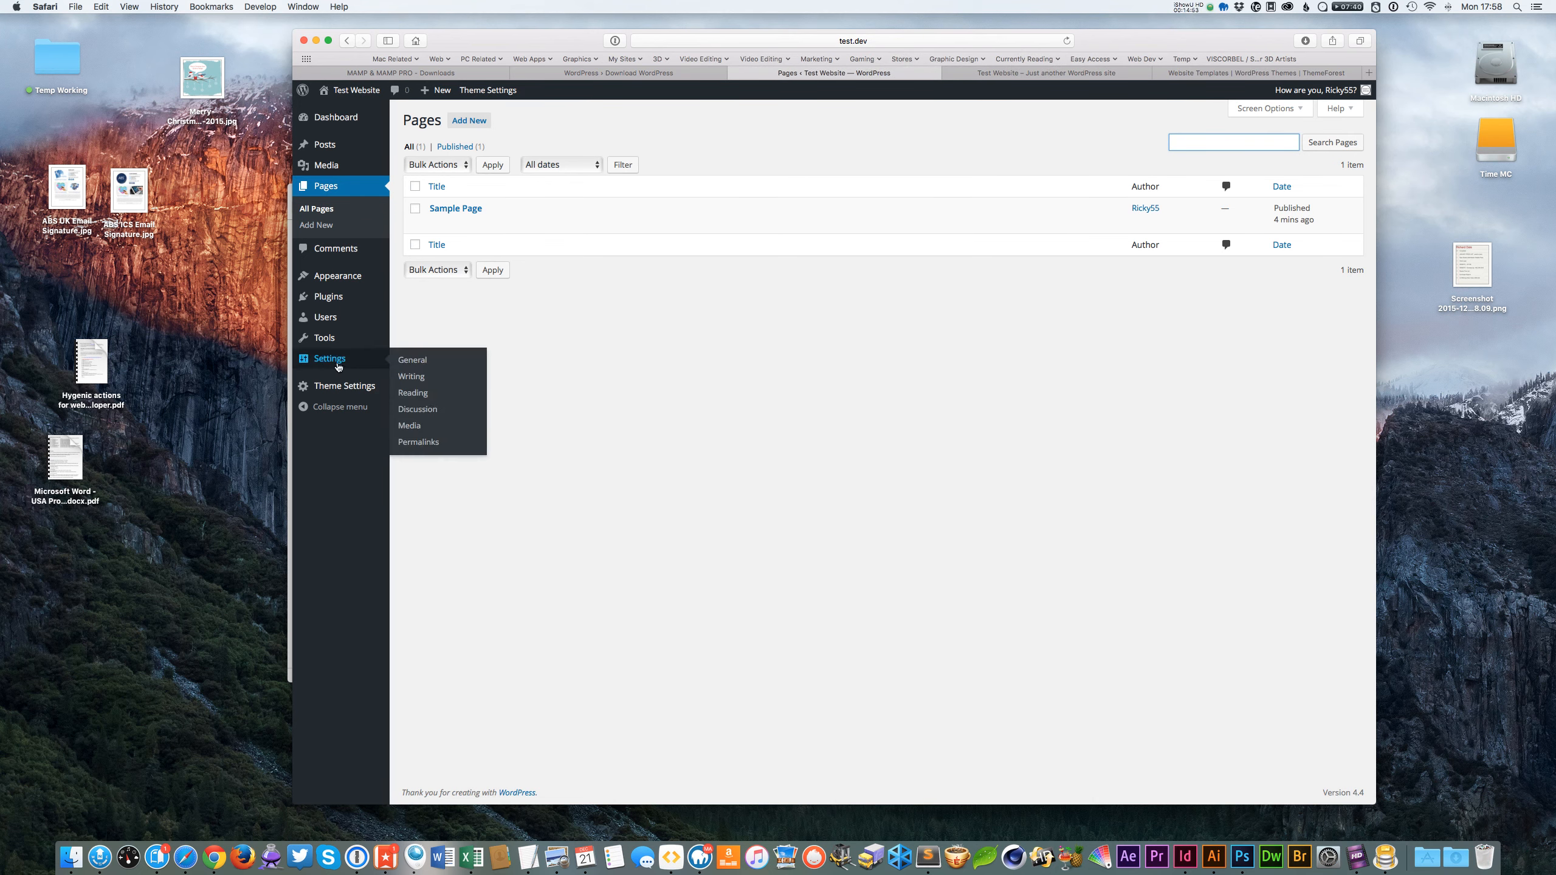
click(423, 360)
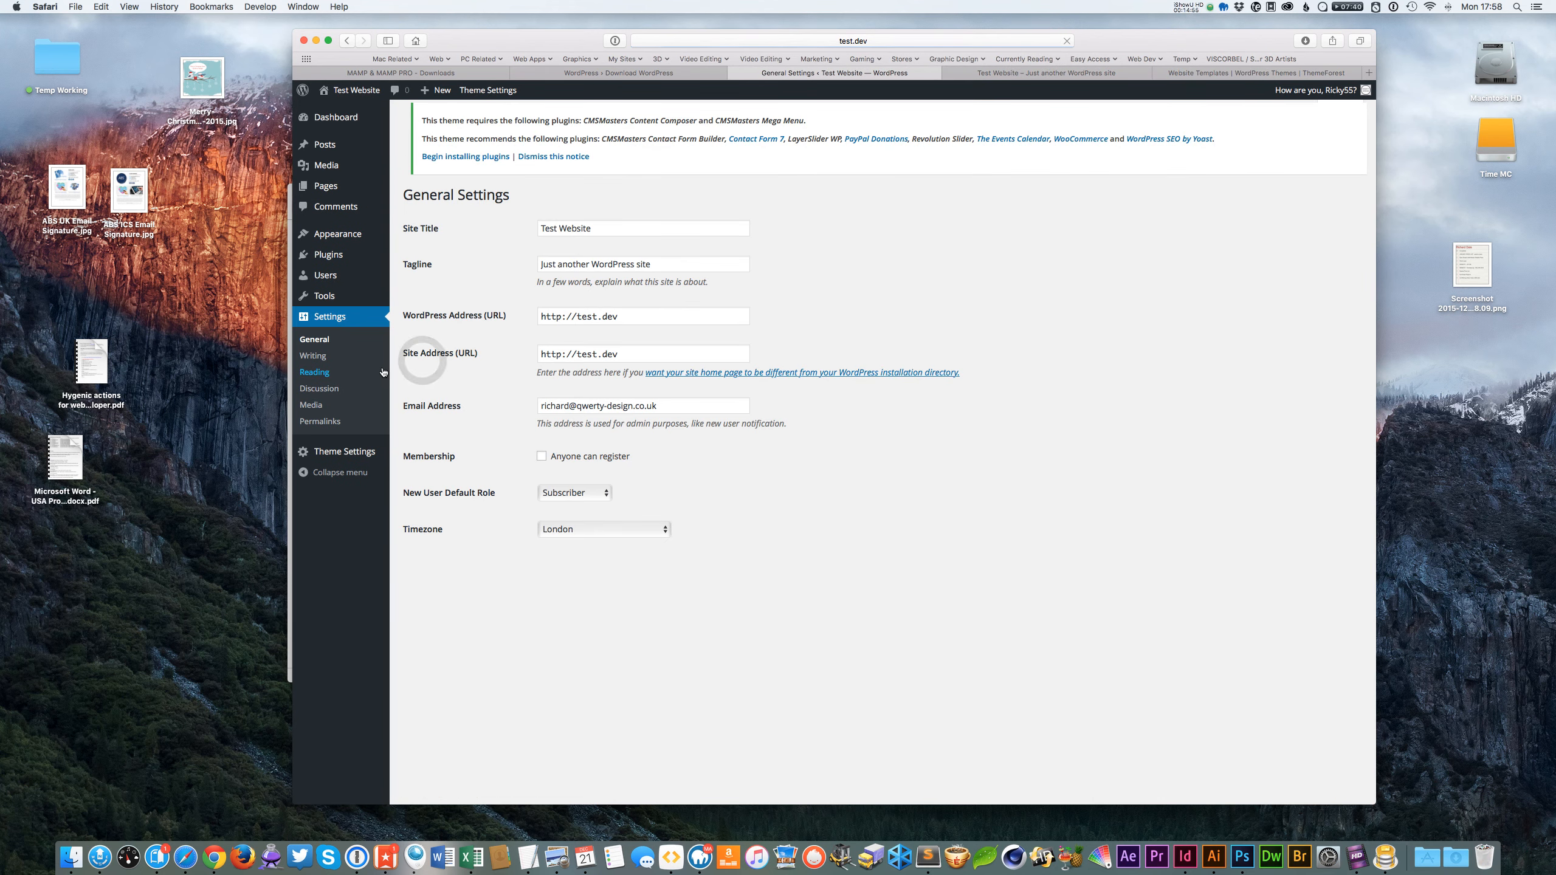
click(683, 272)
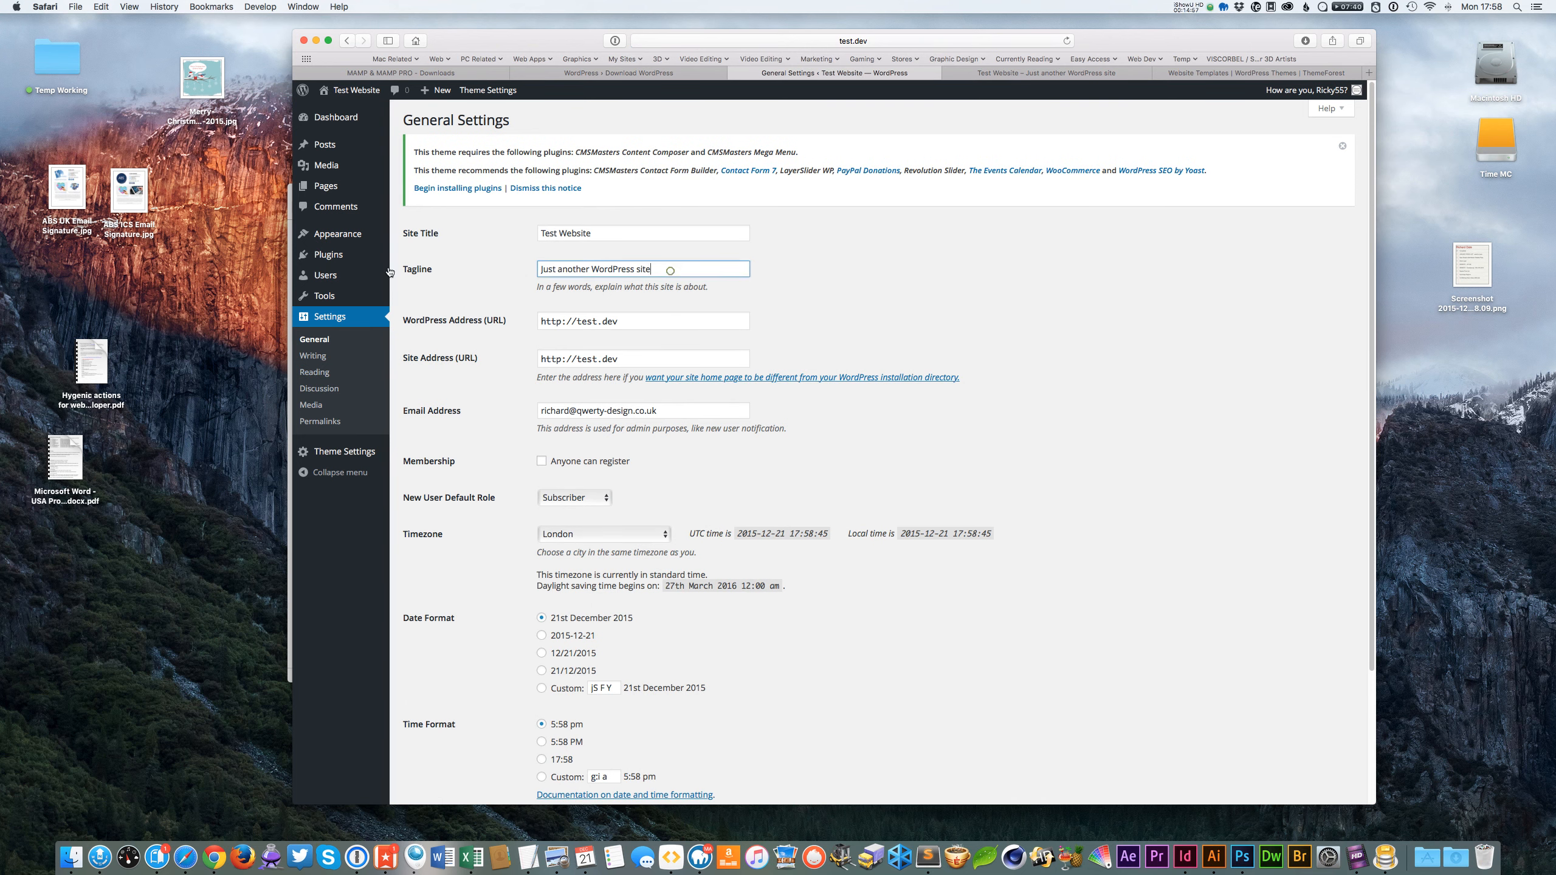
drag(665, 268, 499, 268)
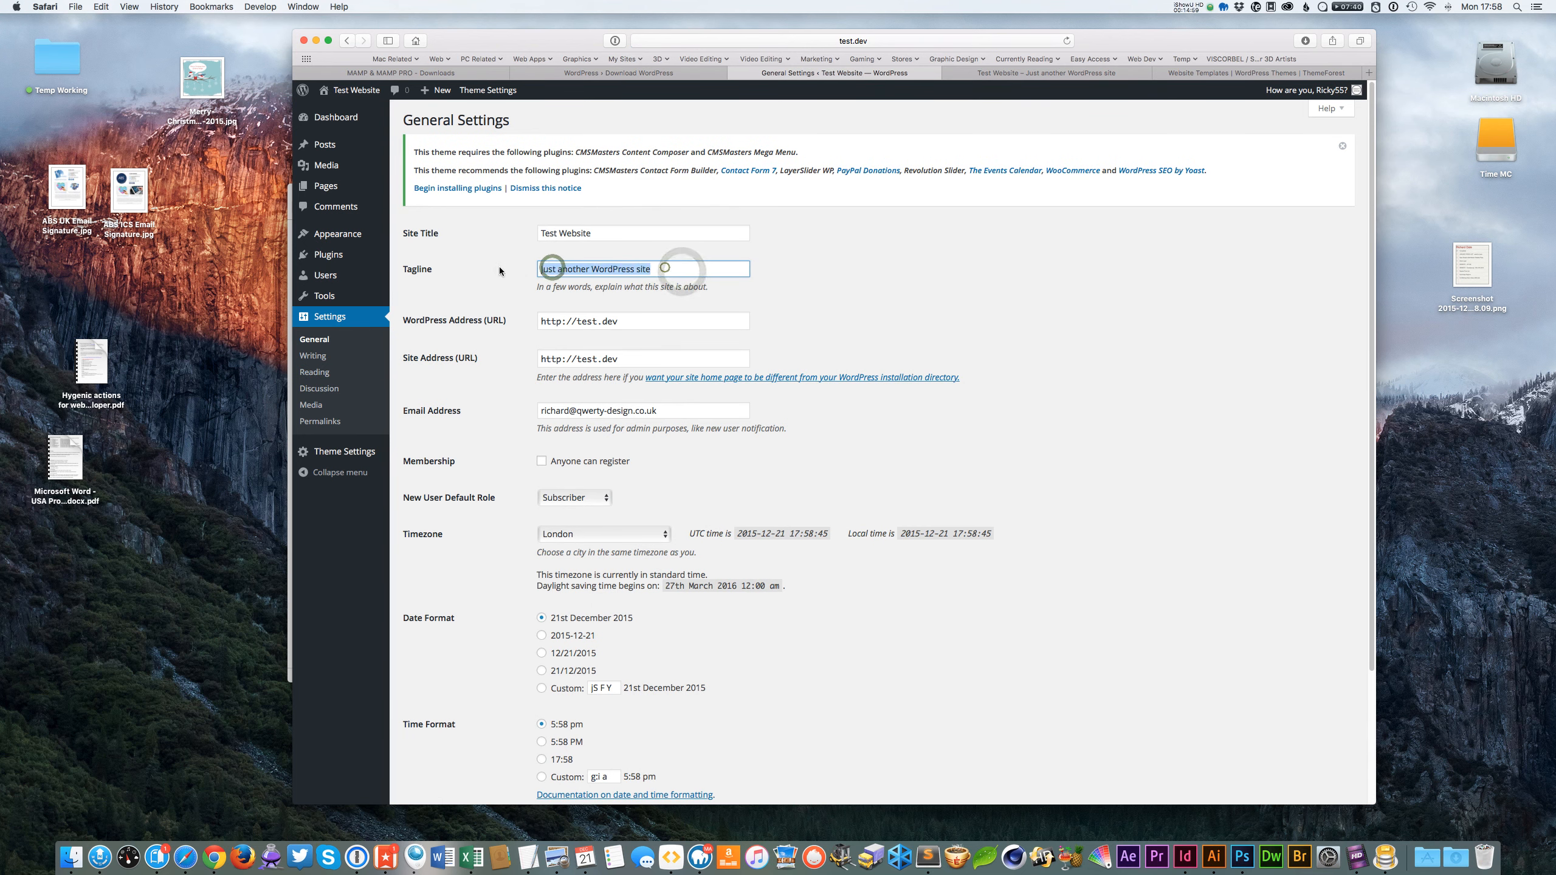
right_click(500, 267)
click(864, 284)
scroll(875, 299, down, 5)
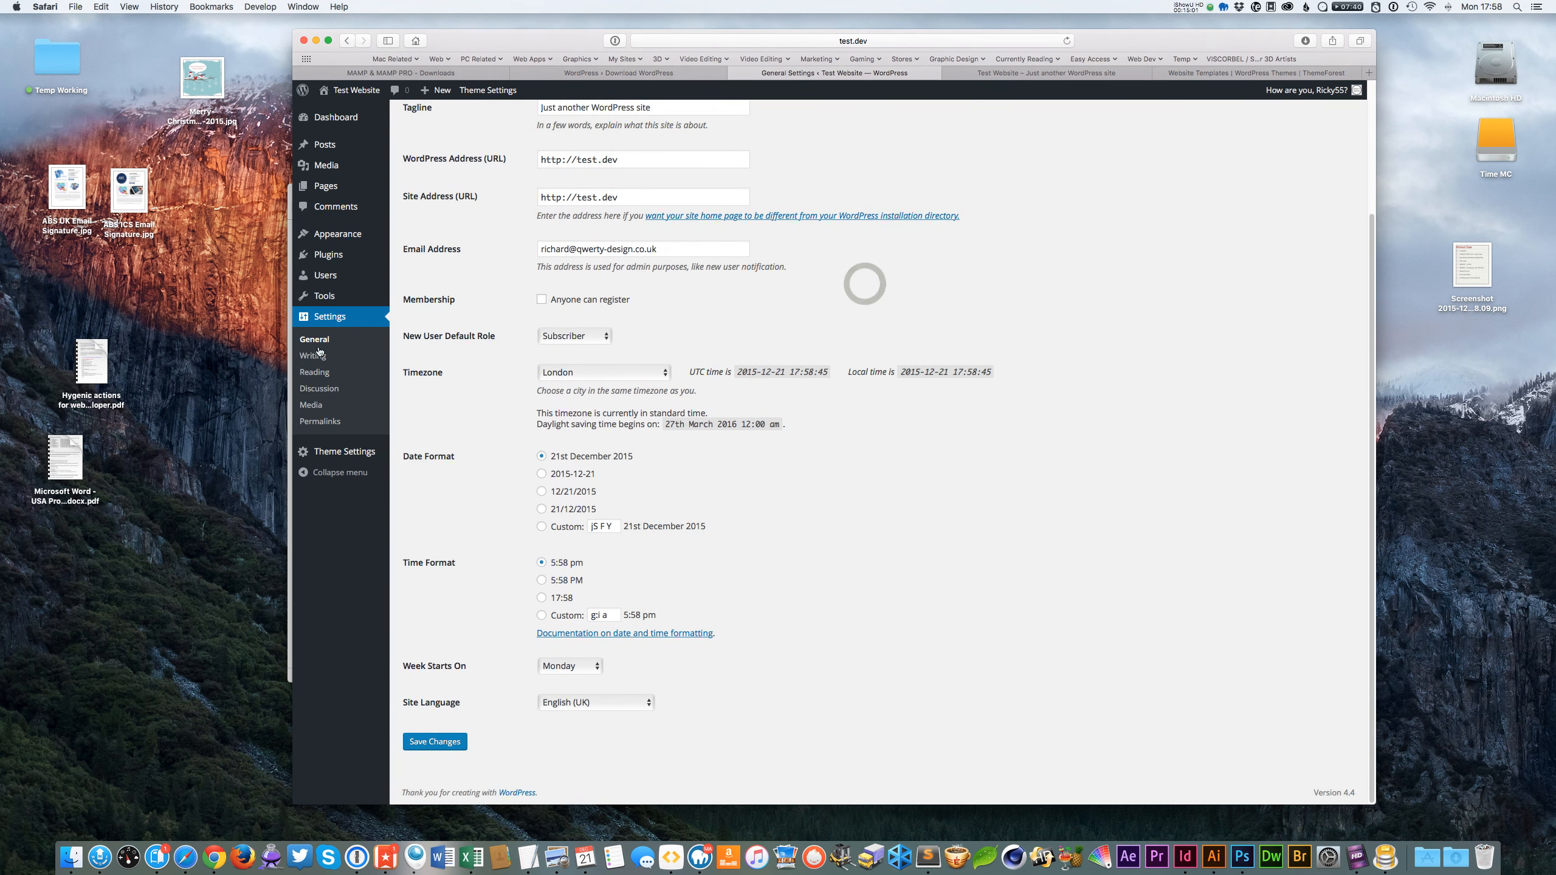
Open Permalink Settings and compare the common permalink structures, leaving Day and name selected.
click(324, 420)
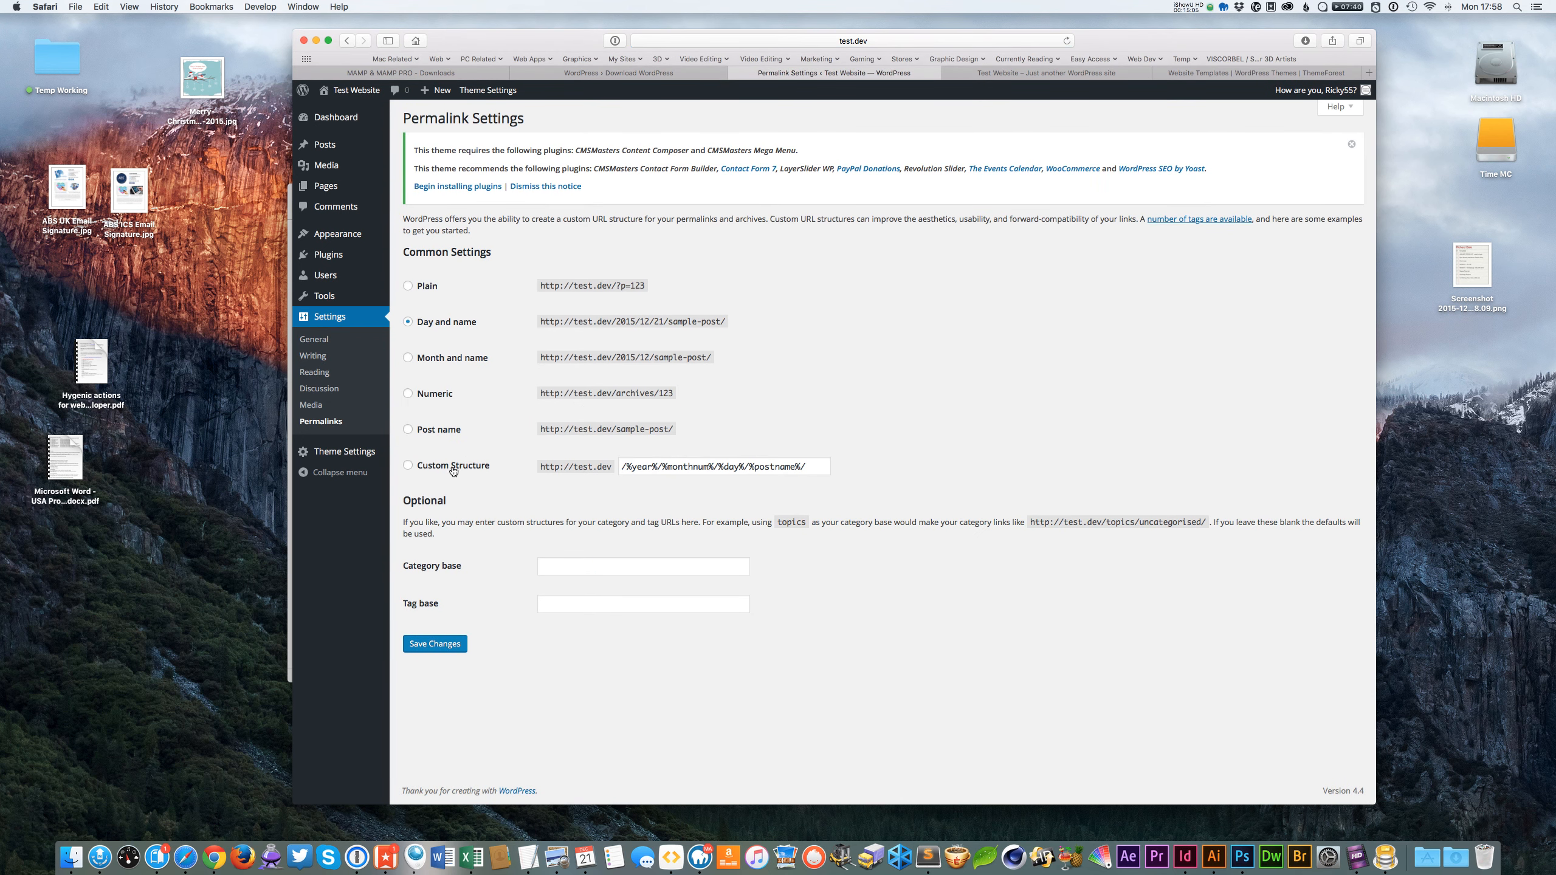
click(465, 360)
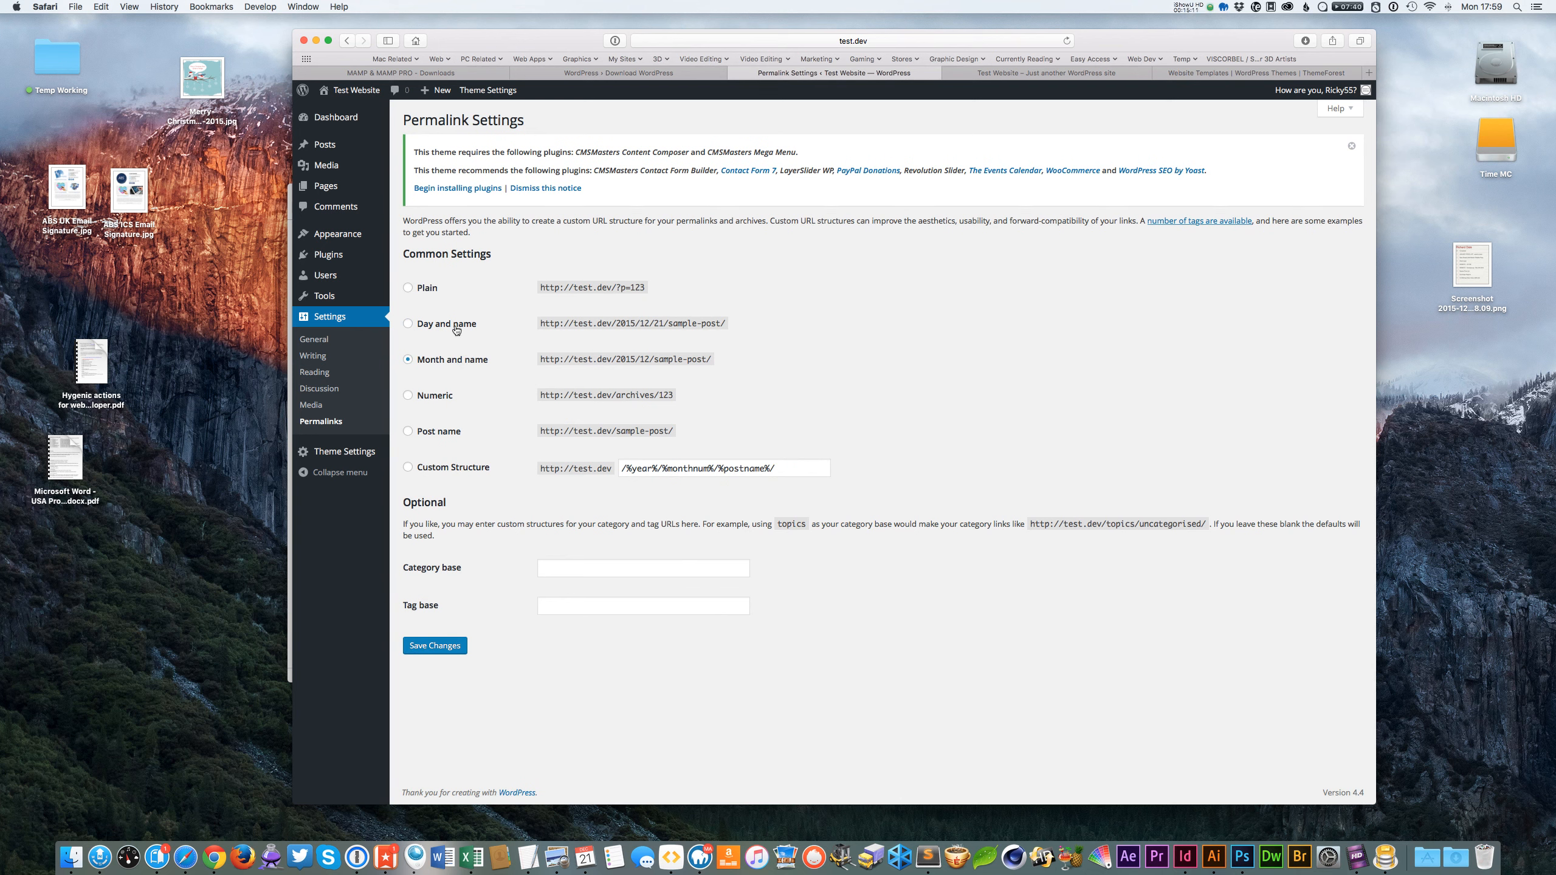
click(423, 288)
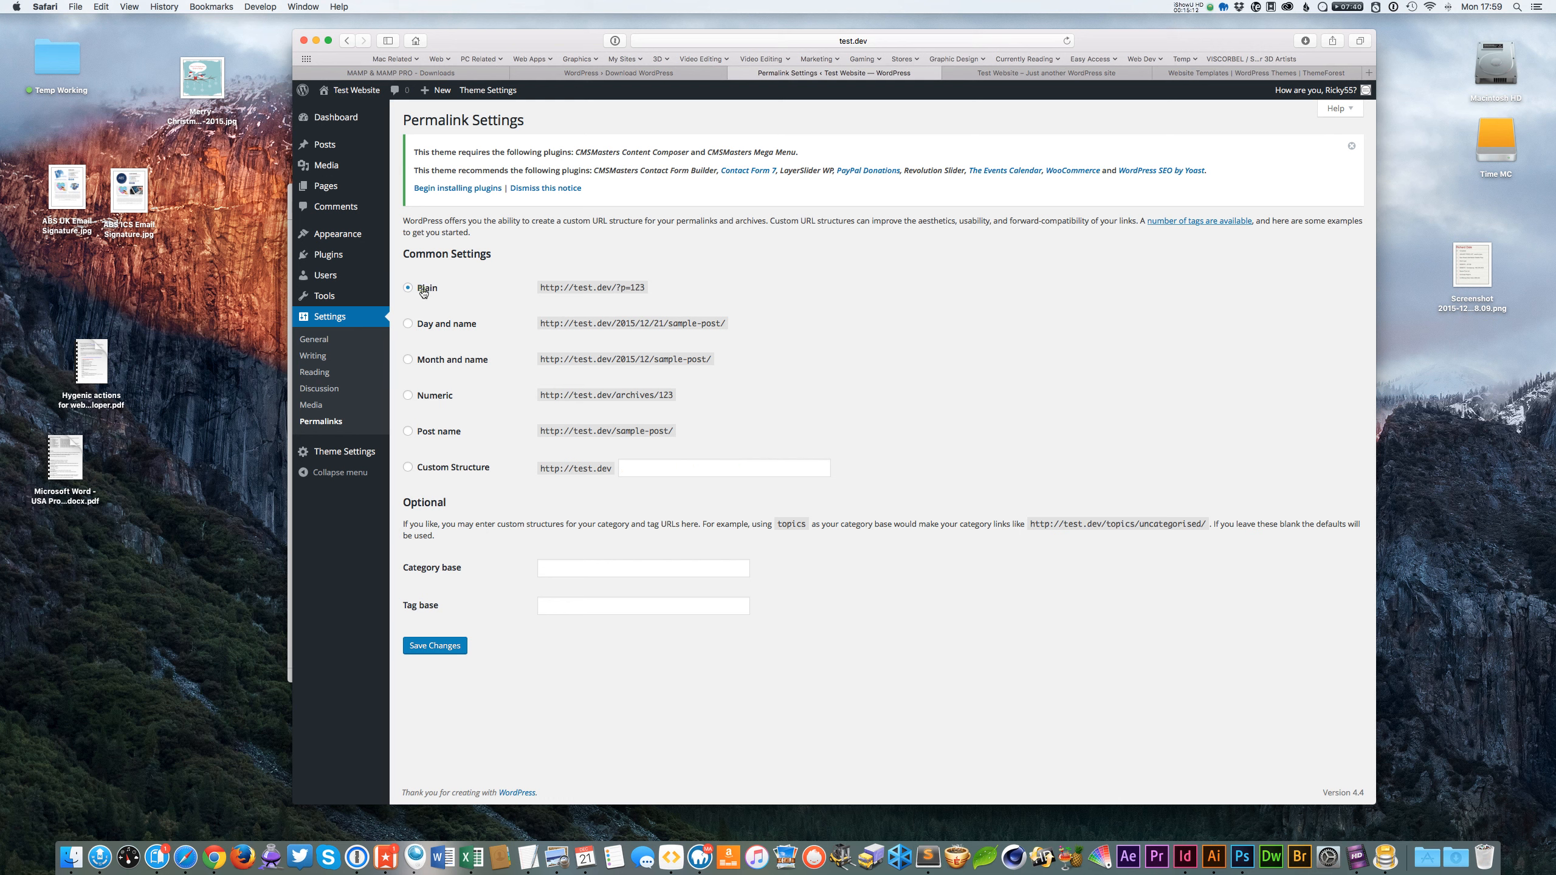
click(470, 357)
click(449, 328)
click(429, 289)
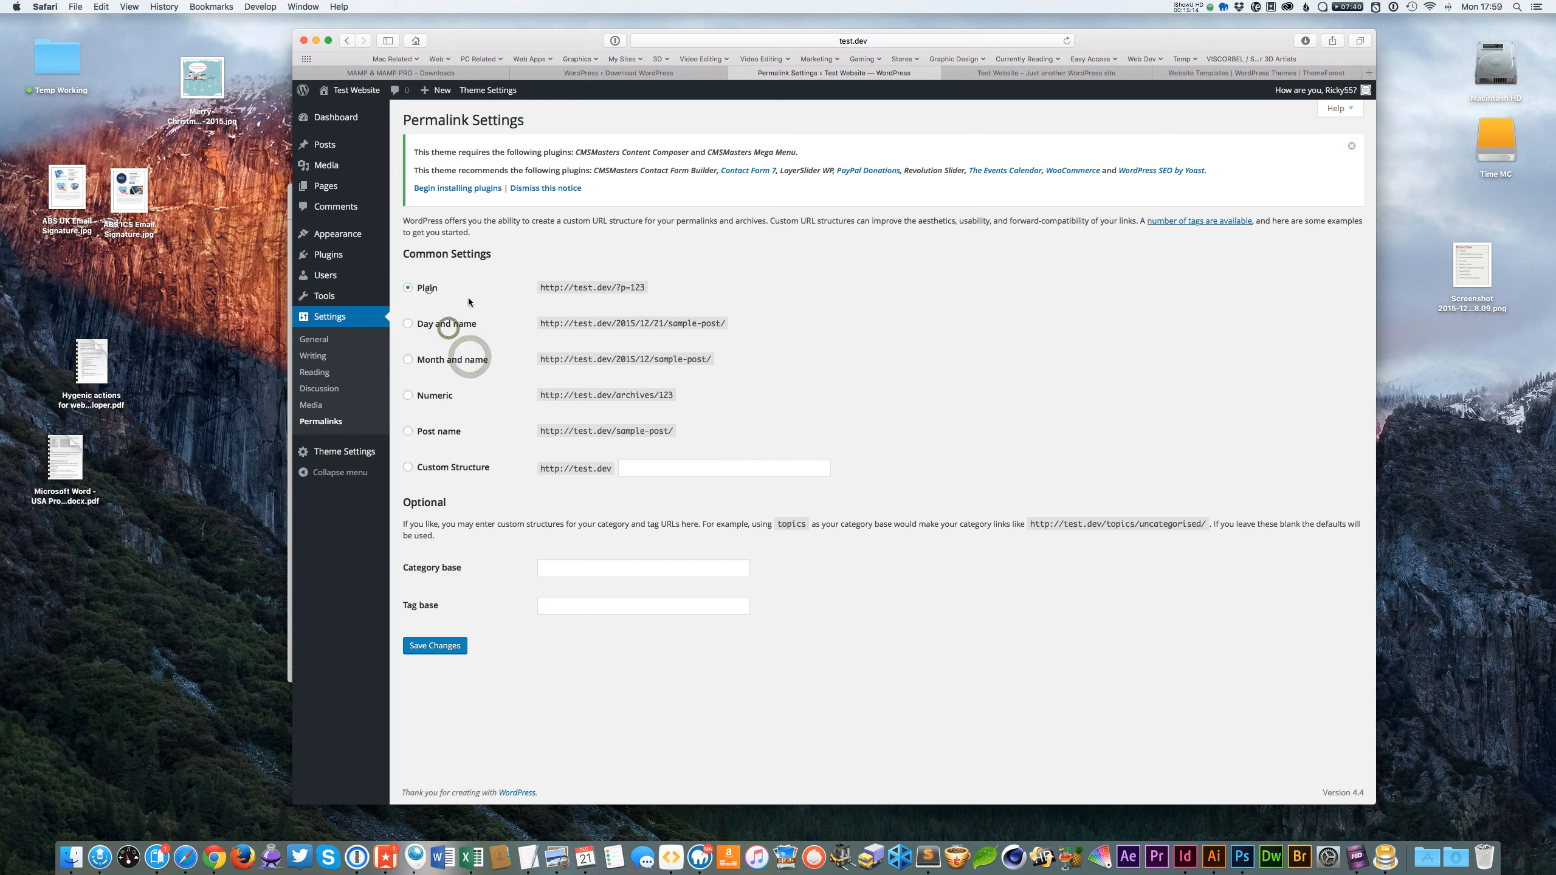
click(437, 326)
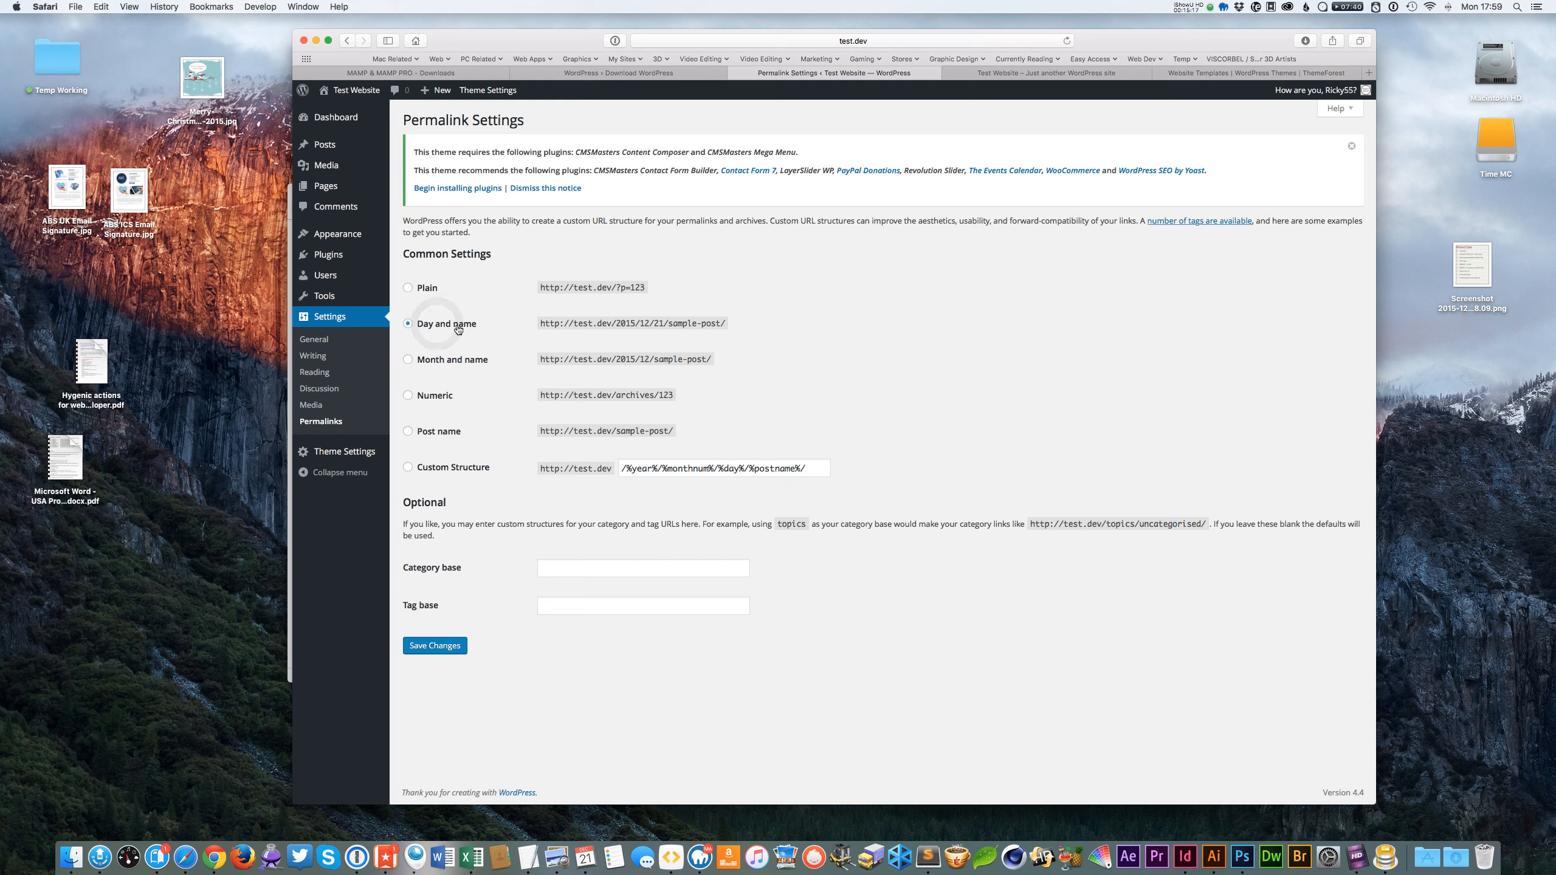
click(640, 288)
drag(698, 359, 598, 359)
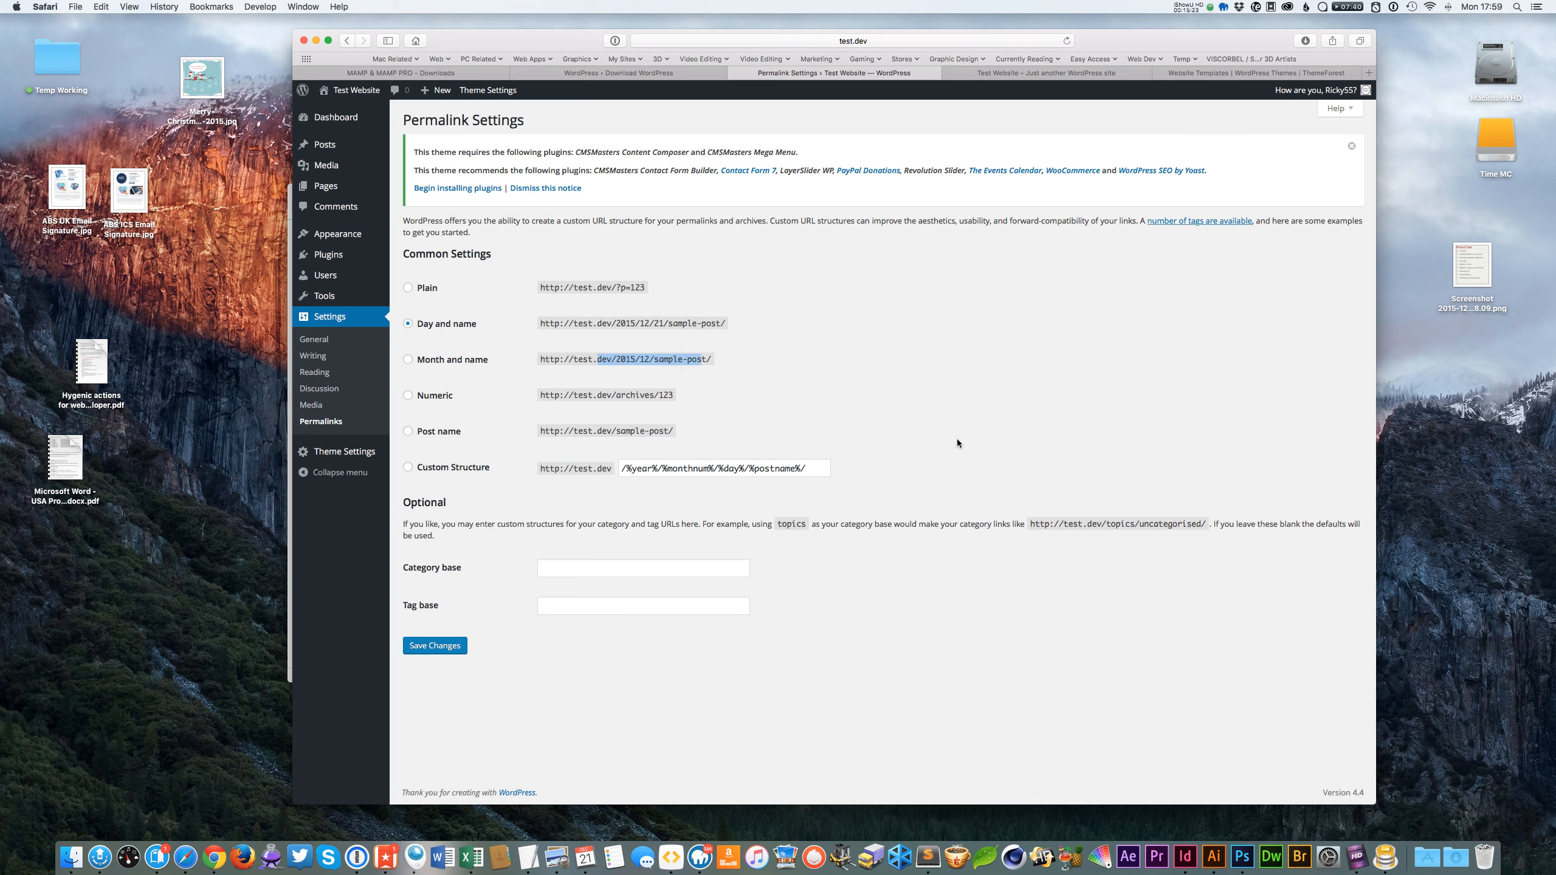
Return to the Dashboard.
click(343, 117)
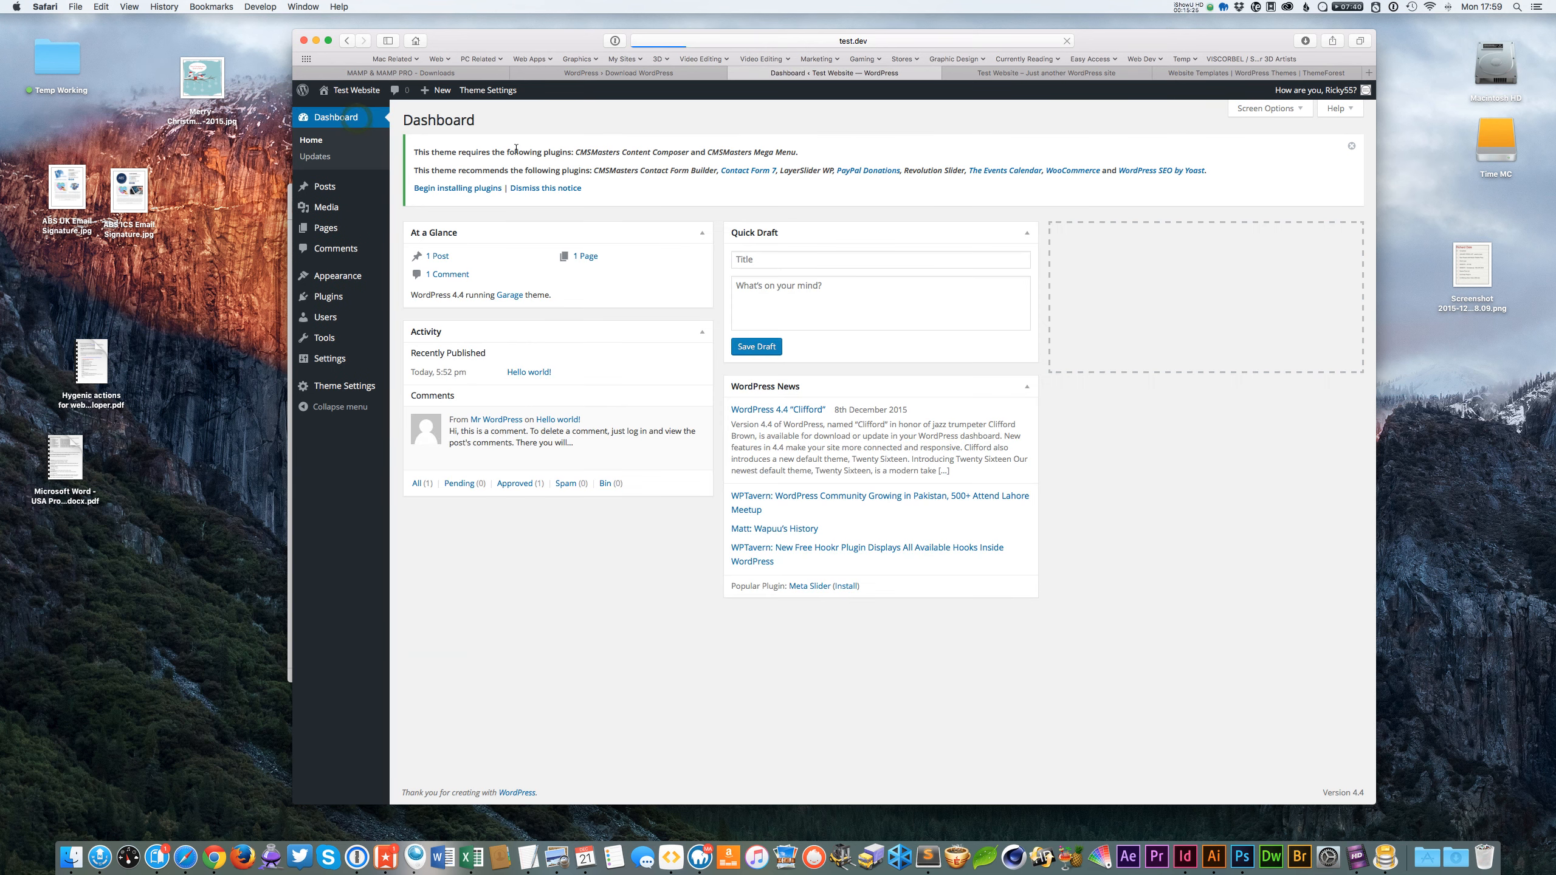